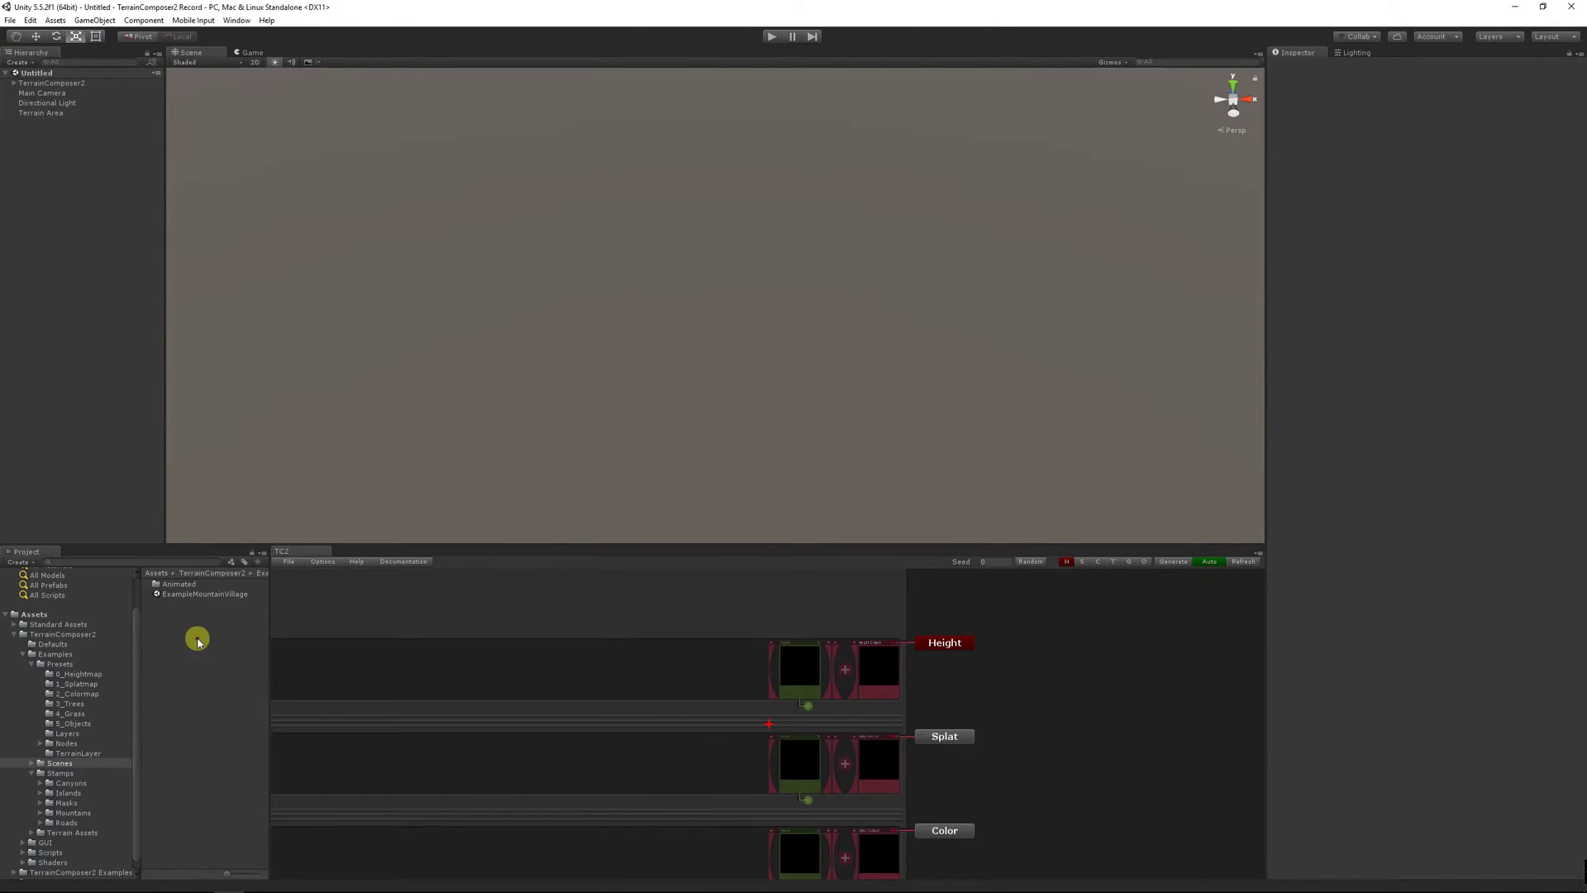
# Open the ExampleMountainVillage scene and create a 2 by 2 tile terrain for the Terrain Area, stored in the Terrains folder
pyautogui.doubleClick(192, 593)
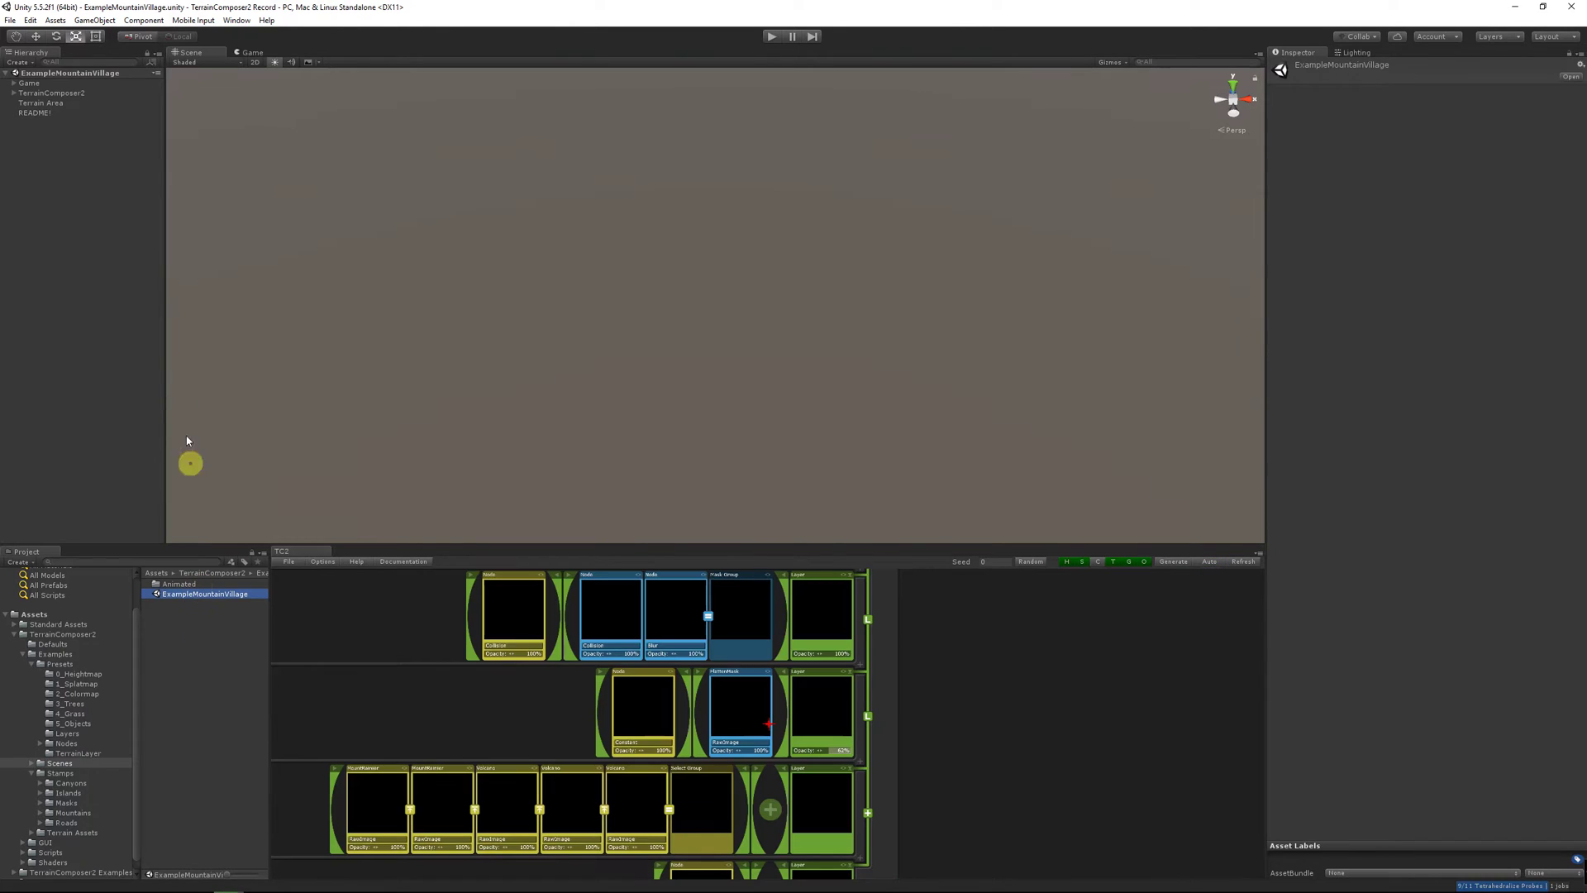
pyautogui.click(49, 103)
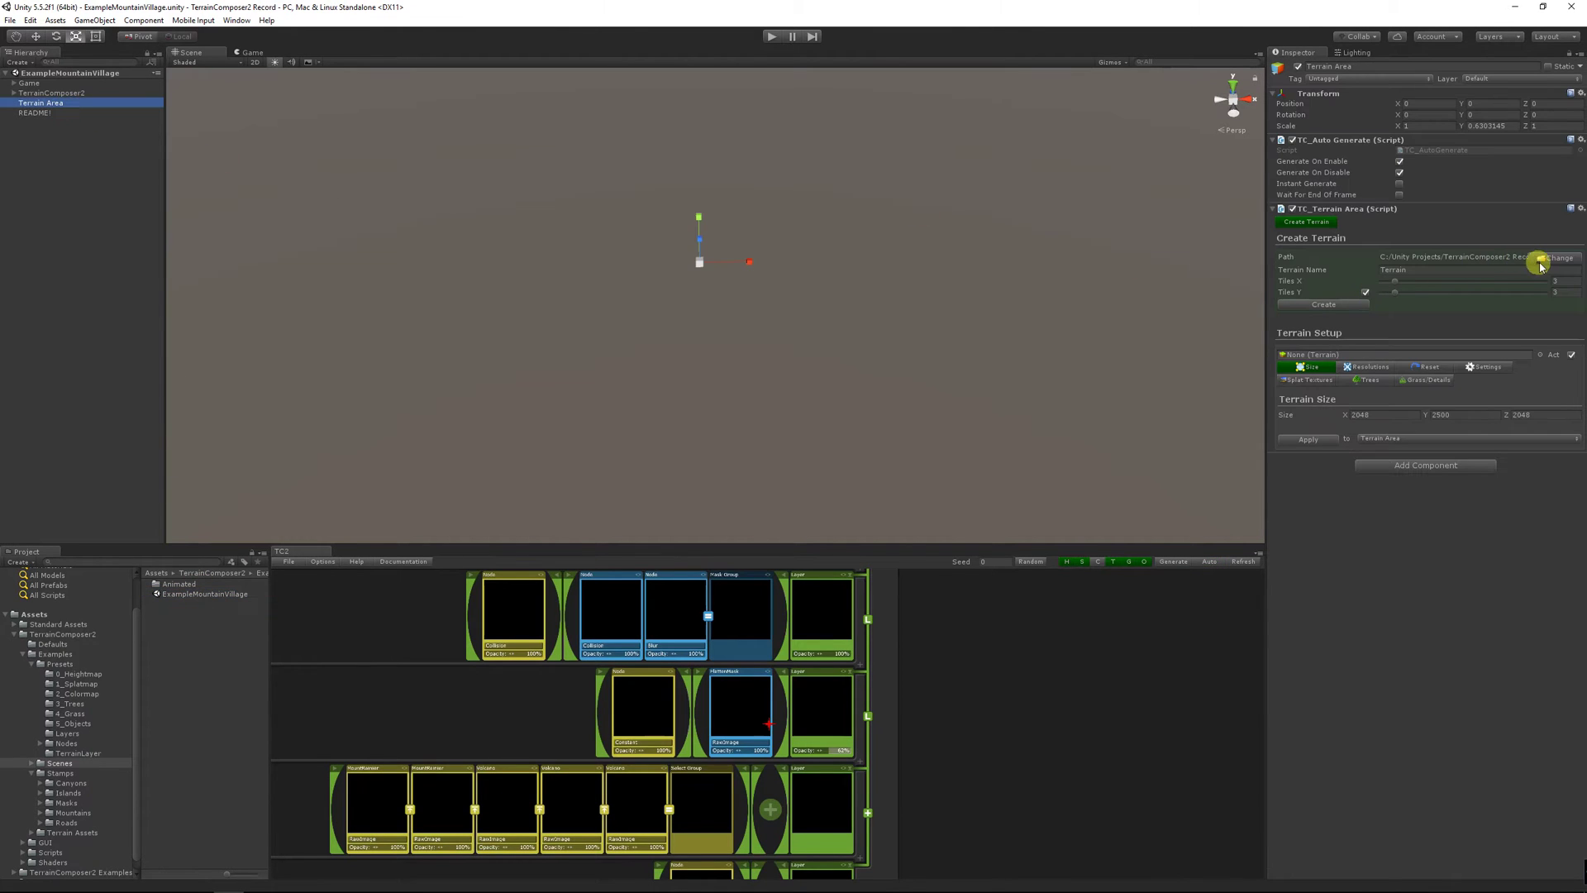
pyautogui.click(1539, 261)
pyautogui.doubleClick(513, 294)
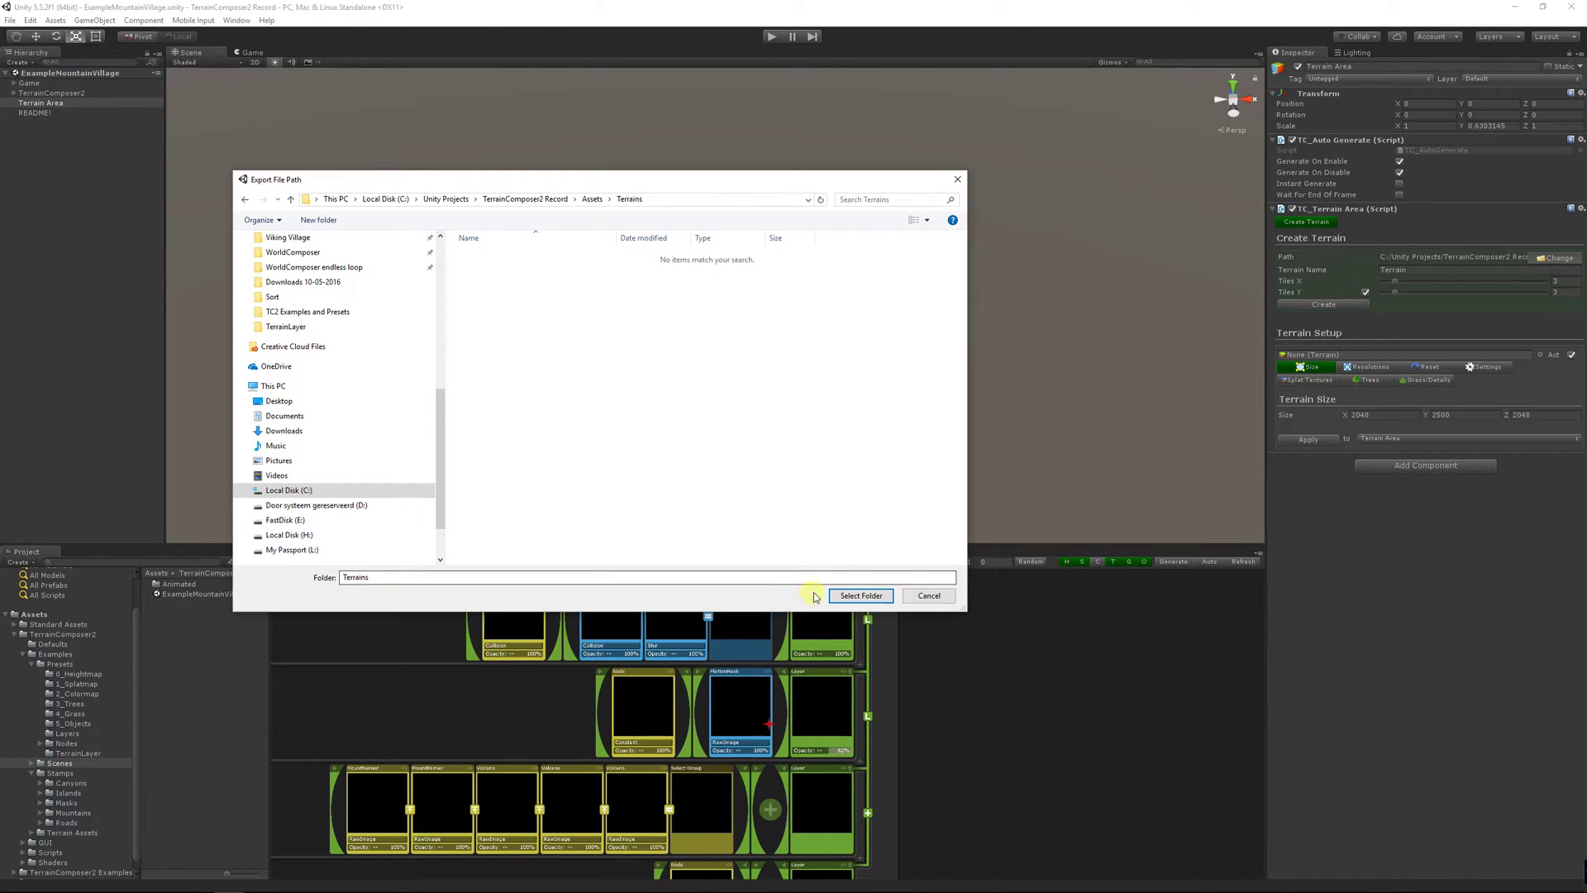
pyautogui.click(859, 595)
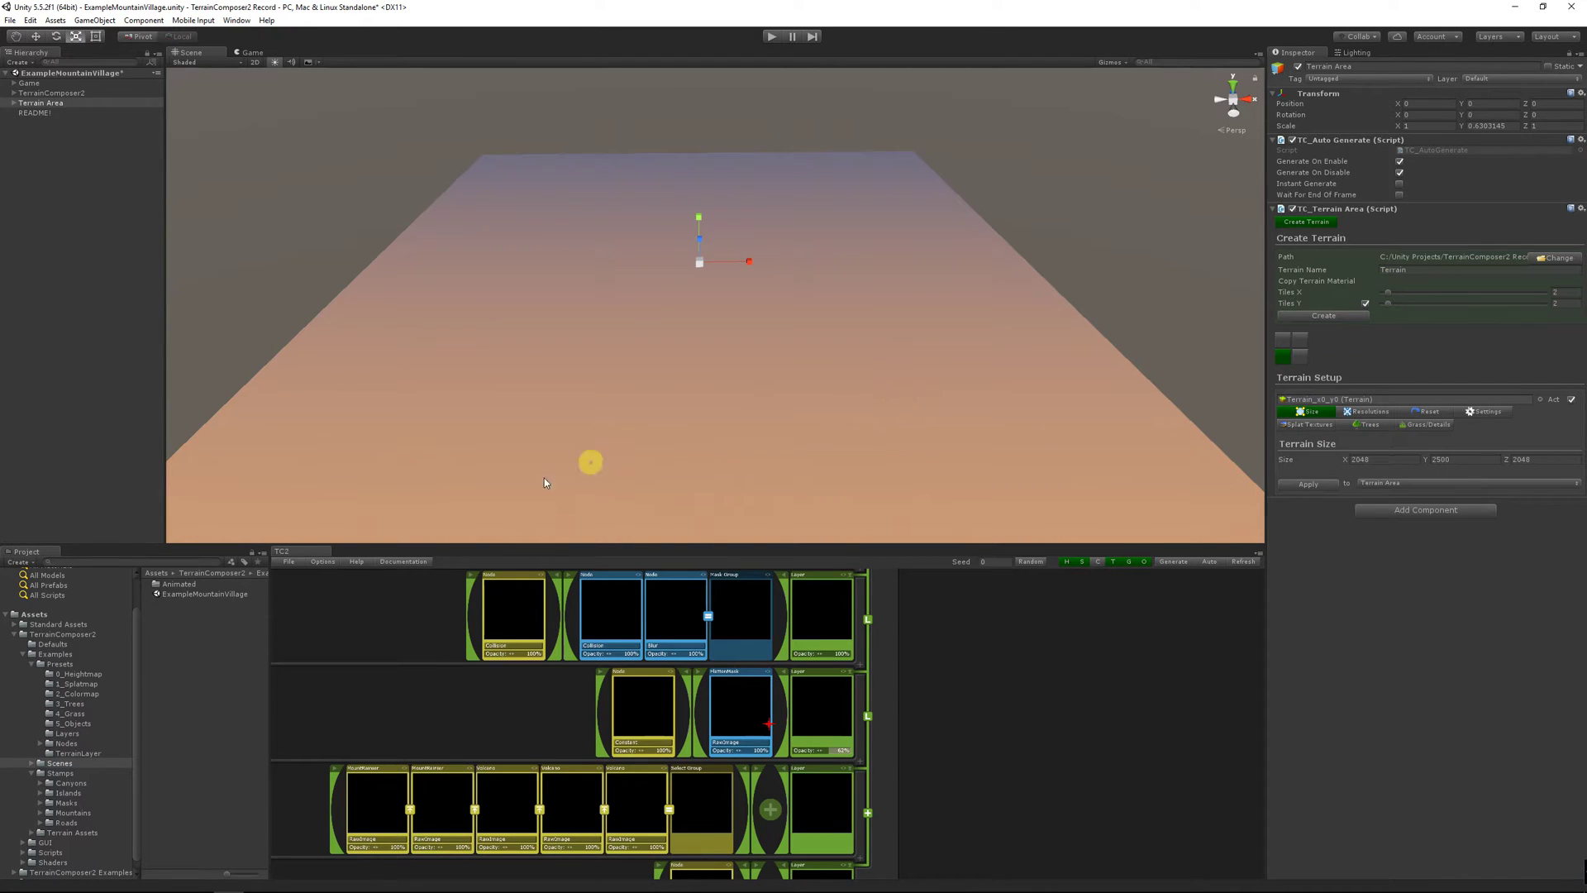
# Load the Mountain Island project into the TC2 node window and turn on automatic generation
pyautogui.click(291, 570)
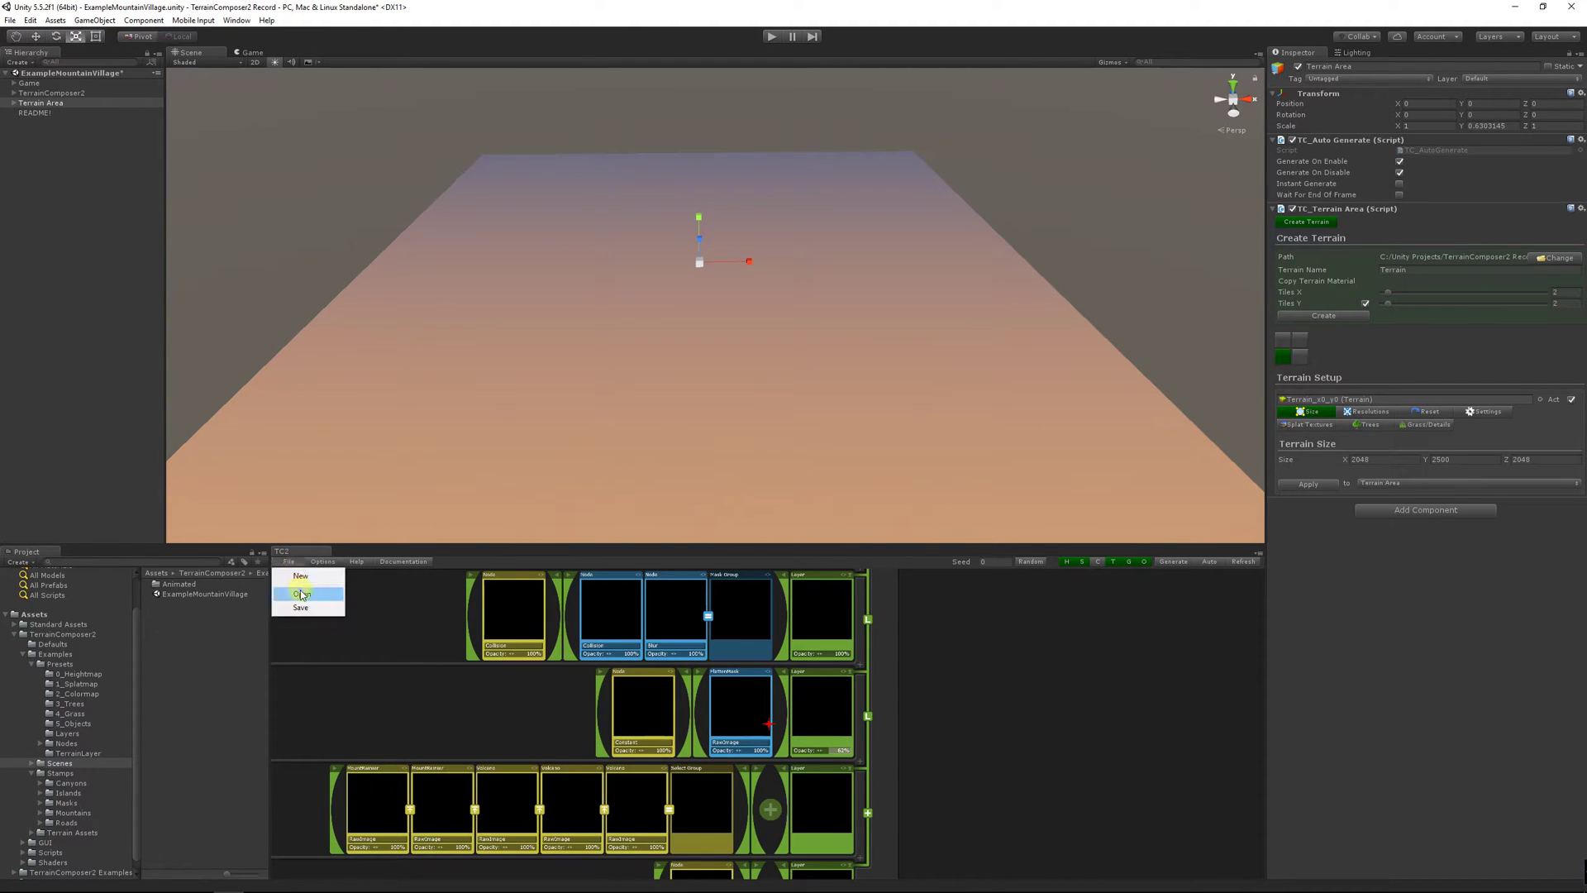
pyautogui.click(308, 586)
pyautogui.doubleClick(508, 281)
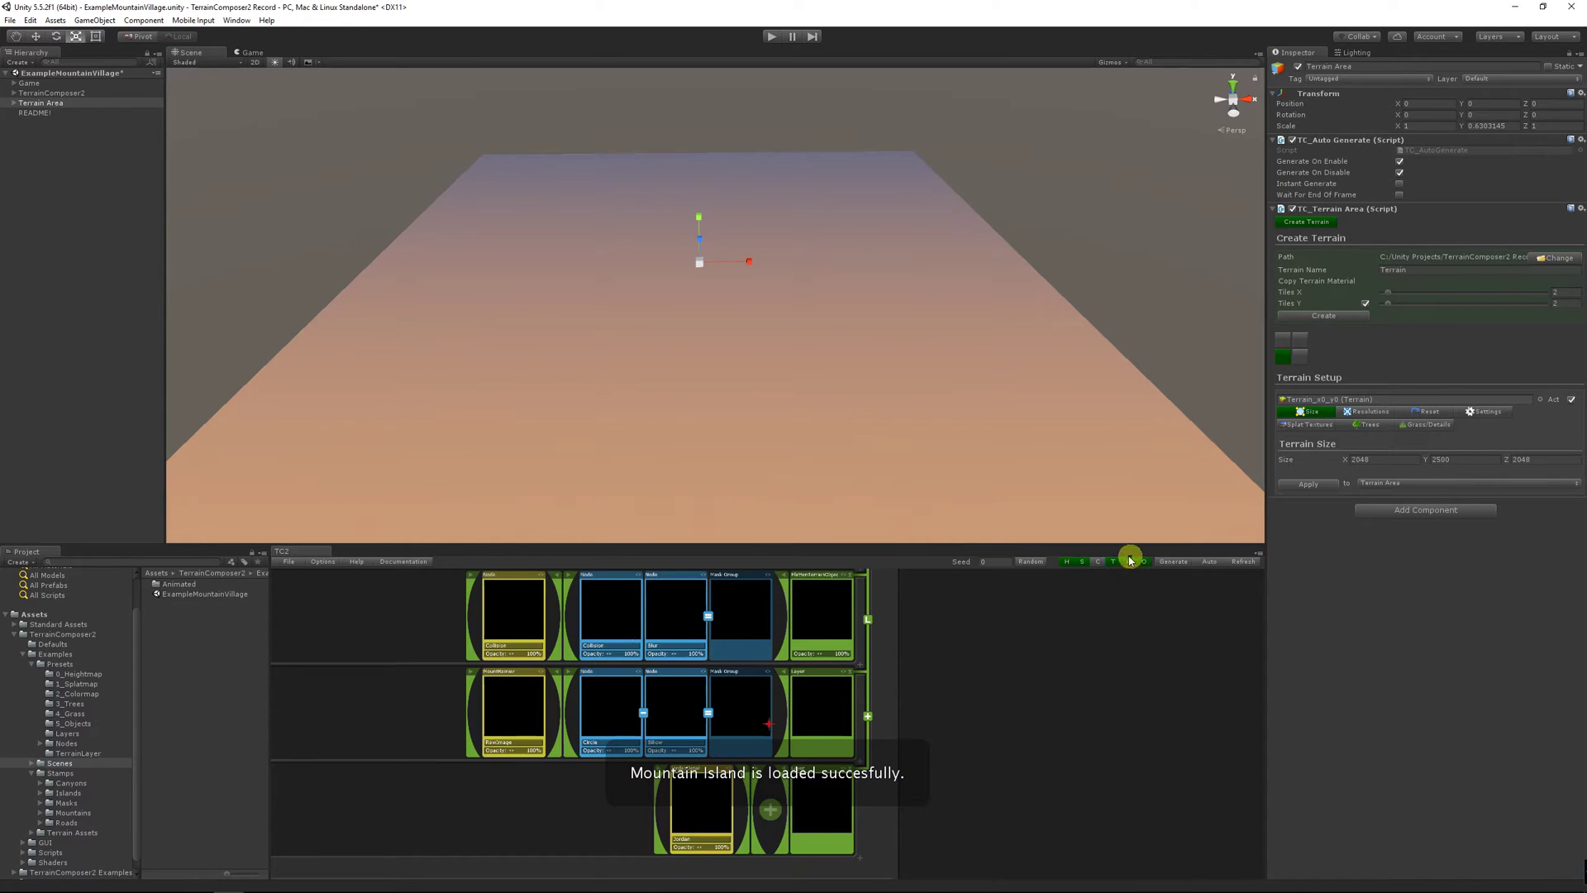
pyautogui.click(1208, 561)
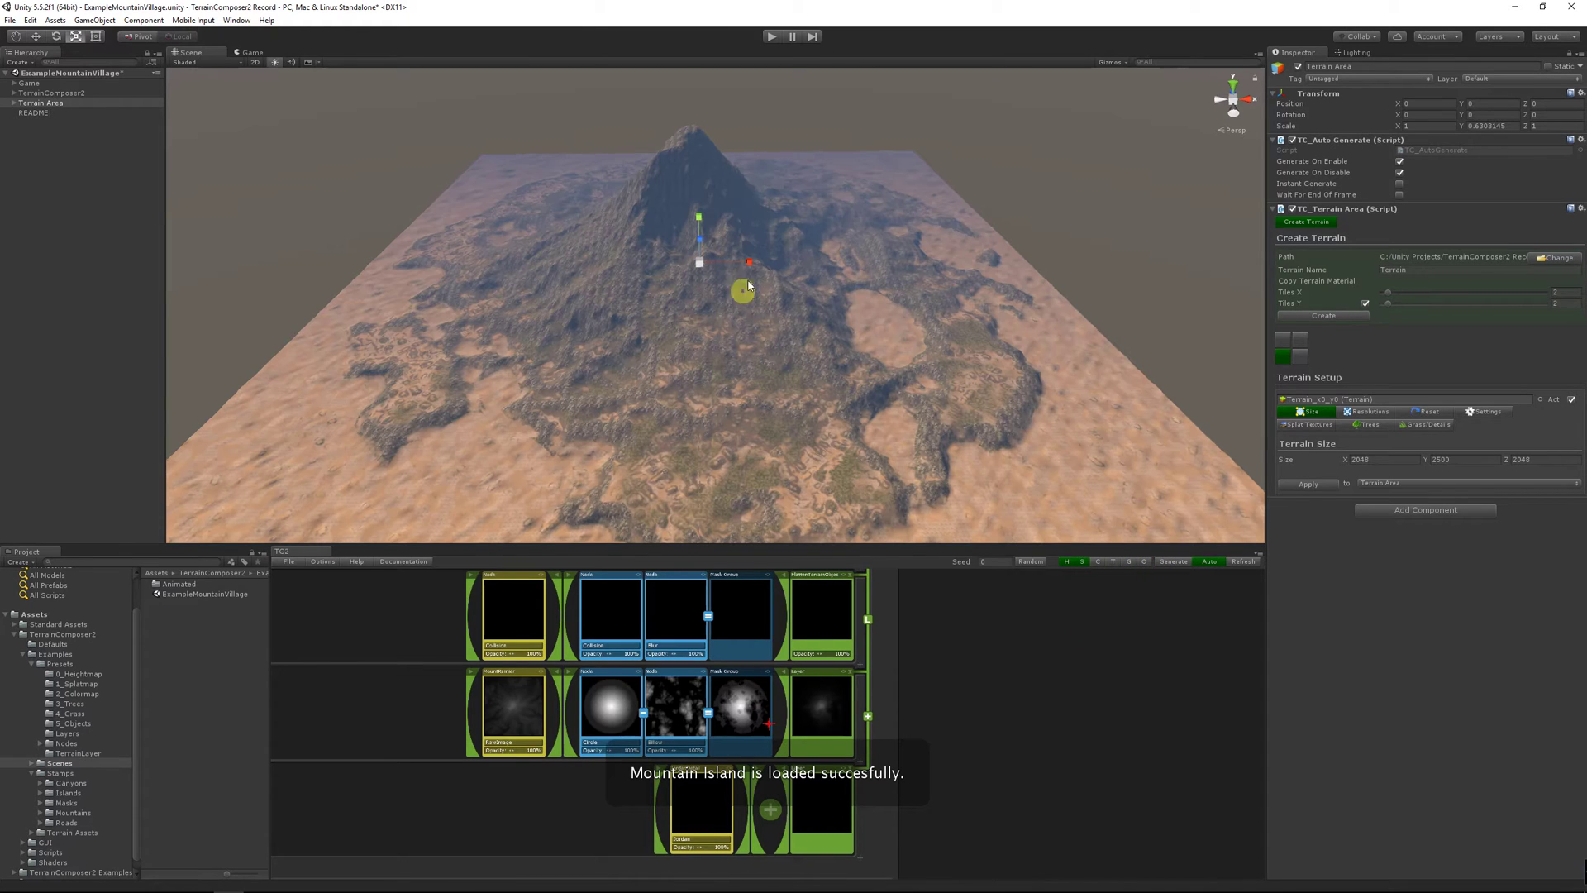
# Disable fog in the scene's lighting settings and return to the Terrain Area's properties
pyautogui.click(1357, 52)
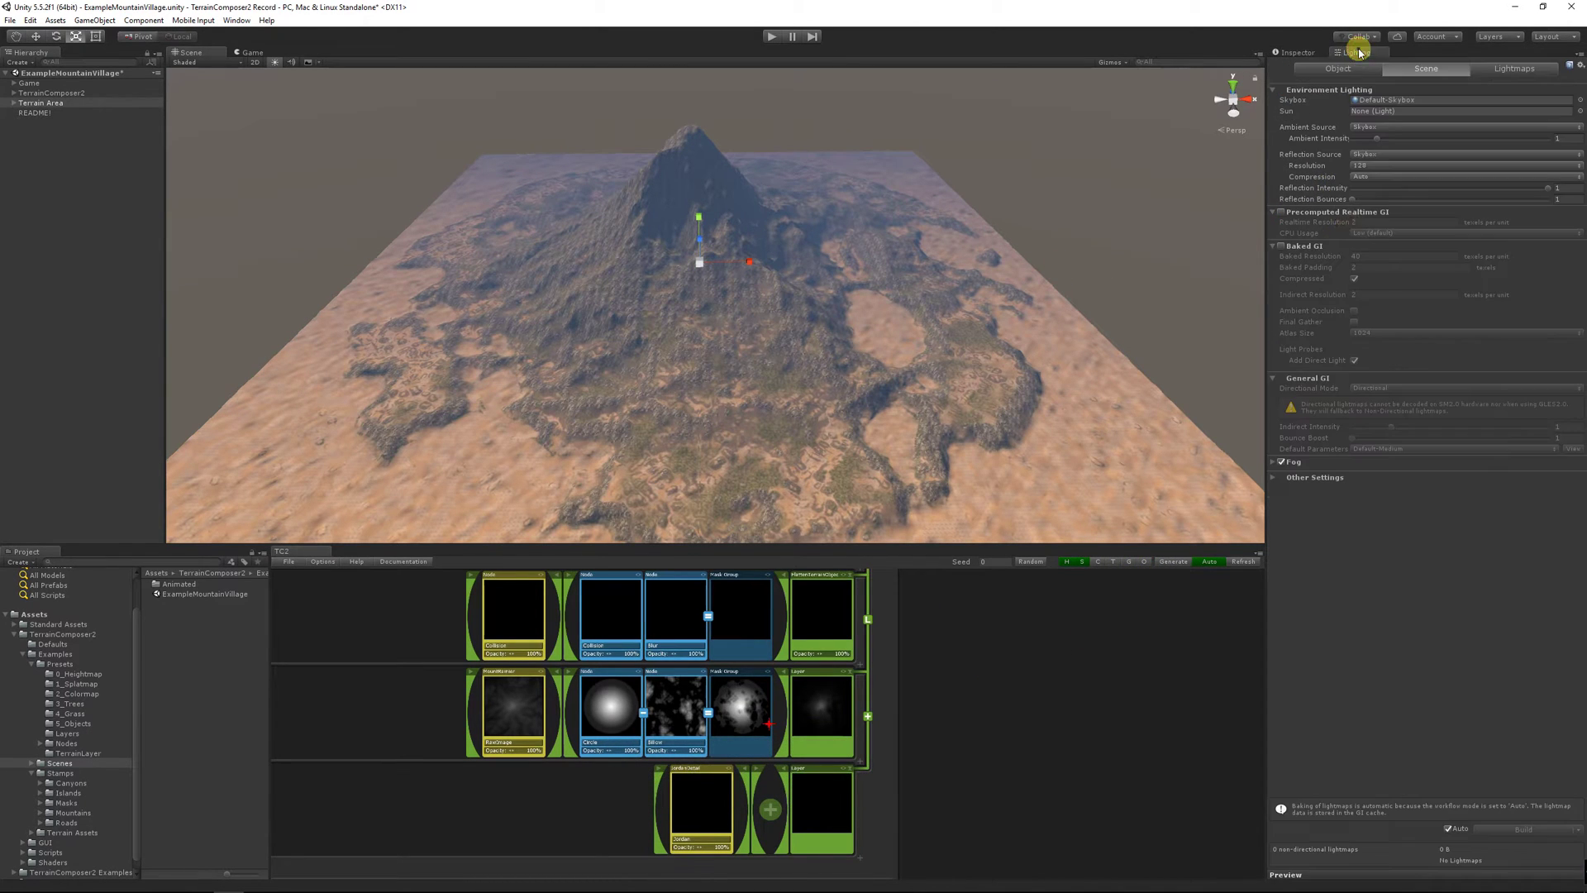
pyautogui.click(1281, 463)
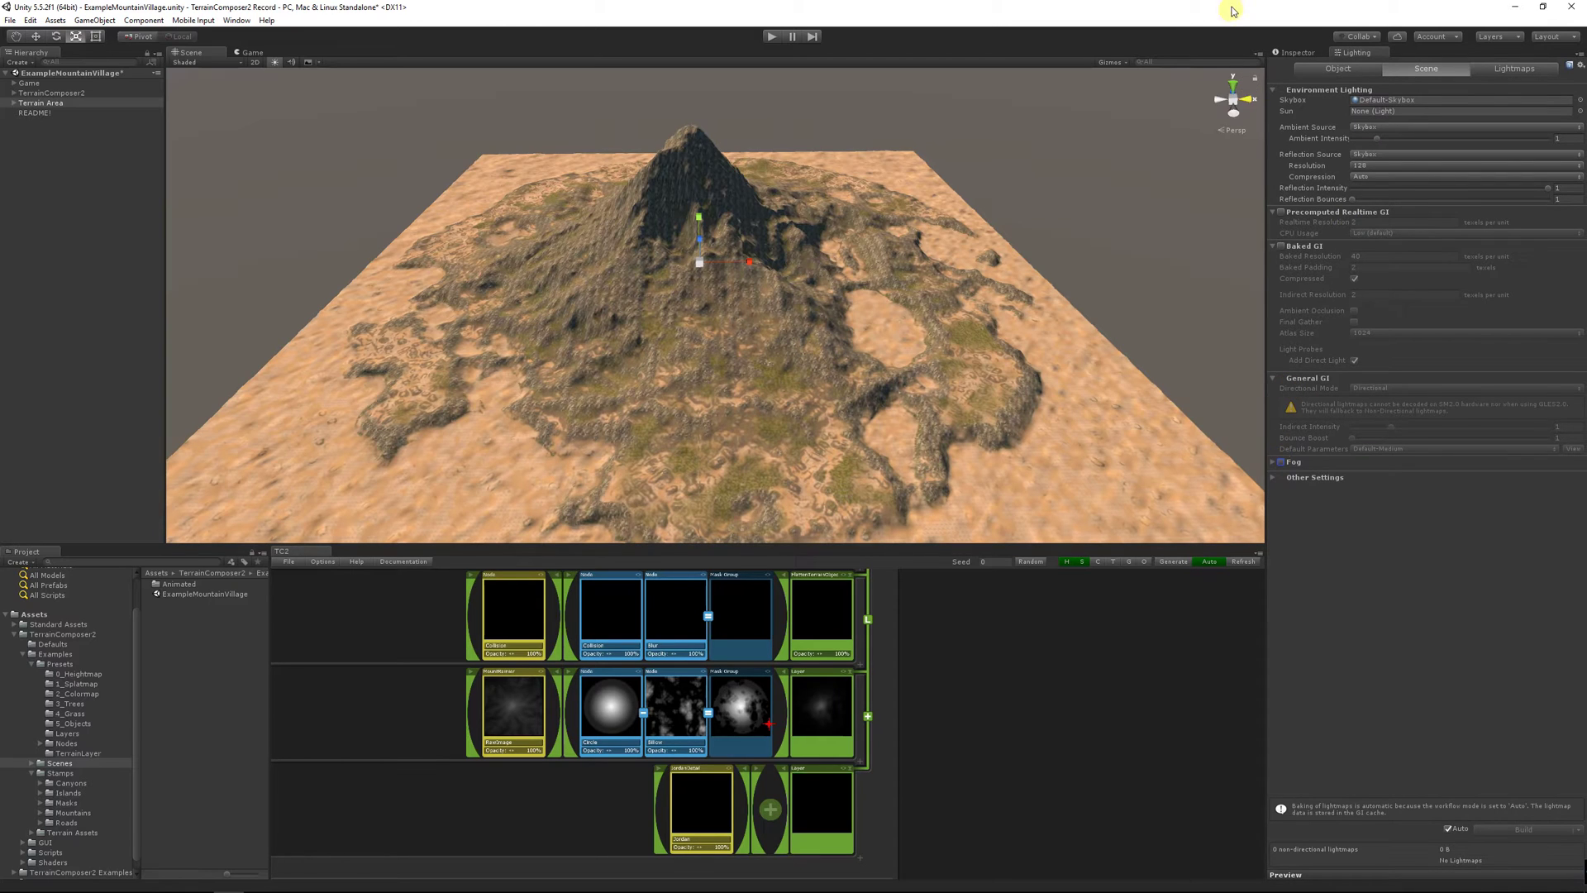
pyautogui.click(1294, 55)
# Add a layer group under the Splat output and move the BuildingsFloor layer and the Convexity group into it
pyautogui.scroll(-2, 807, 661)
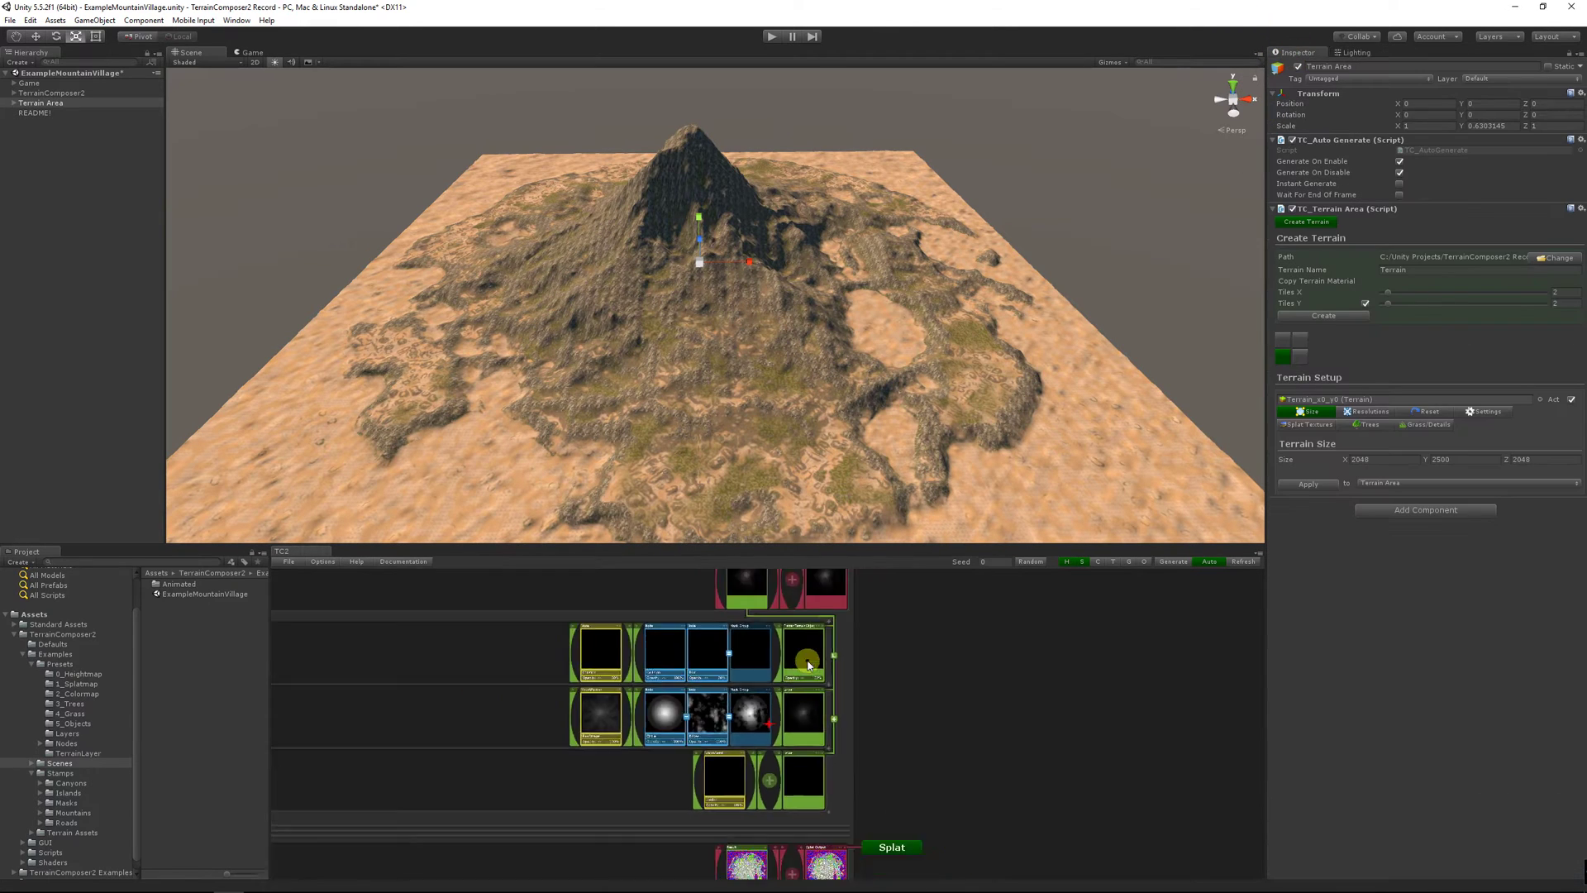
pyautogui.moveTo(828, 784); pyautogui.dragTo(842, 581, button='middle')
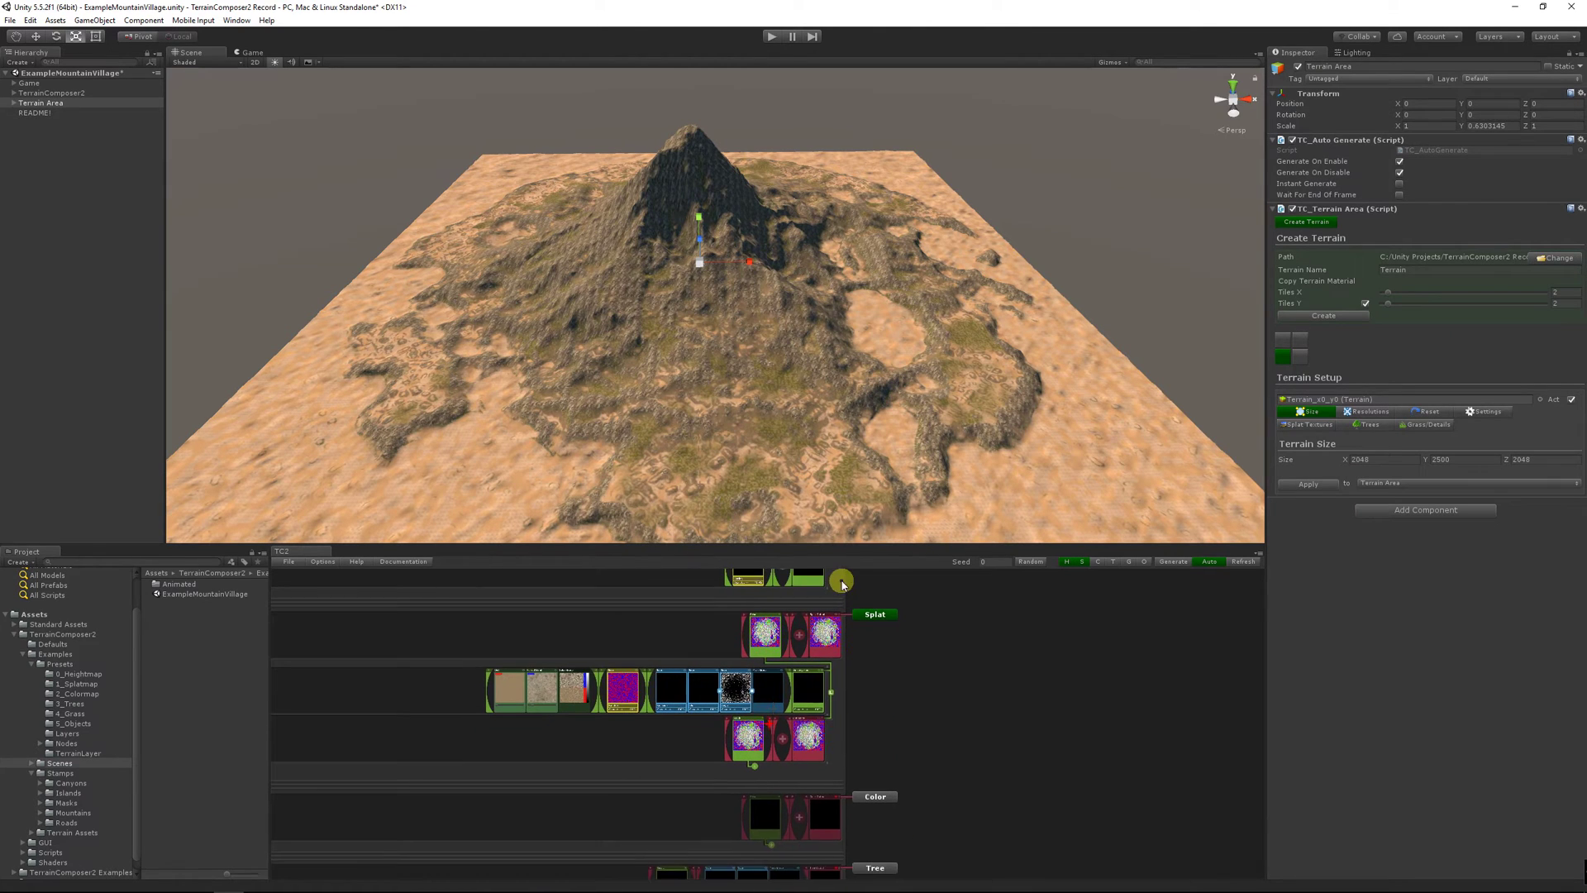
pyautogui.click(827, 635)
pyautogui.scroll(3, 830, 636)
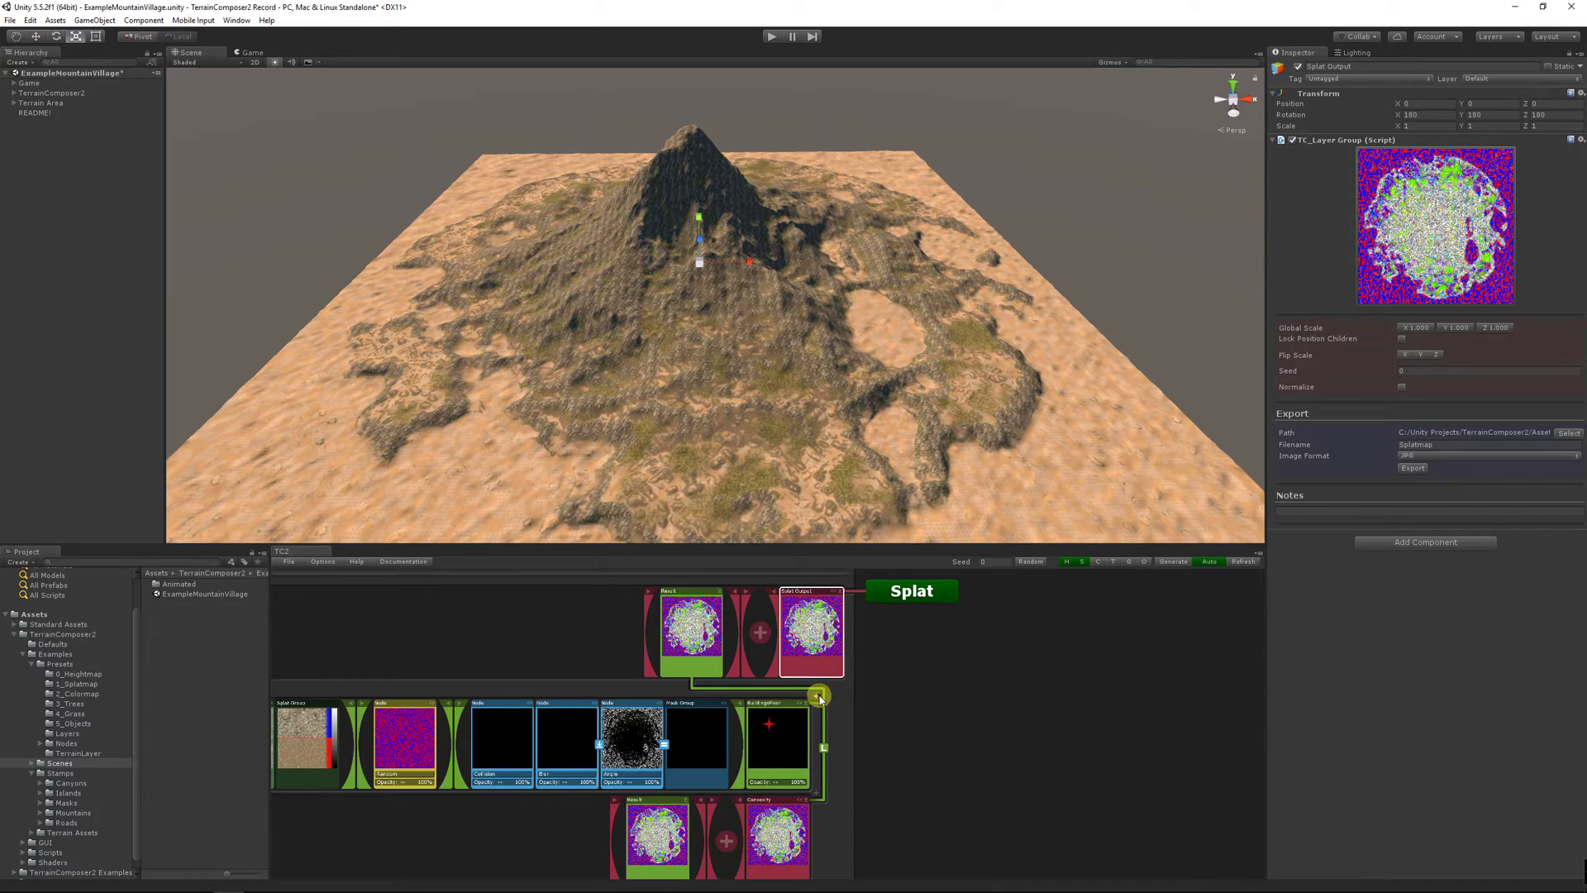
pyautogui.click(817, 697)
pyautogui.moveTo(847, 731); pyautogui.dragTo(863, 588, button='middle')
pyautogui.moveTo(810, 696); pyautogui.dragTo(668, 603)
pyautogui.click(792, 804)
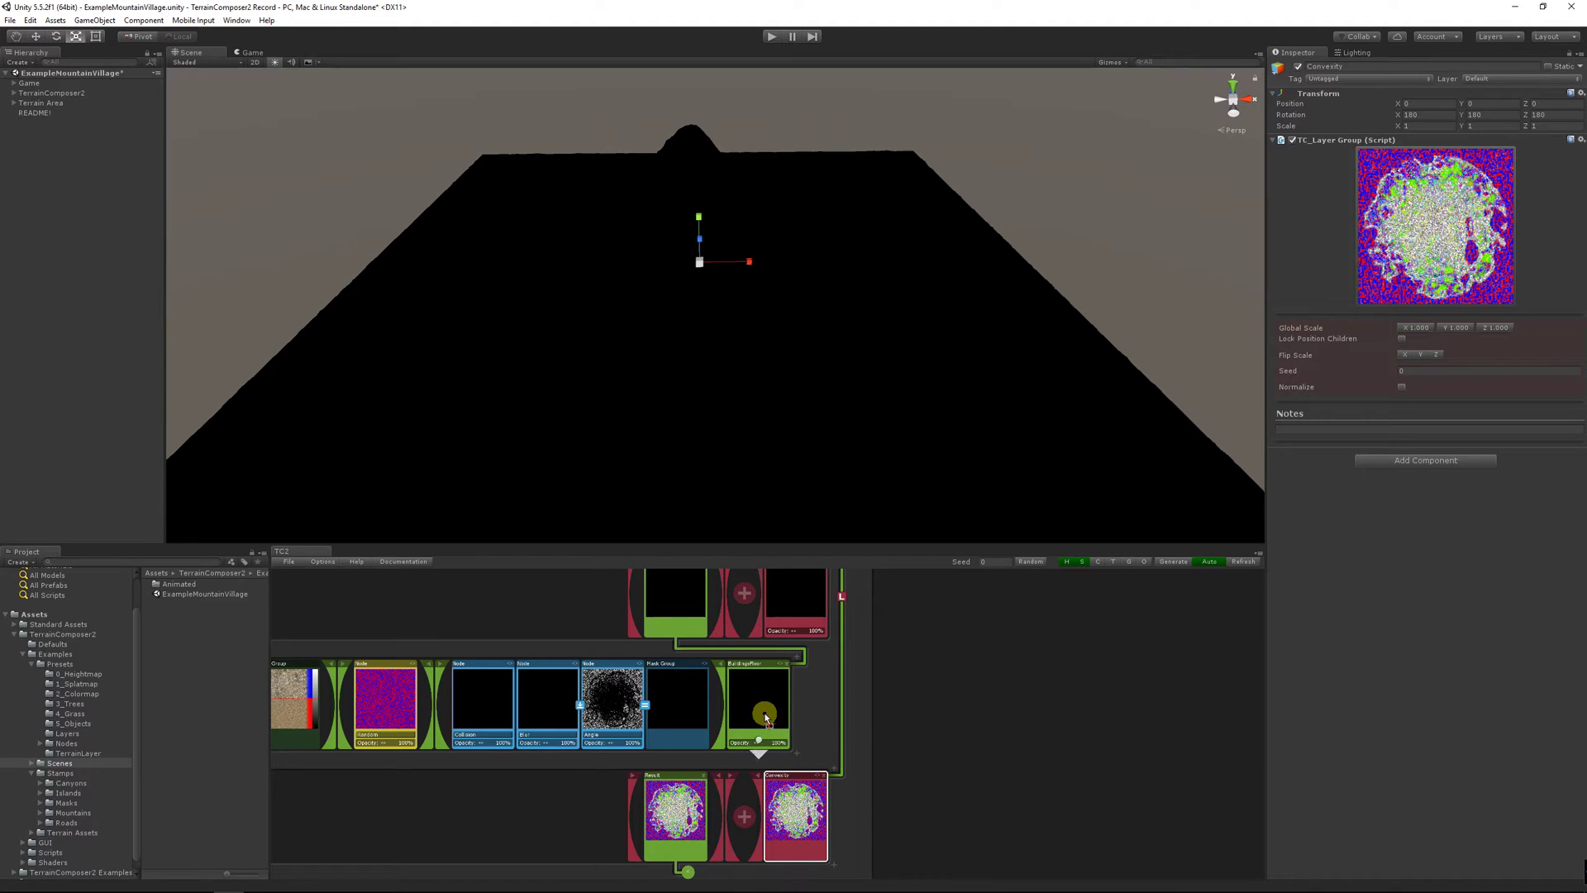
# Rename the new splat layer group to Mountain Island and save it as a prefab in the 1_Splatmap presets folder
pyautogui.click(797, 660)
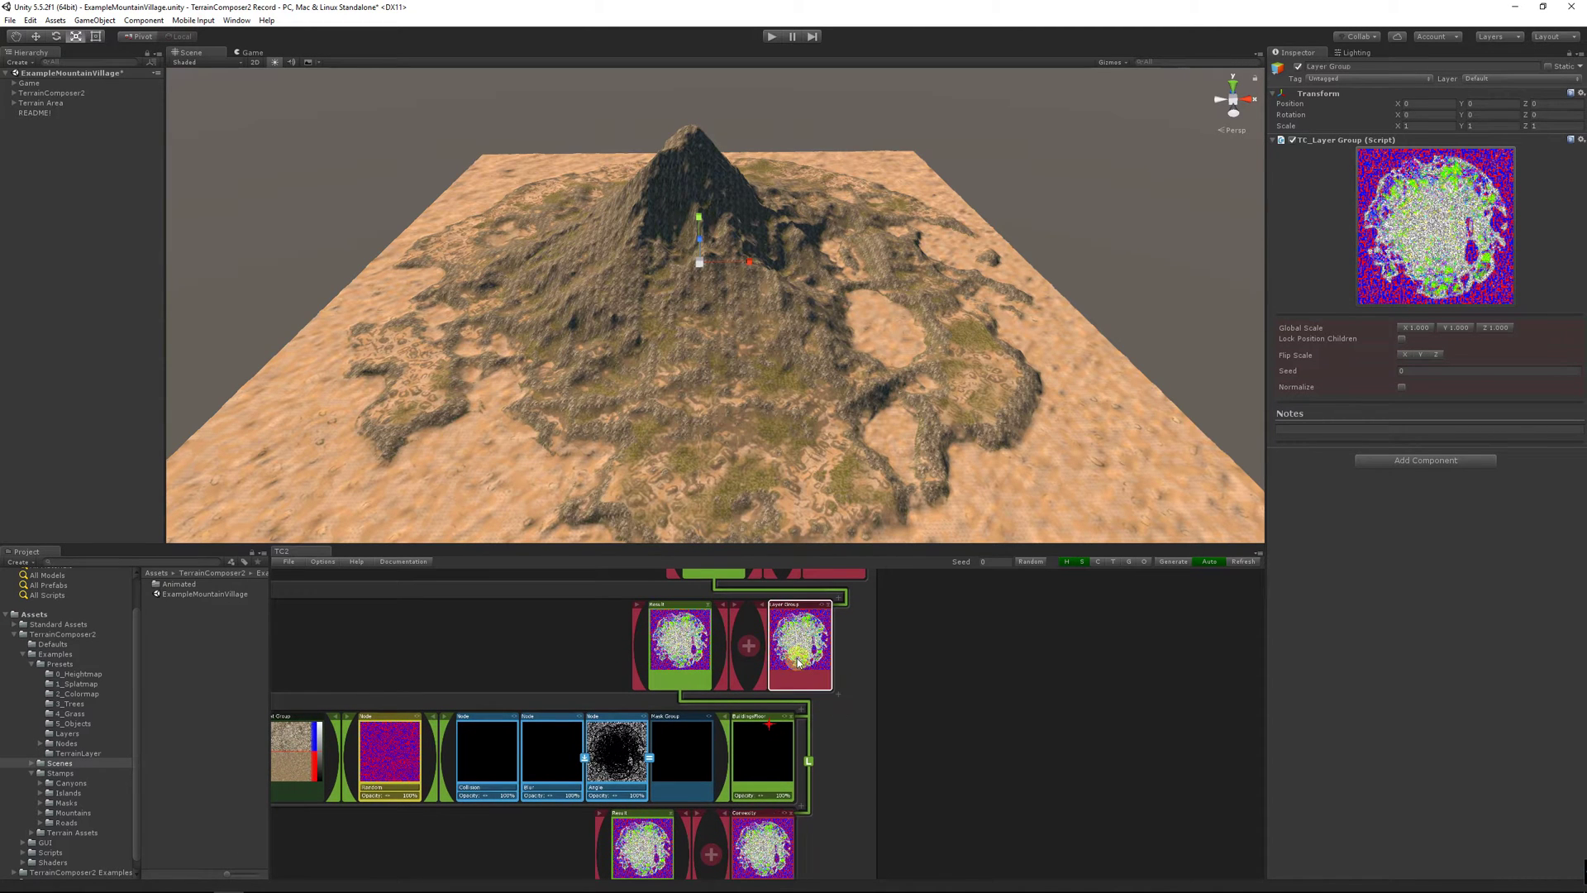
pyautogui.click(1356, 67)
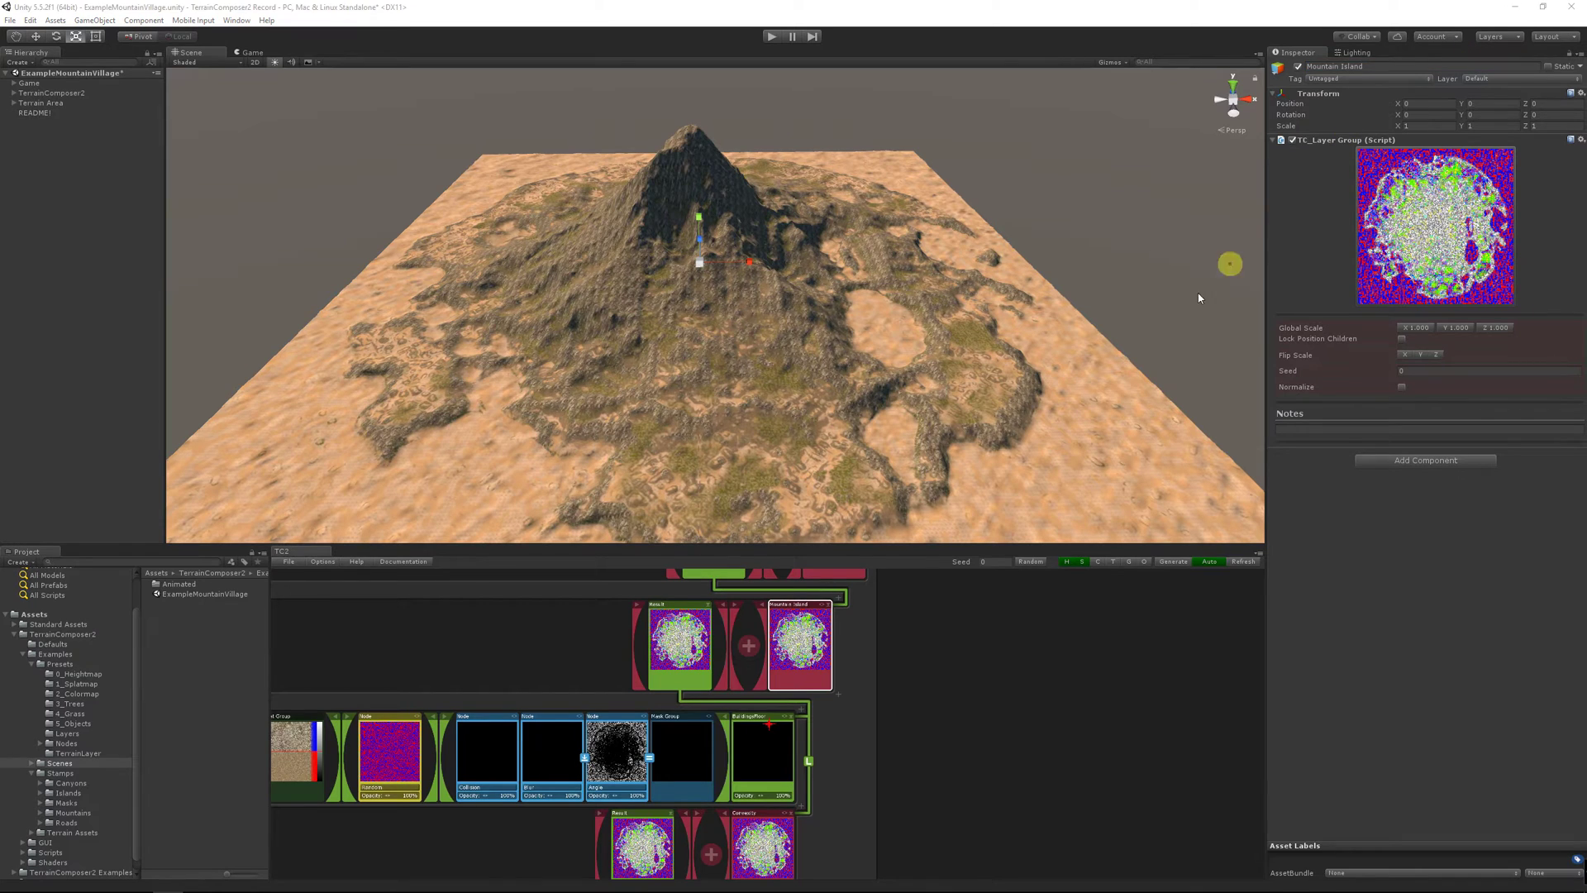
pyautogui.click(795, 638)
pyautogui.moveTo(607, 500); pyautogui.dragTo(125, 258)
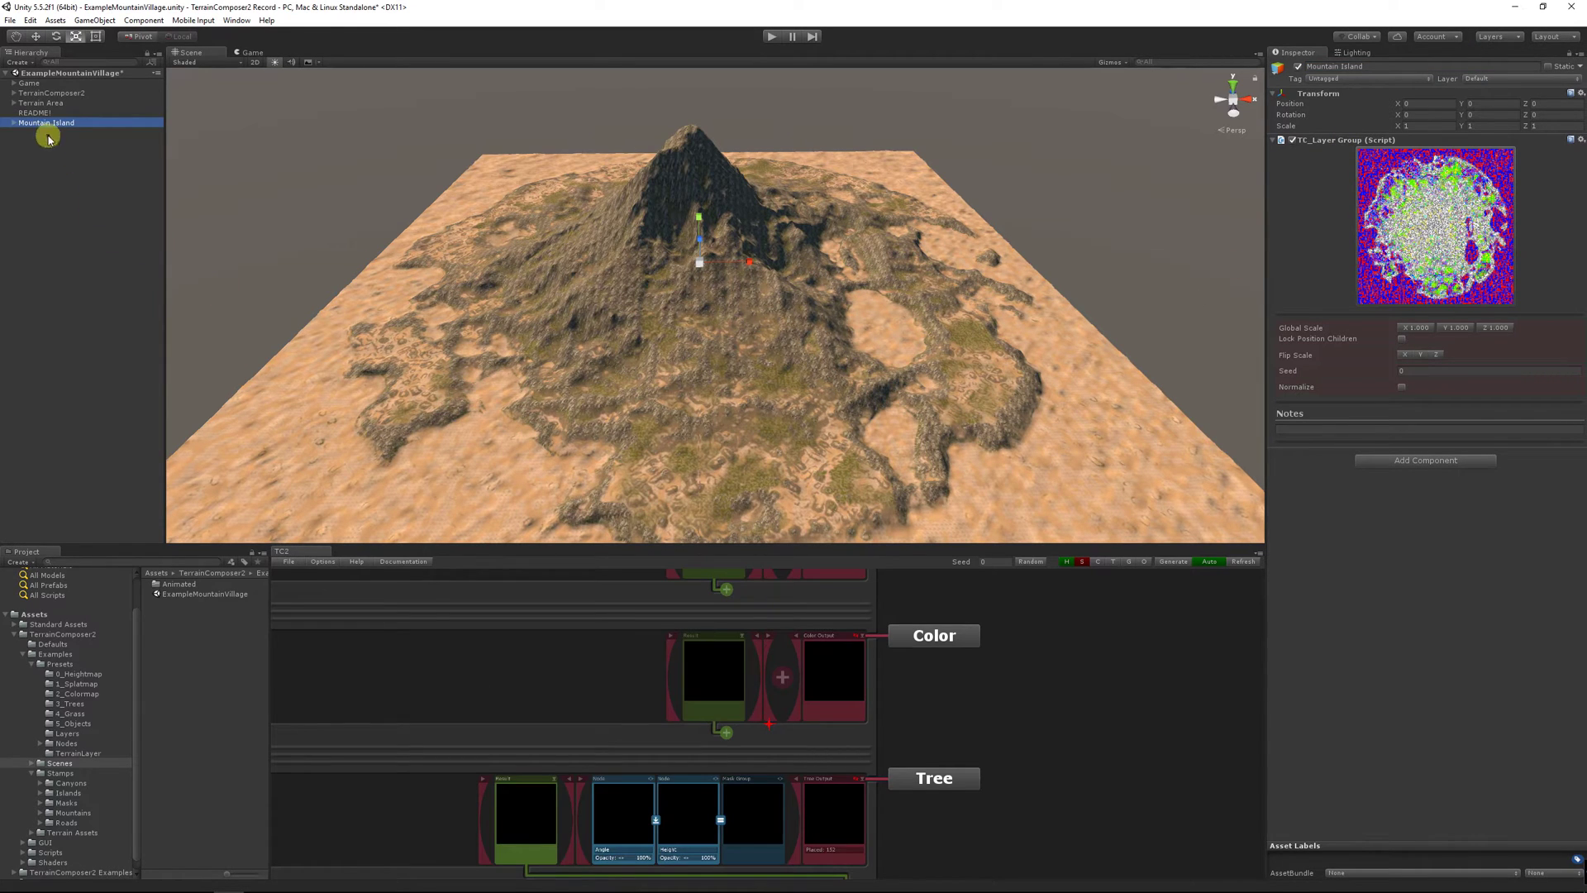
pyautogui.click(81, 685)
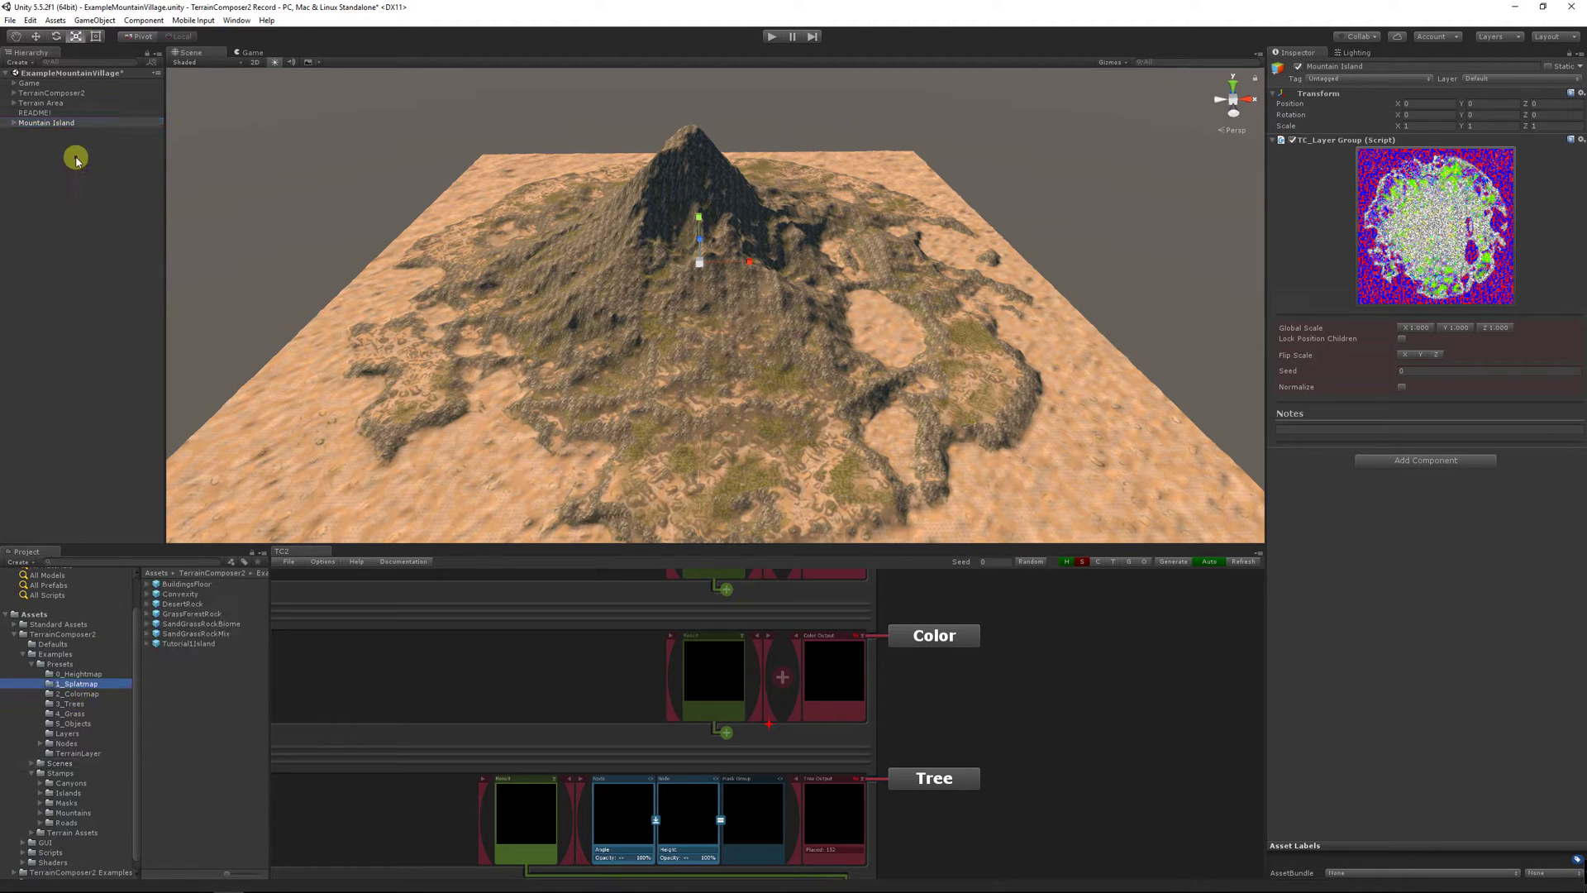
pyautogui.moveTo(57, 124); pyautogui.dragTo(218, 680)
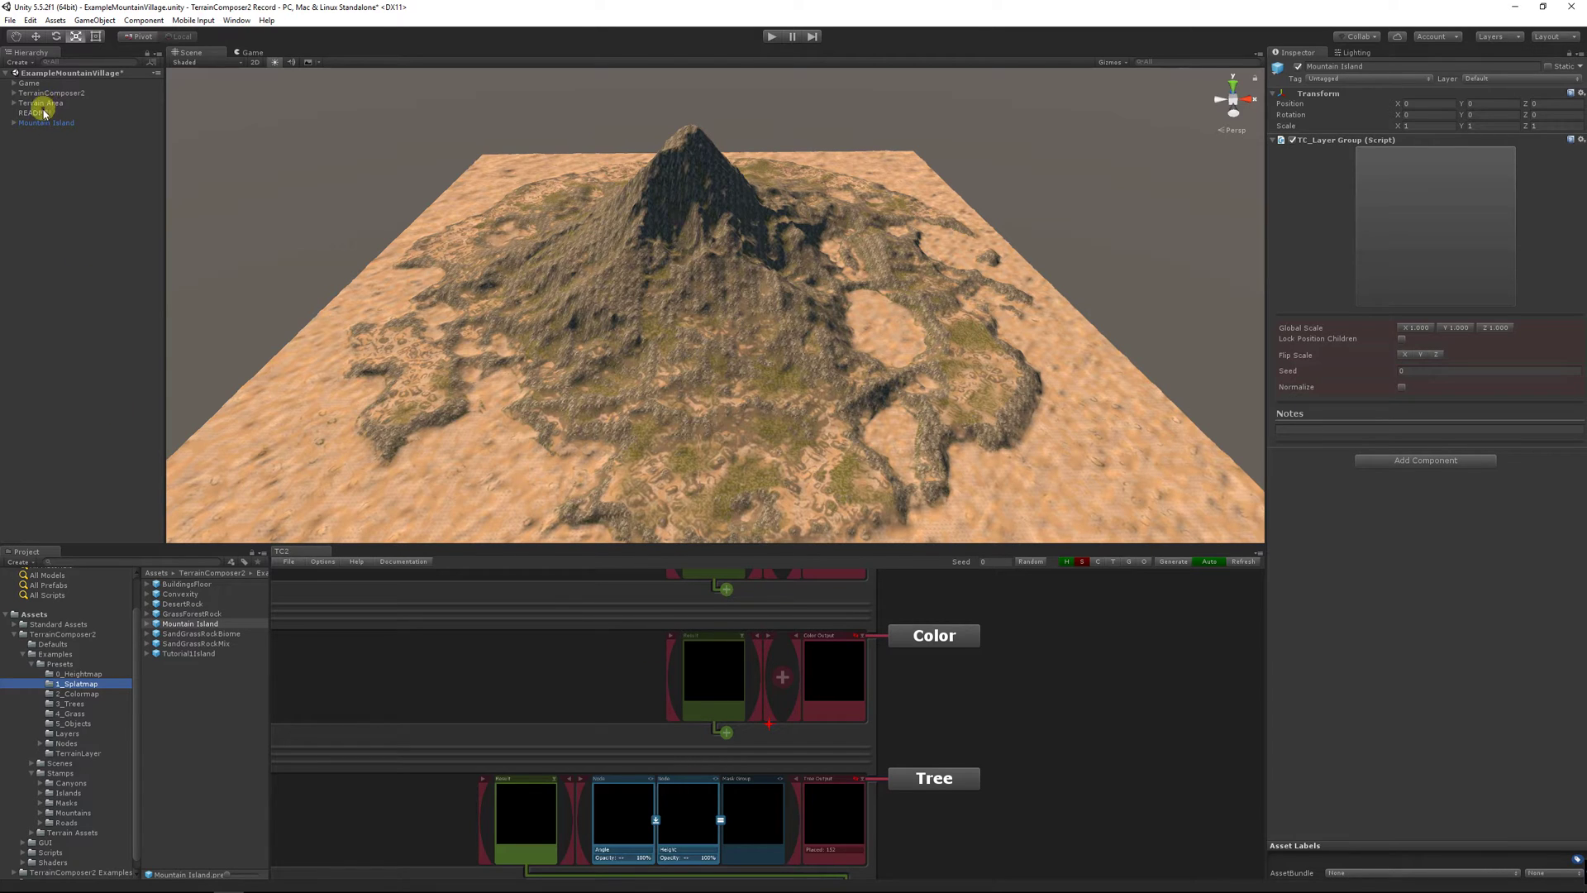
# Delete the Mountain Island object from the scene hierarchy and reset the Terrain Area's splatmap
pyautogui.click(65, 126)
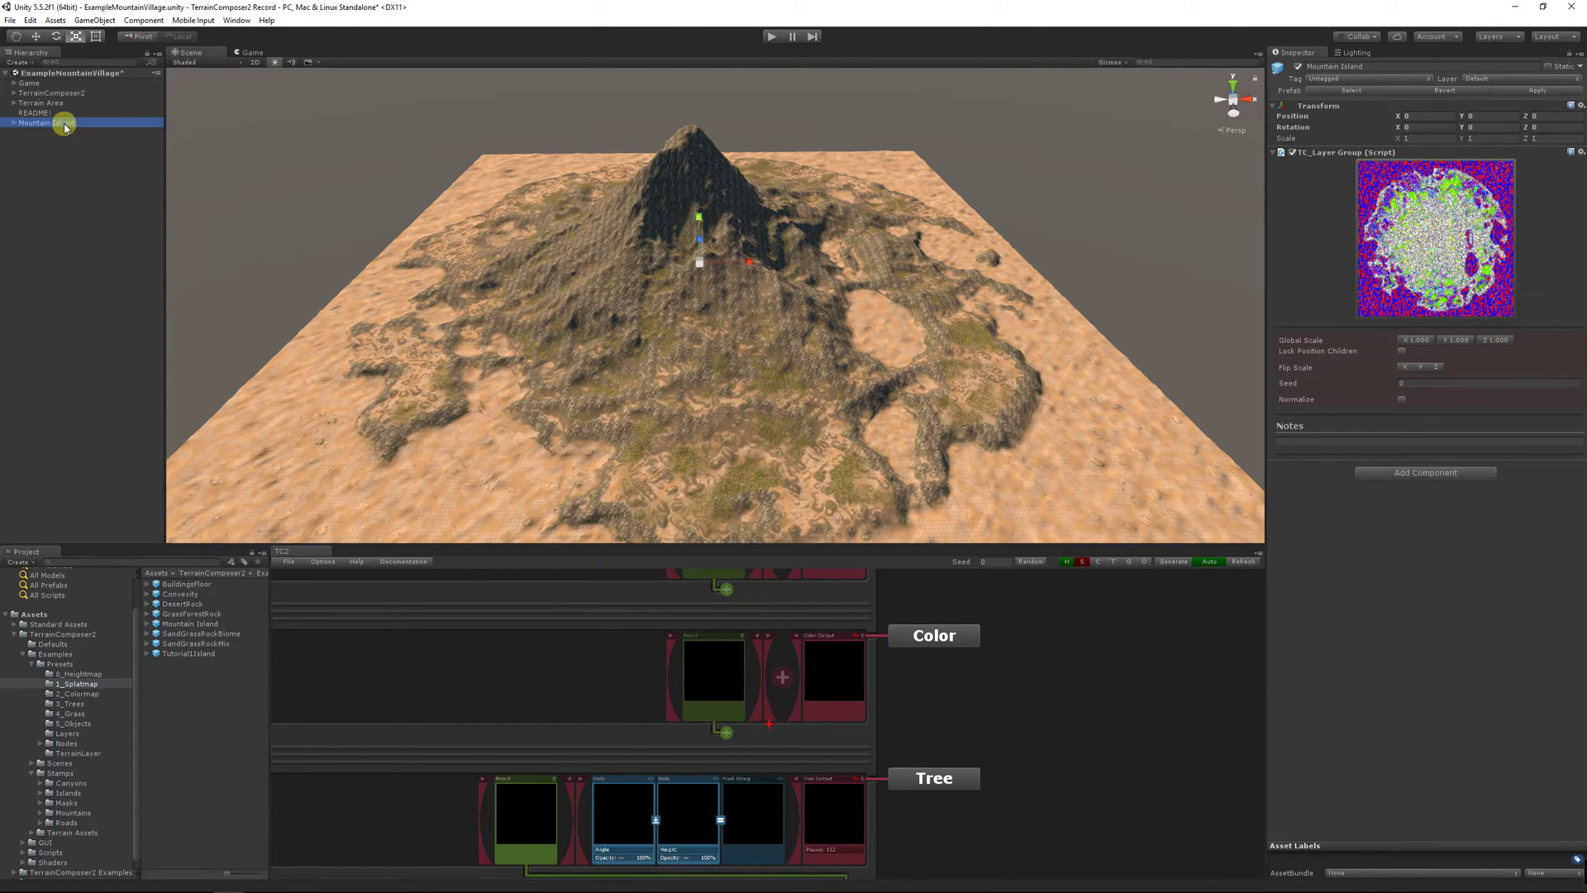
pyautogui.click(51, 104)
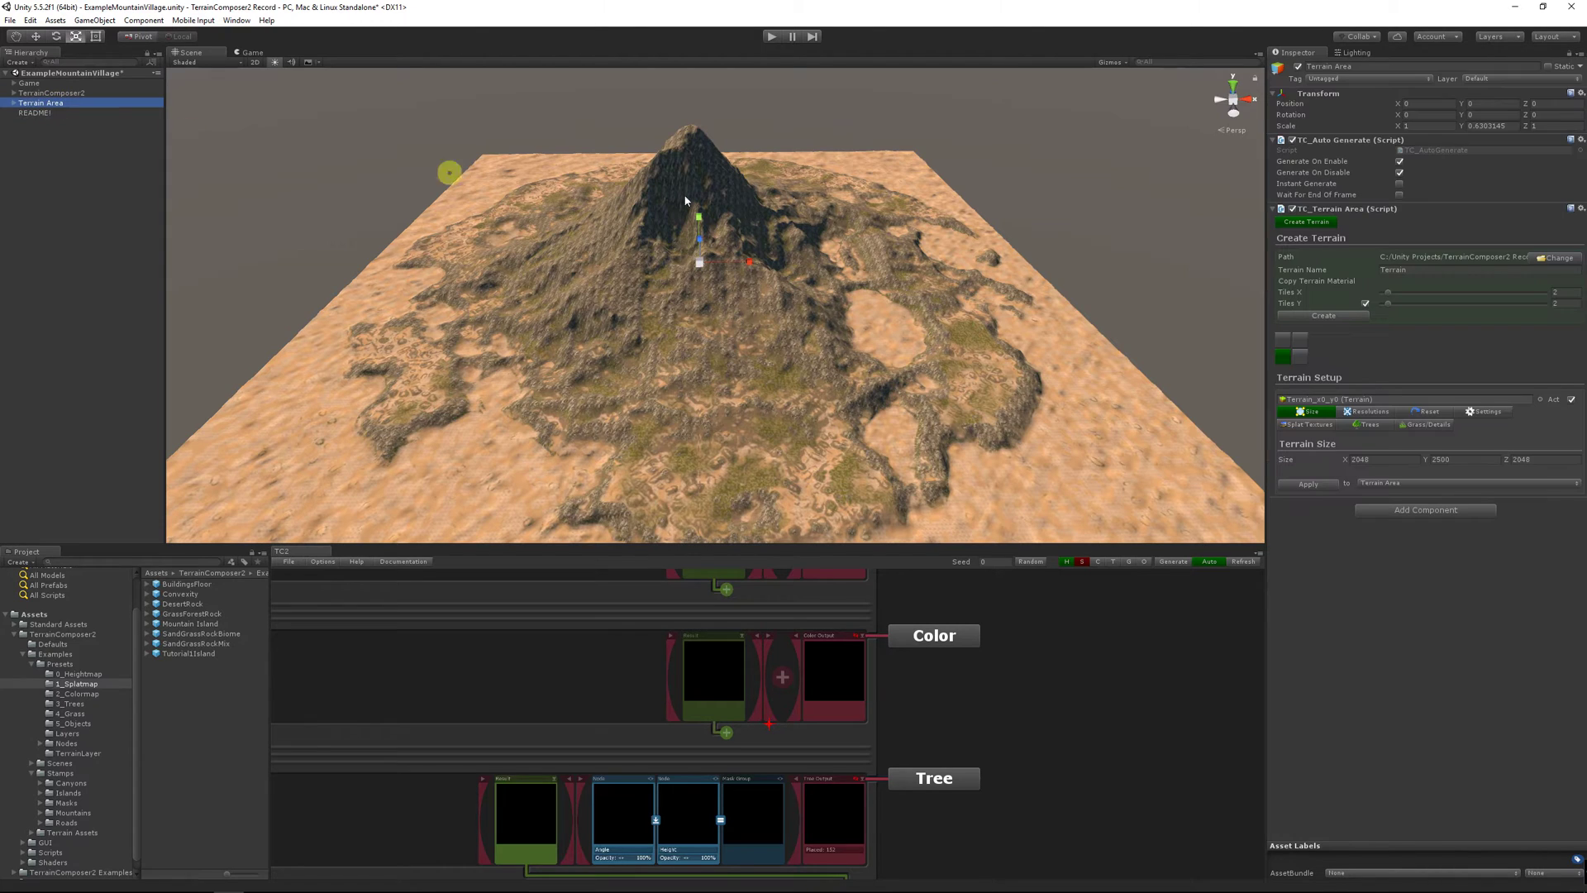
pyautogui.click(1411, 411)
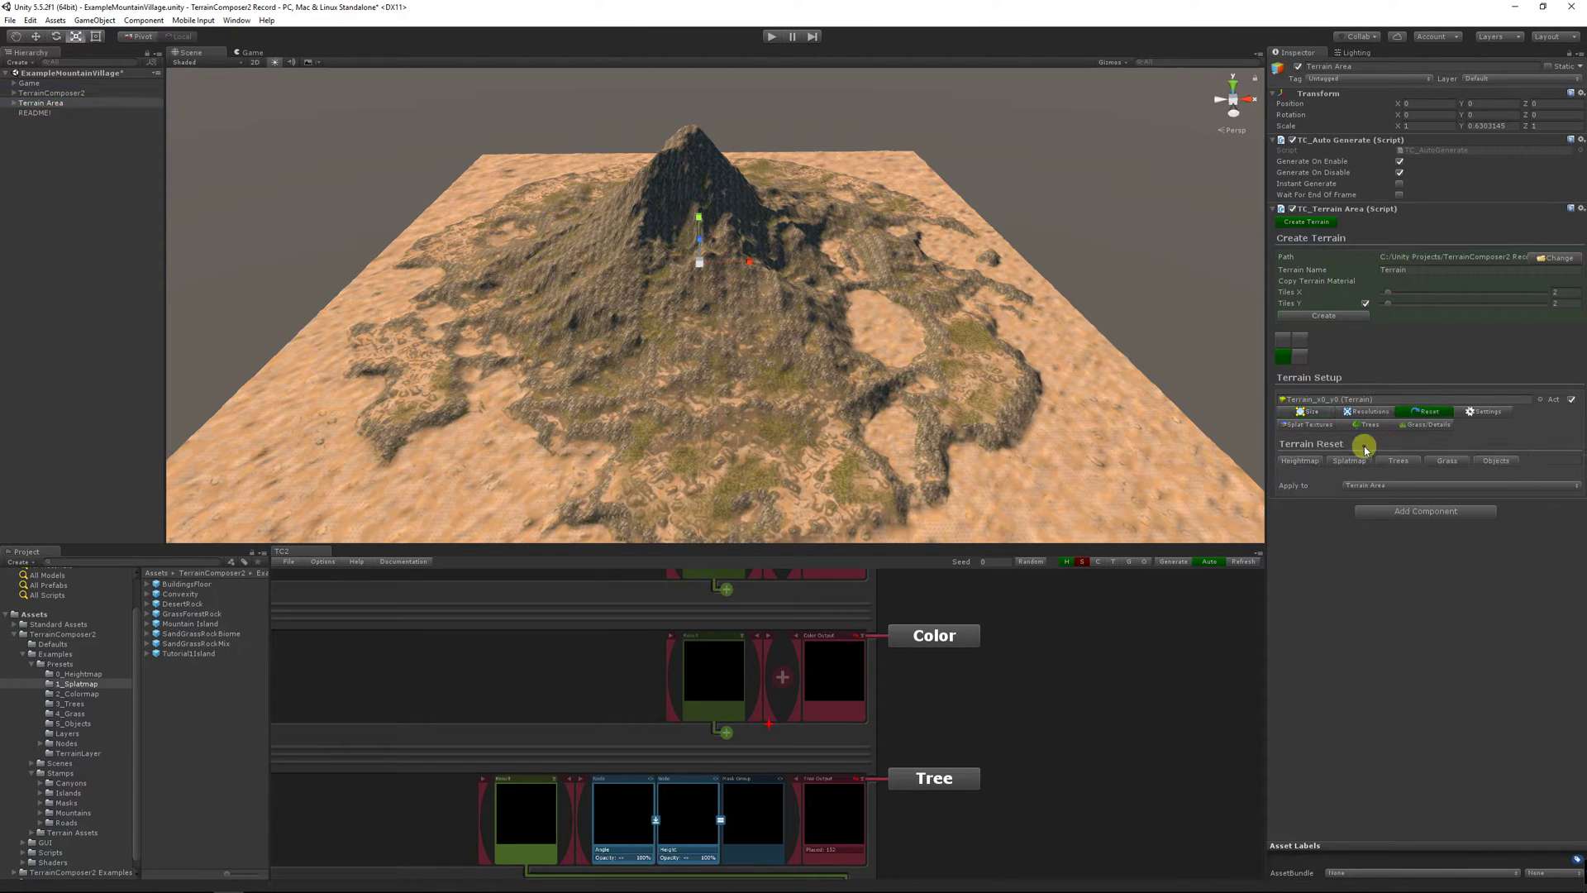
pyautogui.click(1347, 462)
# Add the saved Mountain Island splatmap preset to the Splat output
pyautogui.scroll(2, 886, 634)
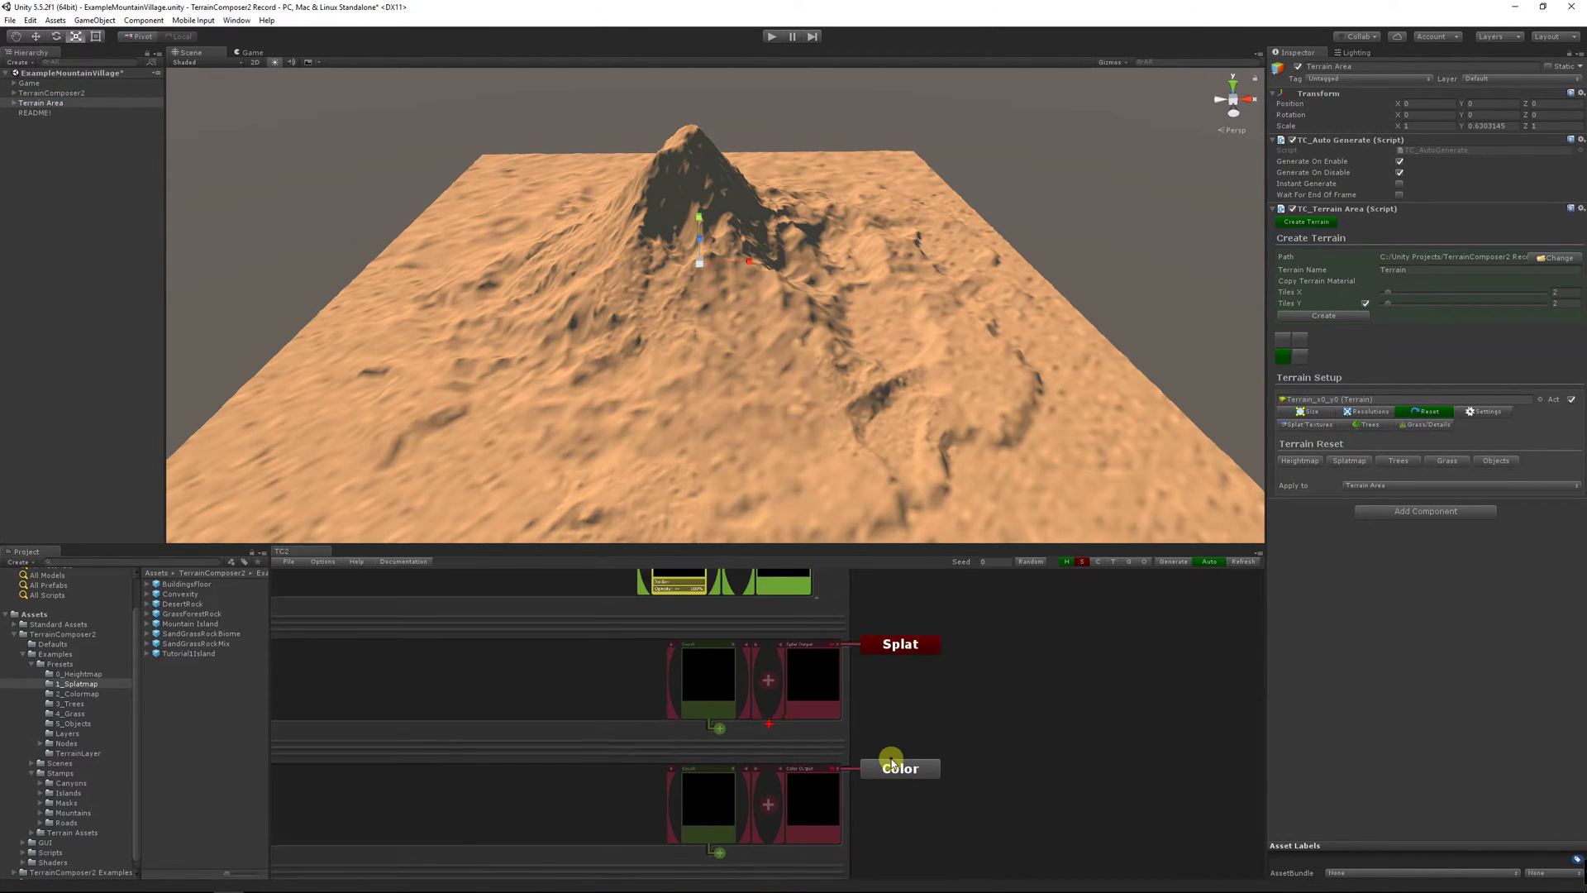
pyautogui.moveTo(192, 629)
pyautogui.mouseDown()
pyautogui.moveTo(273, 623)
pyautogui.moveTo(720, 709)
pyautogui.mouseUp()
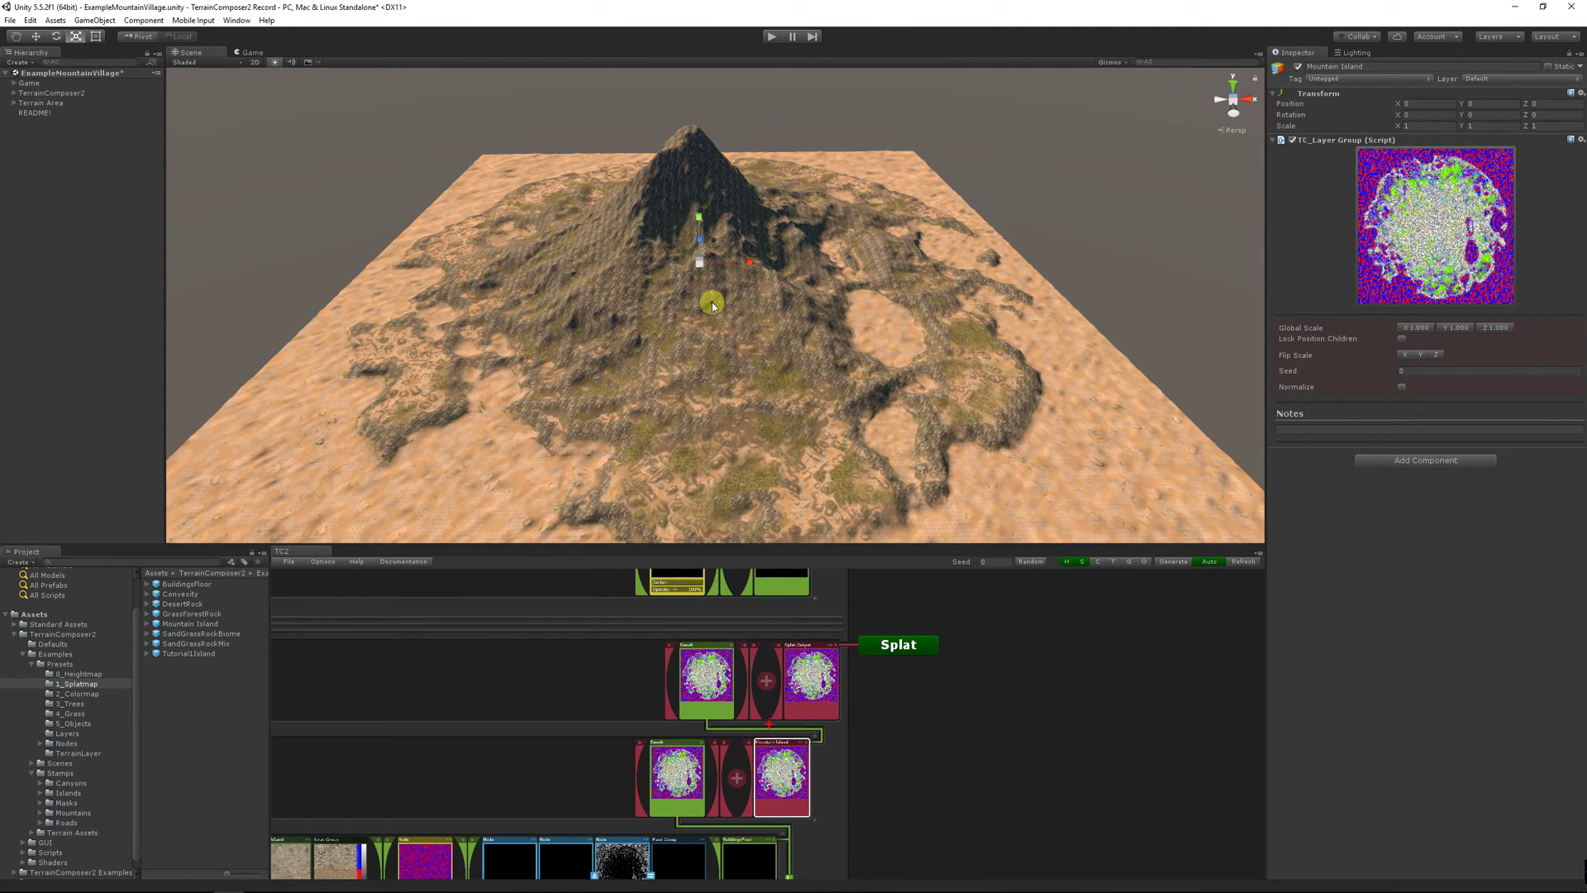
# Delete the three existing layers from the Height output
pyautogui.moveTo(853, 612)
pyautogui.mouseDown()
pyautogui.moveTo(867, 666)
pyautogui.moveTo(854, 864)
pyautogui.mouseUp()
pyautogui.moveTo(916, 654); pyautogui.dragTo(933, 735)
pyautogui.scroll(-2, 928, 744)
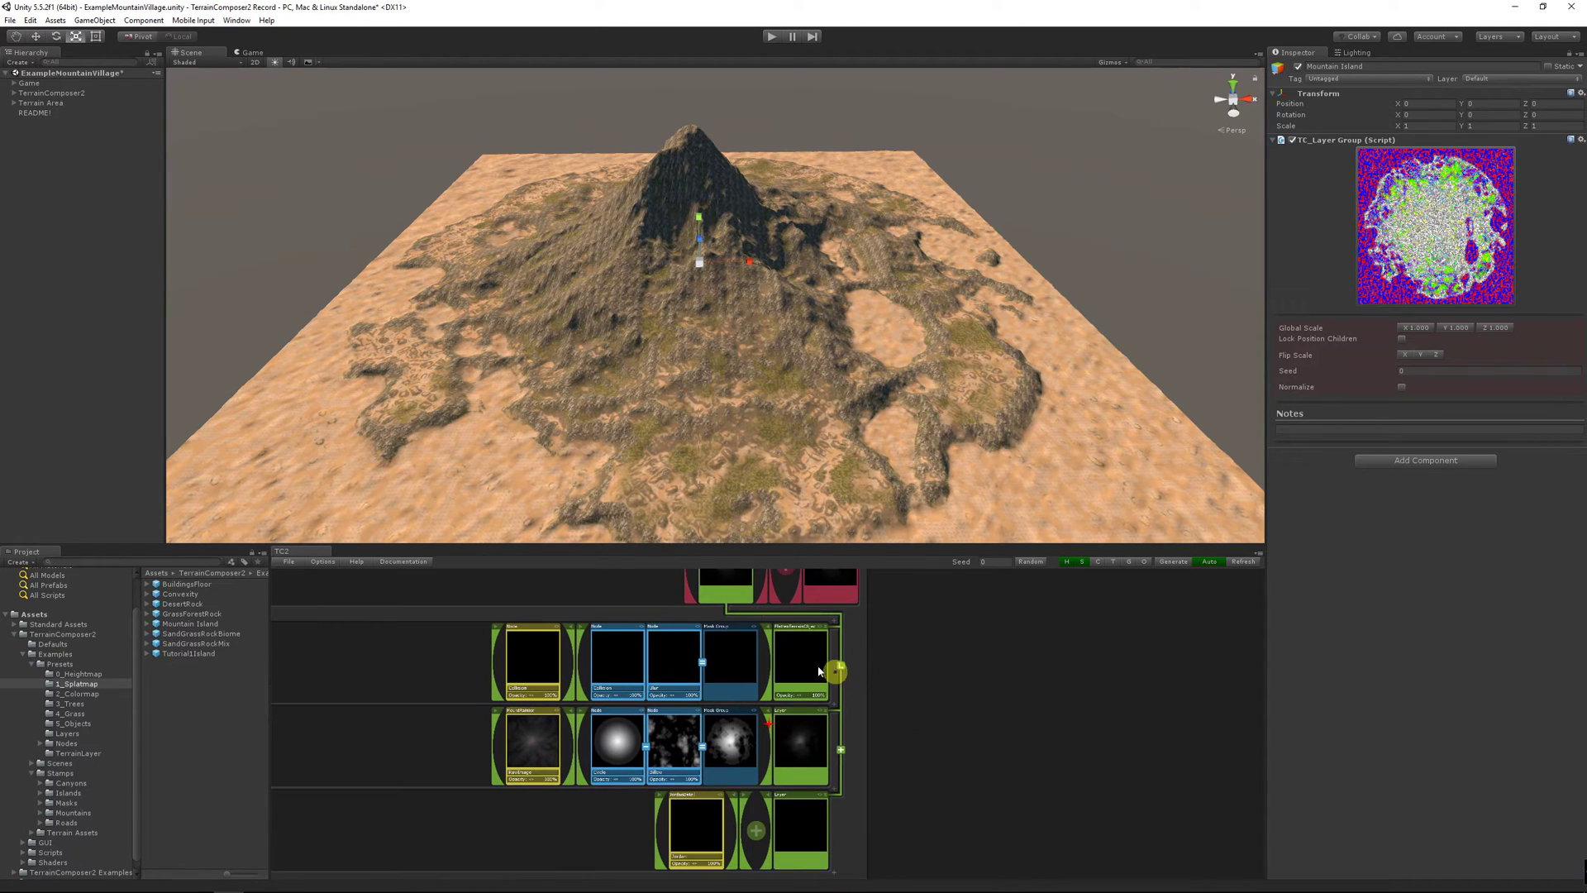
pyautogui.click(809, 666)
pyautogui.press('Delete')
pyautogui.click(805, 658)
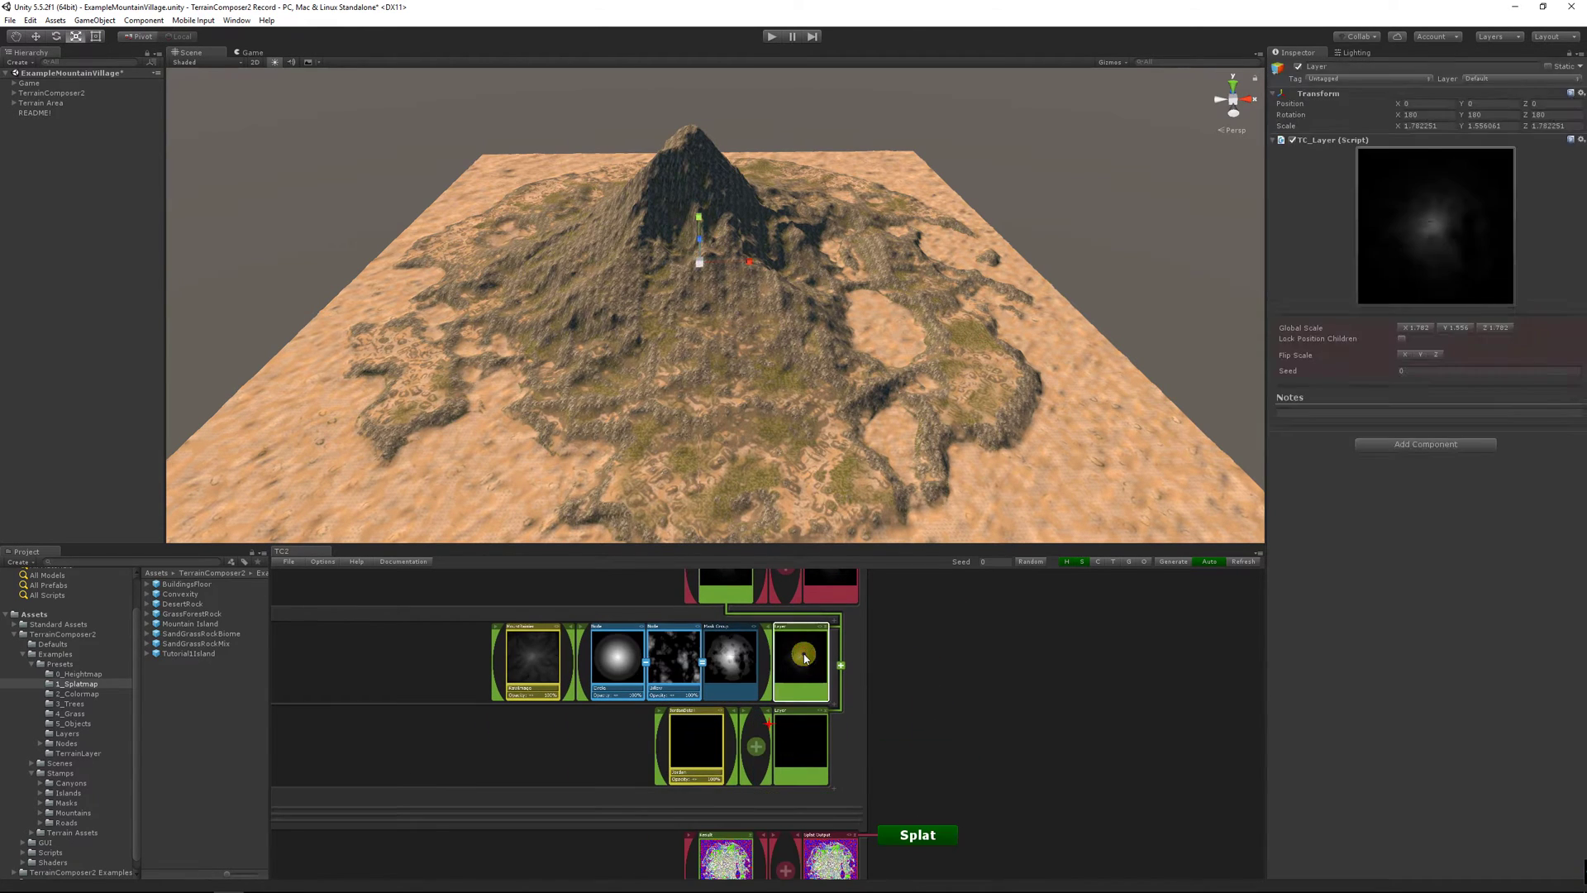
pyautogui.press('Delete')
pyautogui.click(805, 659)
pyautogui.press('Delete')
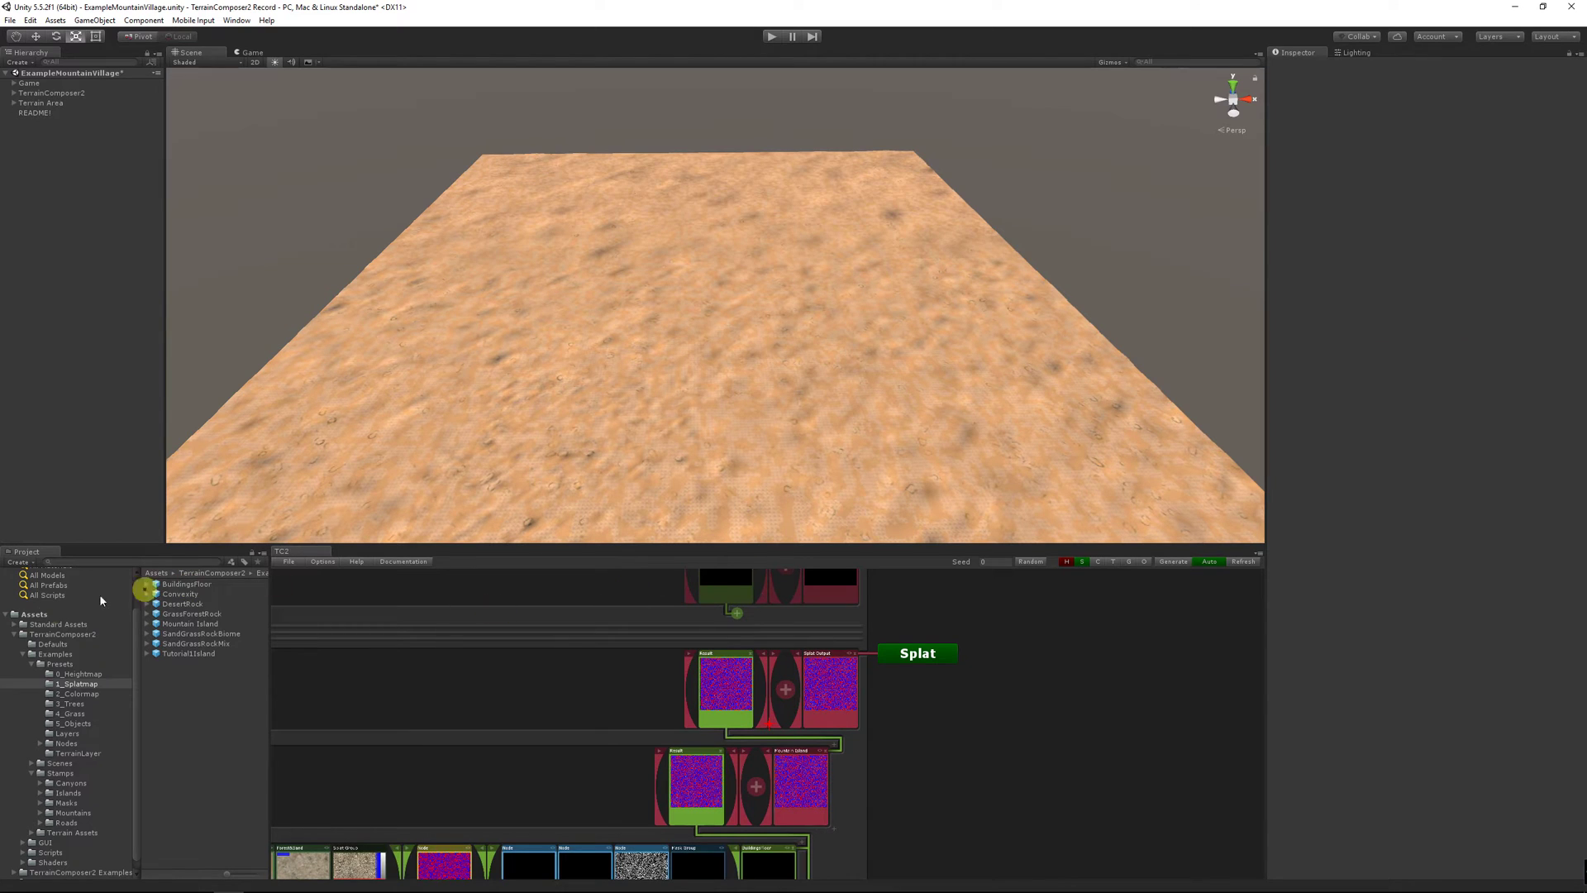
# Add the CanyonFantasy heightmap preset to the Height output, move it forward on the terrain and enlarge it to about 1.35 scale
pyautogui.click(77, 674)
pyautogui.moveTo(219, 587); pyautogui.dragTo(731, 591)
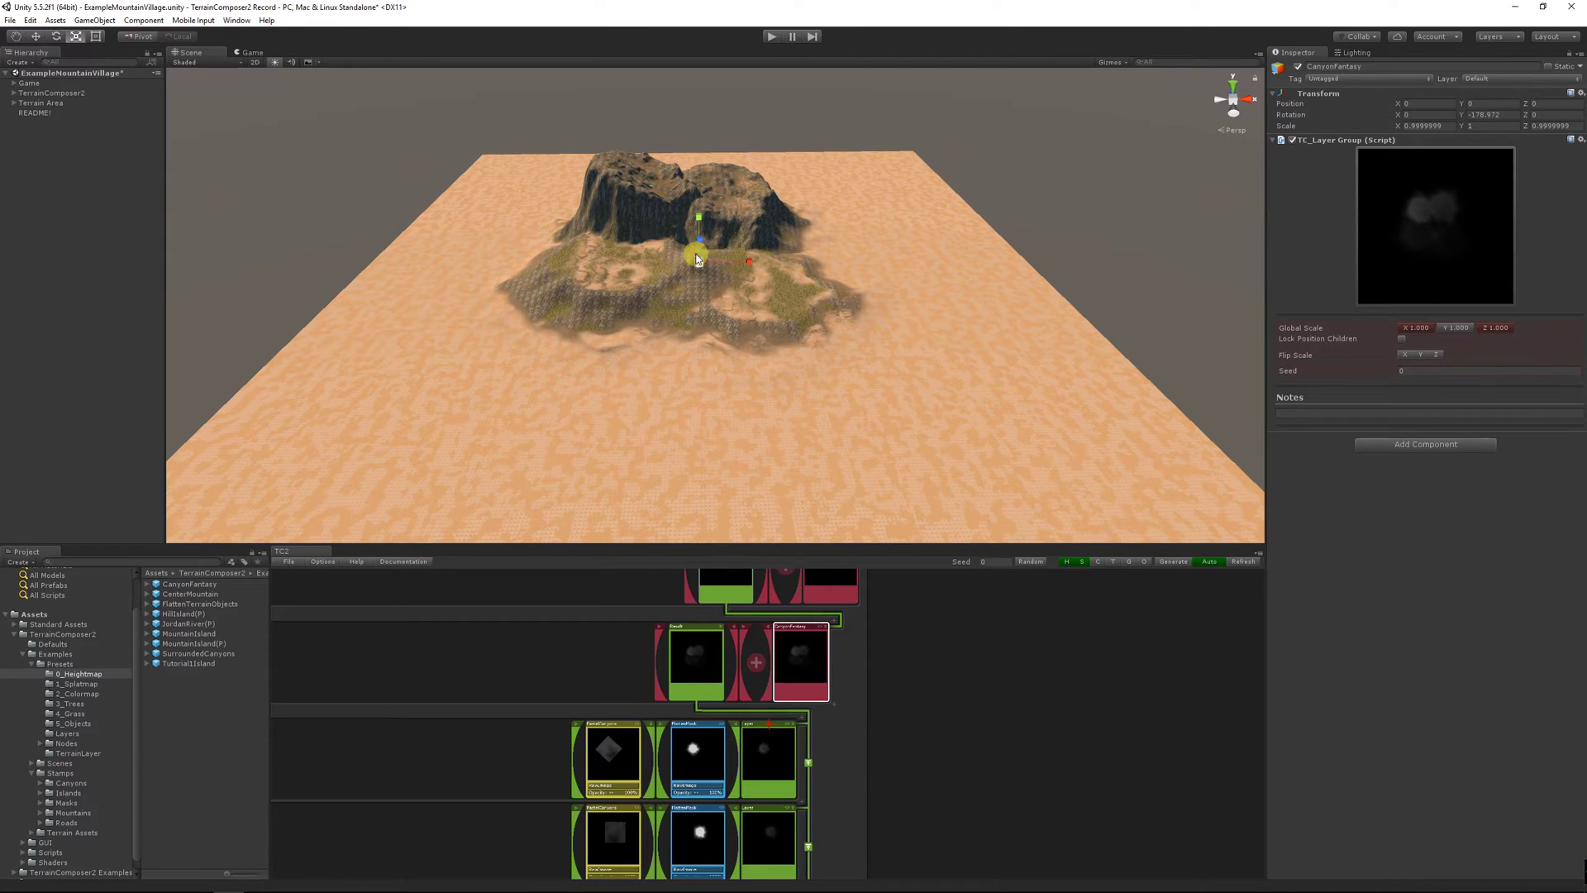
pyautogui.moveTo(702, 269); pyautogui.dragTo(712, 317)
pyautogui.press('w')
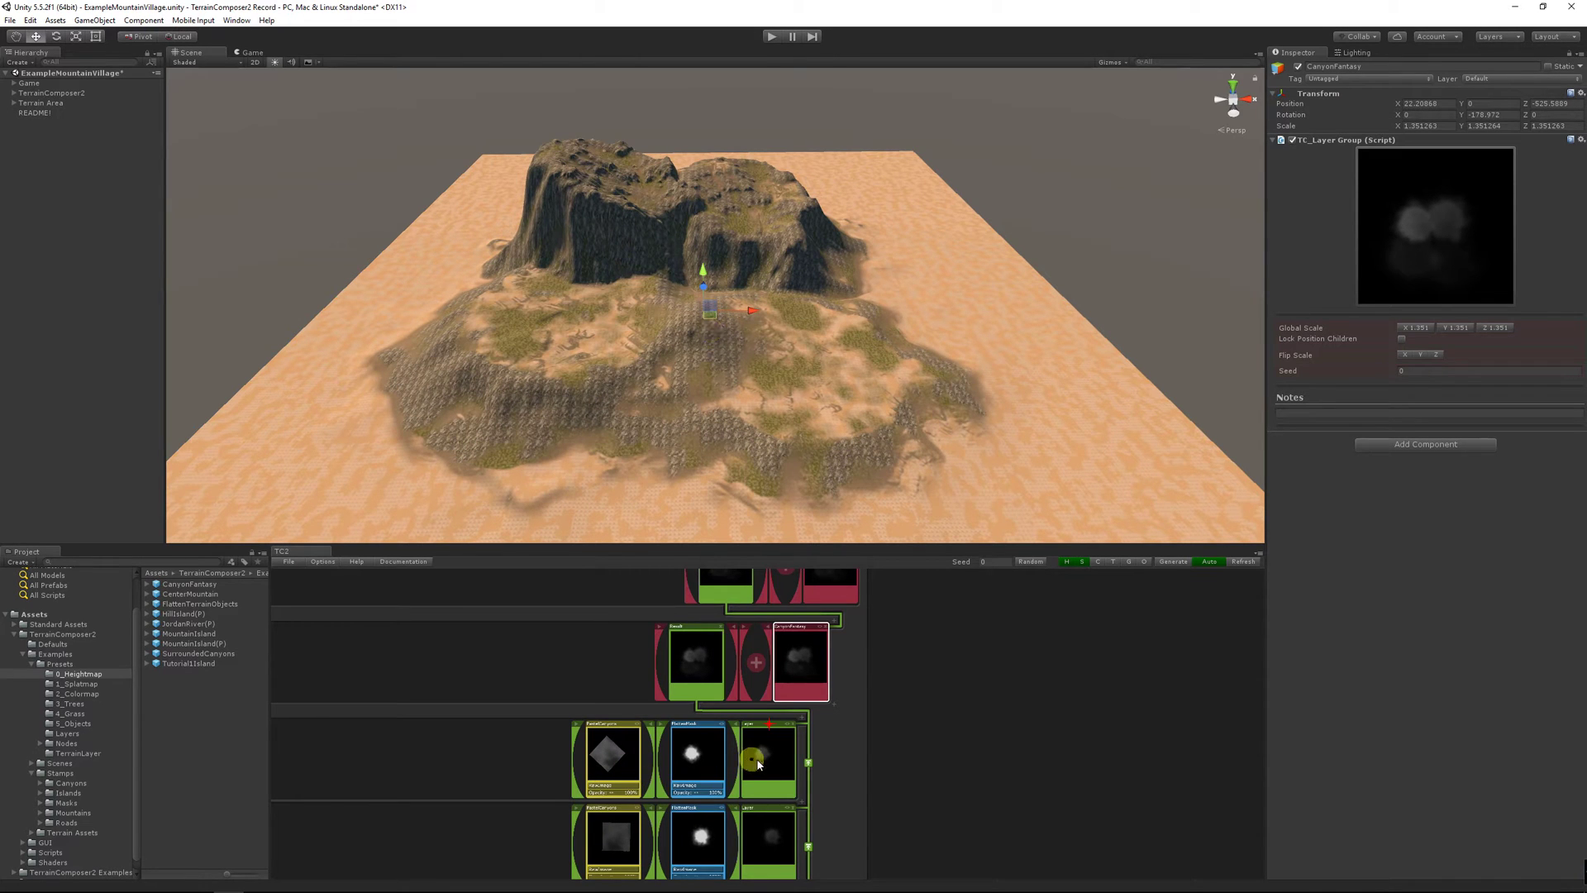
# Move the first CanyonFantasy layer toward the back left and scale it to about 0.88 horizontally and 1.4 vertically
pyautogui.click(753, 758)
pyautogui.moveTo(634, 274); pyautogui.dragTo(596, 290)
pyautogui.press('r')
# Duplicate that canyon layer and place the copy in front of the other two canyons, rotated to about 9.8 degrees and scaled down
pyautogui.press('w')
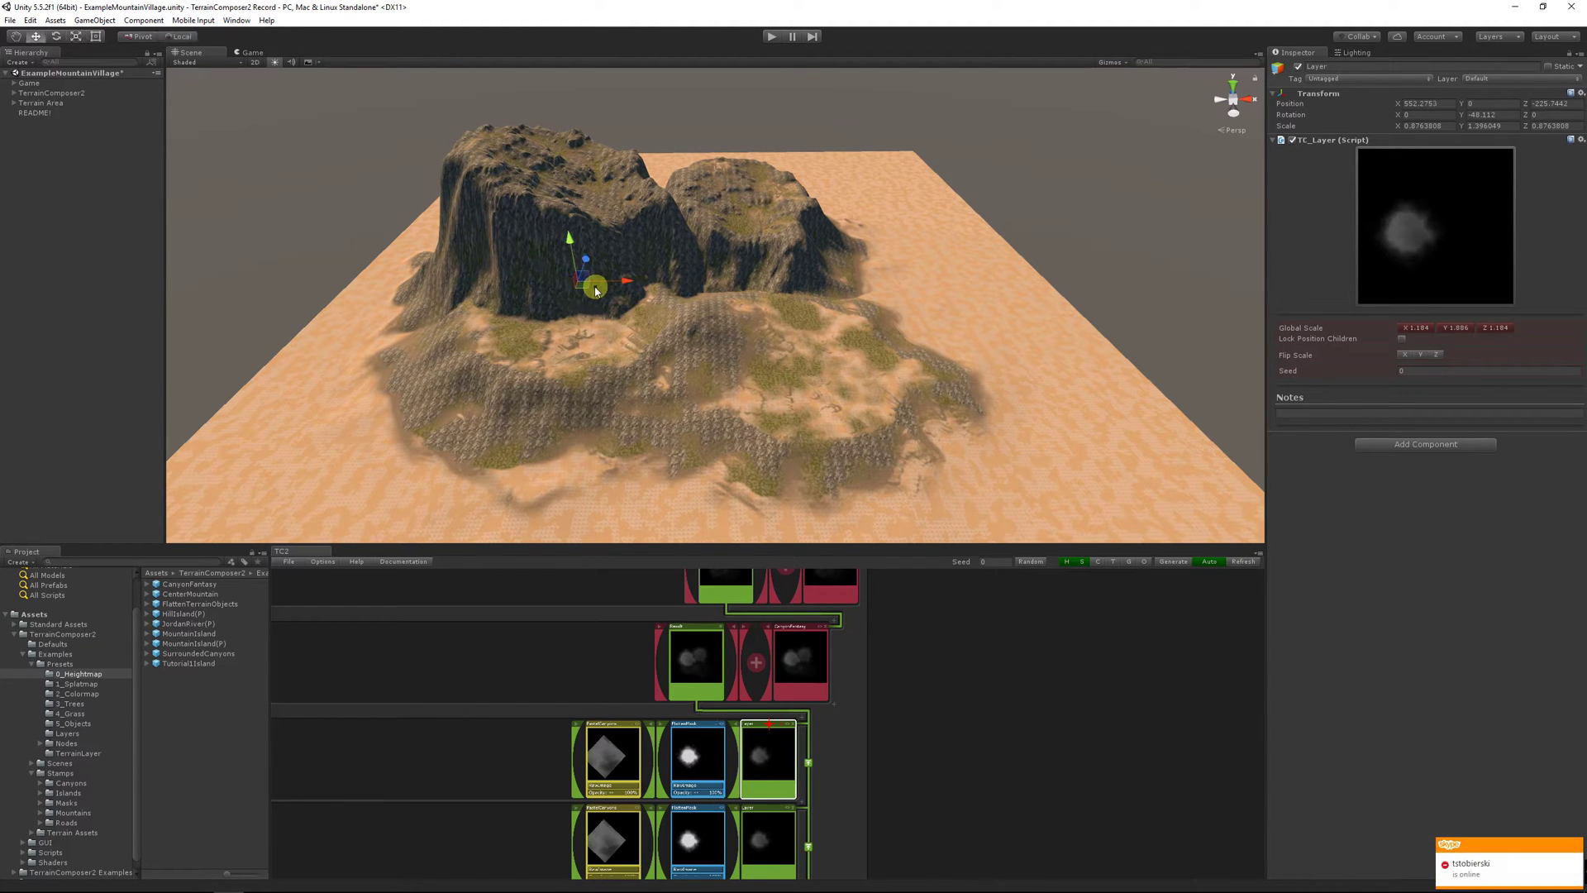
pyautogui.moveTo(589, 287); pyautogui.dragTo(491, 354)
pyautogui.press('e')
pyautogui.press('r')
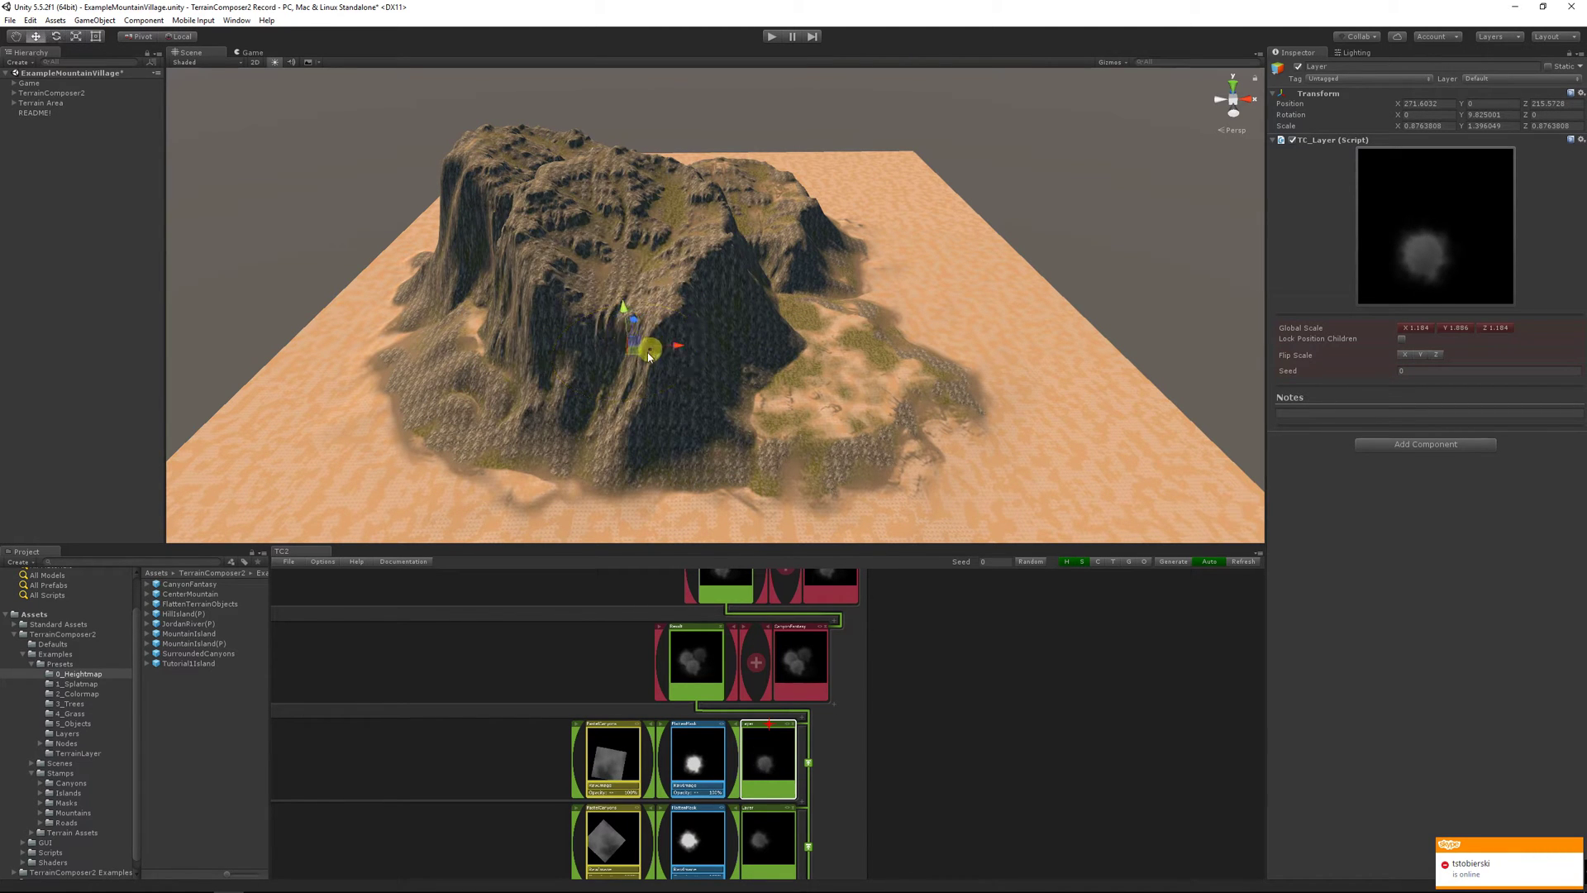
pyautogui.moveTo(638, 356); pyautogui.dragTo(617, 350)
# Move the whole CanyonFantasy group to the terrain's far left corner and scale it down to about 0.92
pyautogui.click(798, 653)
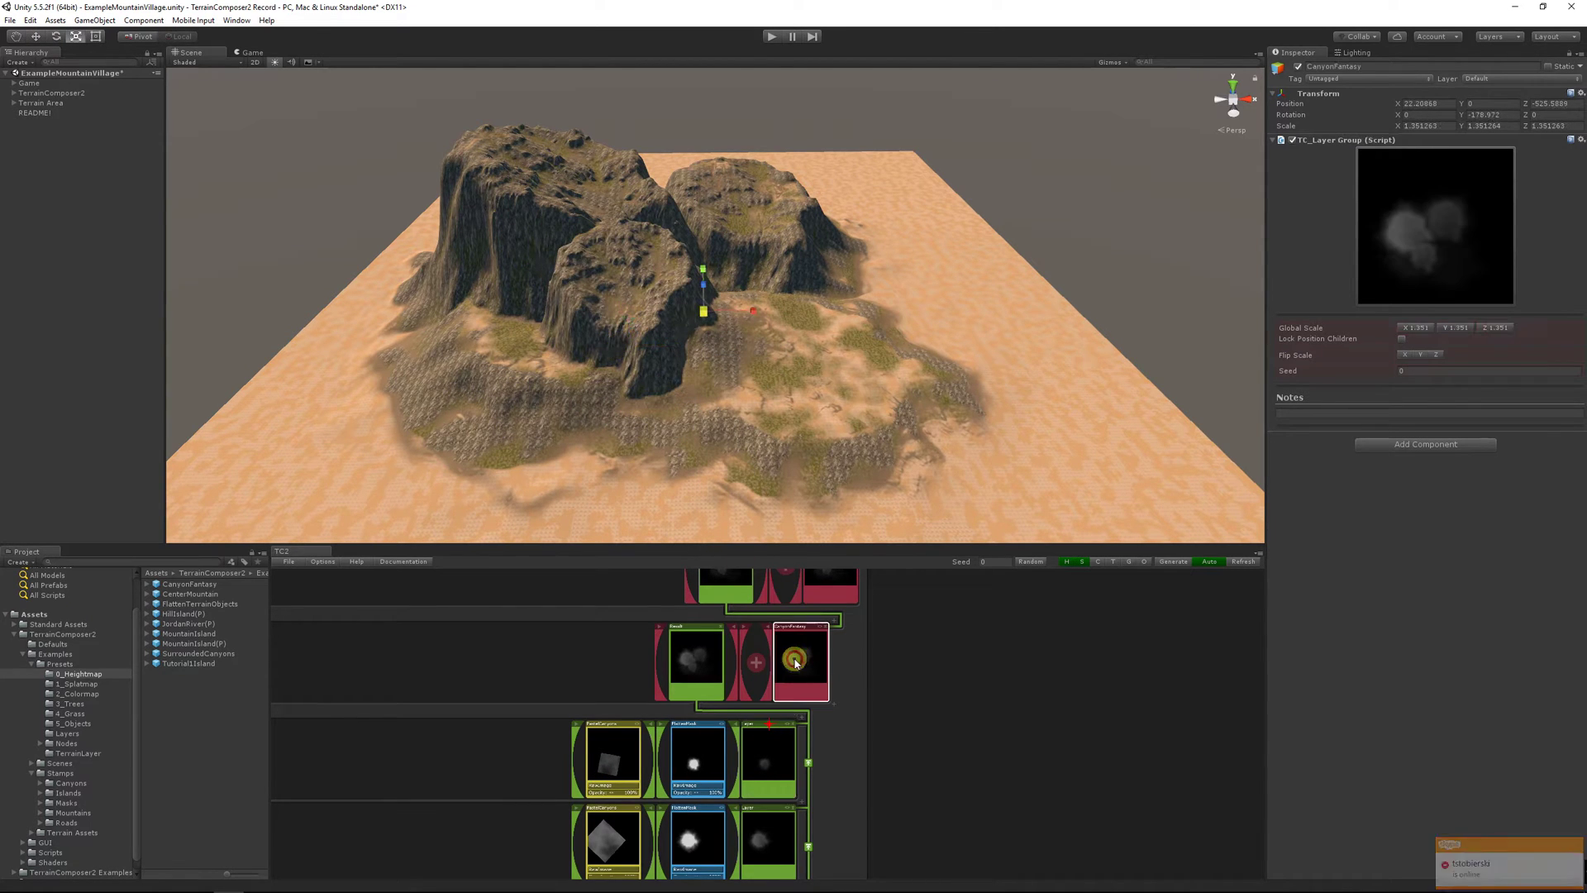
pyautogui.press('w')
pyautogui.moveTo(703, 310); pyautogui.dragTo(604, 198)
pyautogui.press('r')
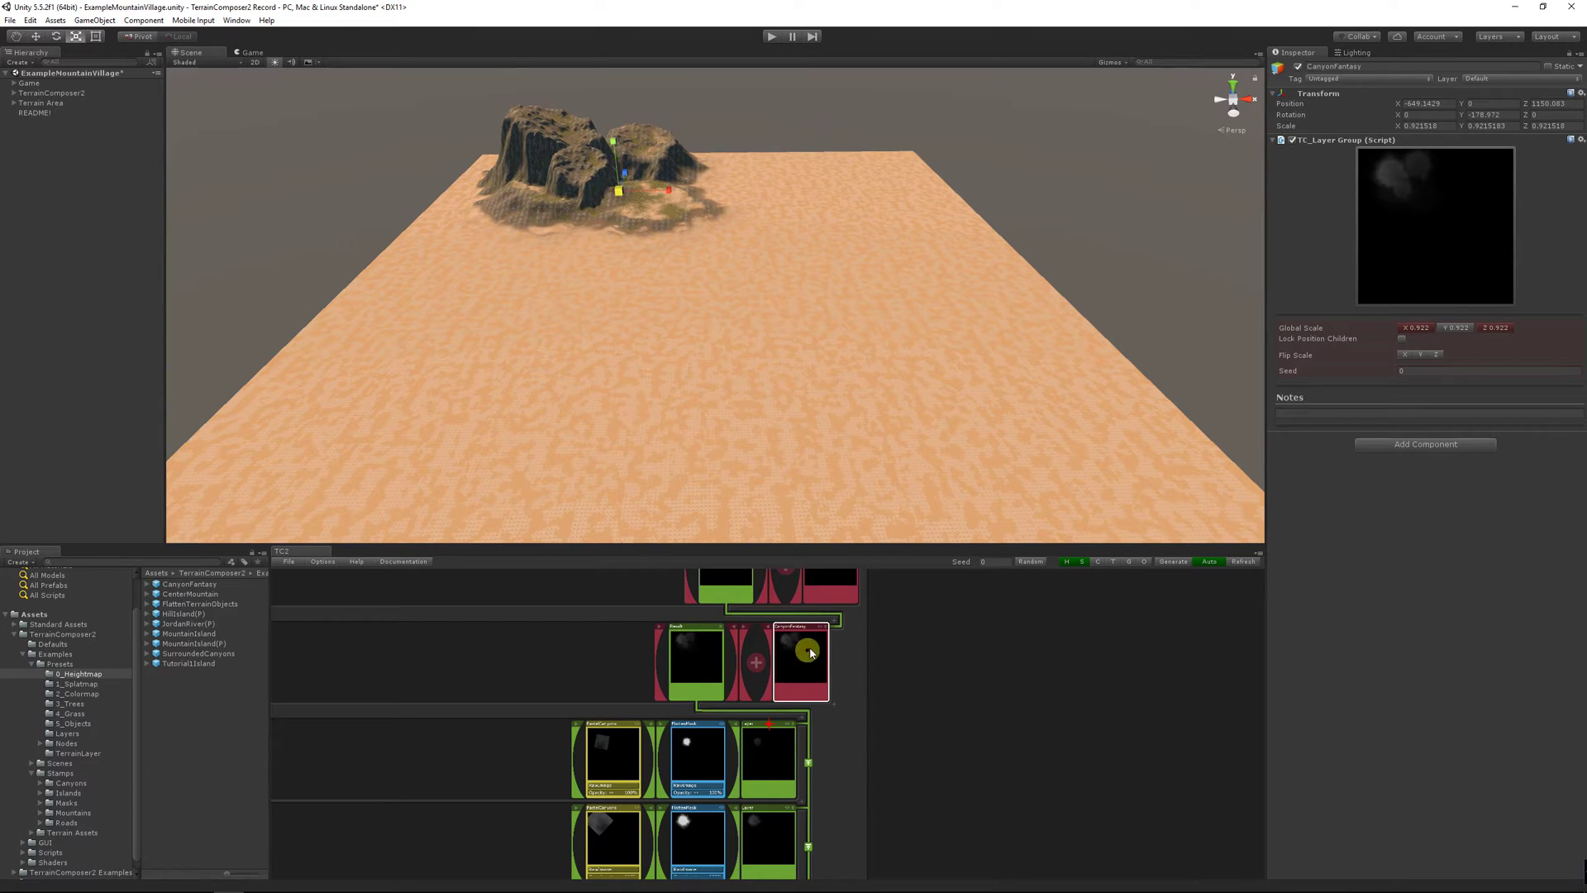
# Collapse the child layers of the CanyonFantasy group in the node tree
pyautogui.scroll(5, 824, 628)
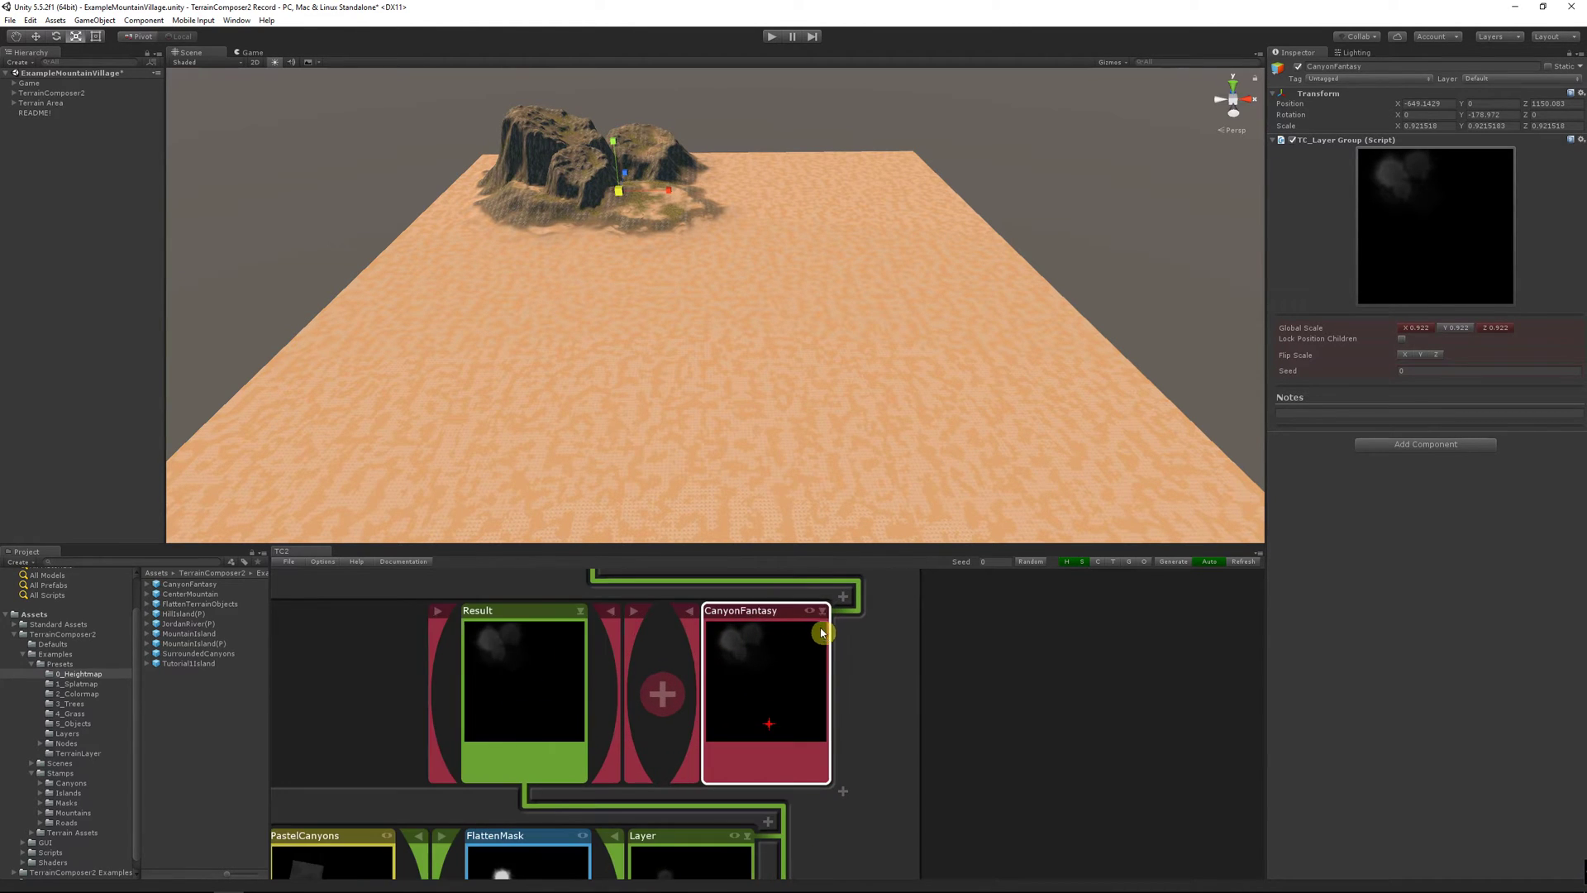
pyautogui.click(581, 612)
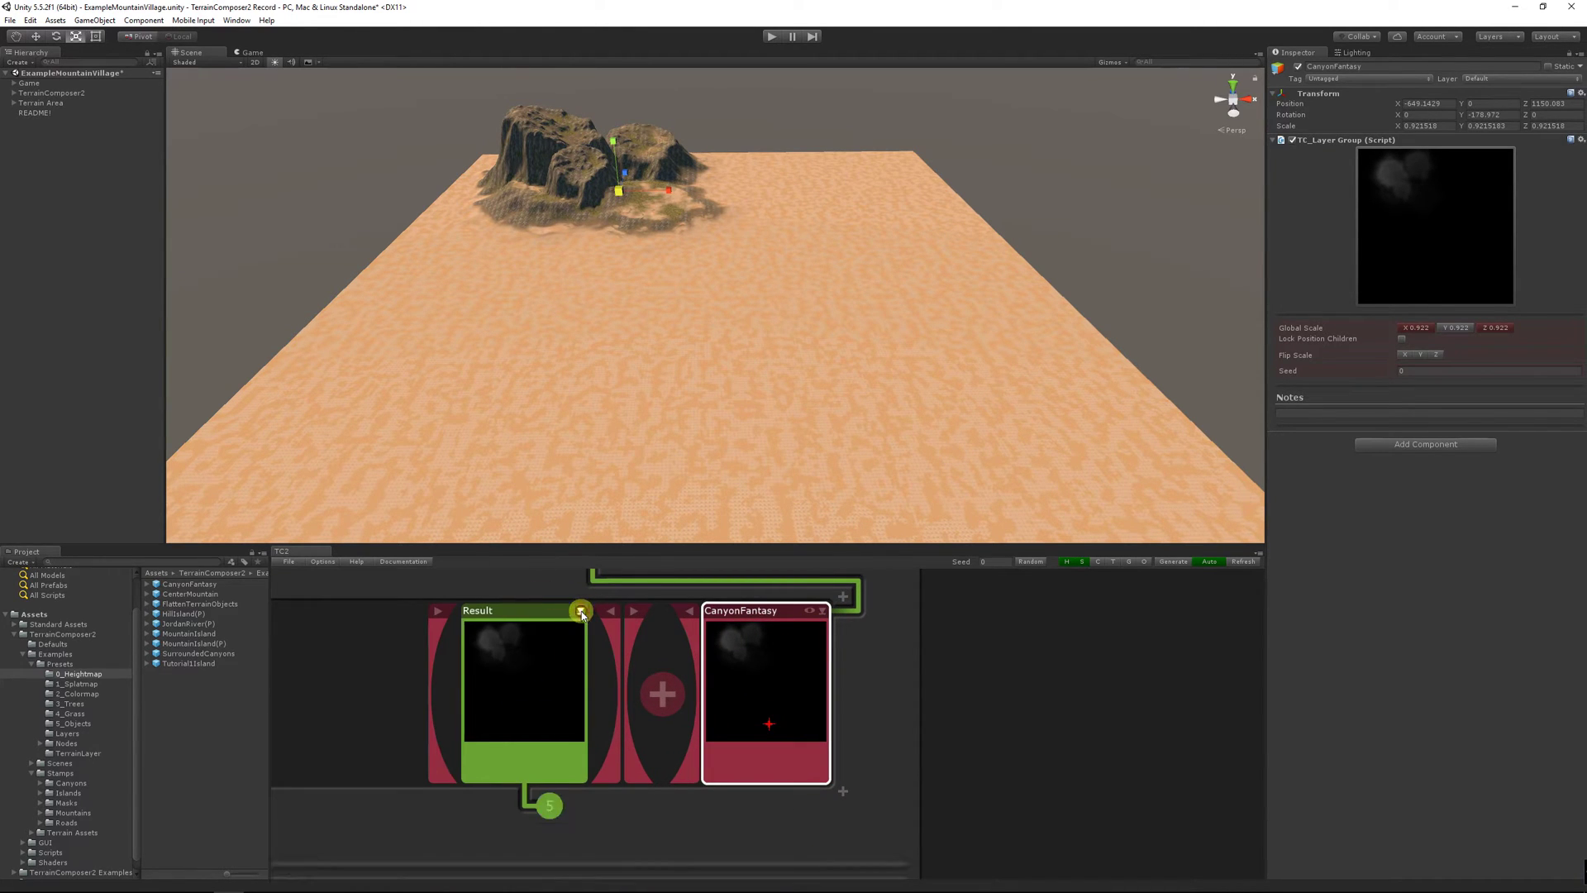
pyautogui.moveTo(676, 747); pyautogui.dragTo(650, 694, button='middle')
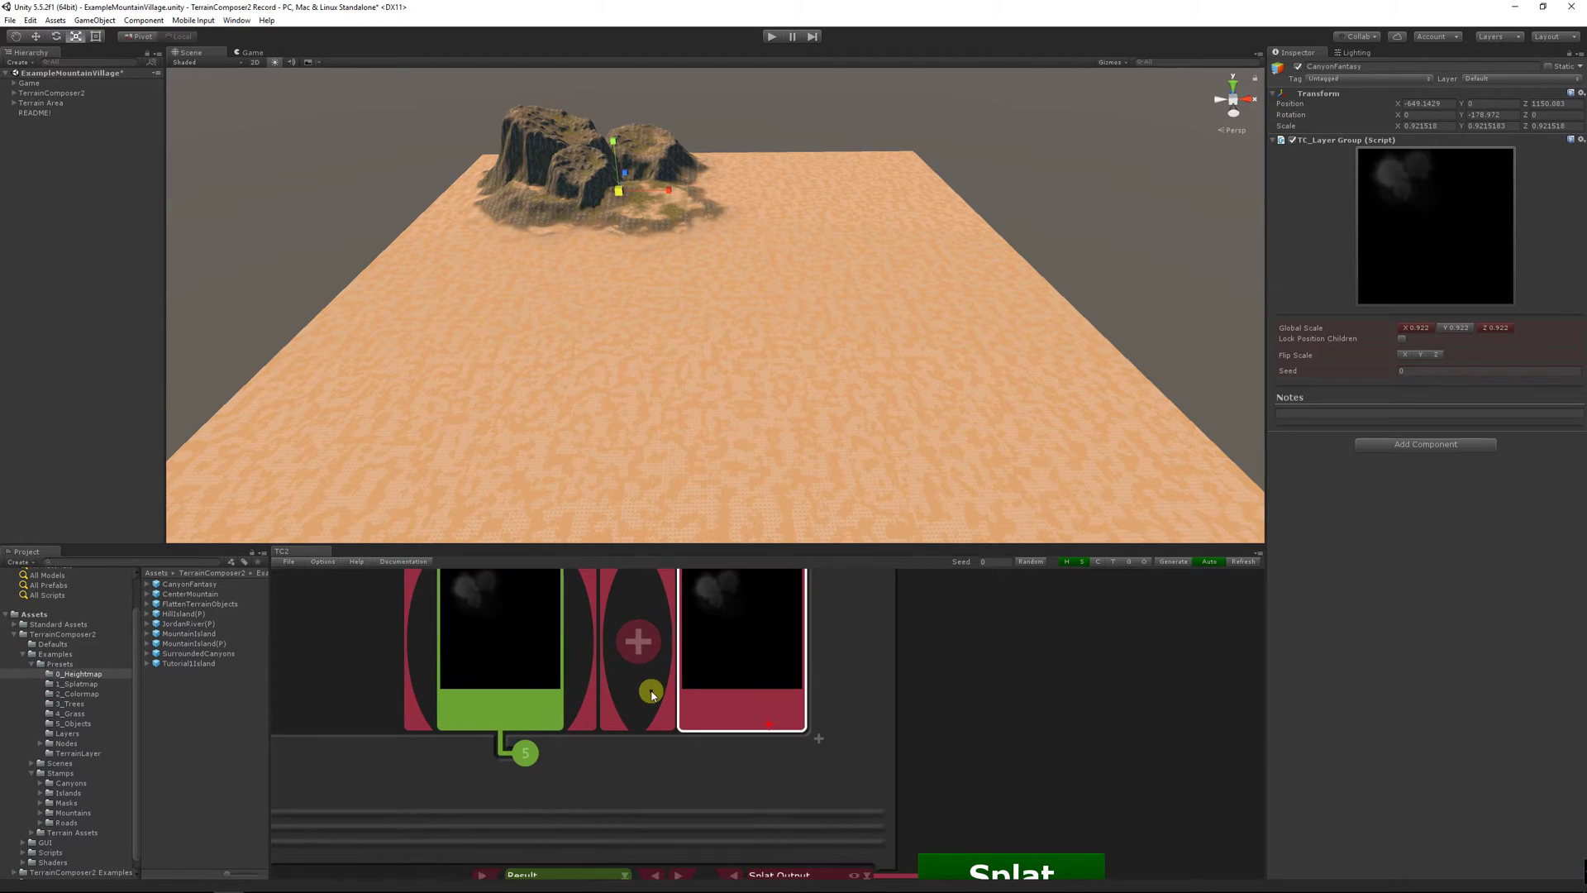
# Add the CenterMountain heightmap preset next to CanyonFantasy in the height nodes and scale it down to about 1.2
pyautogui.click(203, 594)
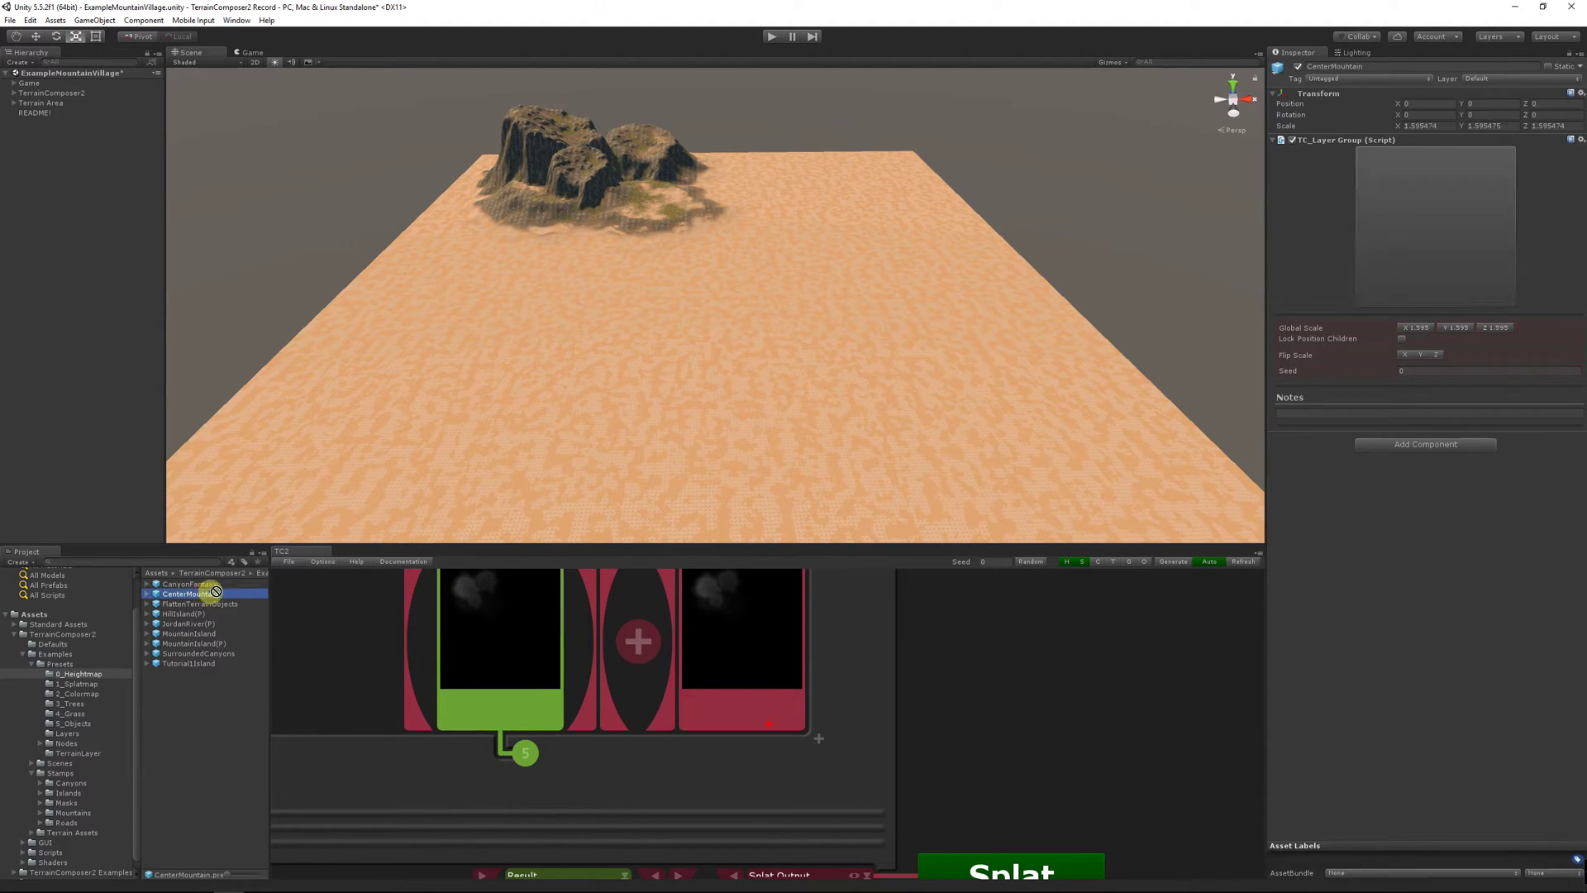
pyautogui.moveTo(215, 592); pyautogui.dragTo(717, 687)
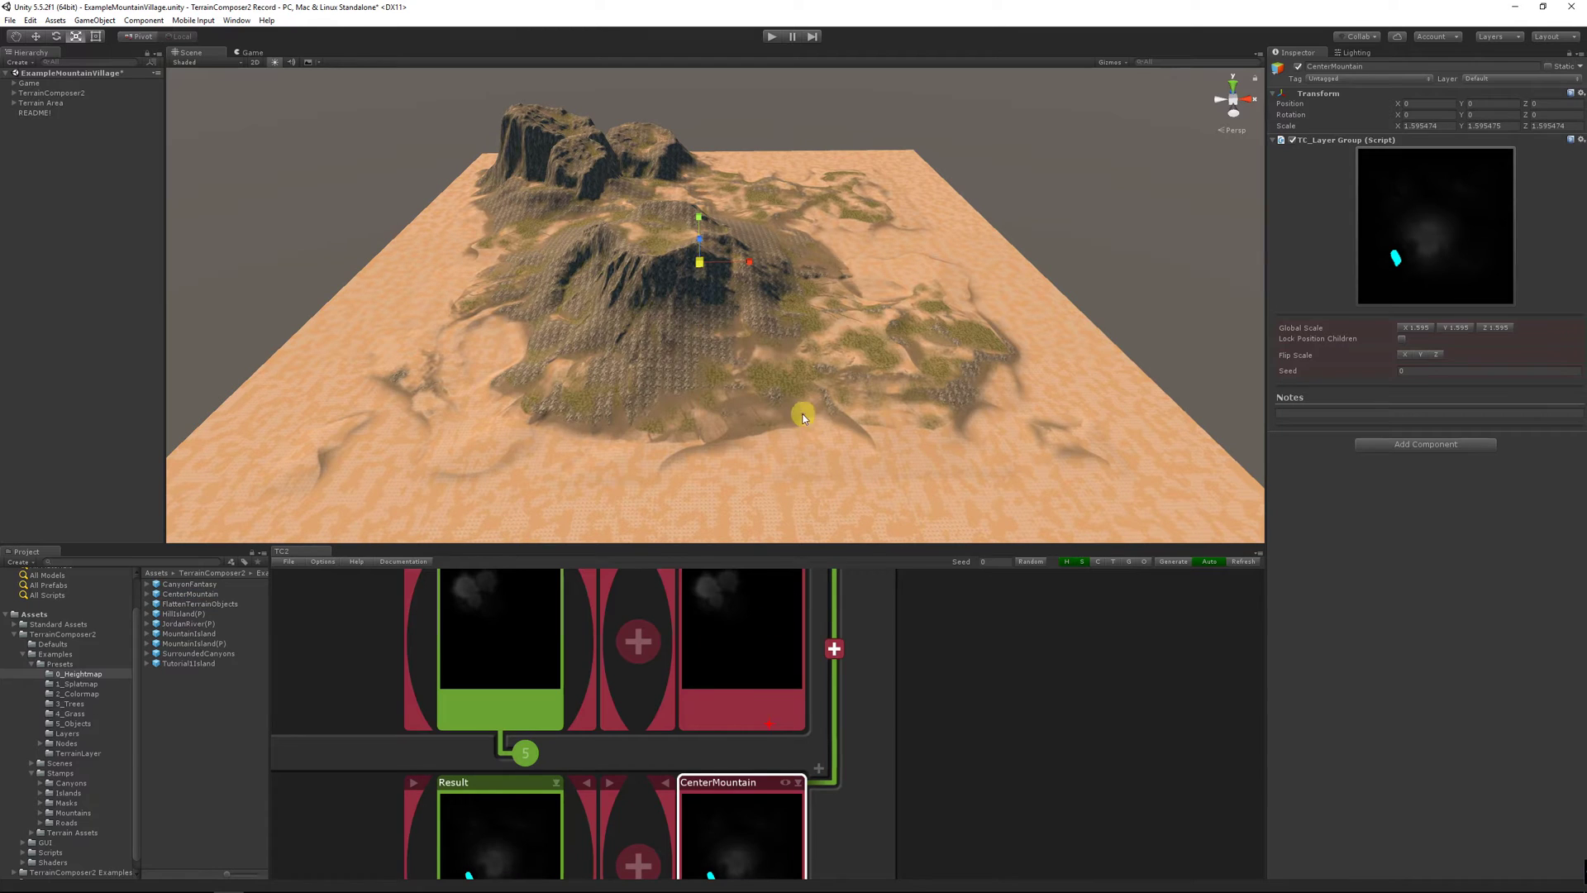
pyautogui.scroll(-3, 765, 633)
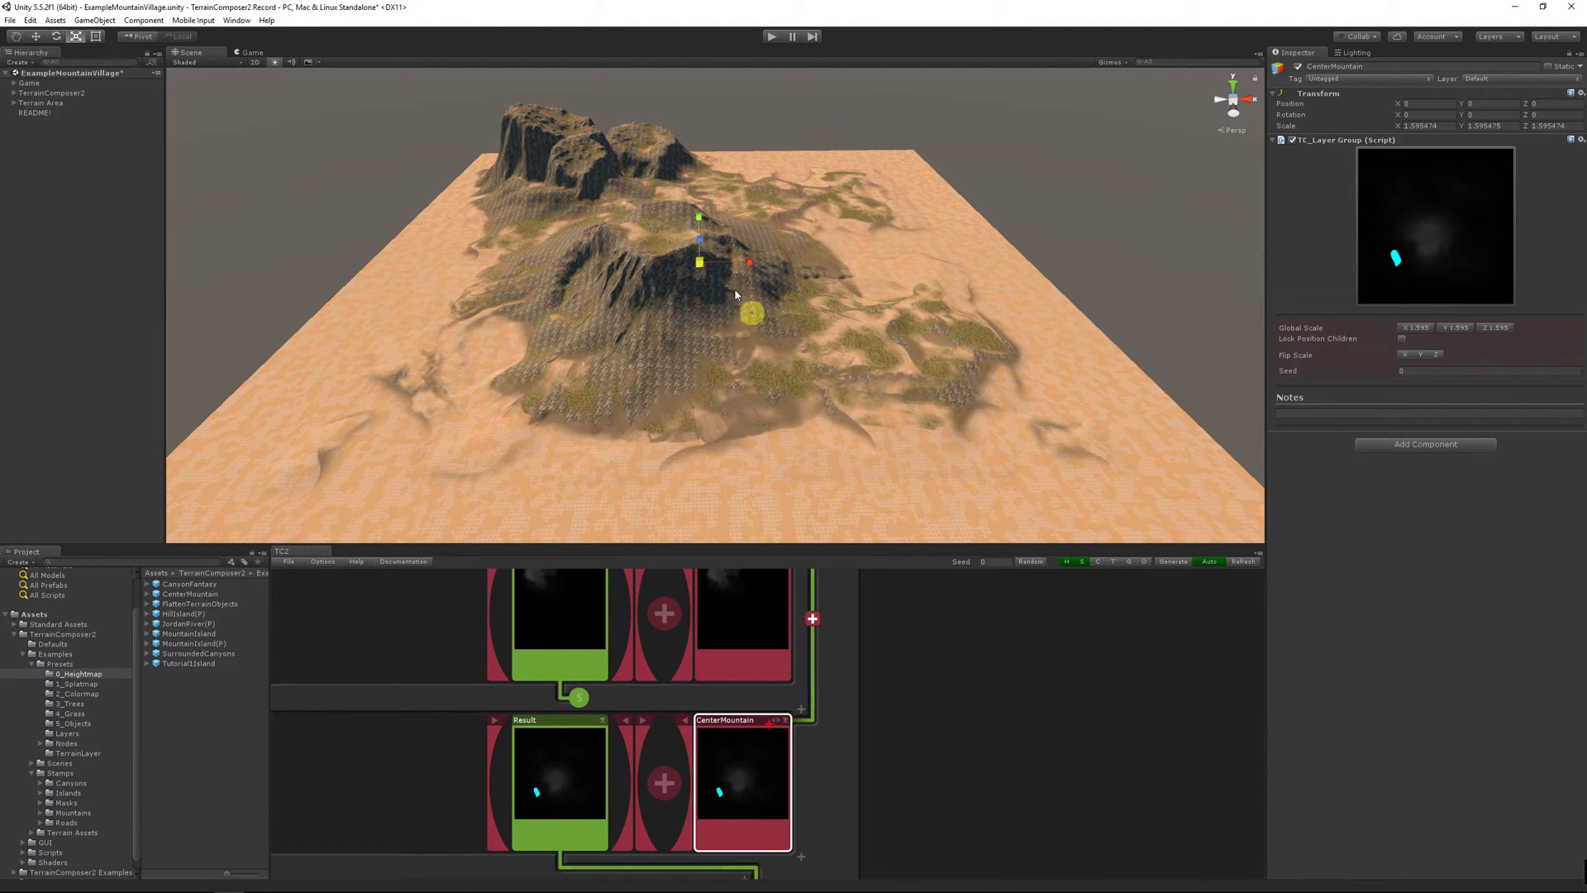
pyautogui.moveTo(694, 265)
pyautogui.mouseDown()
pyautogui.moveTo(727, 301)
pyautogui.moveTo(834, 351)
pyautogui.moveTo(714, 279)
pyautogui.mouseUp()
pyautogui.press('w')
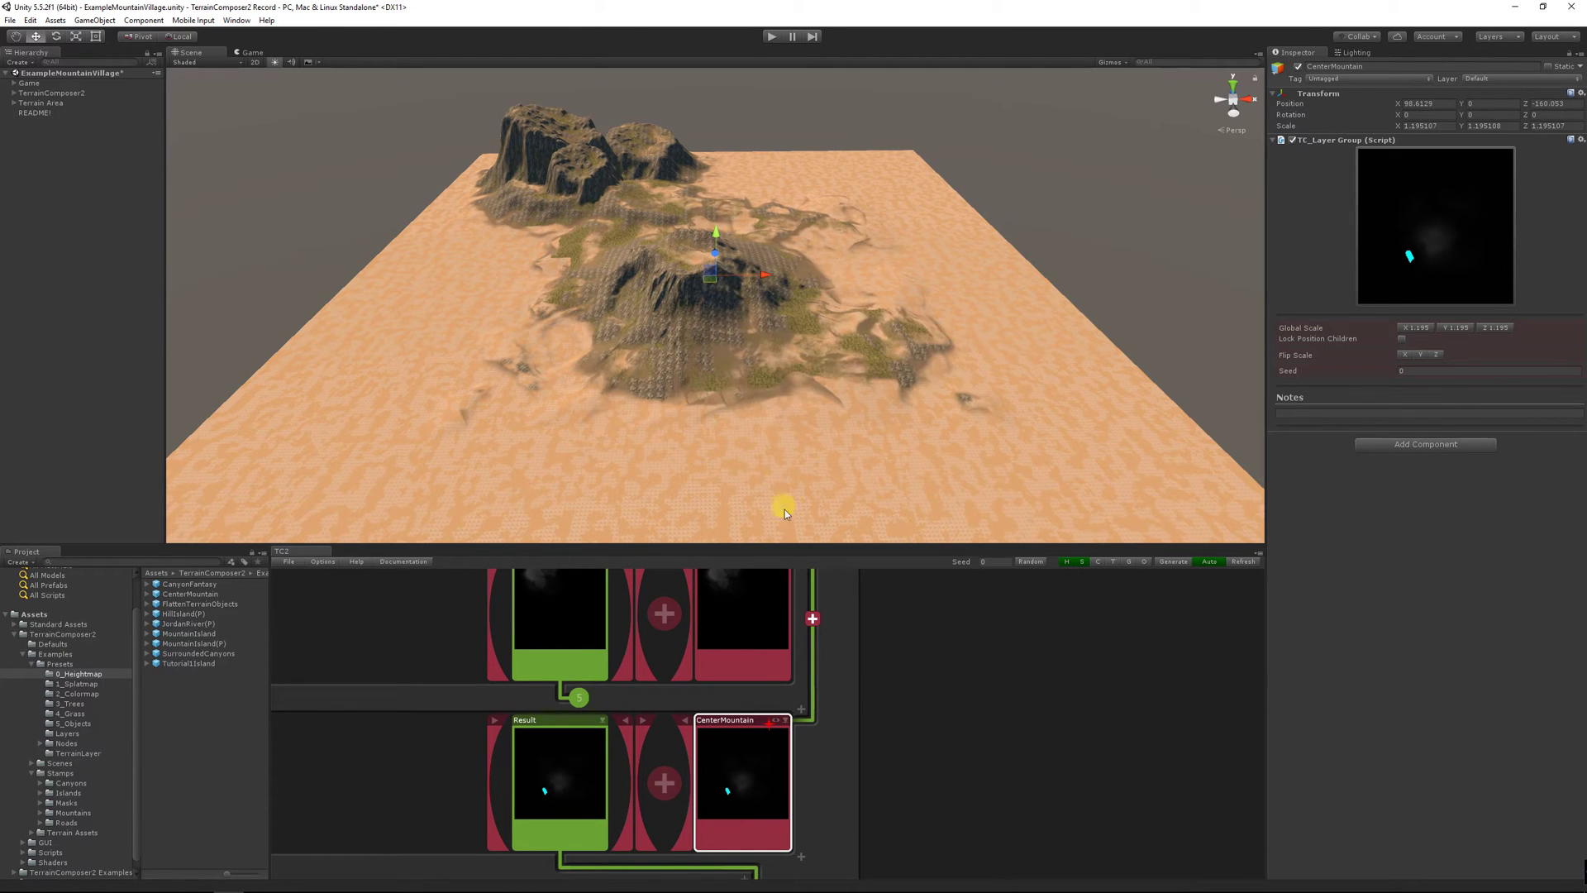
# Move the CenterMountain group toward the back right of the terrain, to about X 813, Z 821
pyautogui.moveTo(797, 685); pyautogui.dragTo(795, 743, button='middle')
pyautogui.moveTo(744, 822); pyautogui.dragTo(729, 678)
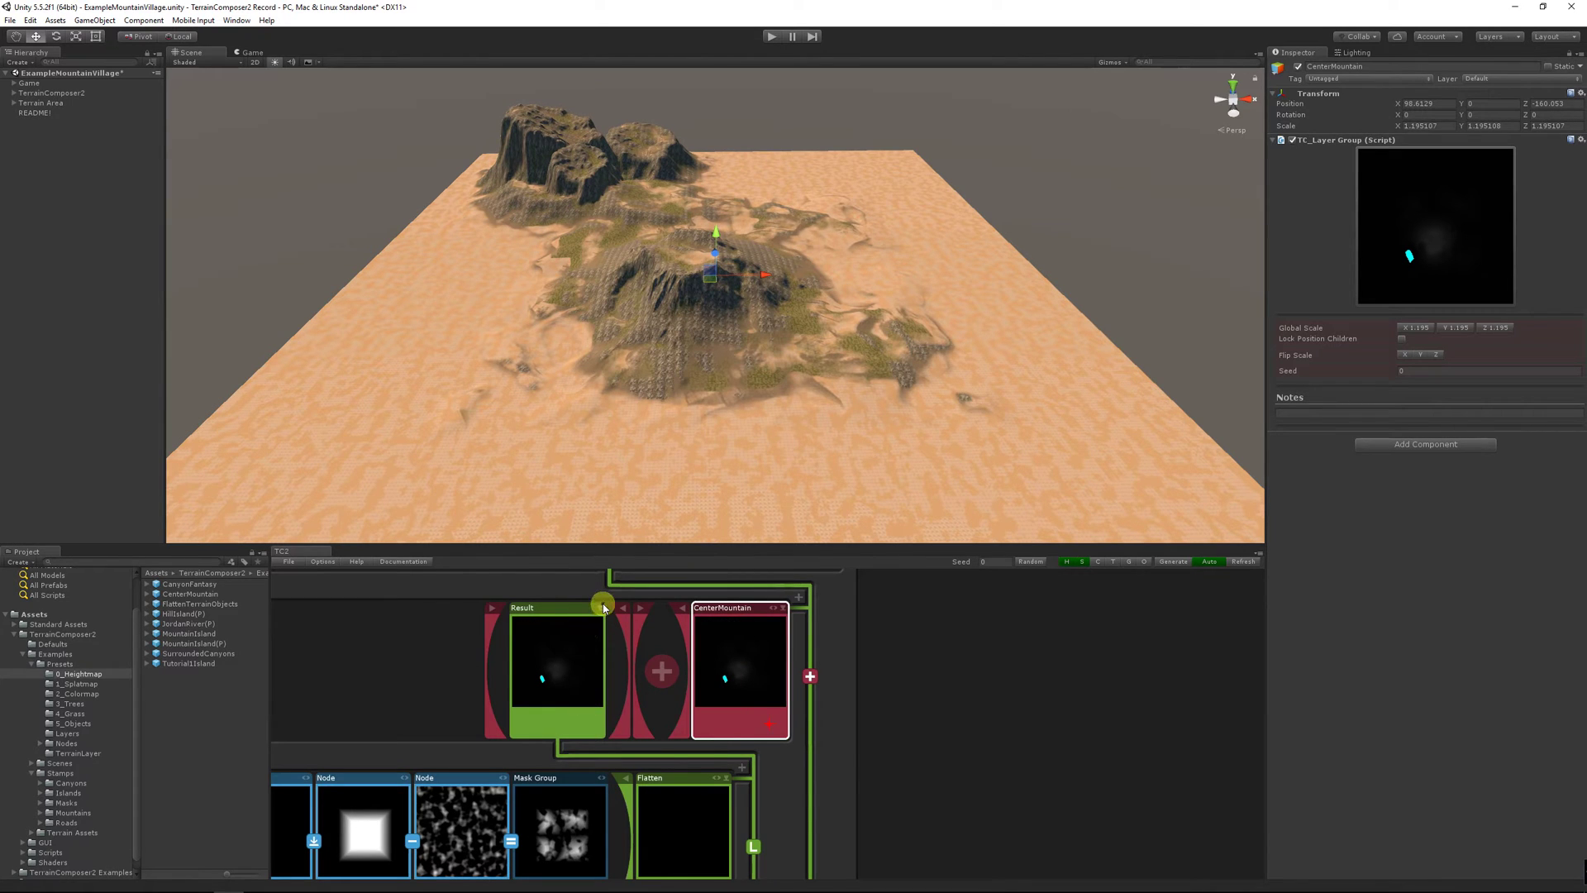
pyautogui.moveTo(680, 781); pyautogui.dragTo(1003, 665, button='middle')
pyautogui.scroll(-4, 843, 666)
pyautogui.moveTo(1004, 665); pyautogui.dragTo(839, 700, button='right')
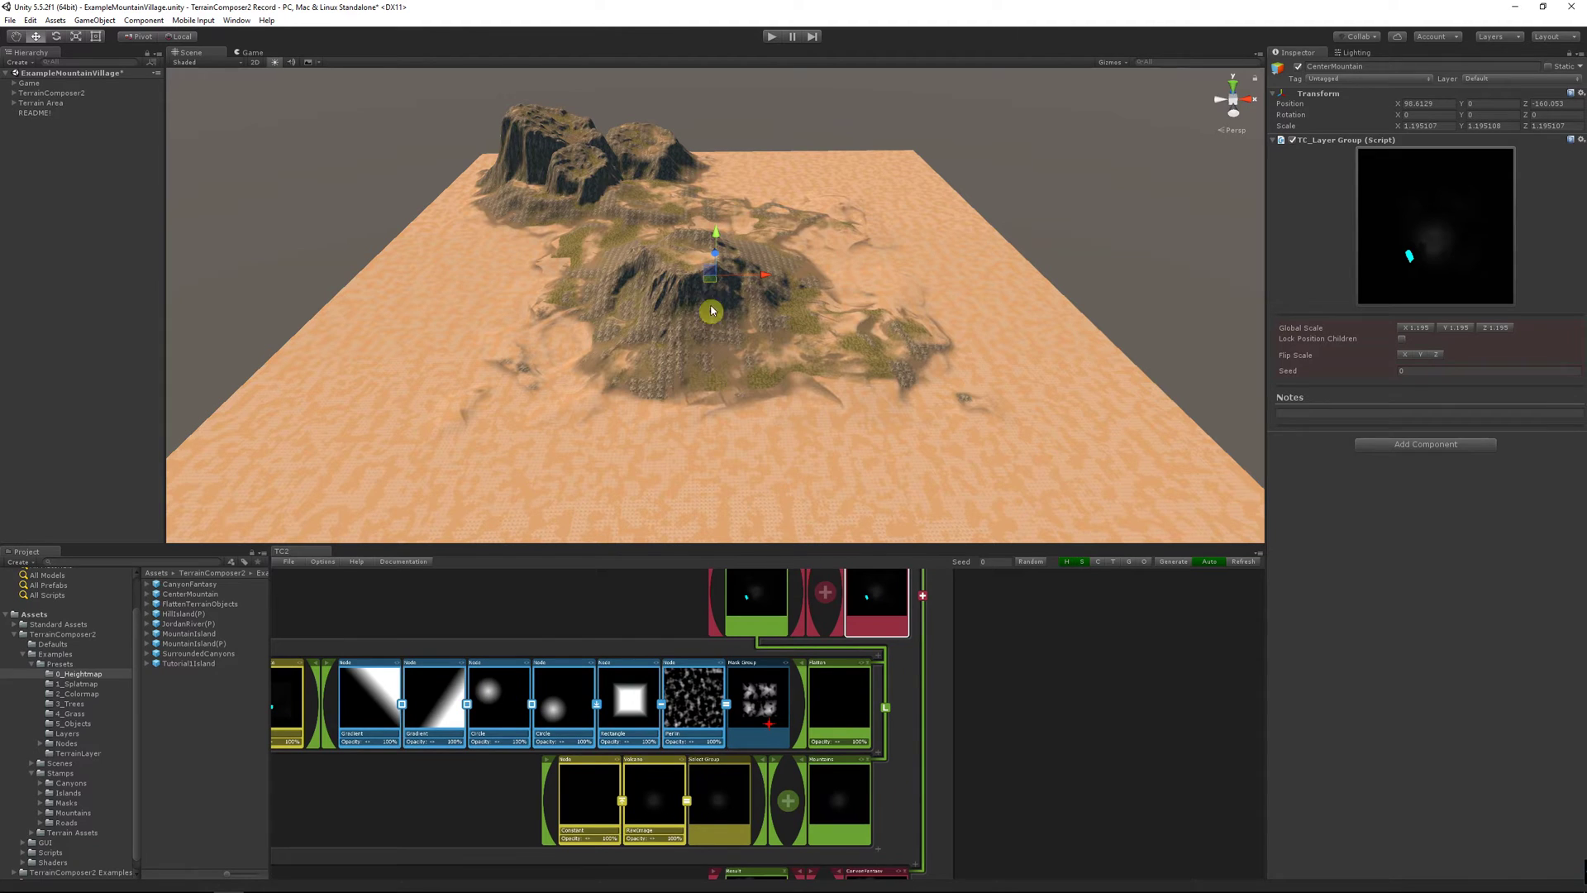
pyautogui.moveTo(707, 280); pyautogui.dragTo(803, 212)
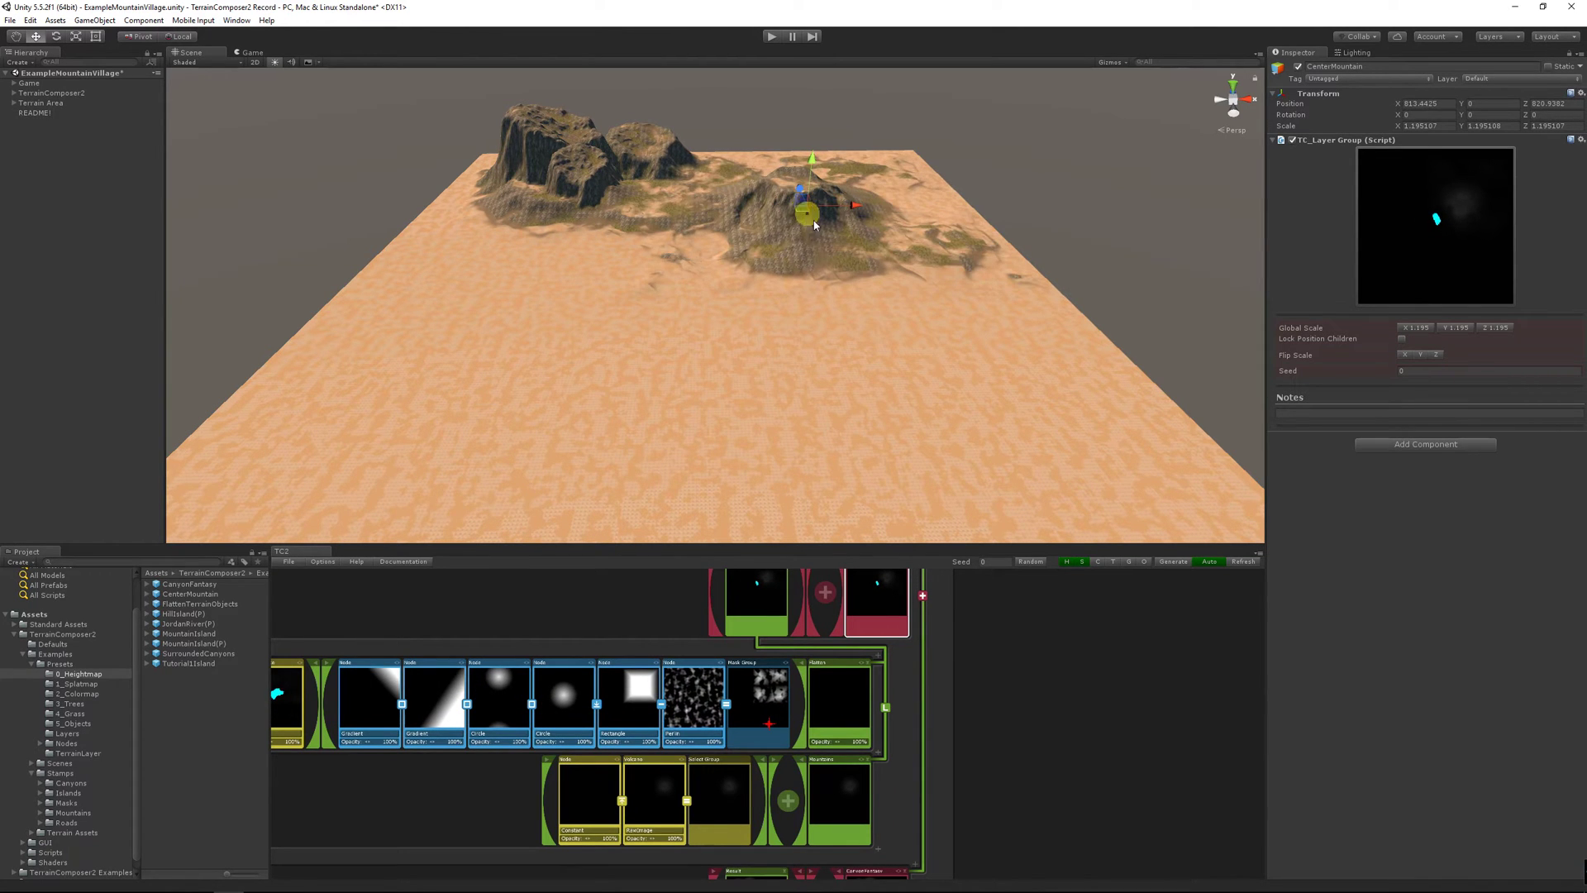
# Combine CenterMountain and CanyonFantasy with the Max method, and move CenterMountain to the far right corner, scaled to about 1.69
pyautogui.click(924, 599)
pyautogui.click(961, 699)
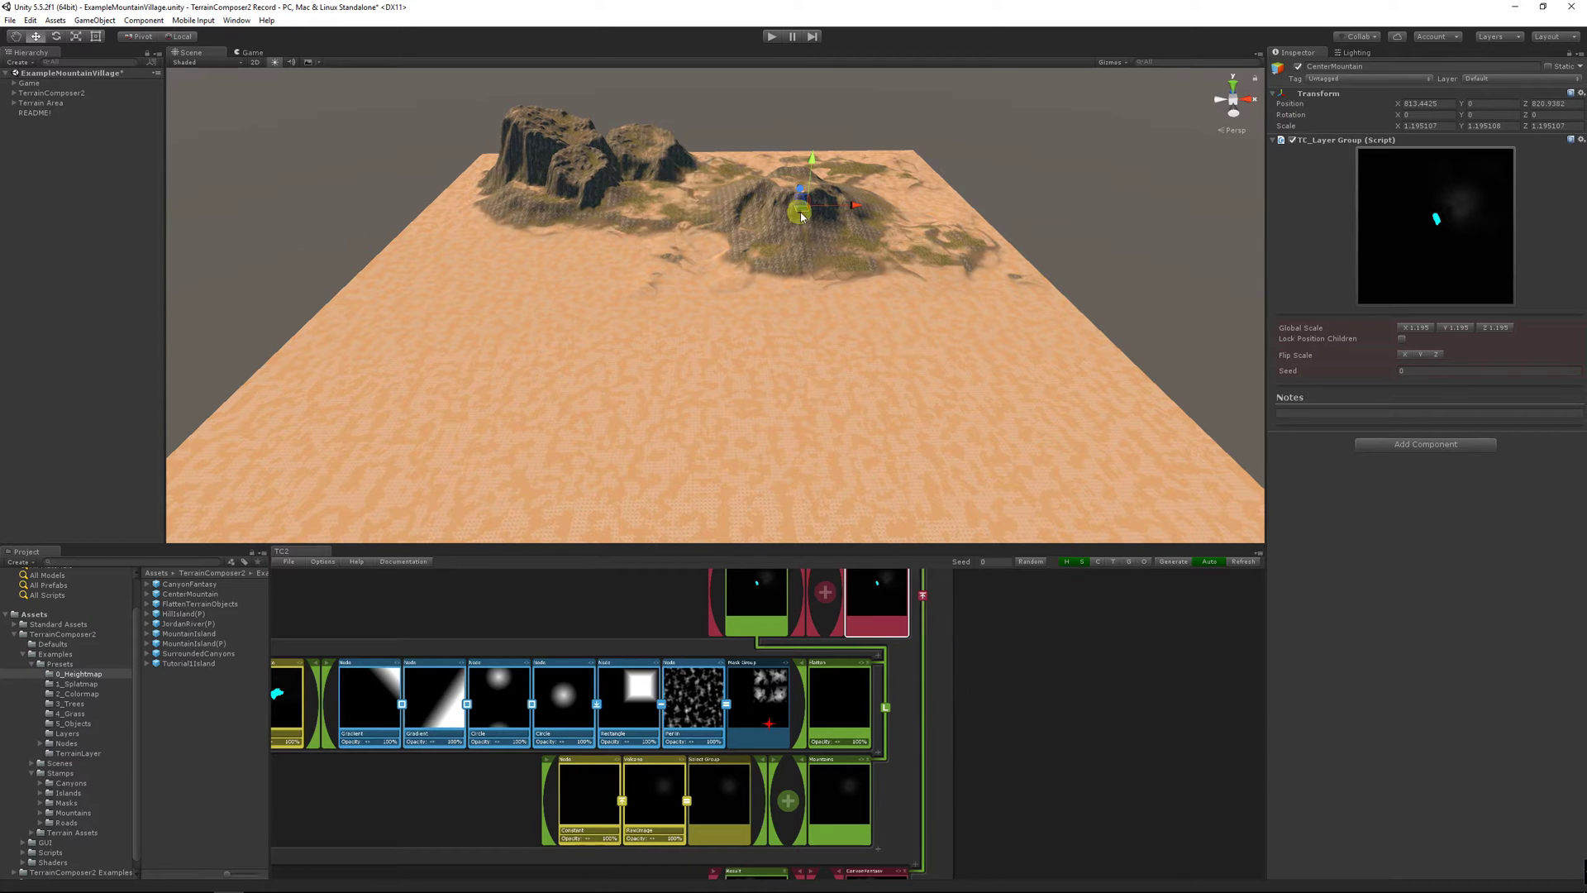
pyautogui.moveTo(800, 217); pyautogui.dragTo(881, 194)
pyautogui.press('r')
pyautogui.press('w')
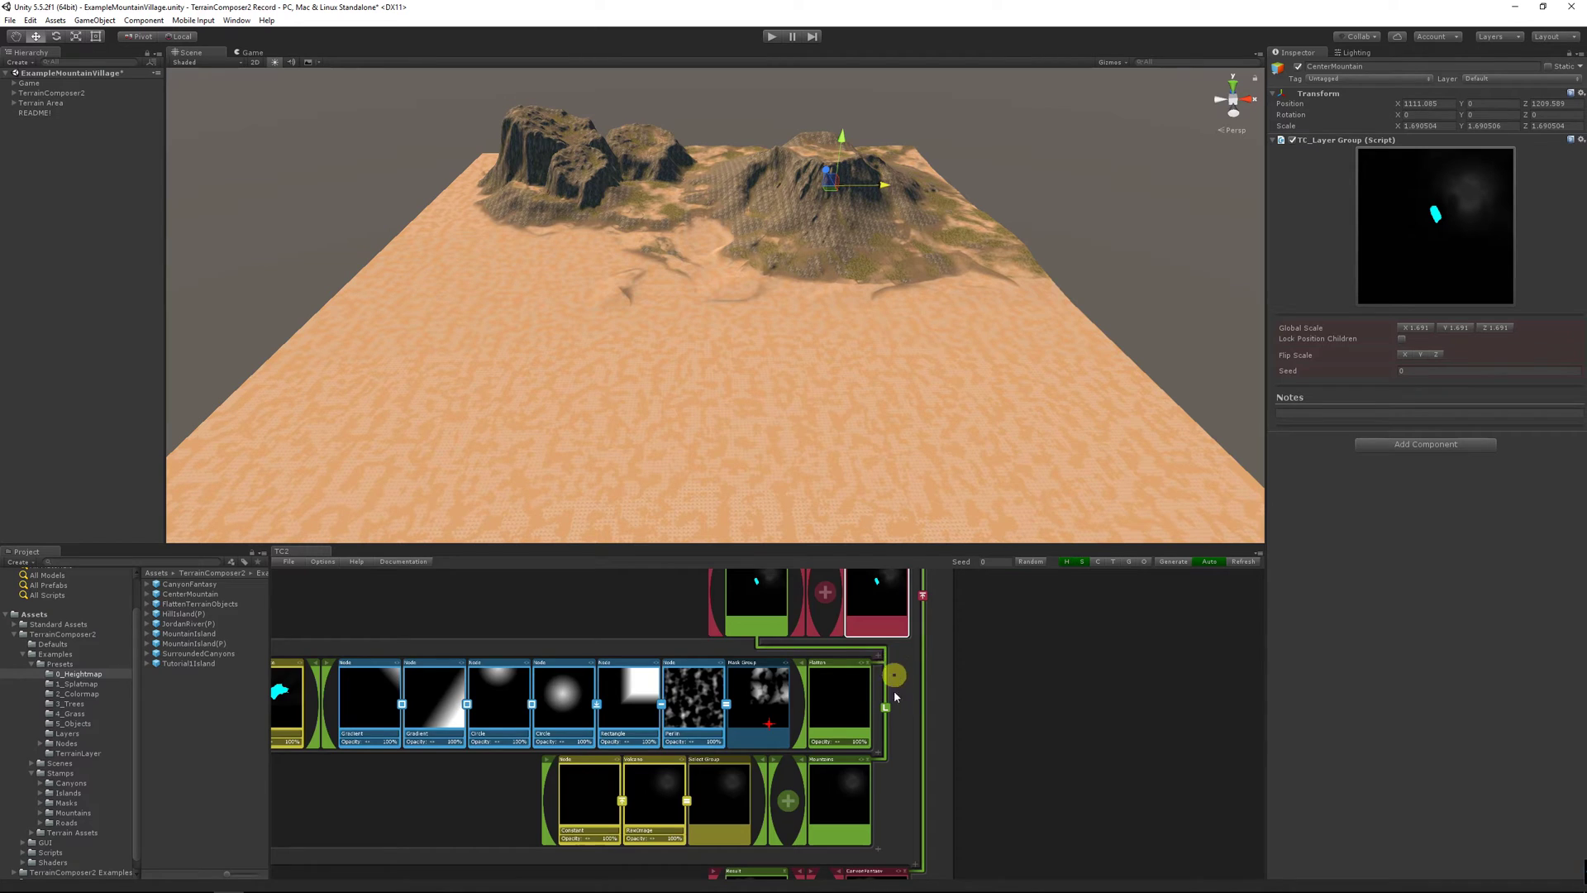
# Collapse the child layers of the CenterMountain group in the node tree
pyautogui.scroll(5, 894, 693)
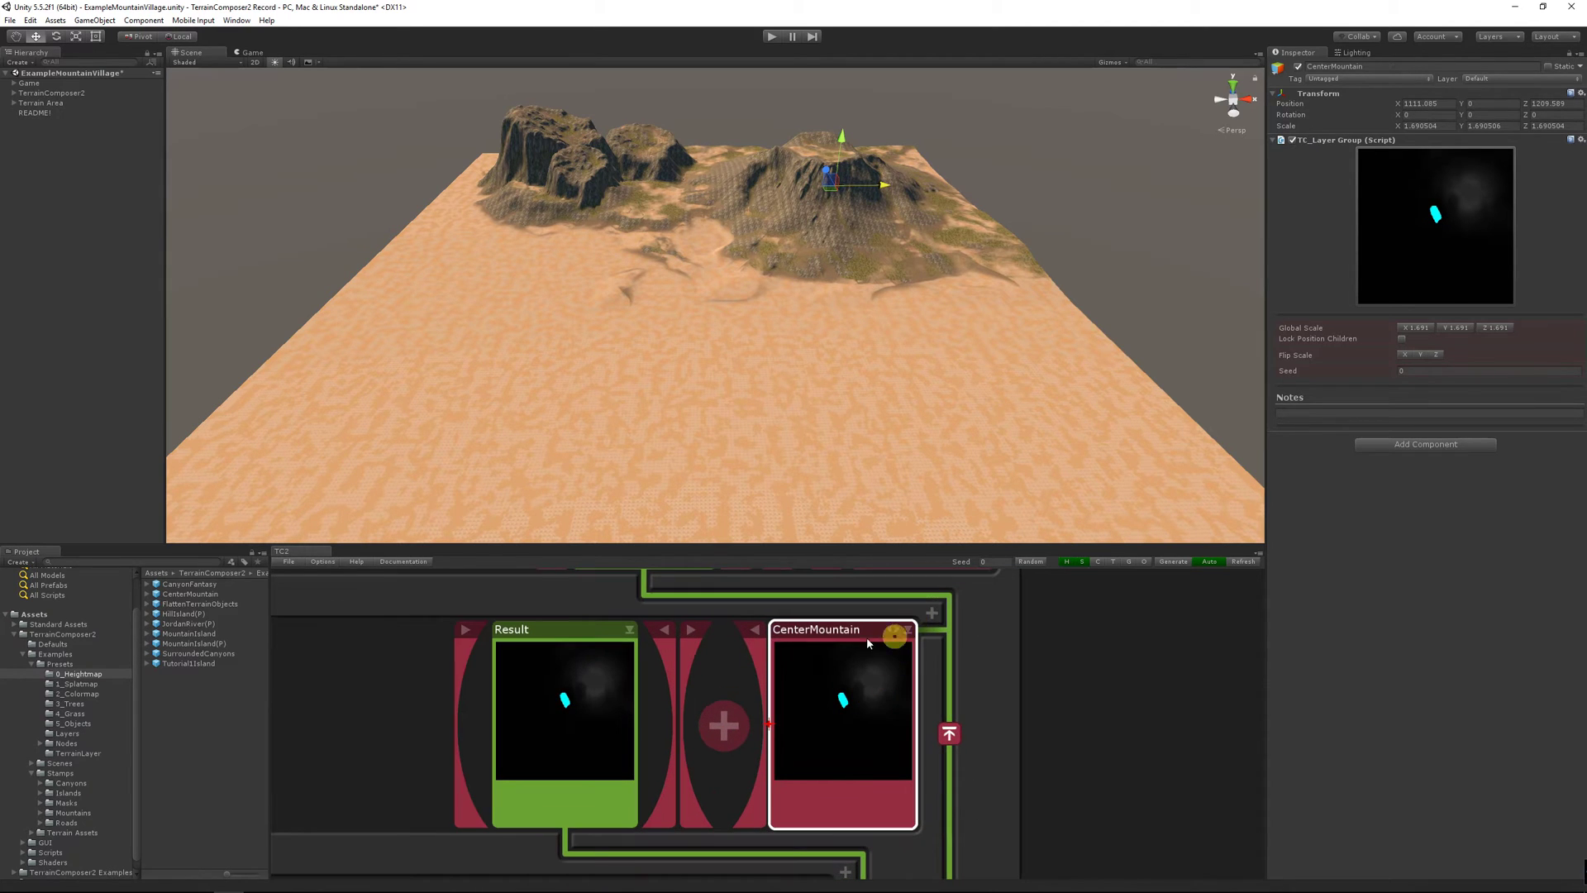
pyautogui.click(631, 631)
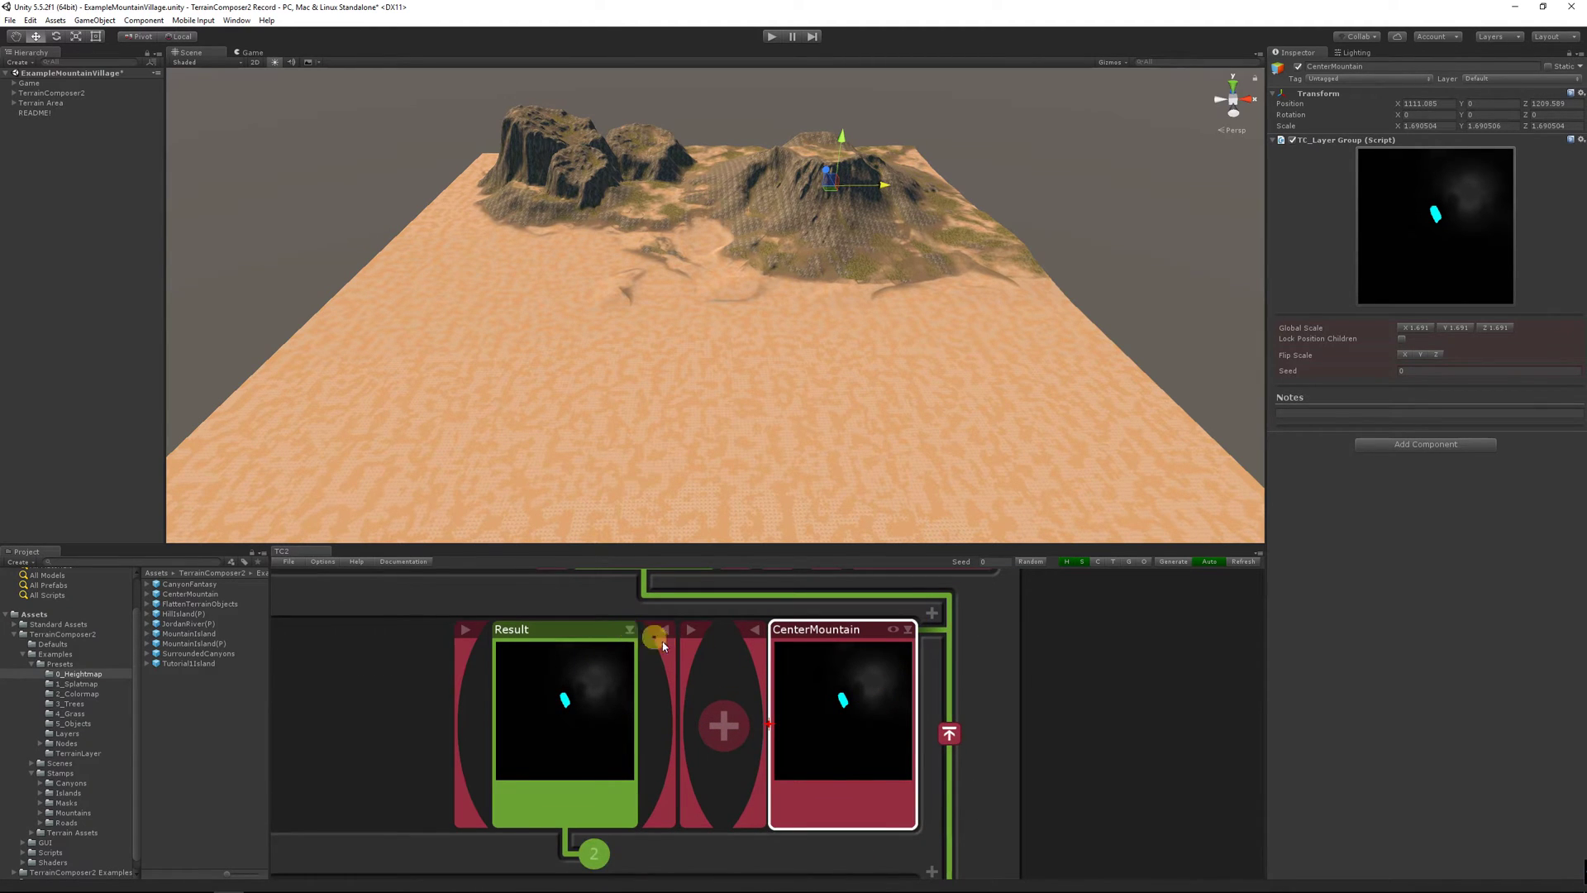
pyautogui.scroll(-2, 663, 645)
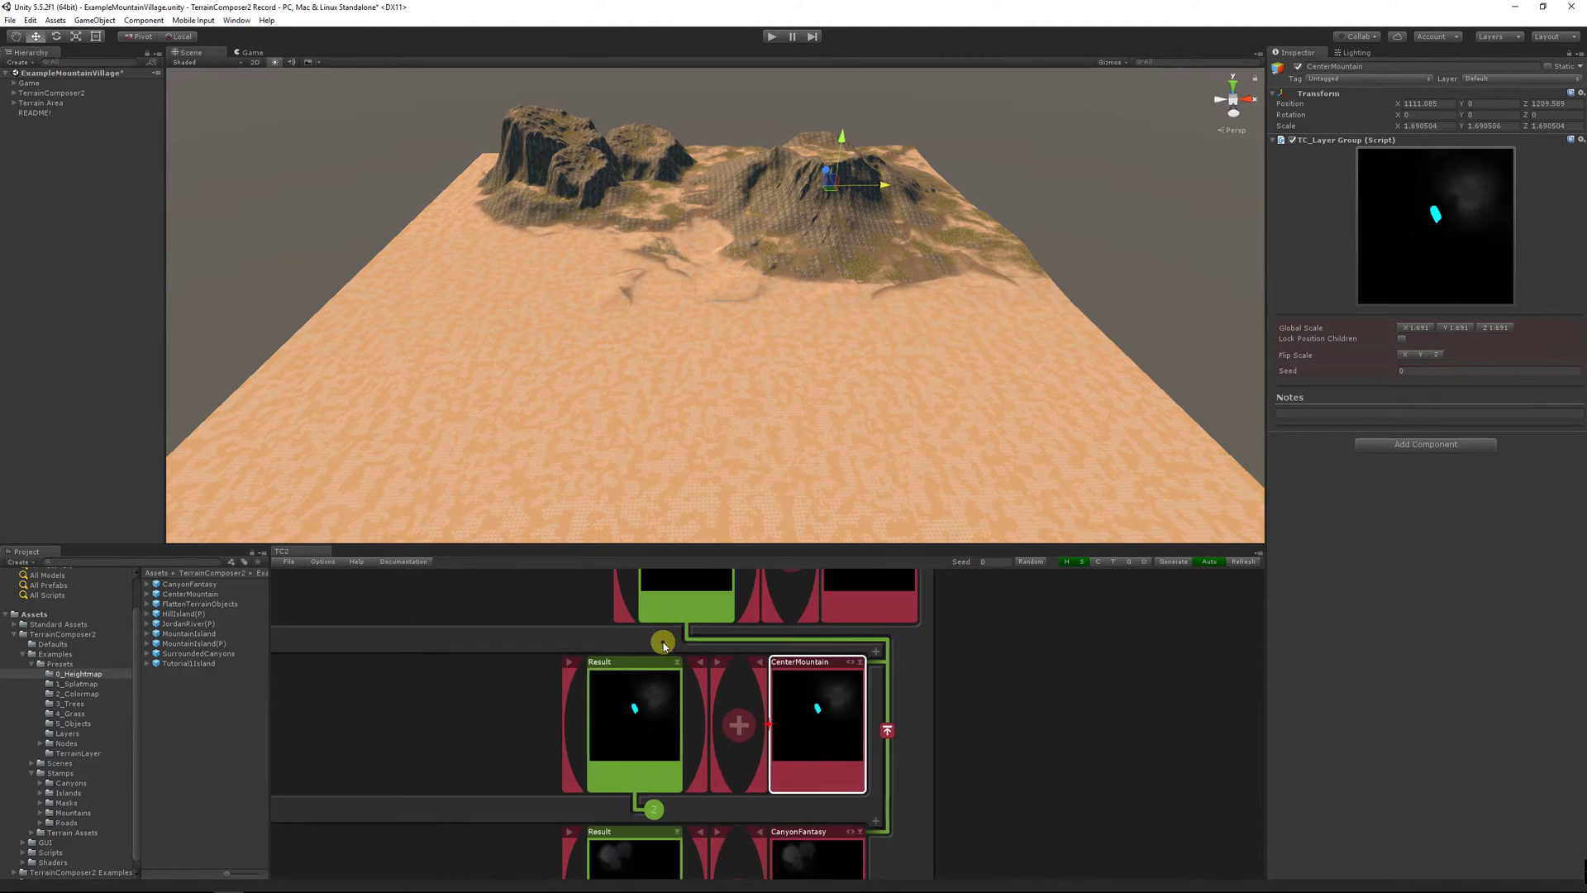
# Create a new layer group in the height nodes and move CenterMountain and CanyonFantasy into it
pyautogui.click(878, 655)
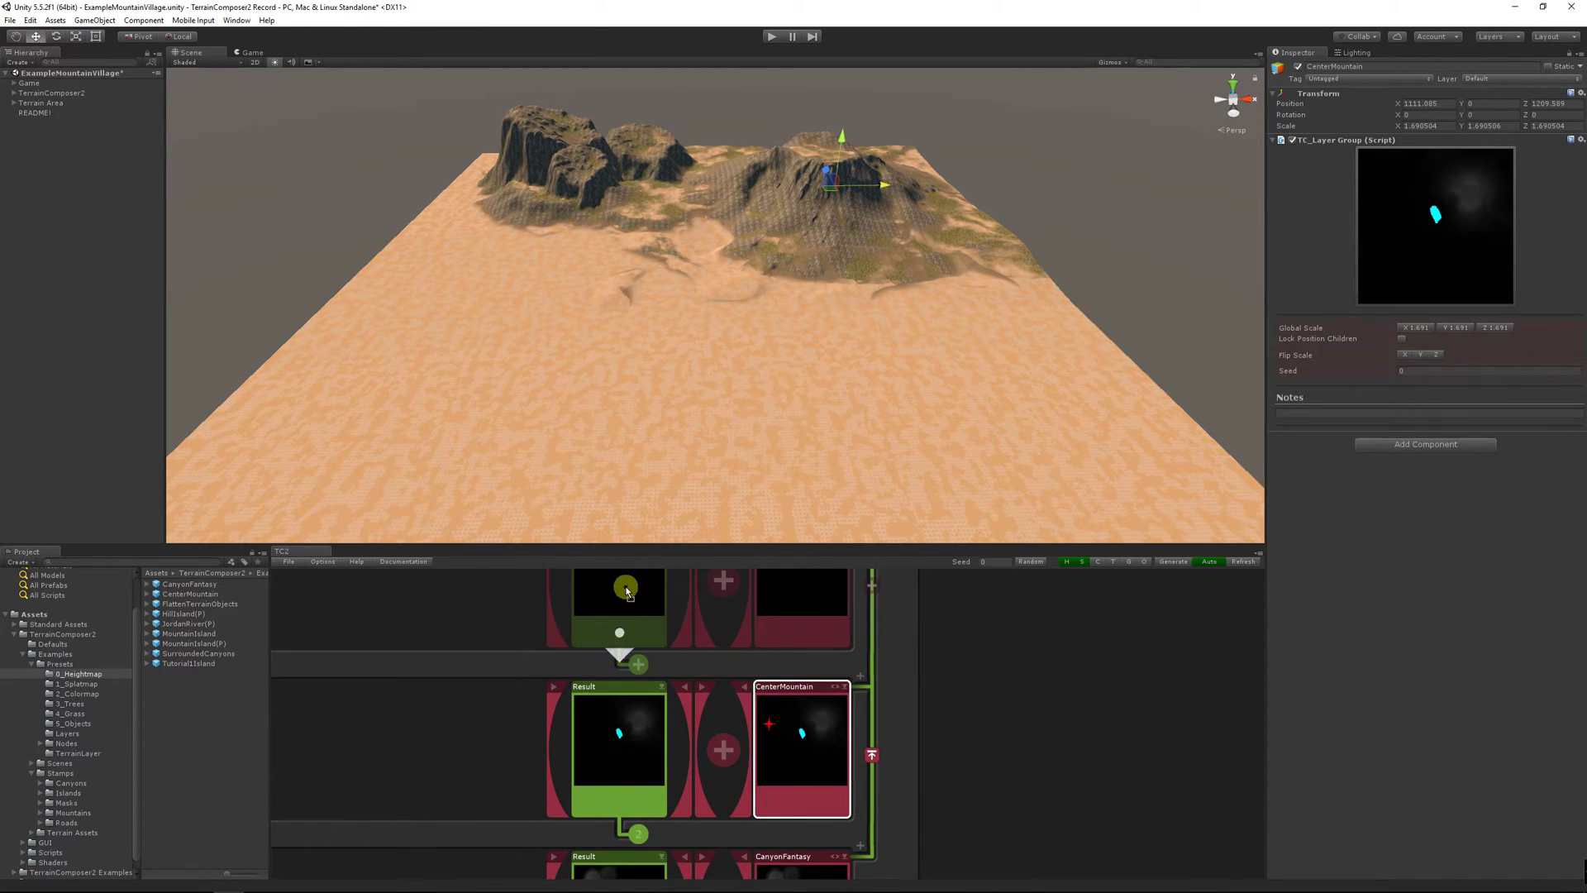
pyautogui.moveTo(626, 589); pyautogui.dragTo(626, 591)
pyautogui.scroll(-2, 811, 745)
pyautogui.moveTo(800, 796); pyautogui.dragTo(797, 698, button='middle')
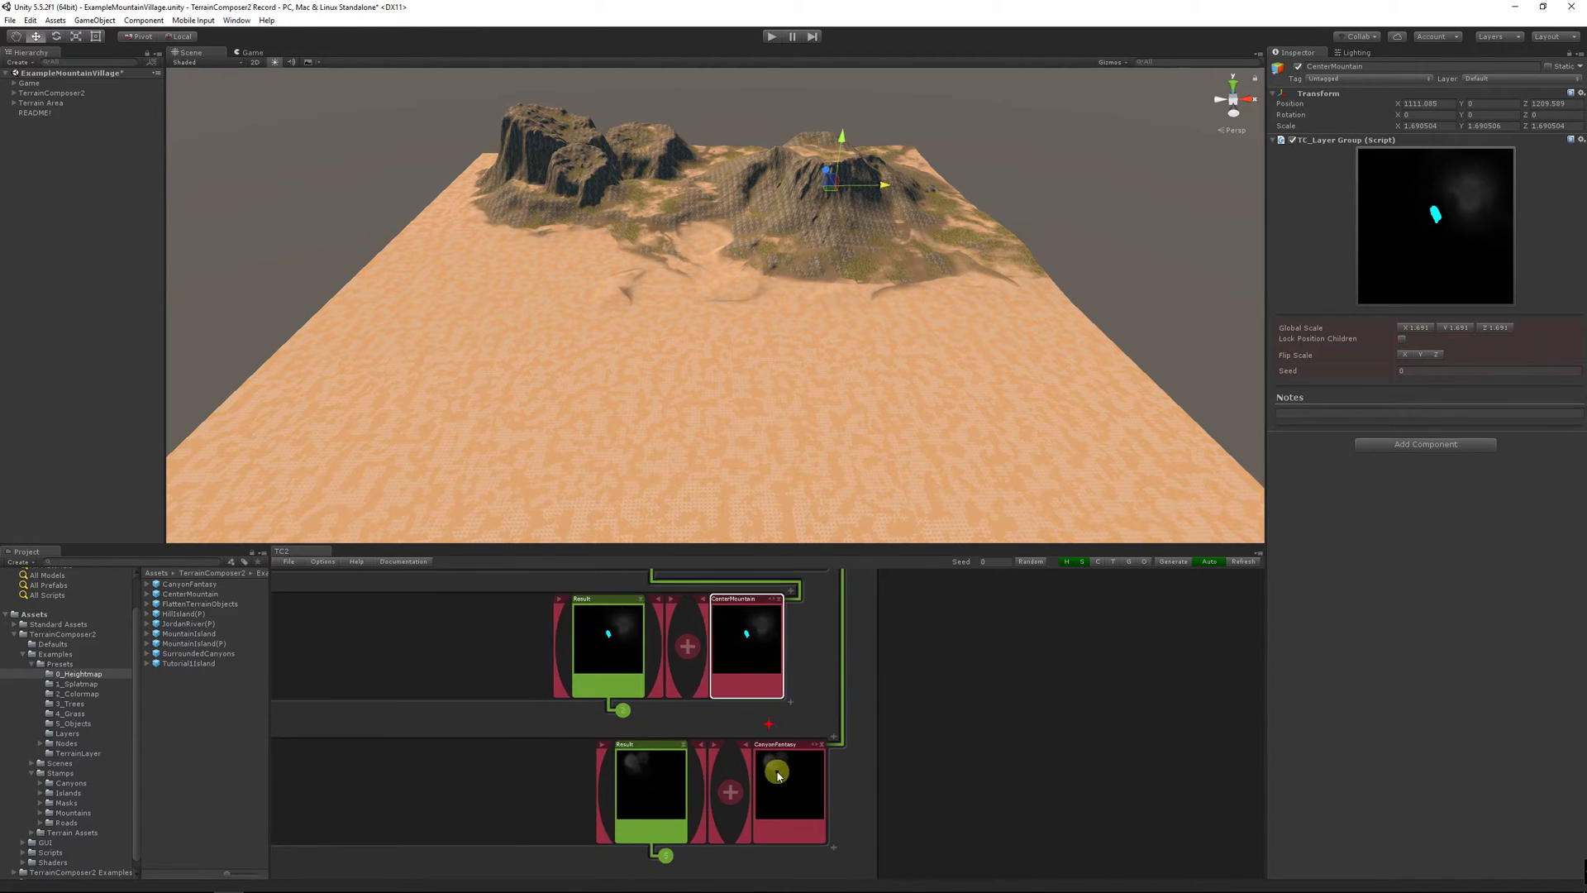
pyautogui.moveTo(777, 774); pyautogui.dragTo(729, 669)
pyautogui.moveTo(784, 629); pyautogui.dragTo(777, 773, button='middle')
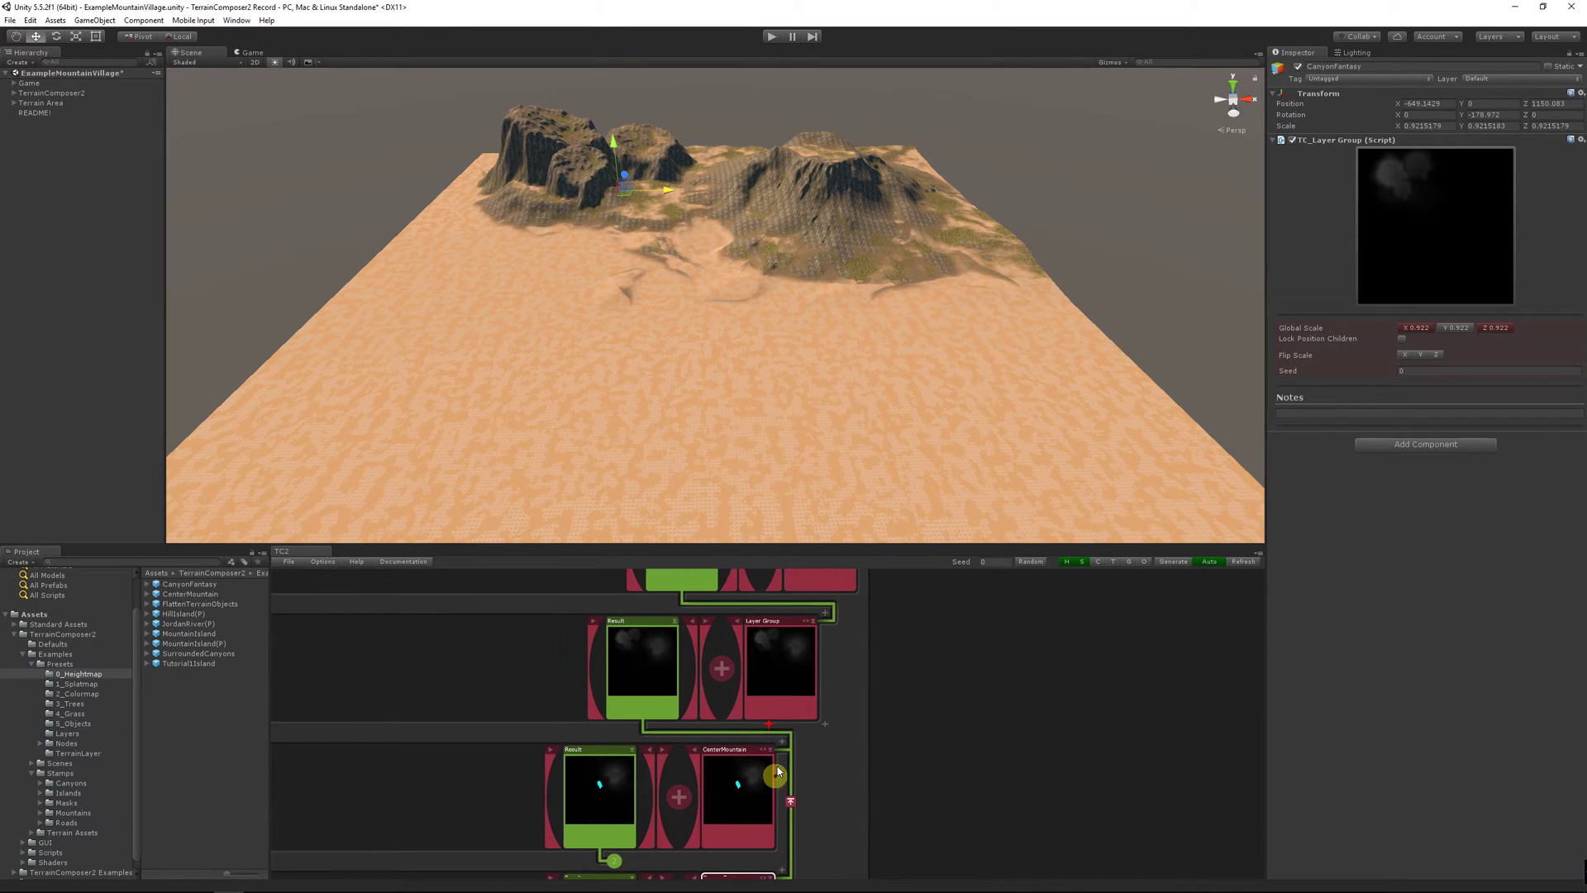
# Lock the child positions of the new layer group and move its pivot back between the two mountain areas
pyautogui.click(788, 668)
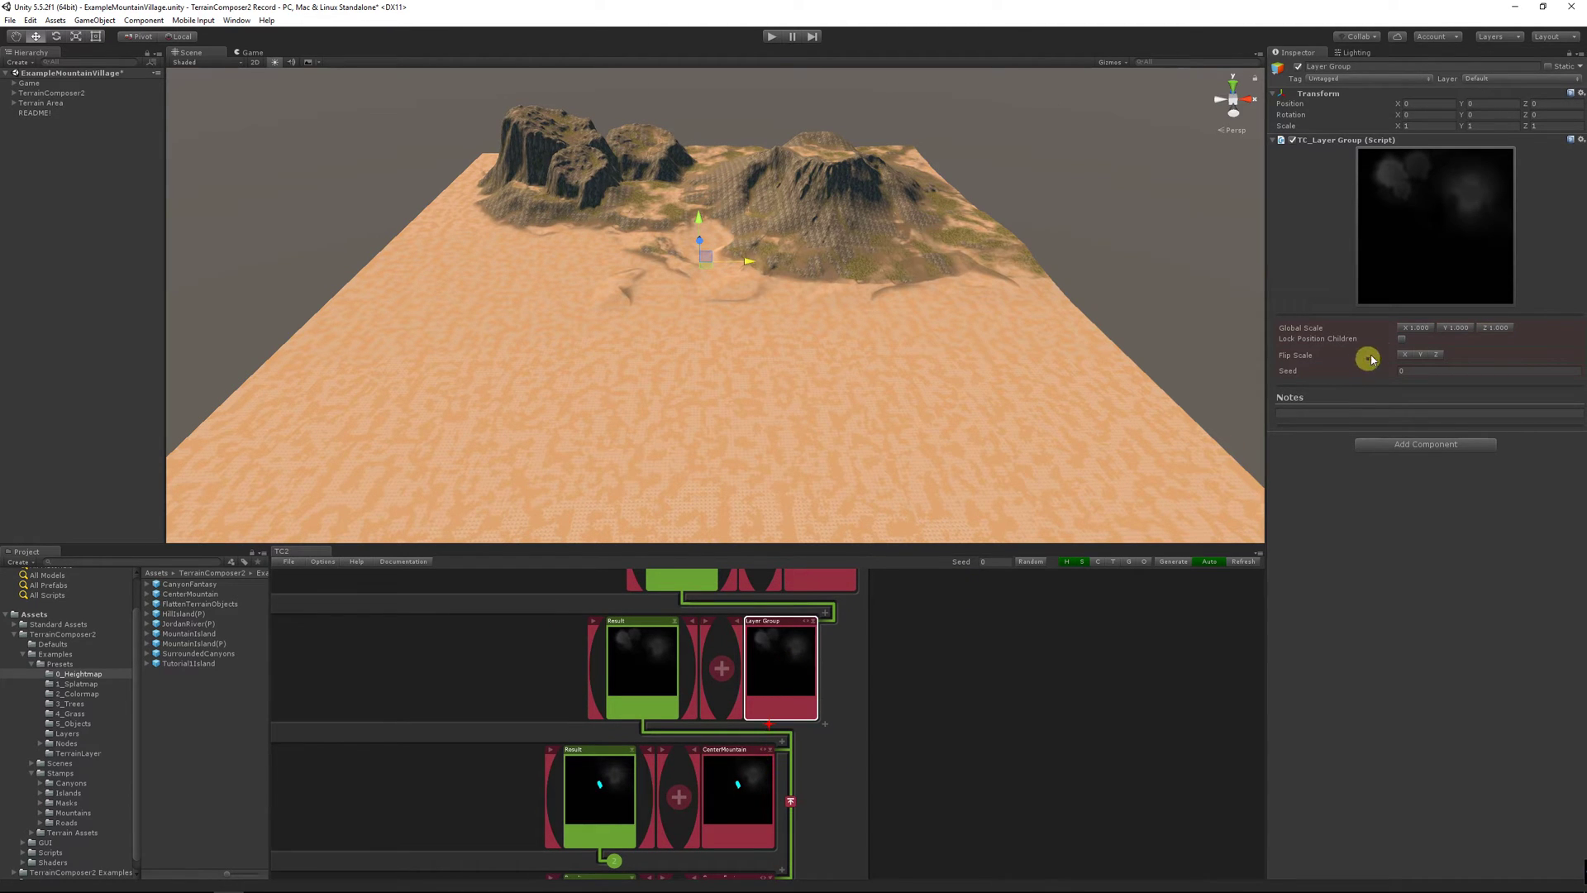
pyautogui.click(1402, 338)
pyautogui.moveTo(711, 265); pyautogui.dragTo(714, 200)
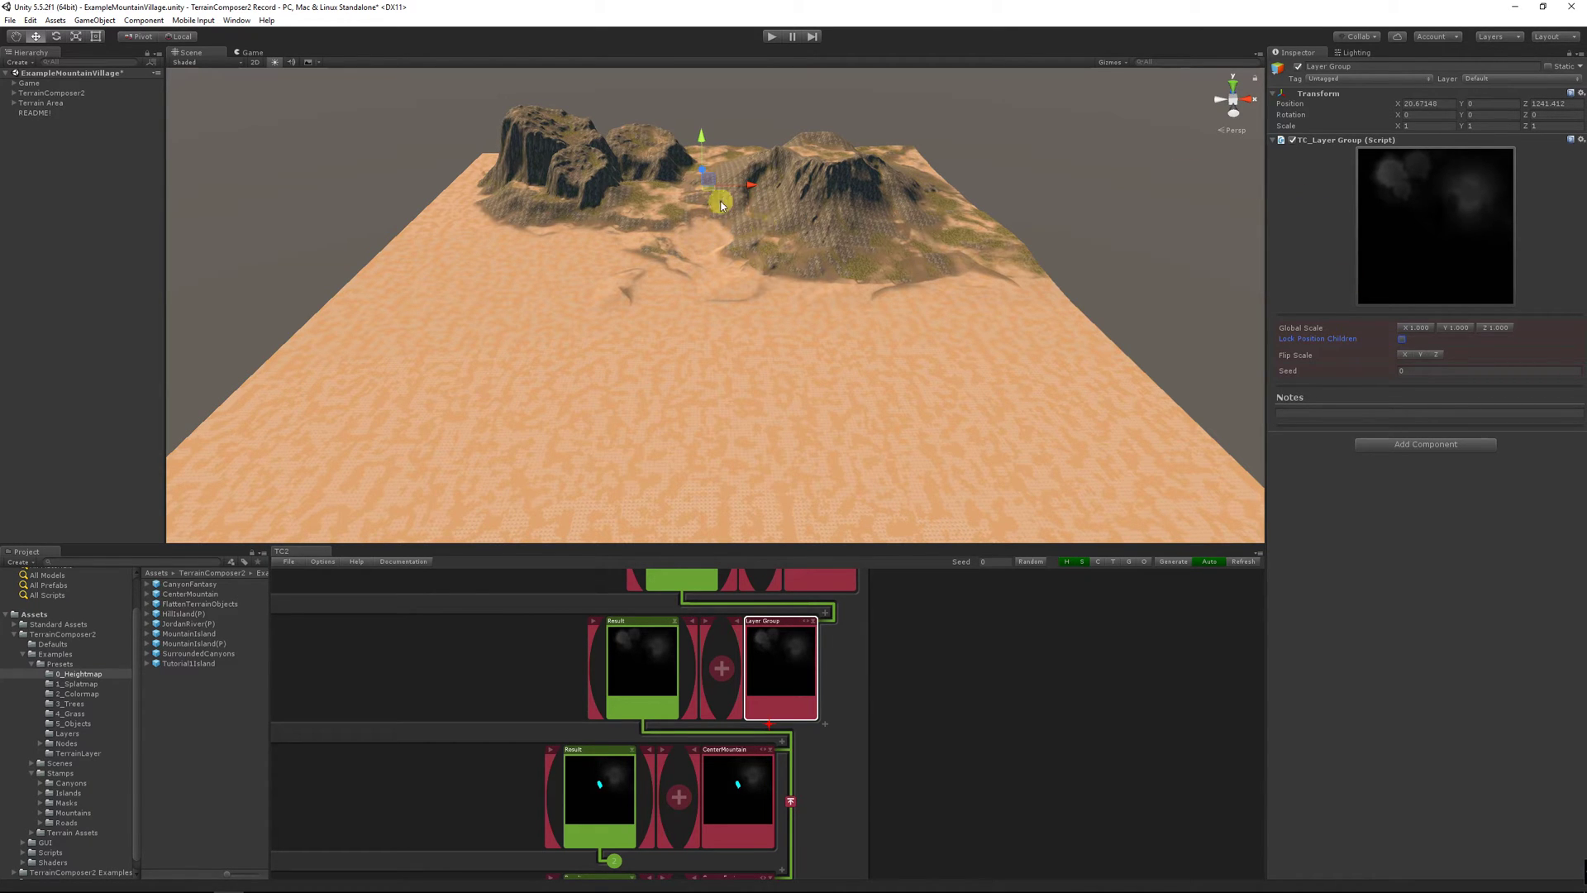
# Unlock the child positions, move the layer group to about X -124, Z 1150 and scale it to about 0.81
pyautogui.moveTo(709, 197); pyautogui.dragTo(741, 203)
pyautogui.press('r')
pyautogui.press('w')
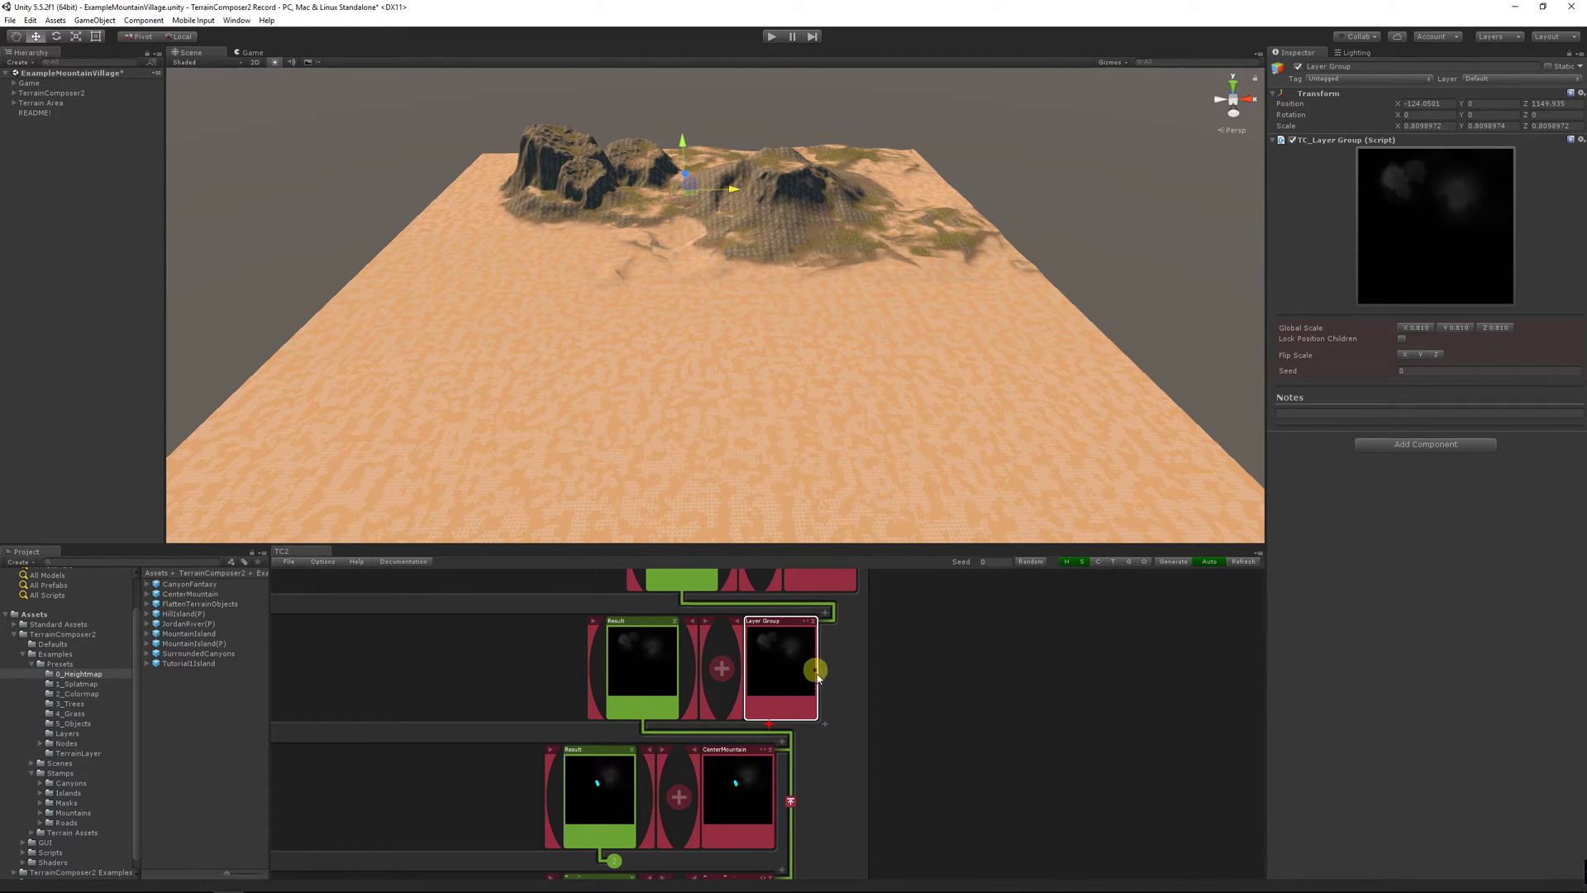
# Collapse the layer group and add the HillIsland(P) preset below it, placed at the terrain's front left with a vertical scale of about 1.77
pyautogui.click(676, 622)
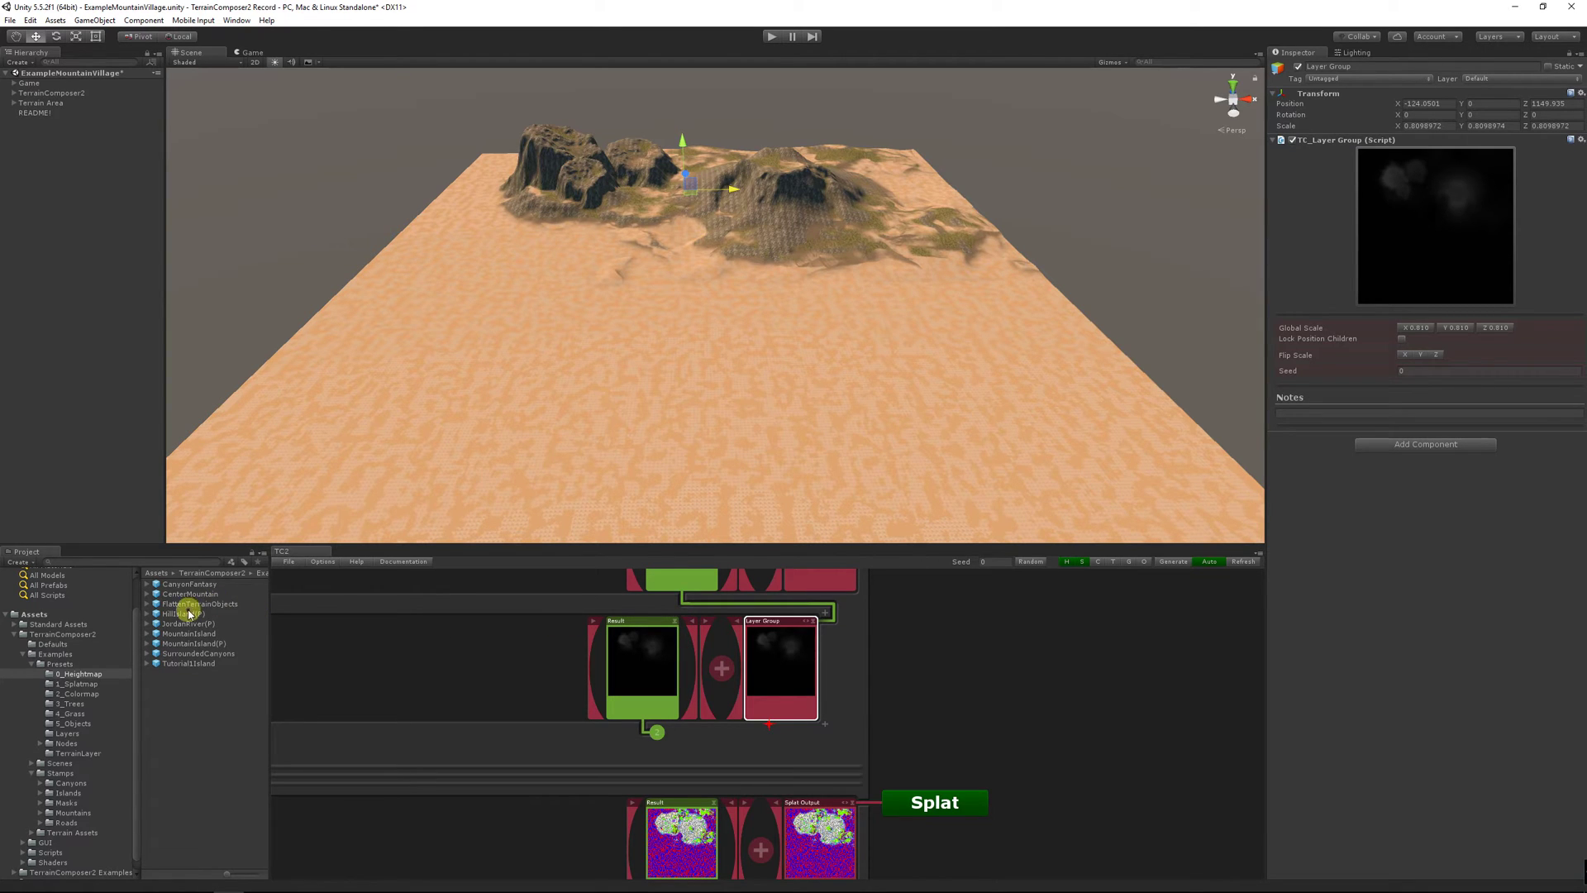
pyautogui.moveTo(183, 617); pyautogui.dragTo(761, 702)
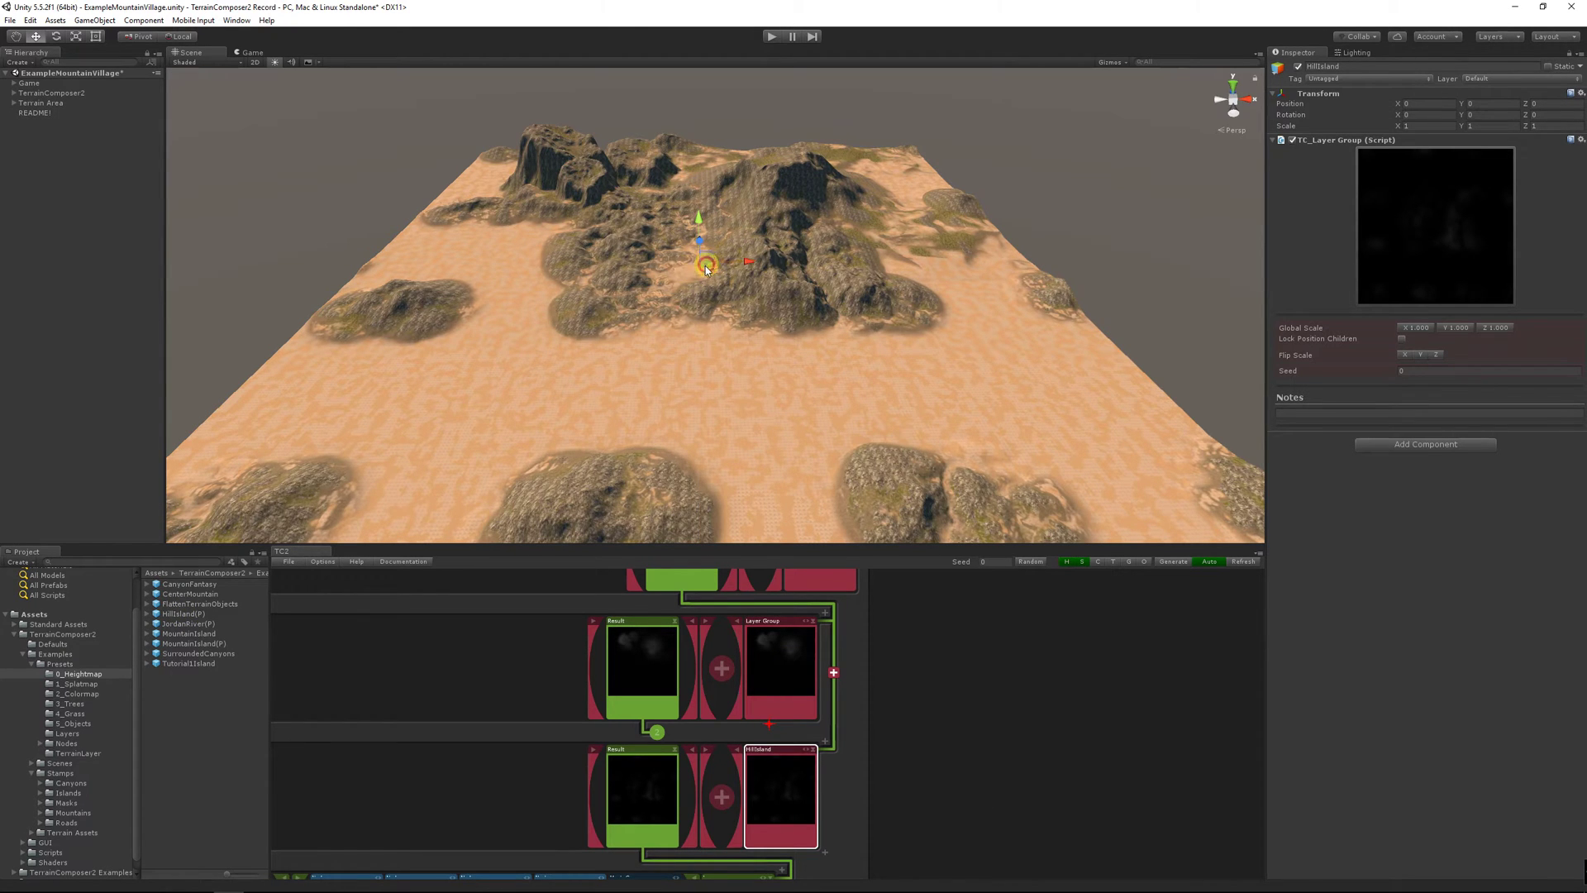
pyautogui.moveTo(705, 268); pyautogui.dragTo(543, 318)
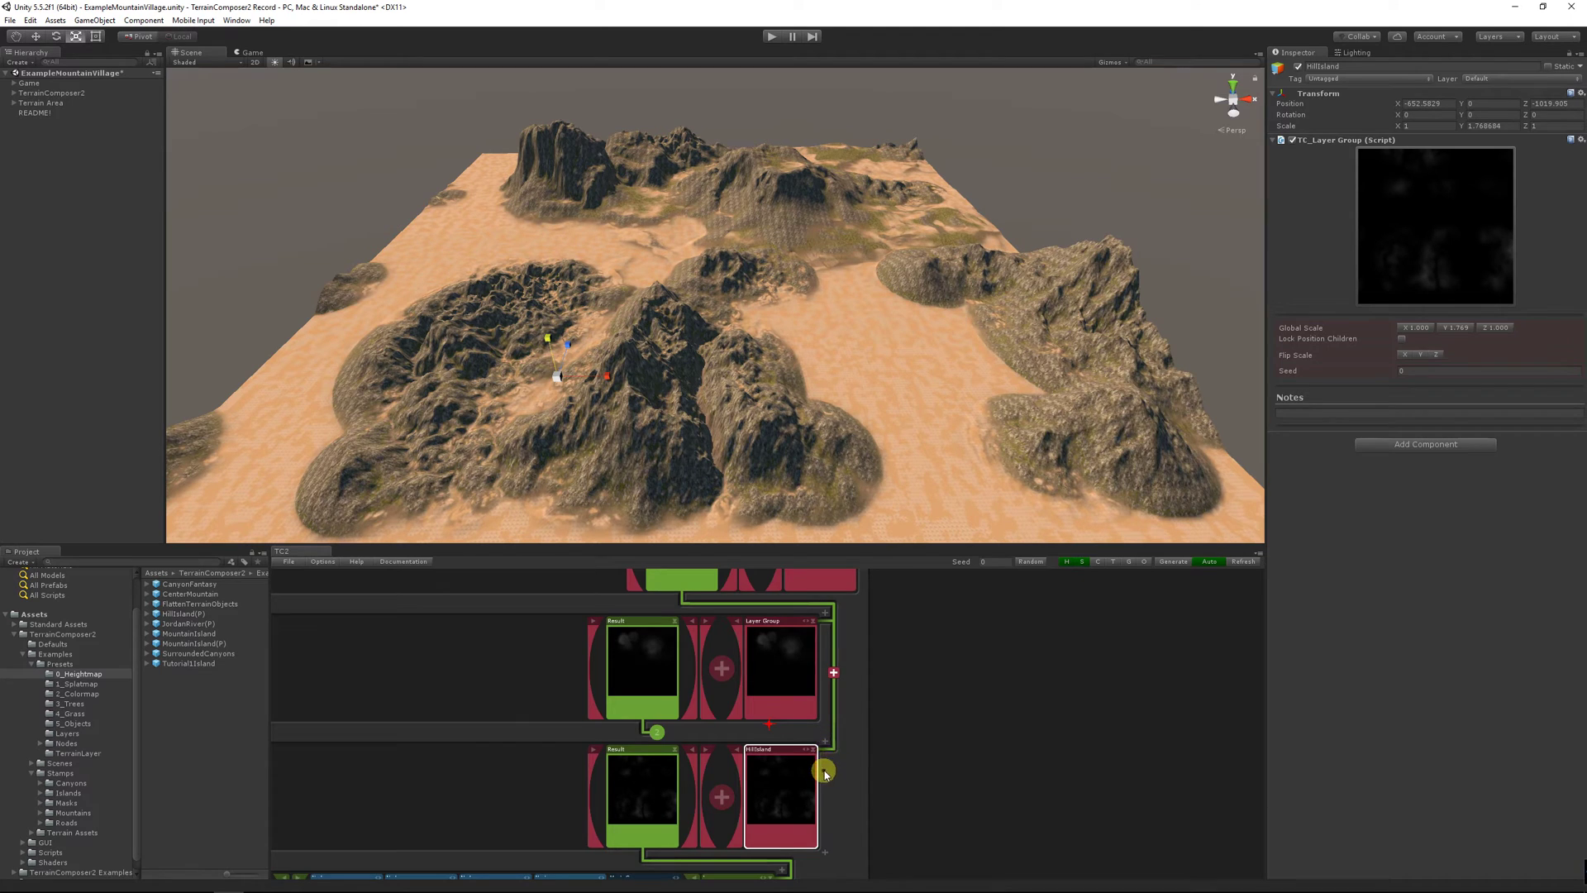
# Add a circle mask node to the HillIsland group and scale it horizontally to about 1.53
pyautogui.moveTo(824, 767); pyautogui.dragTo(836, 701, button='middle')
pyautogui.moveTo(836, 701)
pyautogui.mouseDown(button='right')
pyautogui.moveTo(865, 659)
pyautogui.moveTo(841, 691)
pyautogui.mouseUp(button='right')
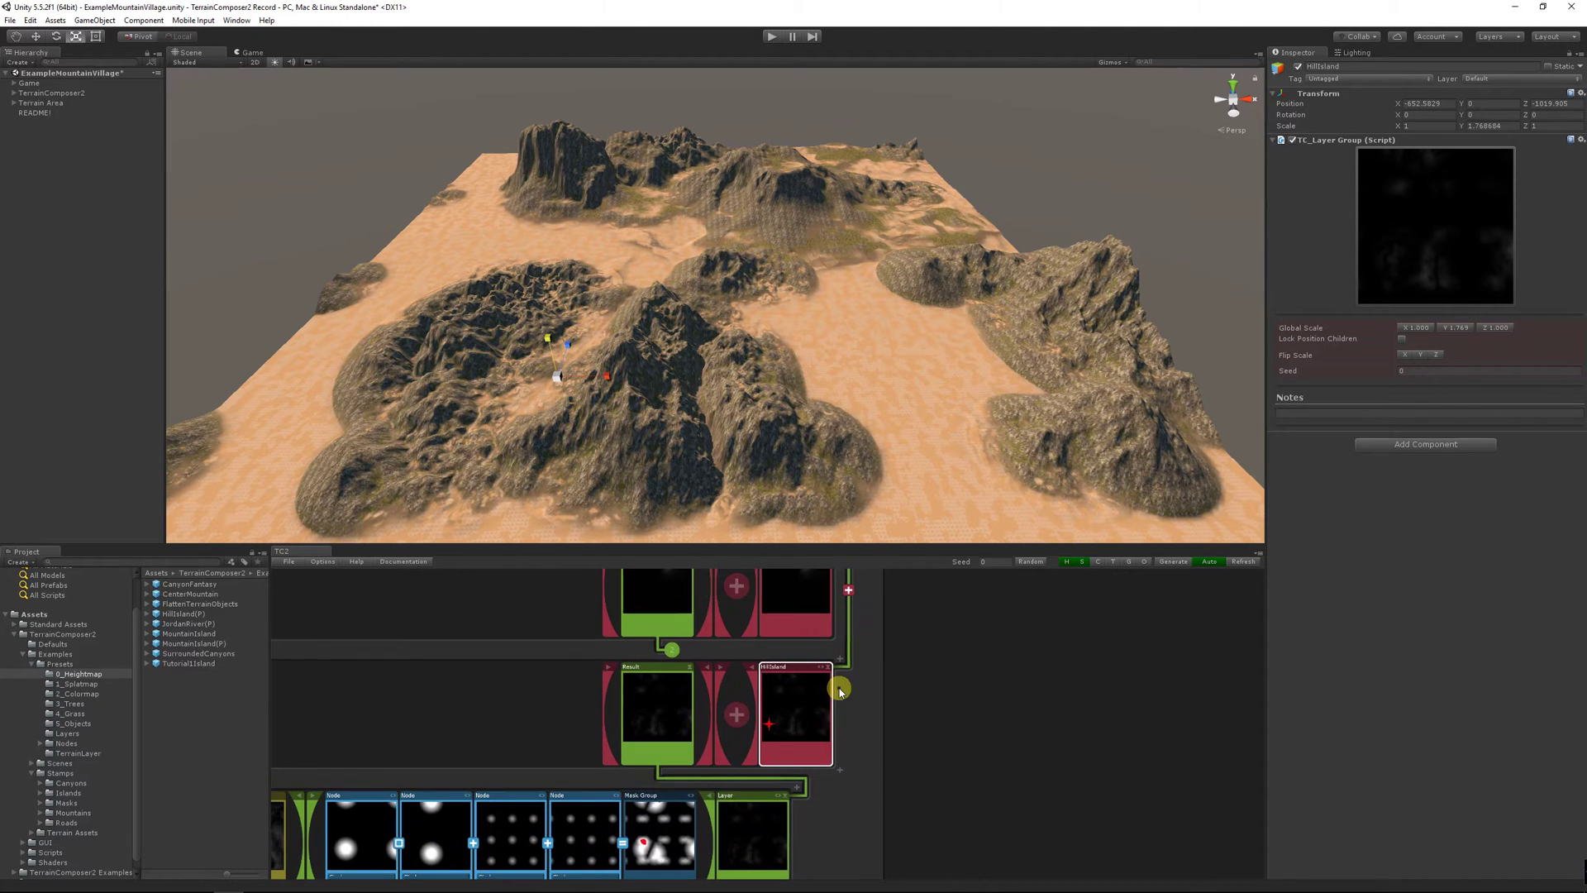
pyautogui.click(737, 714)
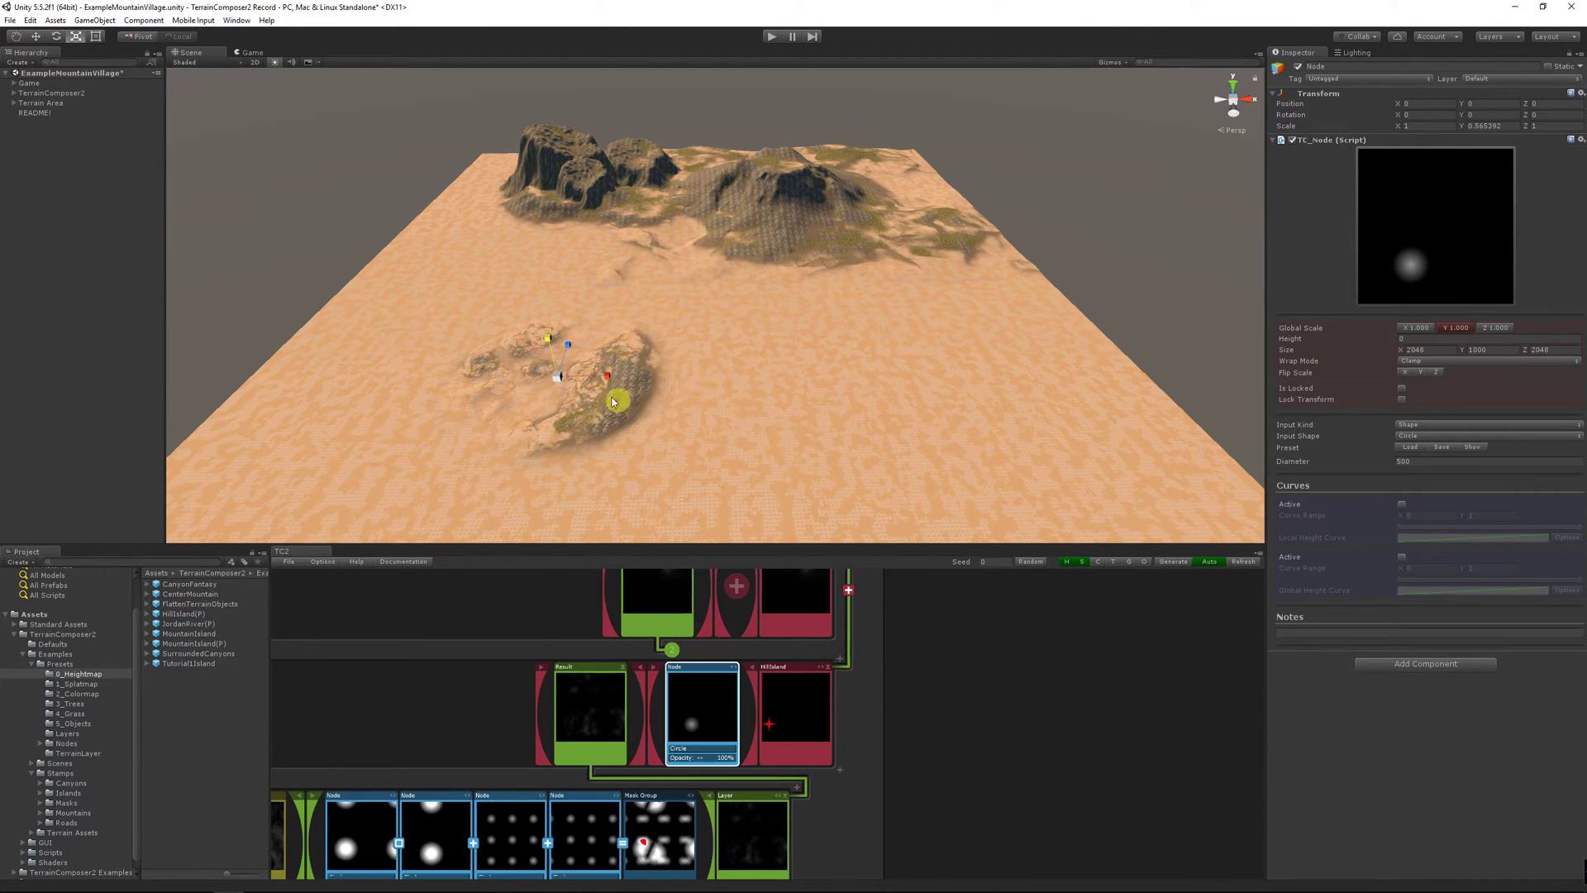
pyautogui.moveTo(561, 385); pyautogui.dragTo(627, 431)
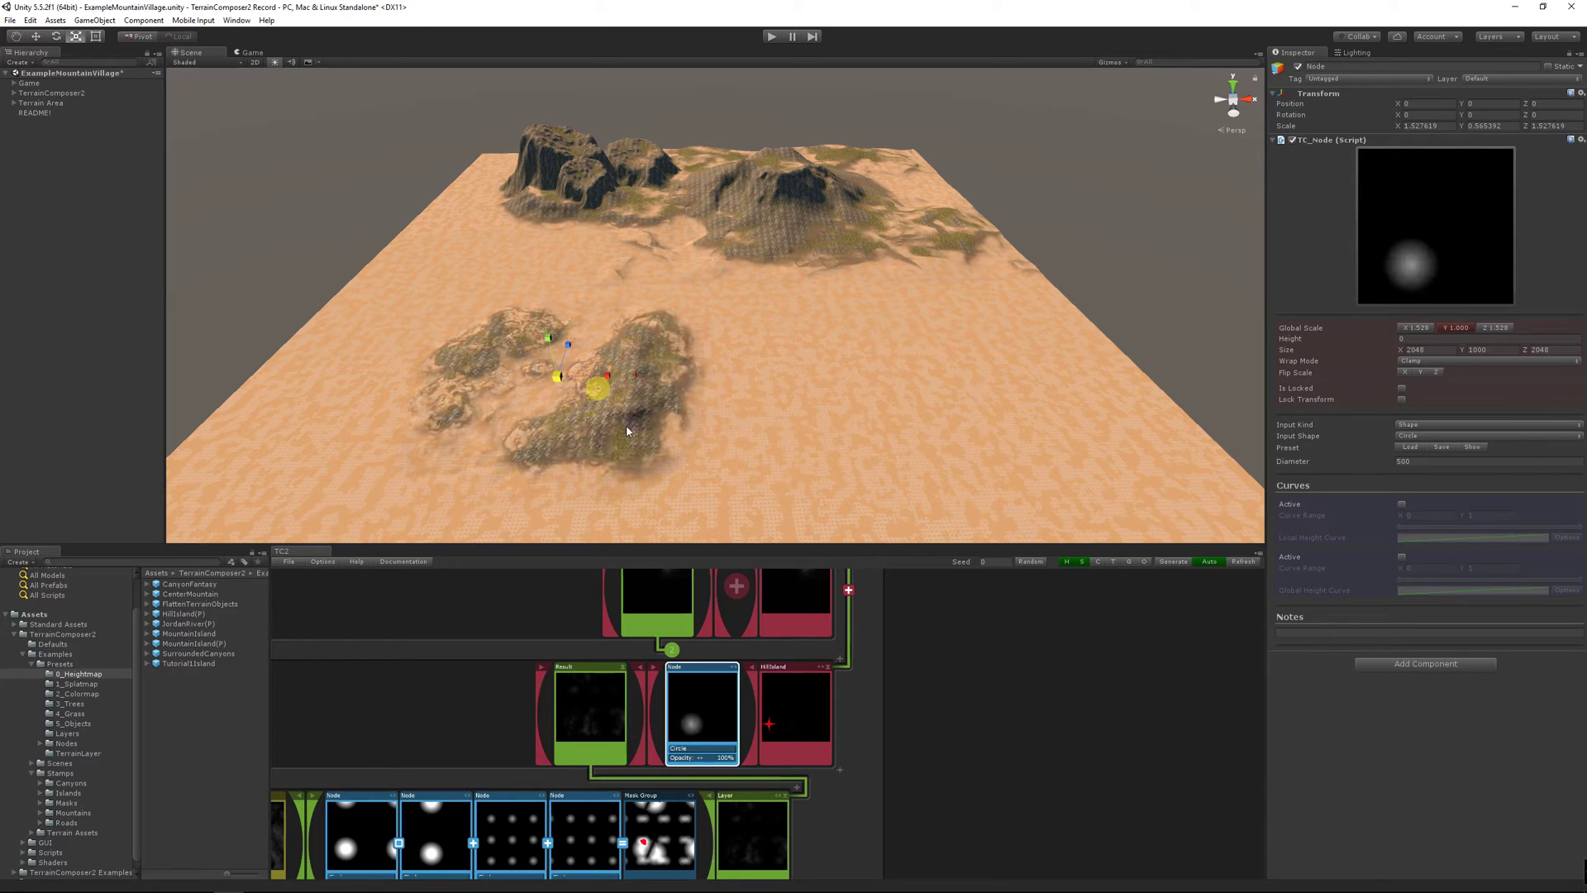
# Replace the mask's circle with the FlattenMask image, scaled vertically to about 1.03 with its global height curve active
pyautogui.click(73, 800)
pyautogui.moveTo(178, 595); pyautogui.dragTo(688, 711)
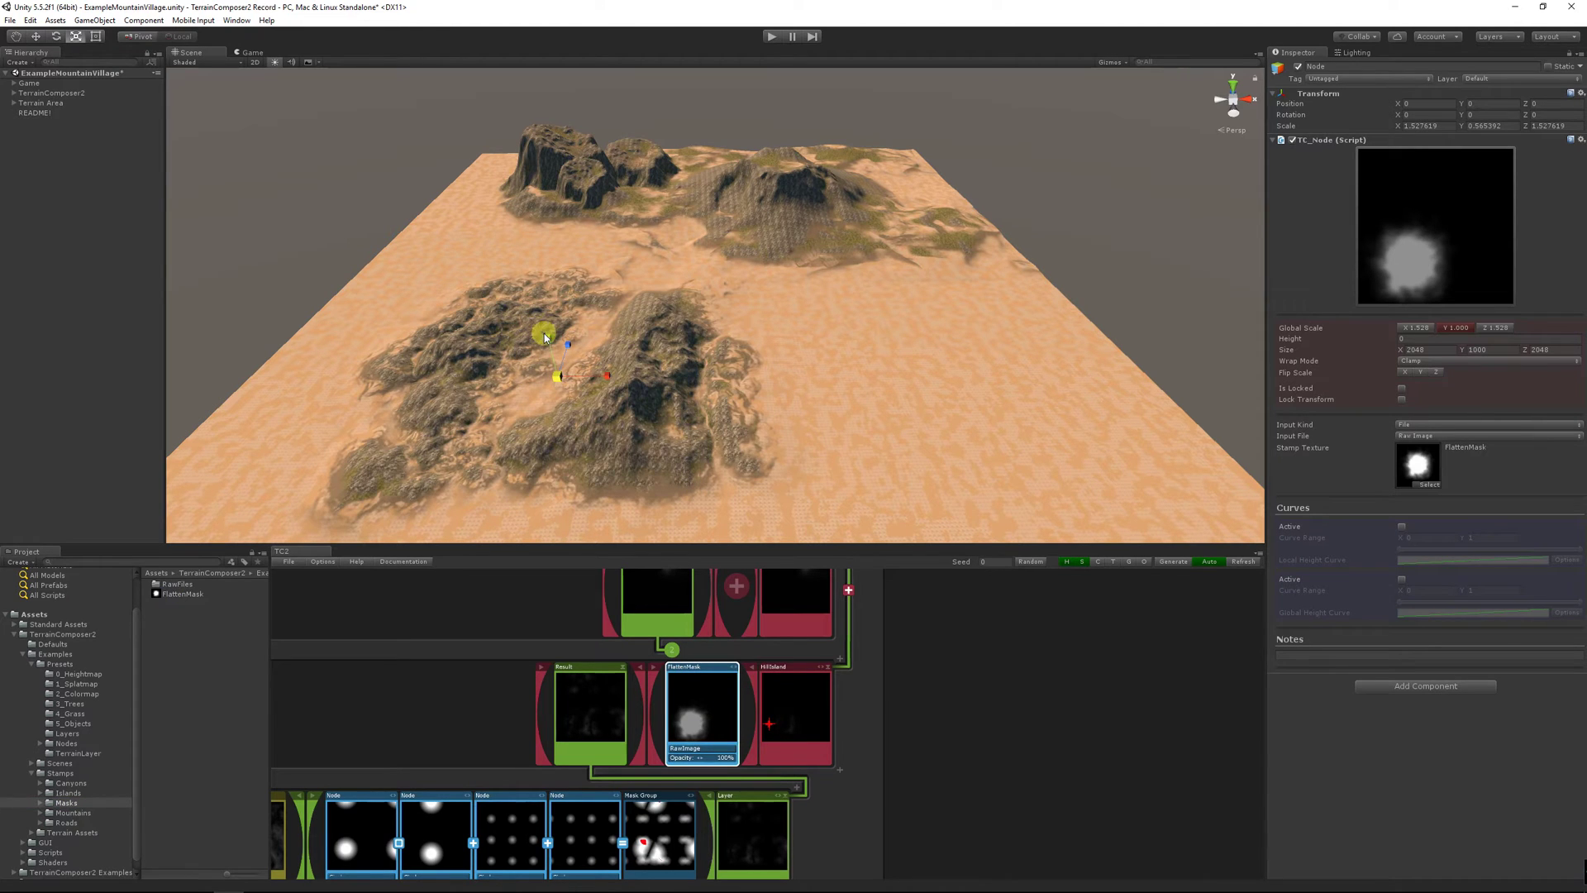
pyautogui.moveTo(547, 335); pyautogui.dragTo(544, 300)
pyautogui.click(1401, 580)
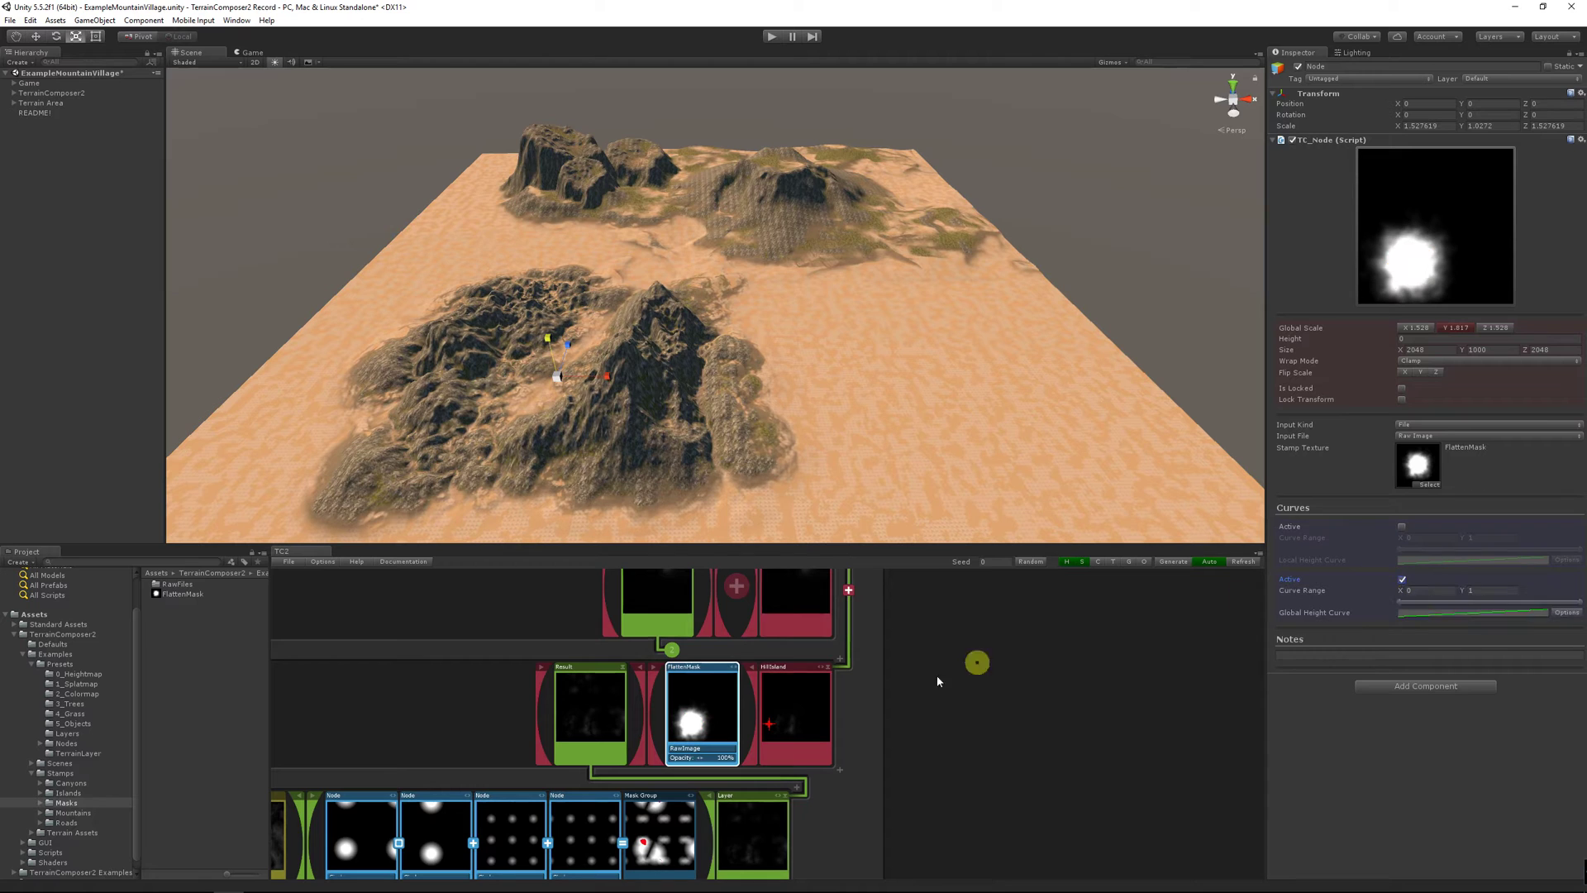
# Move the HillIsland group toward the terrain's left edge, rotated to about 59.5 degrees with a vertical scale of about 1.56
pyautogui.click(776, 702)
pyautogui.moveTo(549, 341); pyautogui.dragTo(363, 435)
pyautogui.press('w')
pyautogui.press('e')
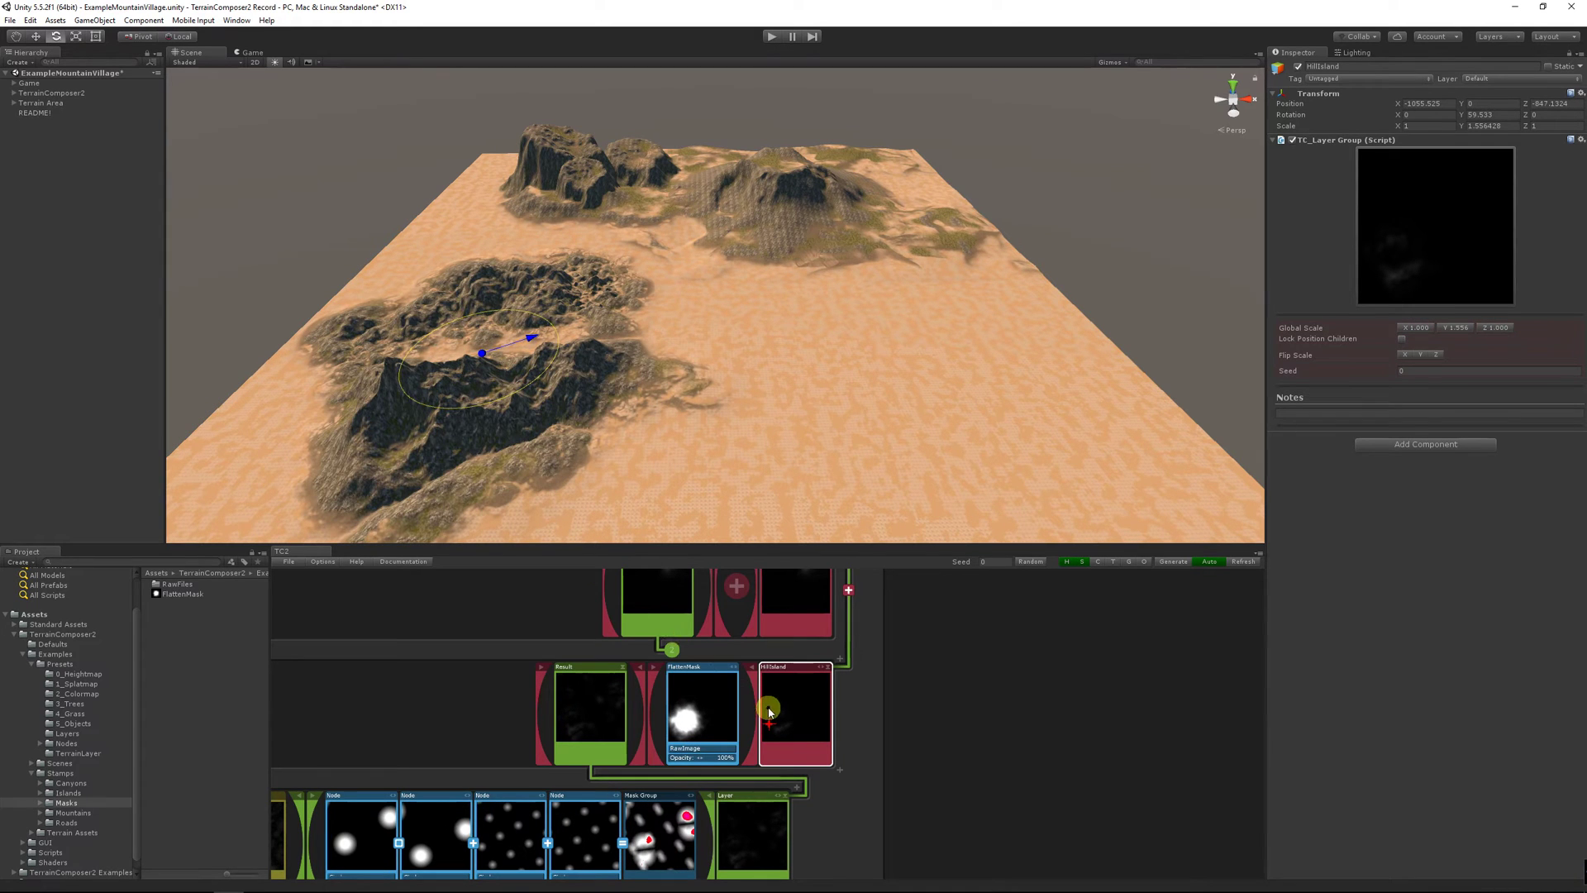
# Collapse HillIsland's child layers and add the MountainIsland(P) heightmap preset below it
pyautogui.click(619, 666)
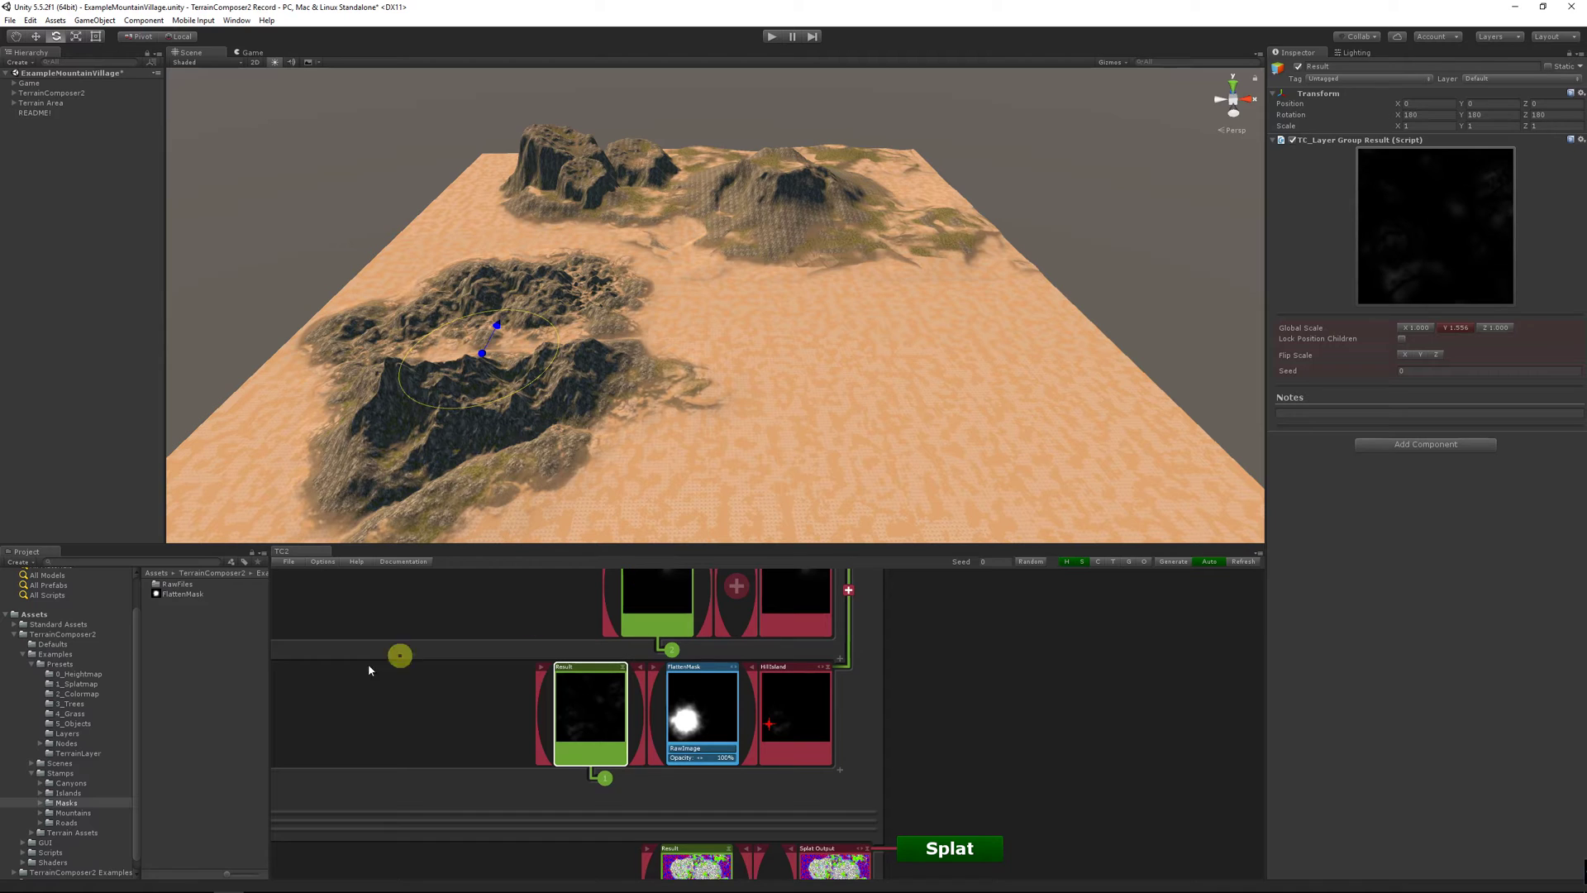
pyautogui.click(98, 674)
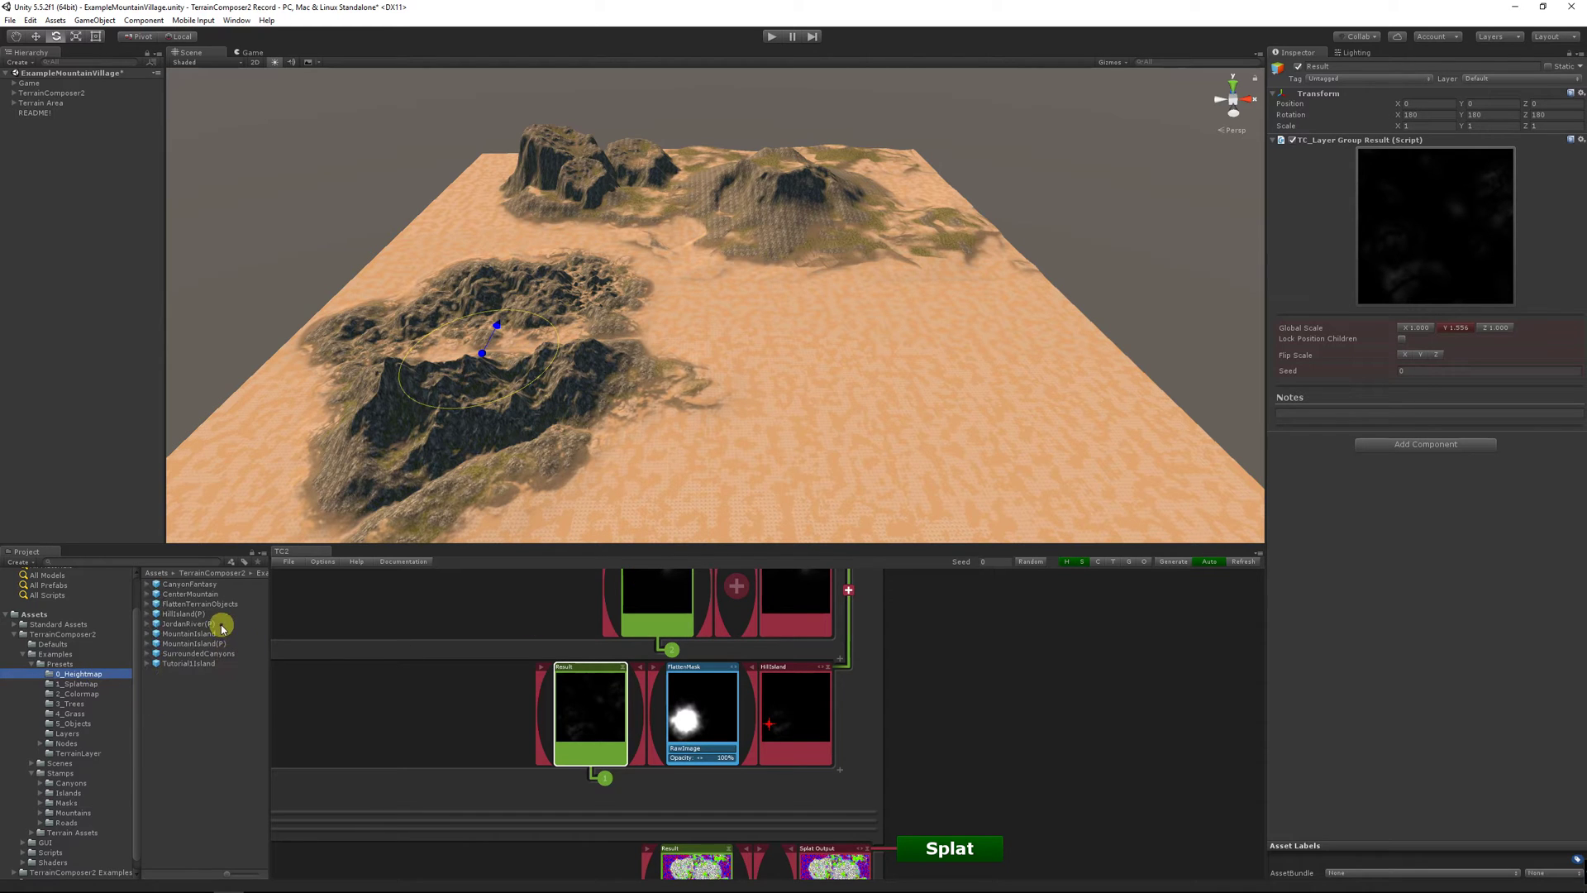
pyautogui.moveTo(204, 640); pyautogui.dragTo(794, 744)
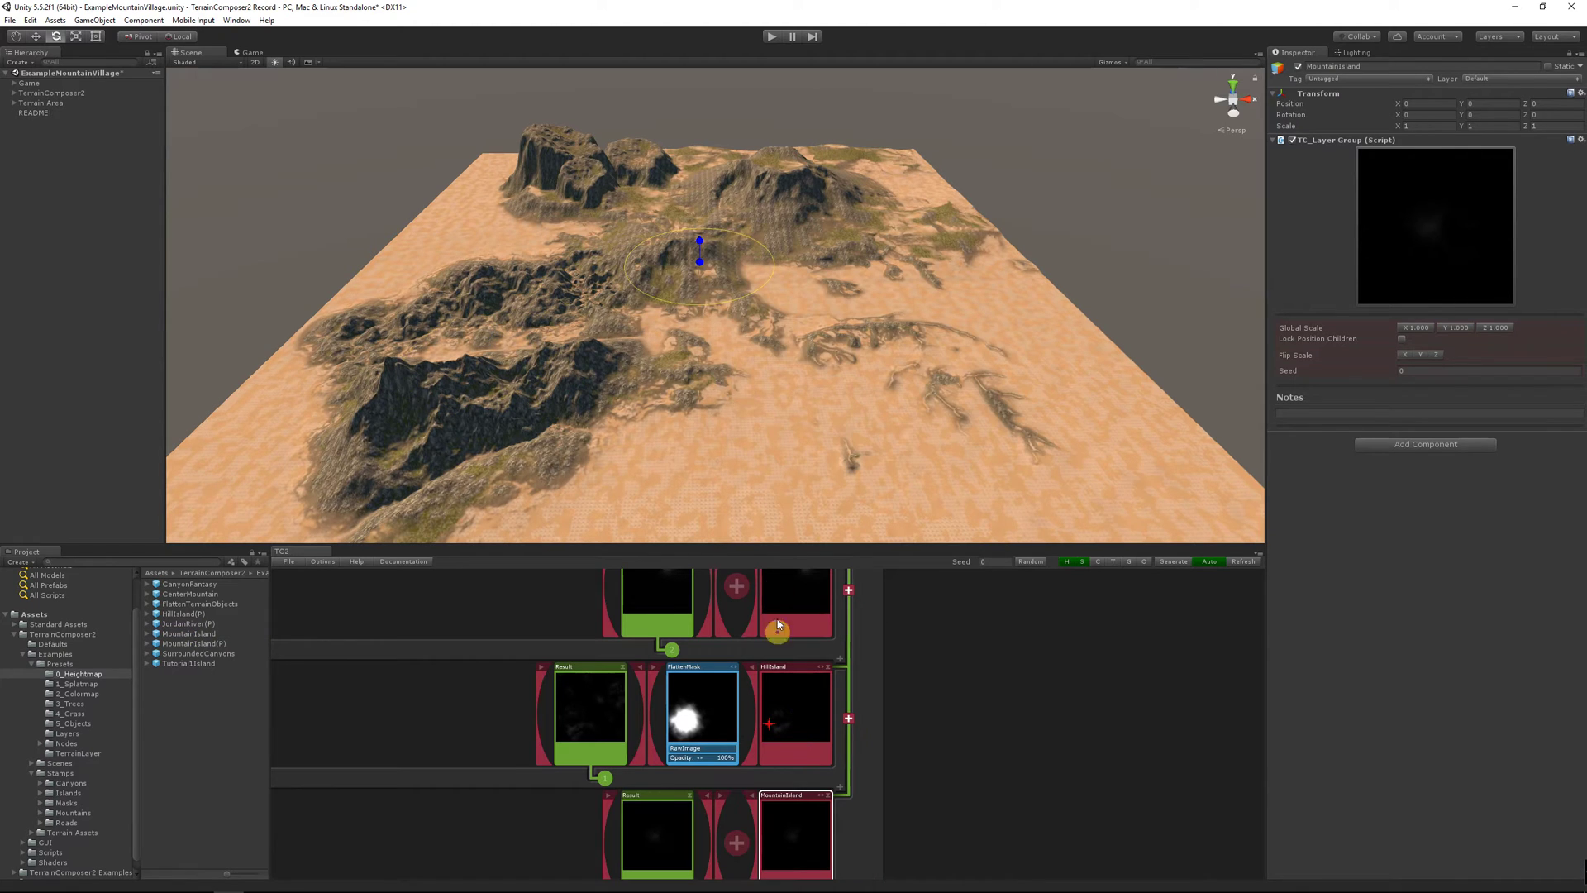
# Move MountainIsland to the terrain's front right, scale it vertically to about 1.93 and rotate it to about -146 degrees
pyautogui.press('w')
pyautogui.moveTo(706, 270); pyautogui.dragTo(883, 276)
pyautogui.press('e')
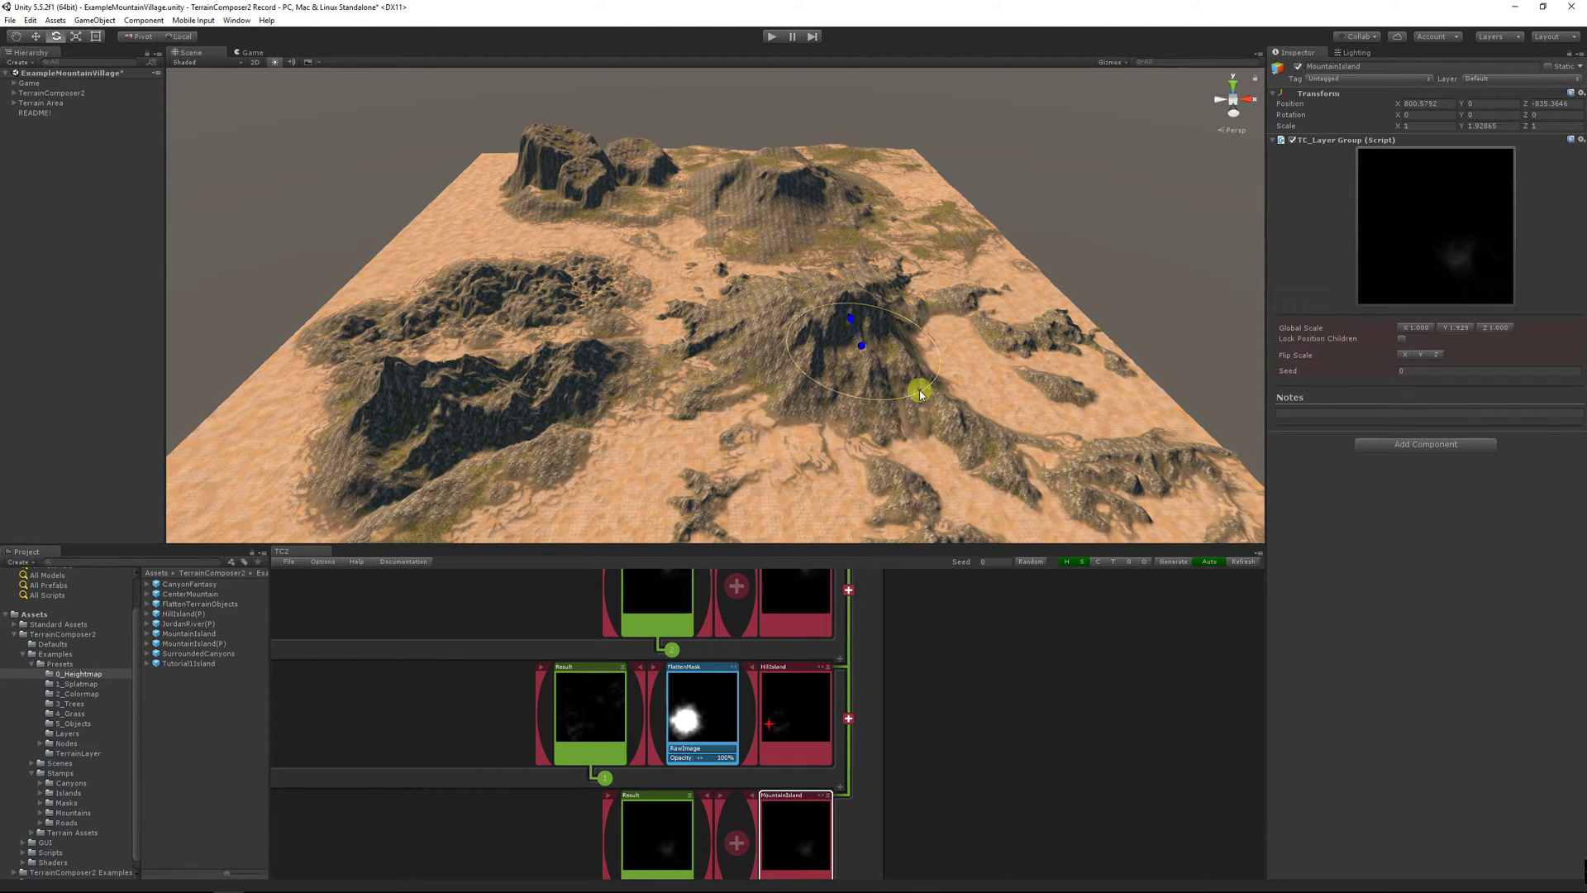
pyautogui.moveTo(920, 392); pyautogui.dragTo(568, 198)
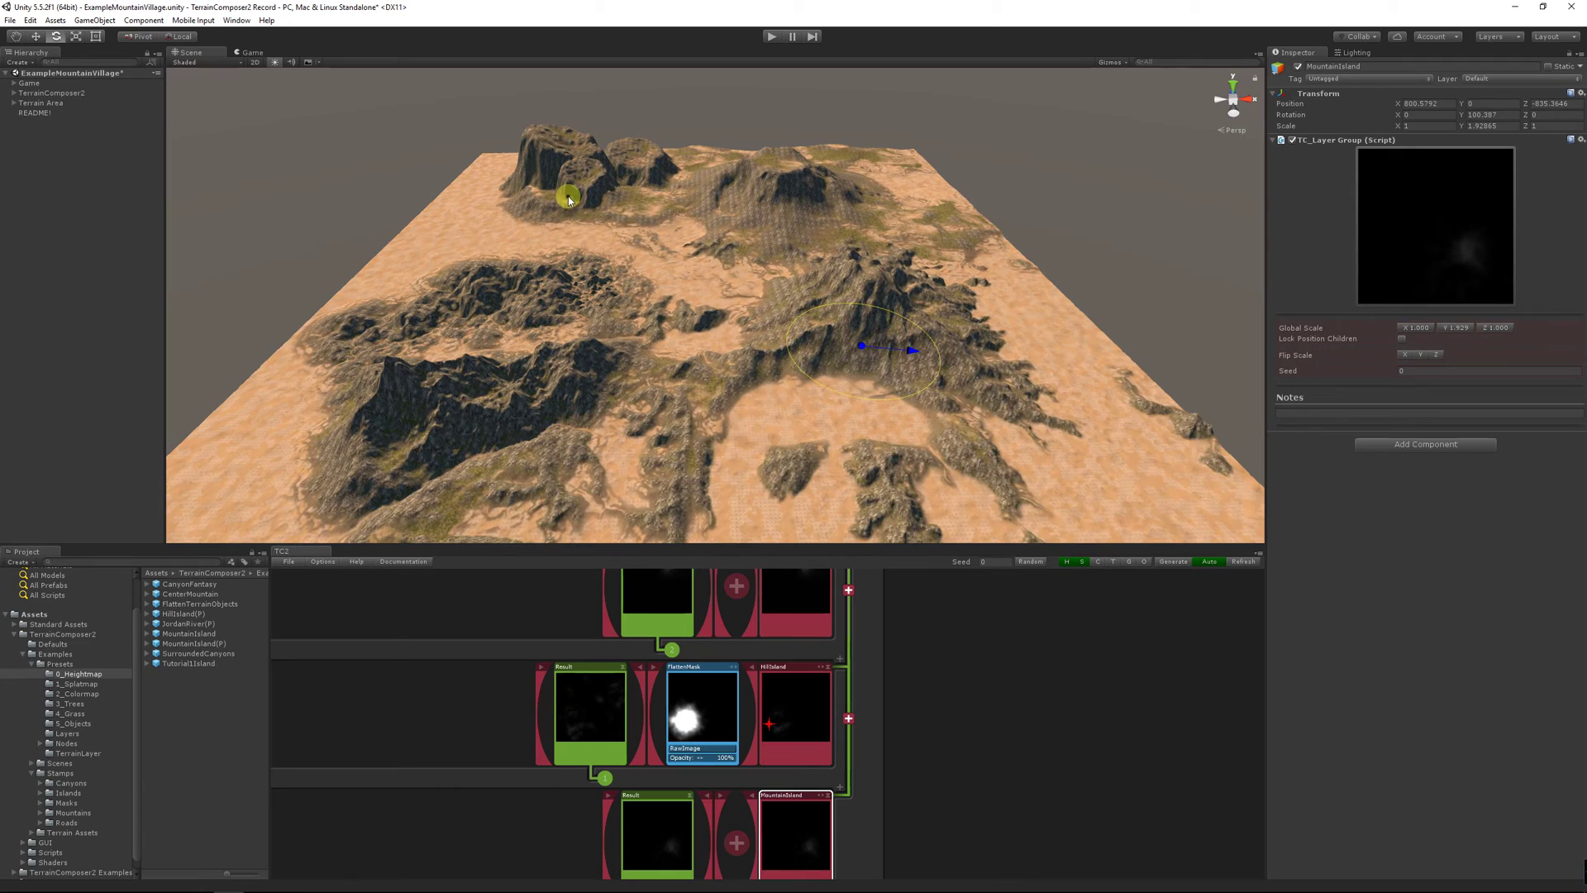
pyautogui.moveTo(931, 394); pyautogui.dragTo(641, 379)
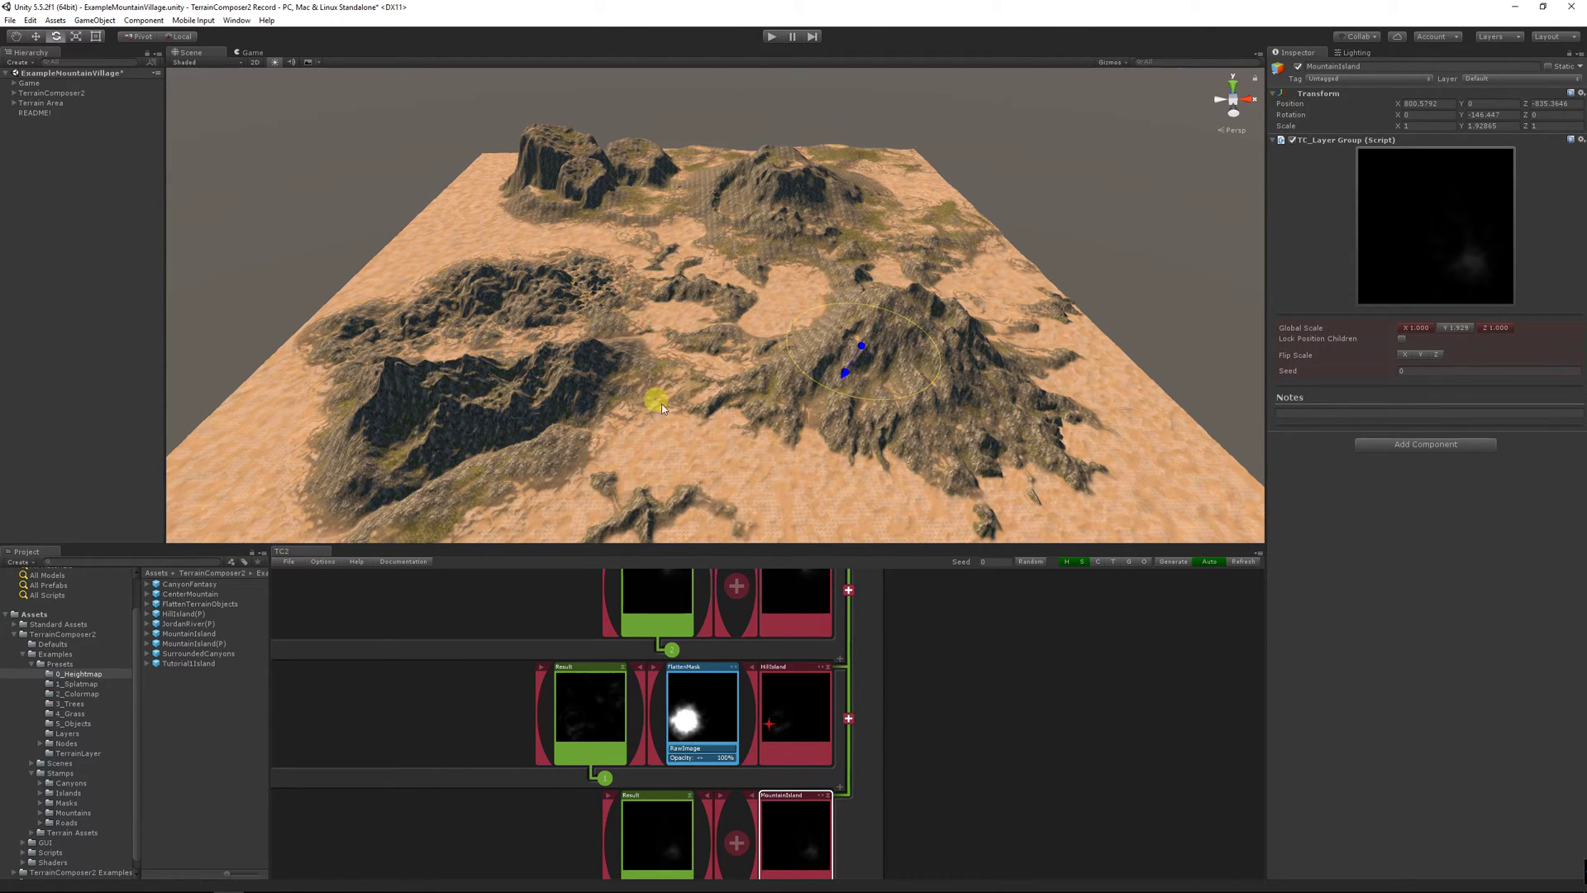
# Scale the whole Height Output group uniformly to about 1.19
pyautogui.moveTo(658, 397); pyautogui.dragTo(792, 474, button='middle')
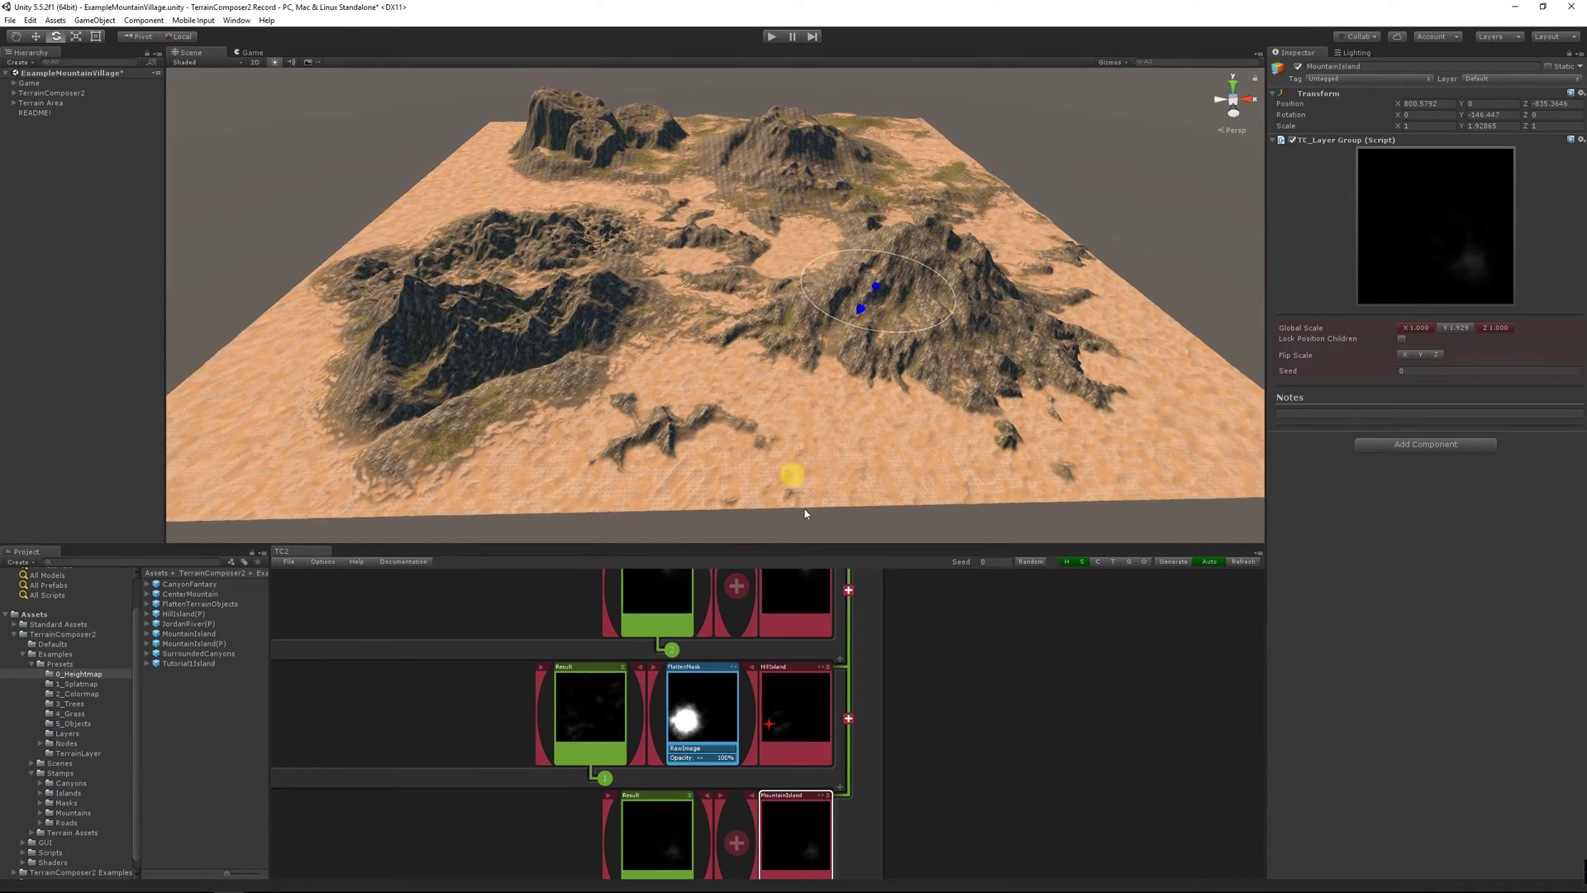
pyautogui.scroll(5, 841, 618)
pyautogui.click(786, 673)
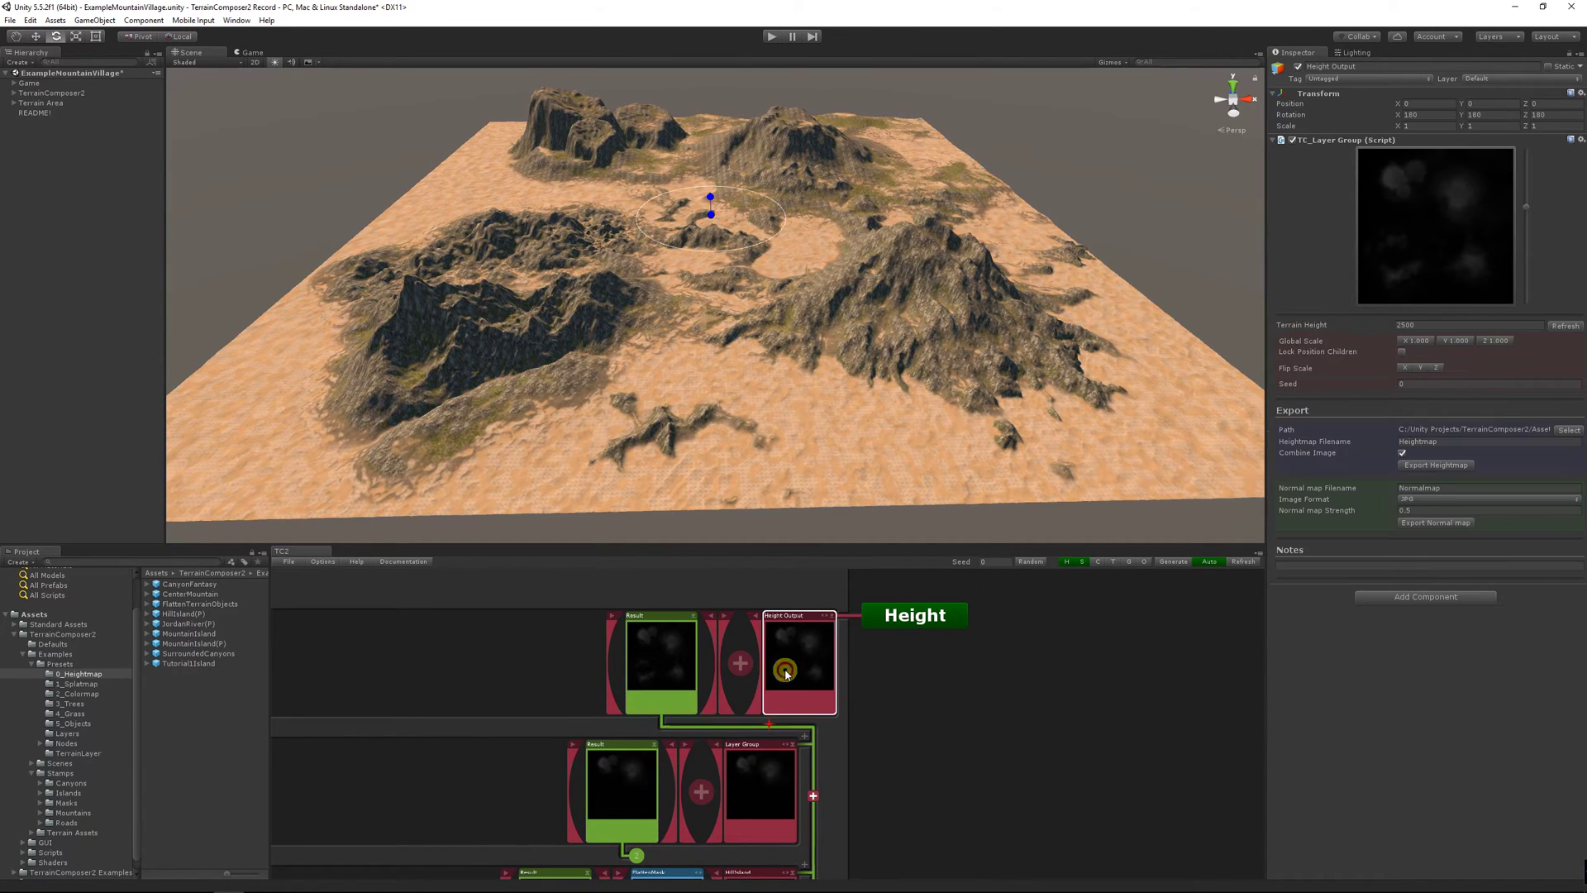
pyautogui.press('r')
pyautogui.moveTo(712, 216); pyautogui.dragTo(721, 226)
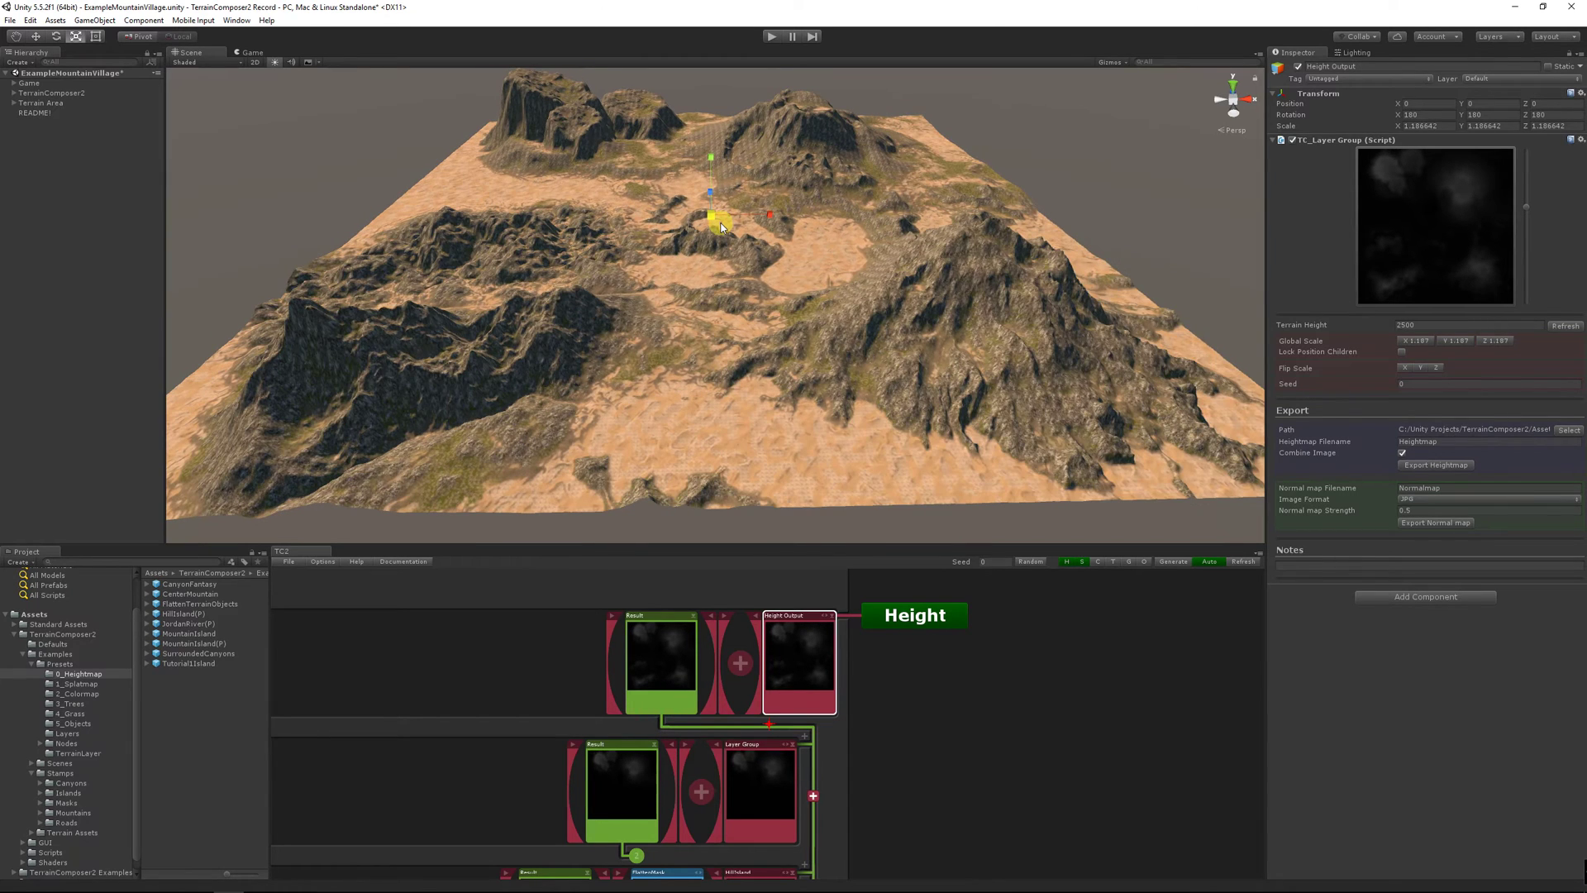
# Create the terrain area as 3 by 3 tiles and scale the Height Output group uniformly to about 1.46
pyautogui.click(69, 102)
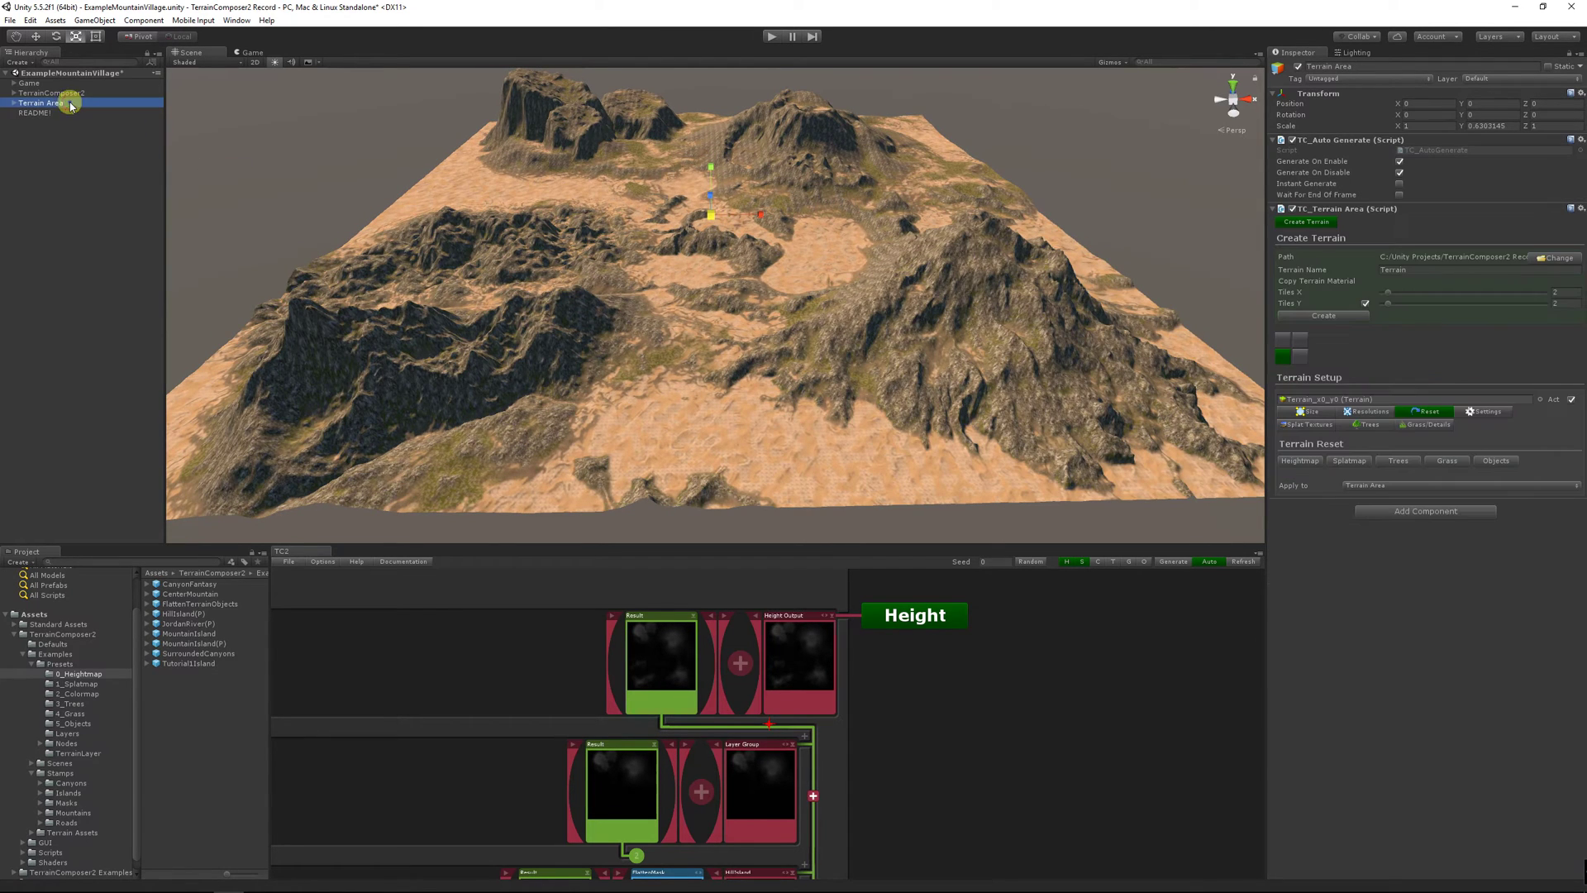
pyautogui.click(1390, 296)
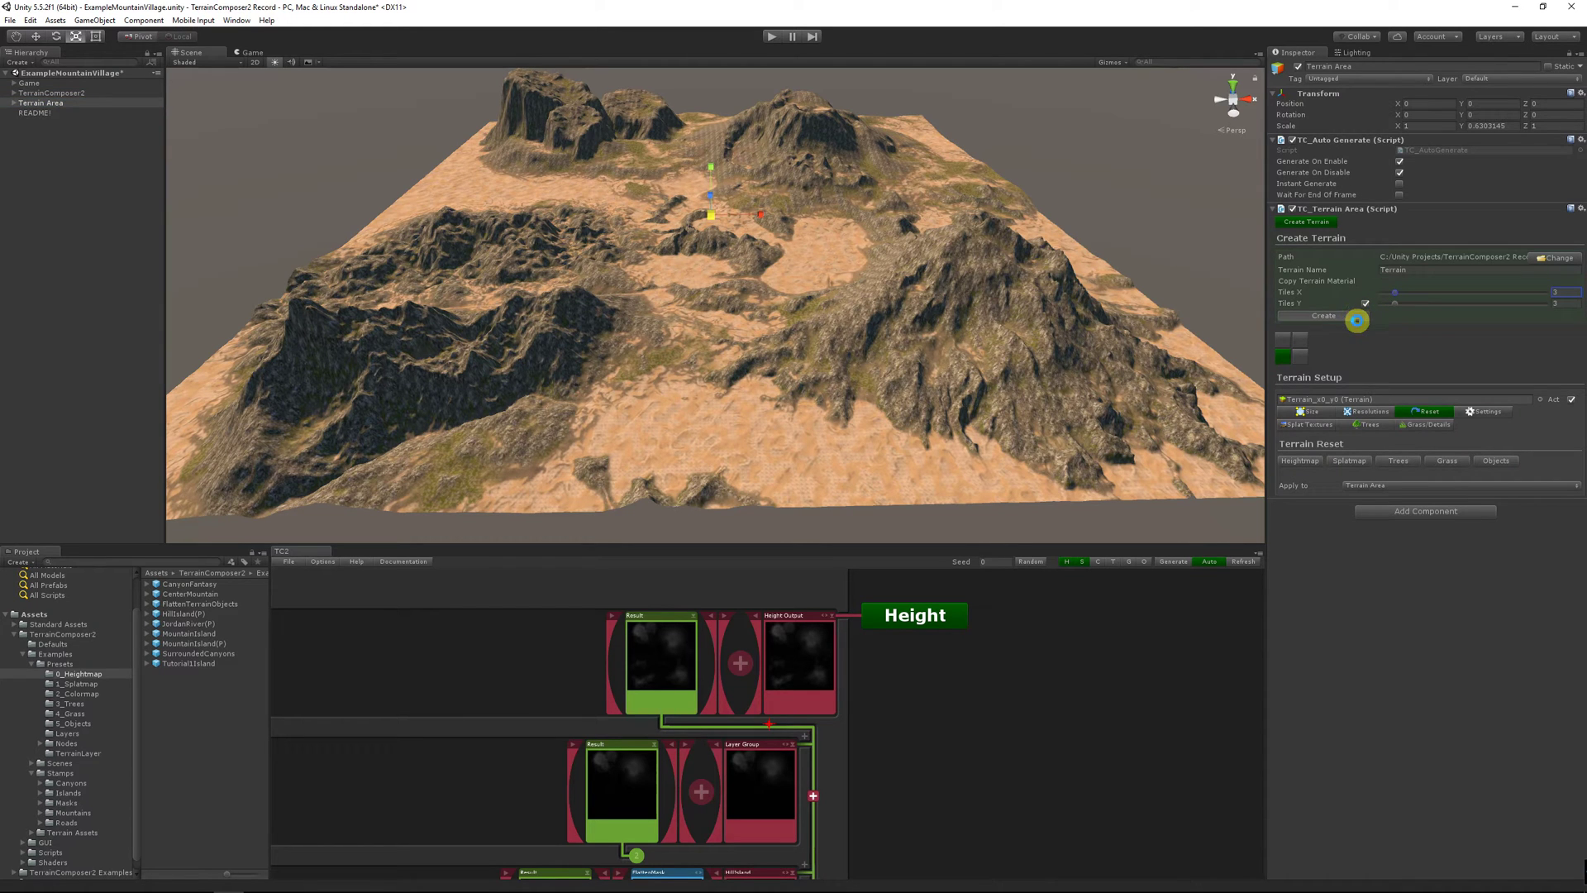
pyautogui.click(1356, 319)
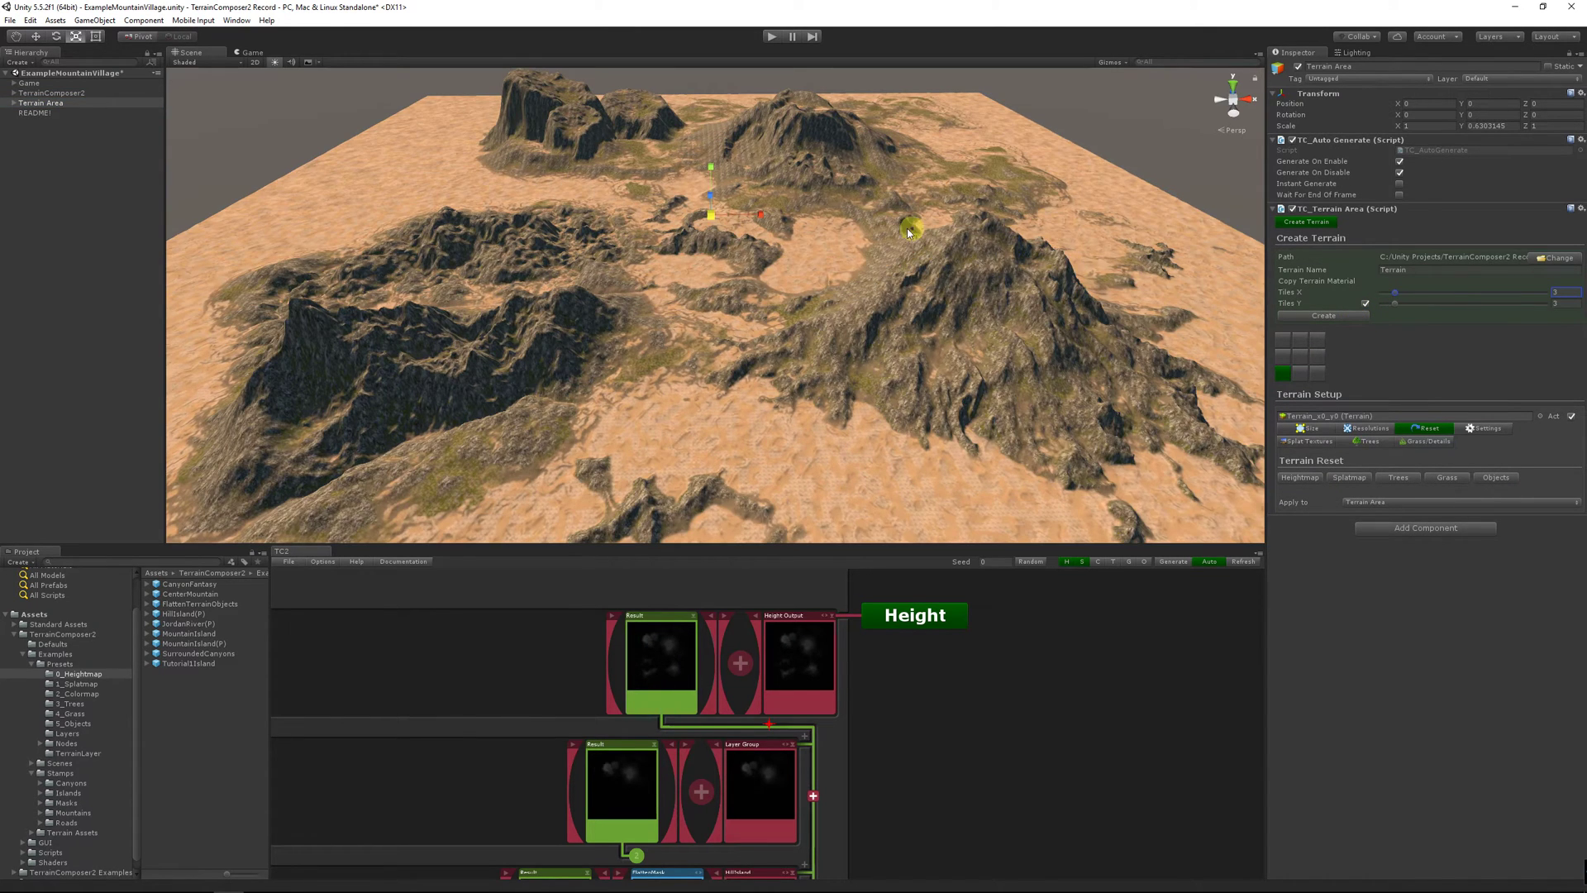
pyautogui.scroll(-5, 905, 230)
pyautogui.moveTo(712, 240); pyautogui.dragTo(728, 240)
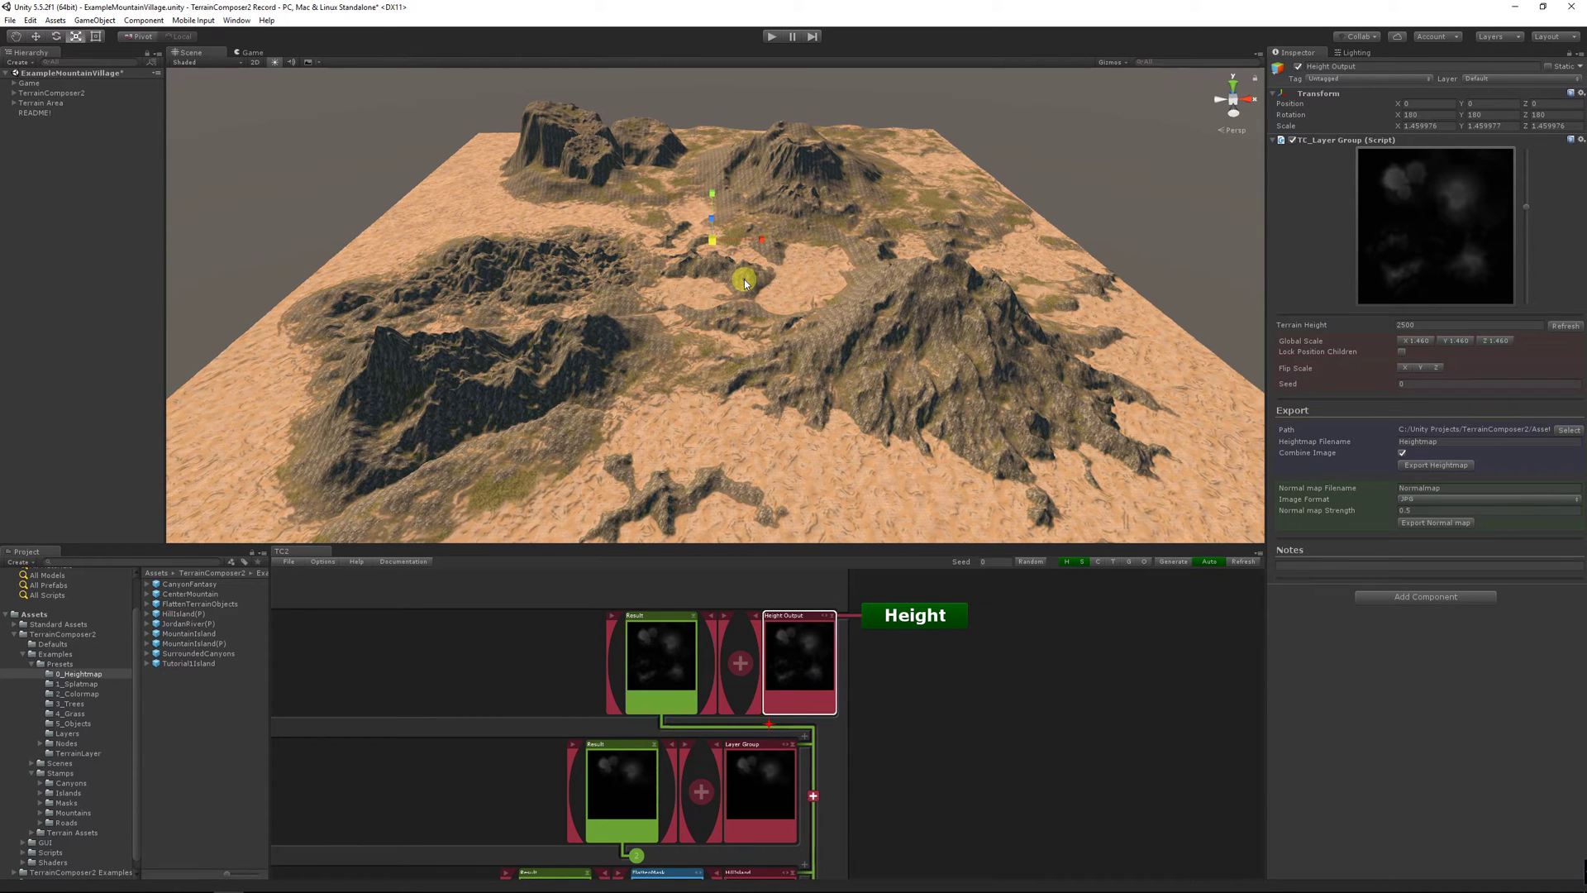
# Show only the Splat output, with the child layers of Height Output and Mountain Island collapsed
pyautogui.click(692, 619)
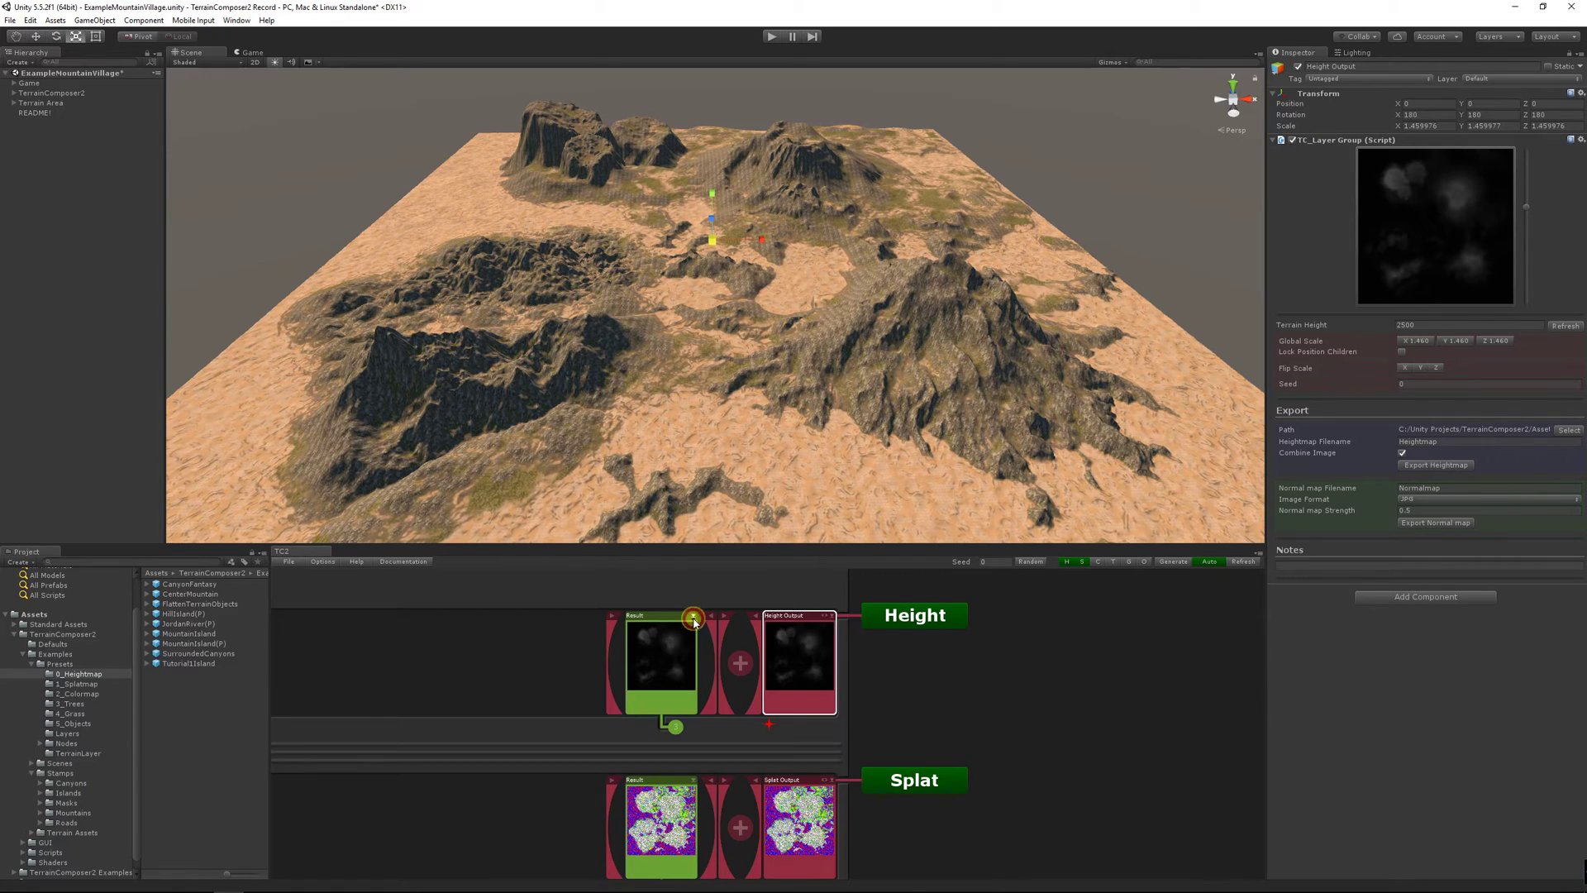
pyautogui.click(1066, 559)
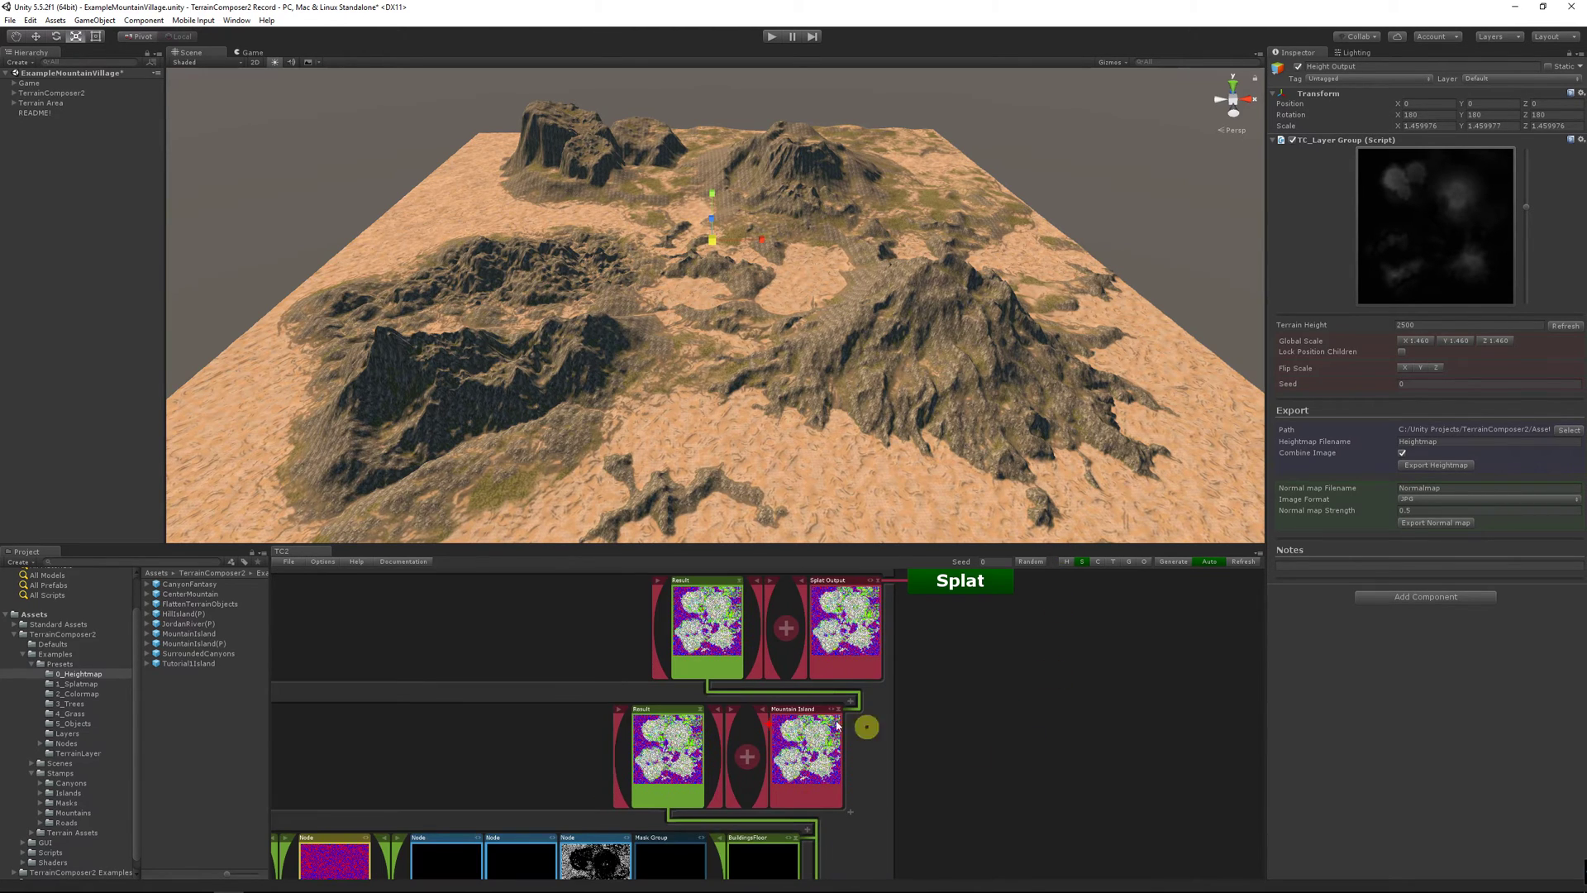
pyautogui.click(699, 710)
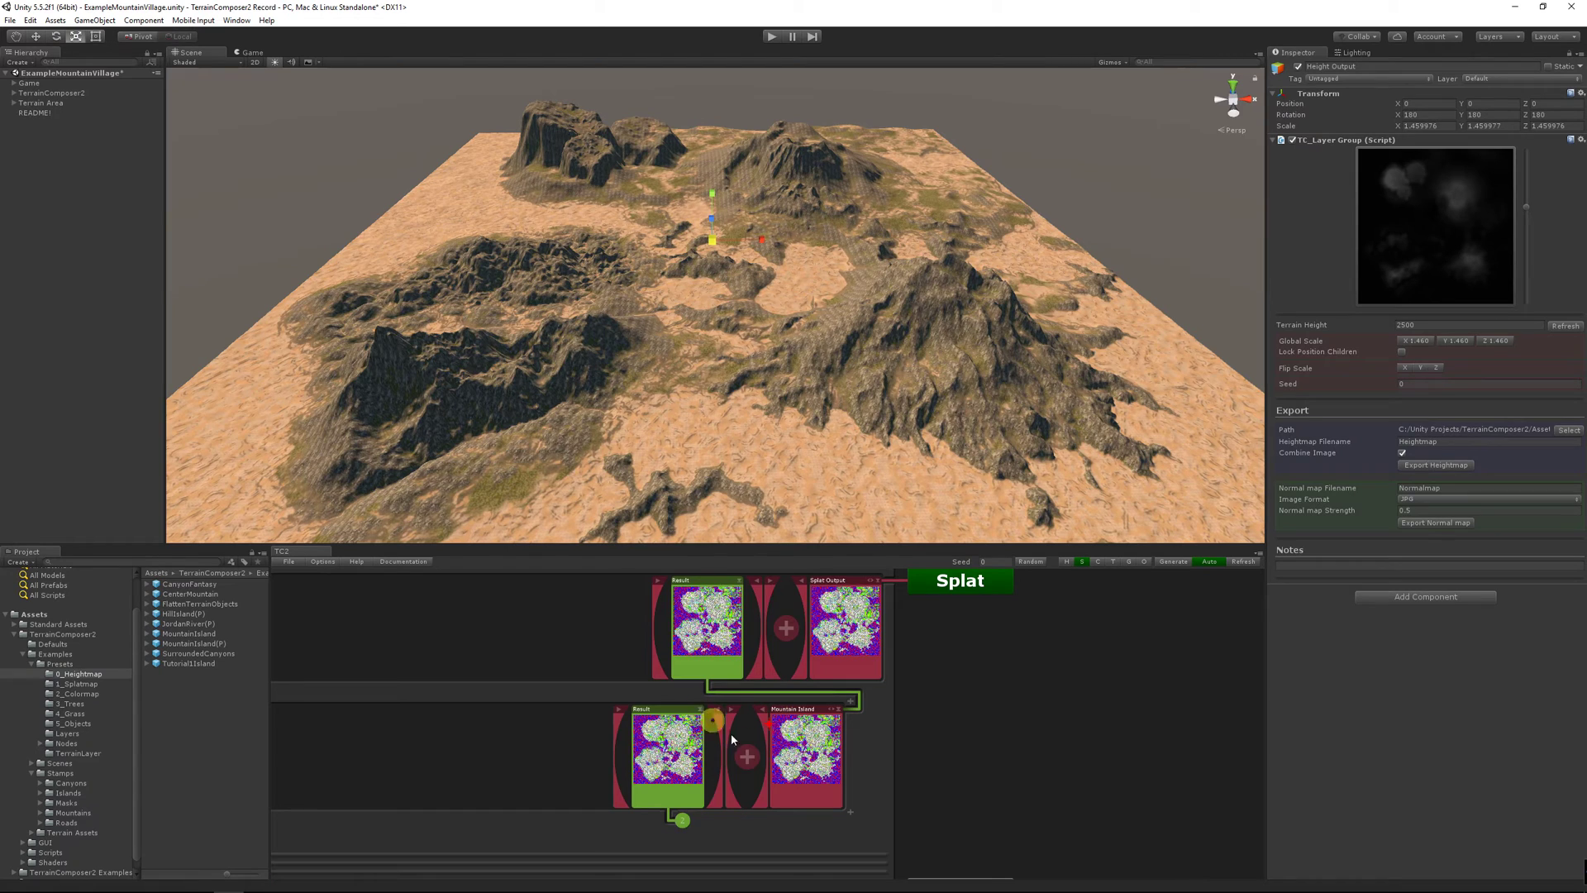
# Add the GrassForestRock splatmap preset above Mountain Island in the Splat output and collapse its child layers
pyautogui.click(97, 684)
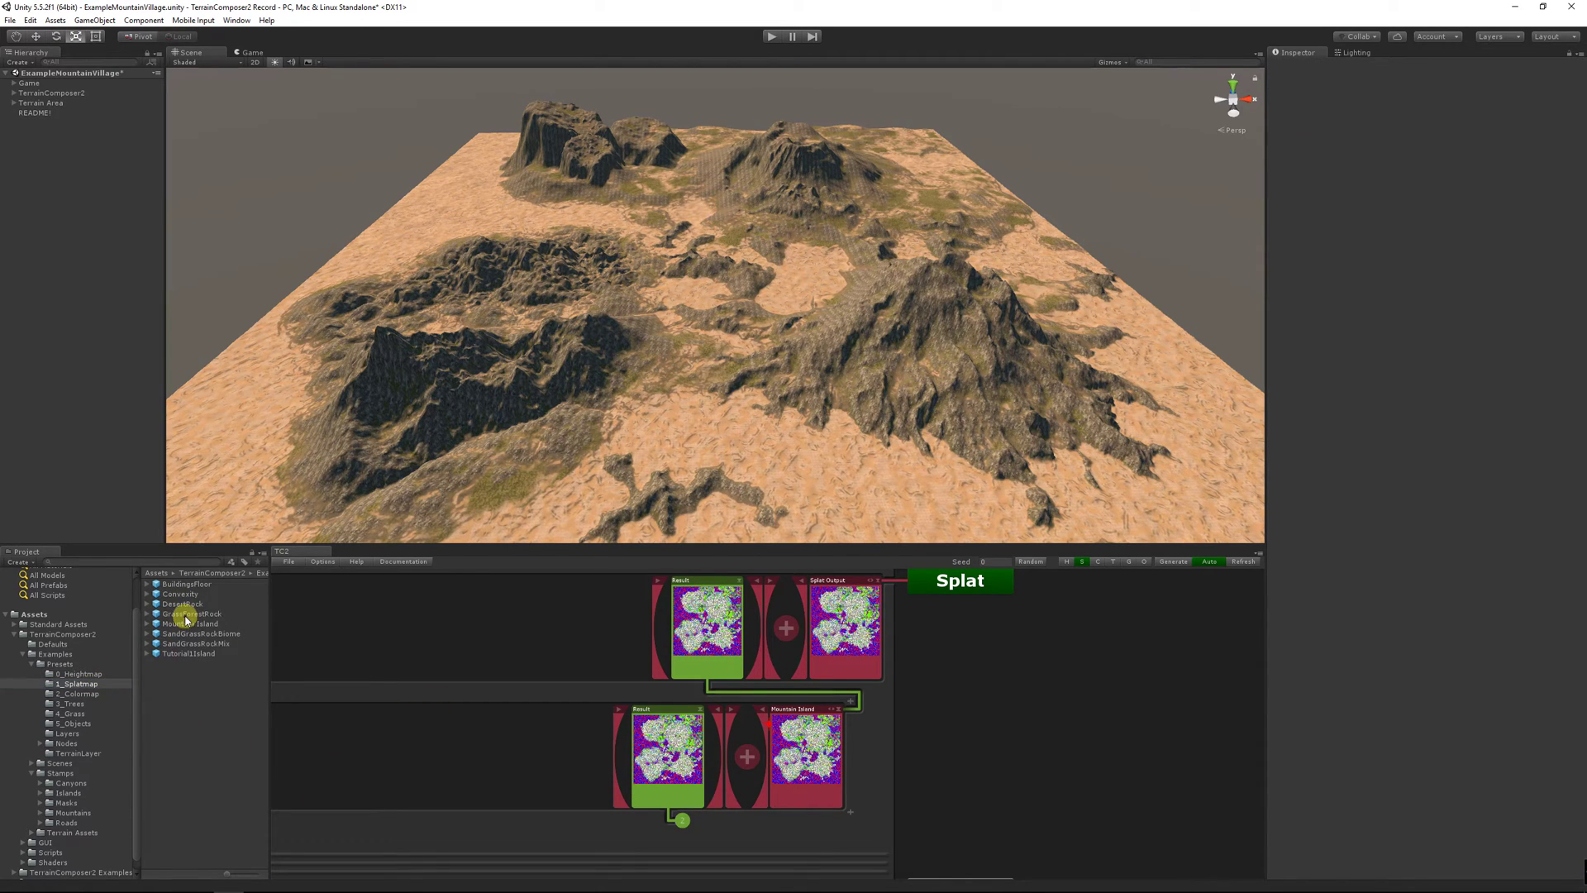
pyautogui.moveTo(218, 616); pyautogui.dragTo(612, 674)
pyautogui.moveTo(709, 648); pyautogui.dragTo(709, 648)
pyautogui.moveTo(761, 793); pyautogui.dragTo(761, 727, button='middle')
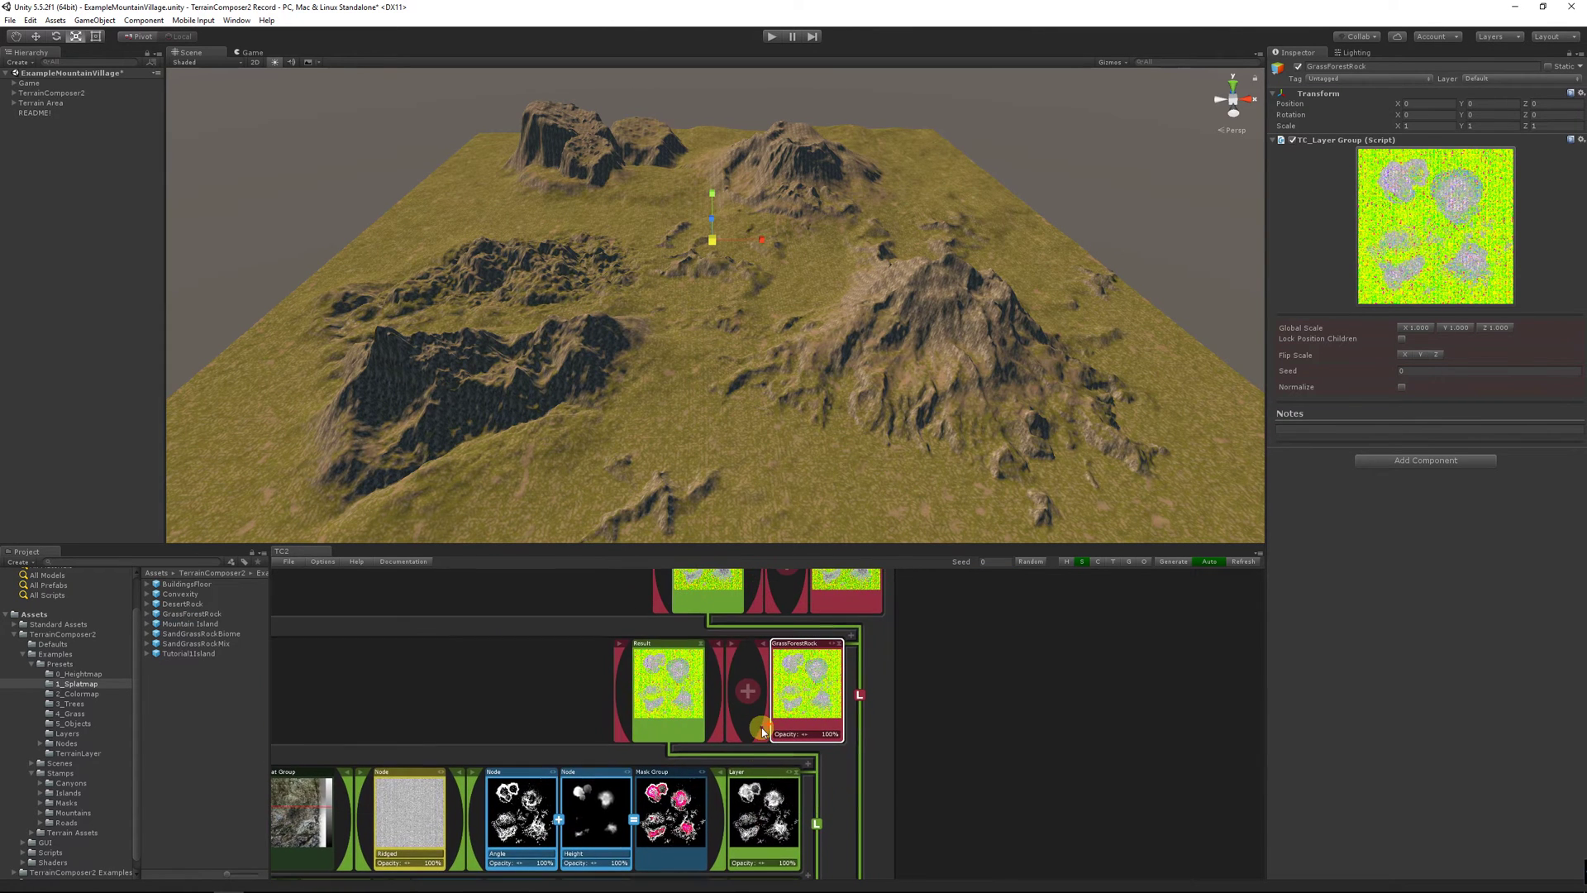
pyautogui.click(703, 644)
# Mask GrassForestRock with a circle scaled to about 2.5, its global height curve active, placed at the terrain's front right
pyautogui.scroll(3, 728, 657)
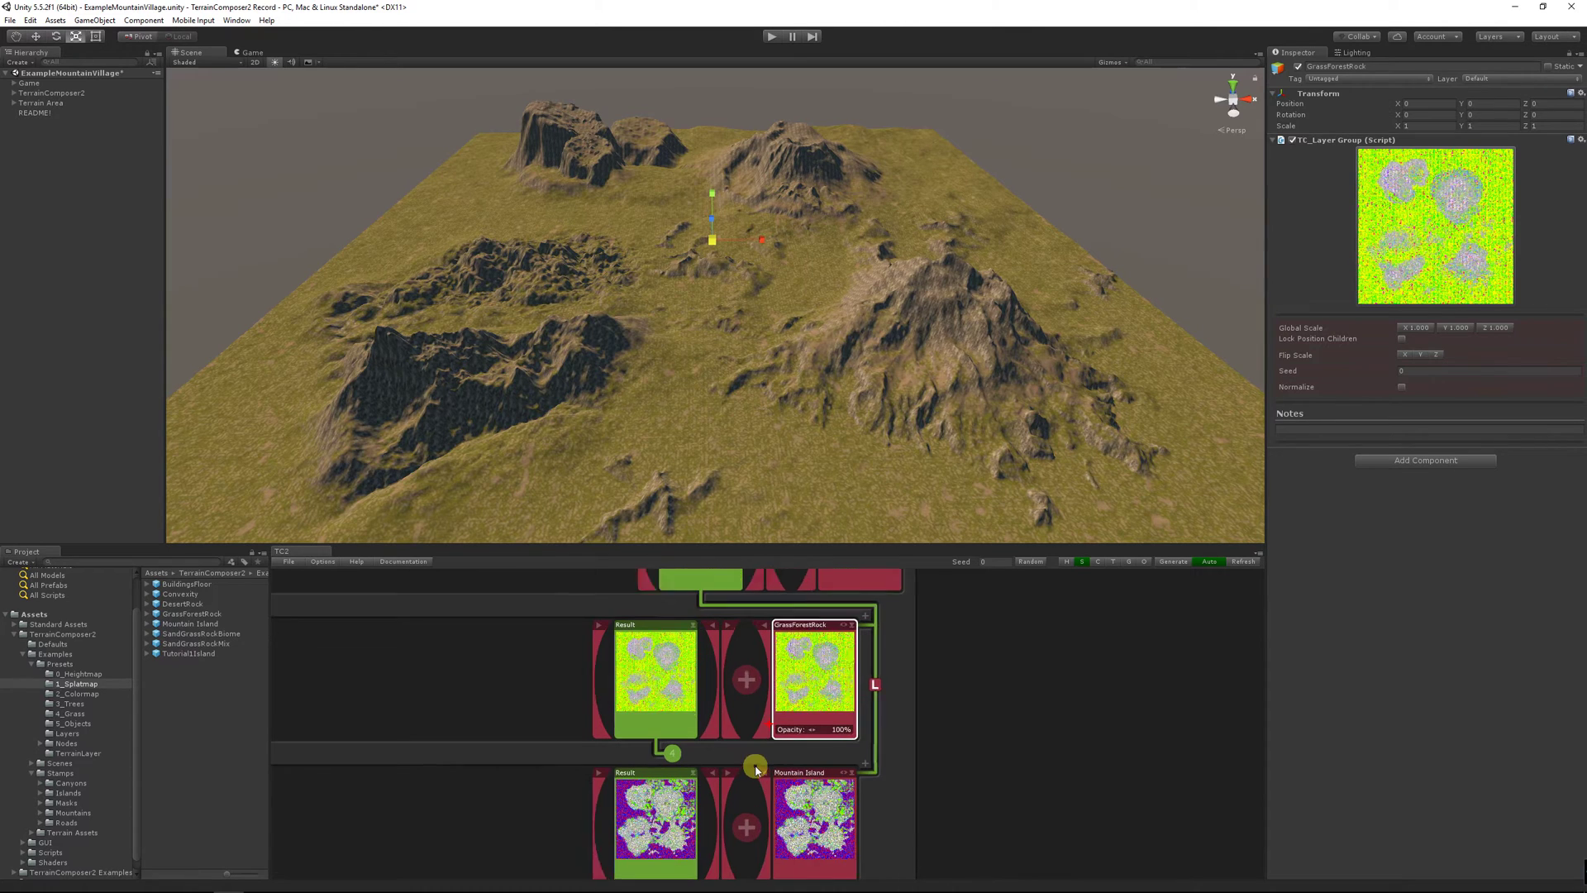
pyautogui.click(741, 666)
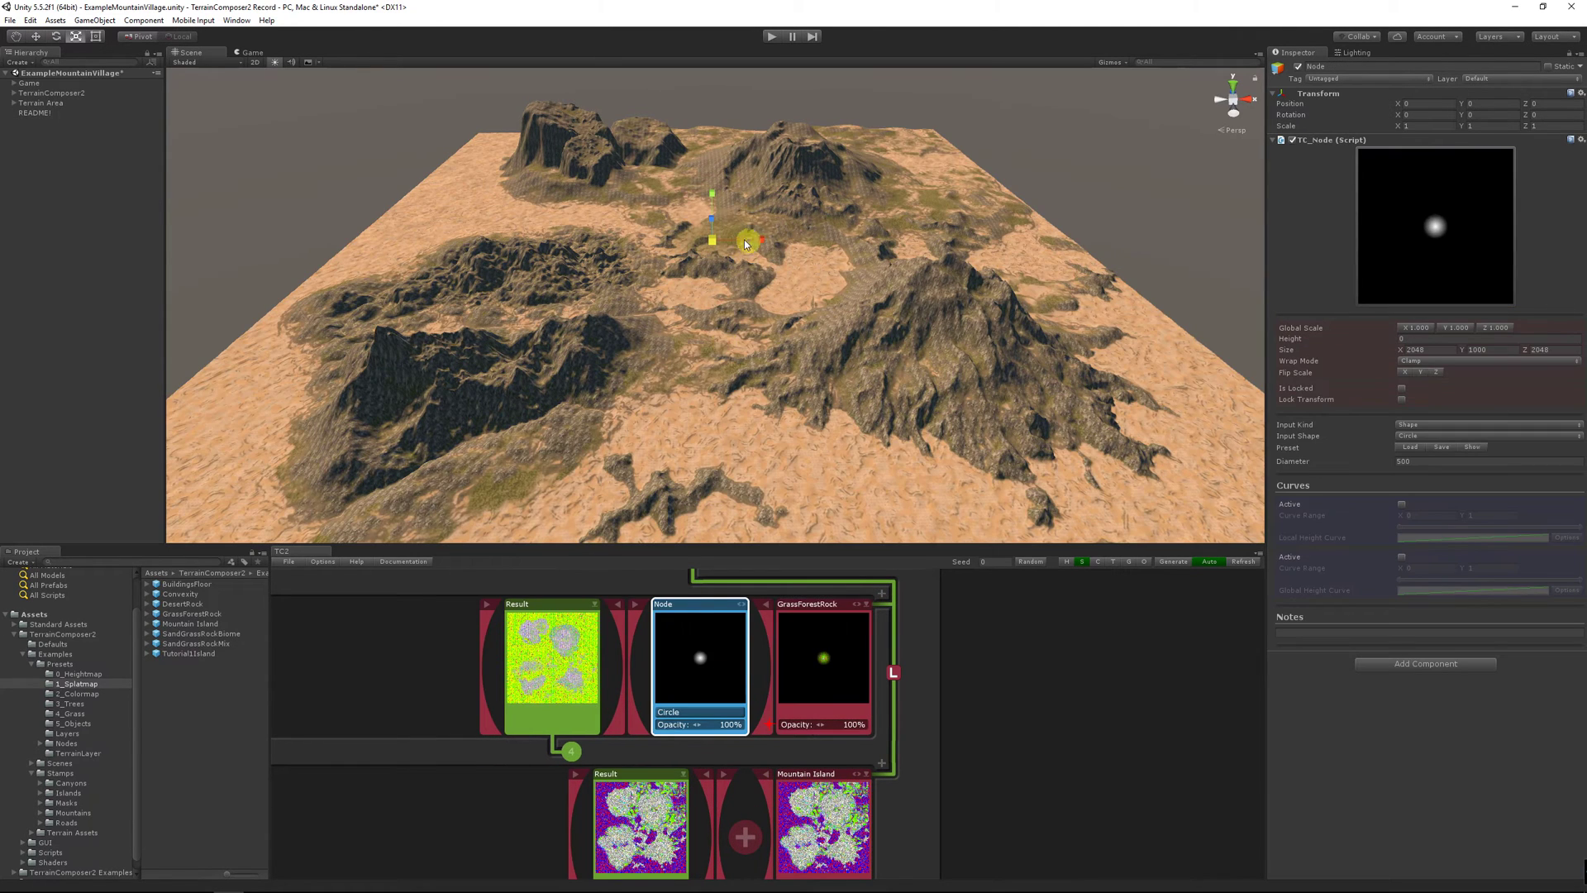
pyautogui.moveTo(716, 241); pyautogui.dragTo(721, 132)
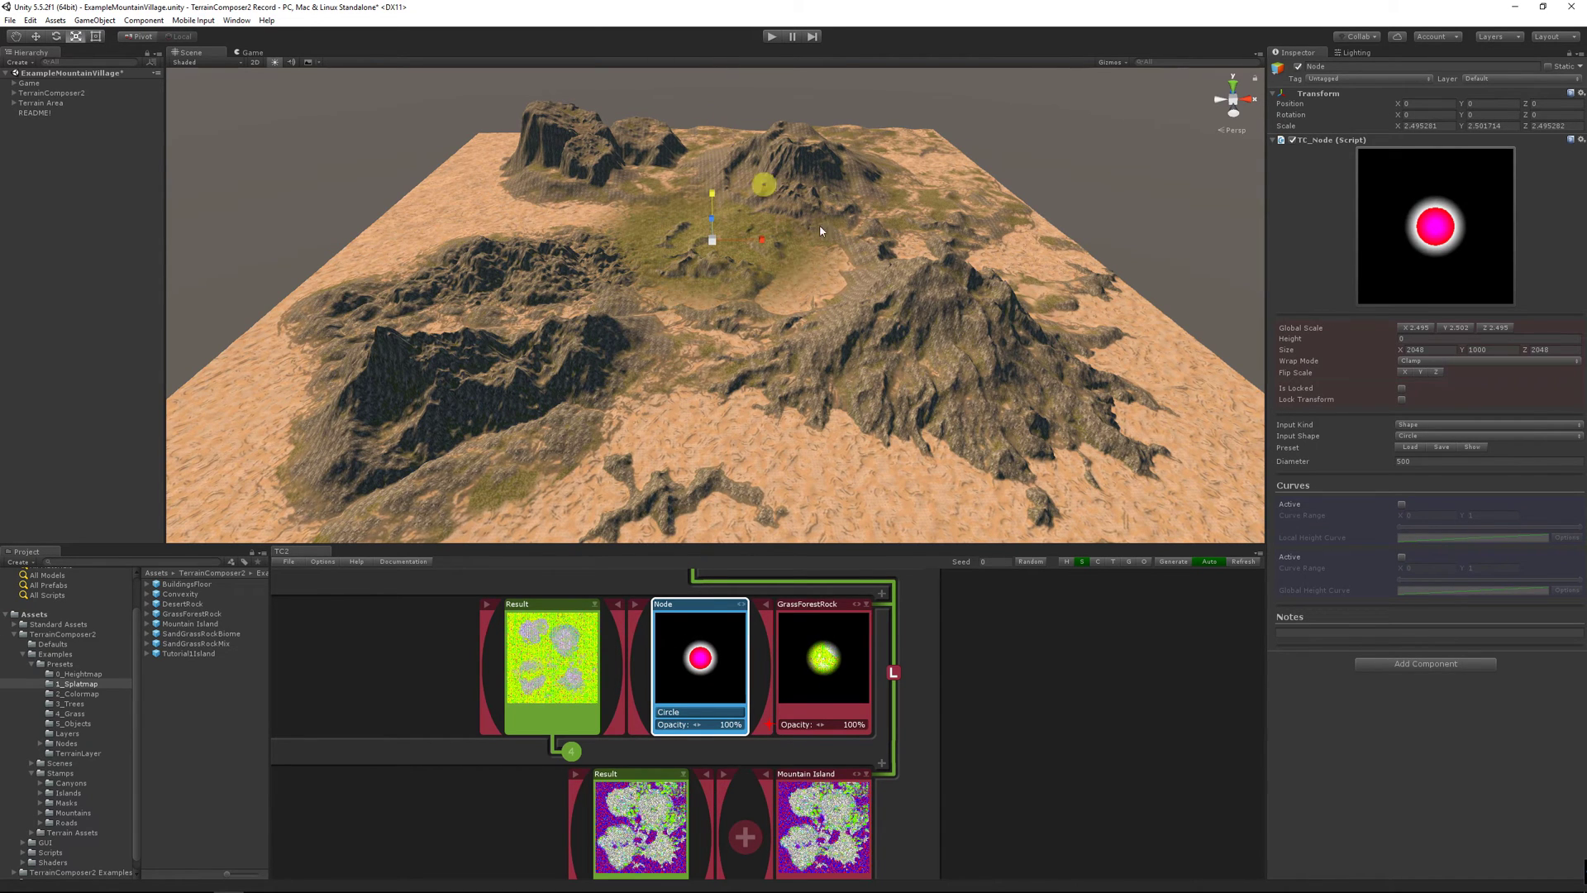
pyautogui.click(1401, 557)
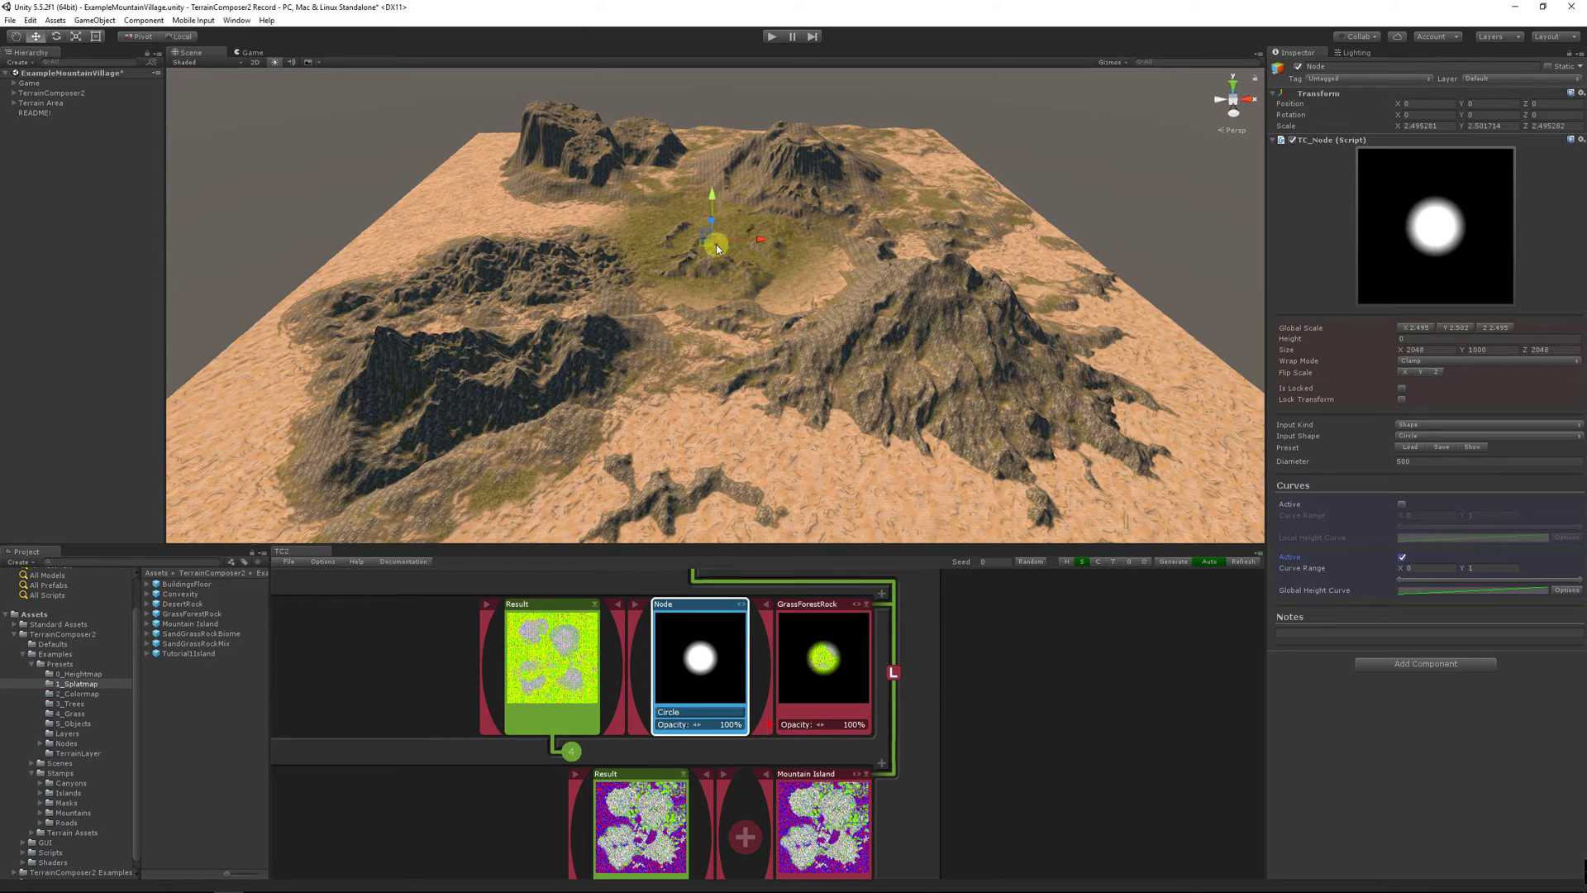
pyautogui.moveTo(716, 245); pyautogui.dragTo(900, 410)
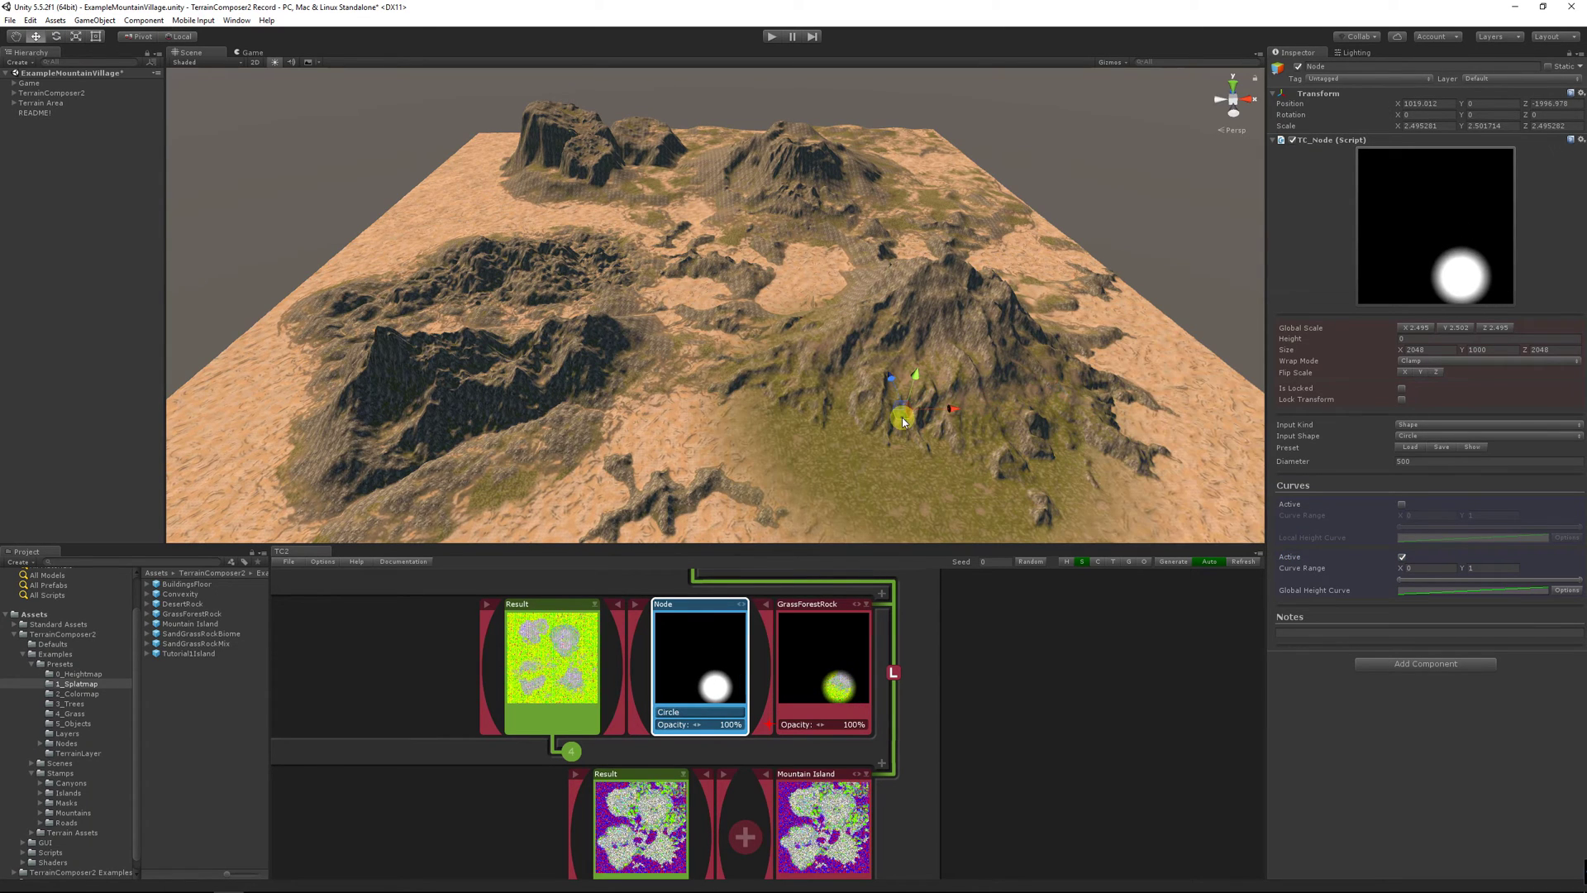
# Replace the mask's circle with the FlattenMask image, scaled horizontally to about 2.89 and positioned over the front-right mountain
pyautogui.click(66, 803)
pyautogui.moveTo(165, 595); pyautogui.dragTo(703, 652)
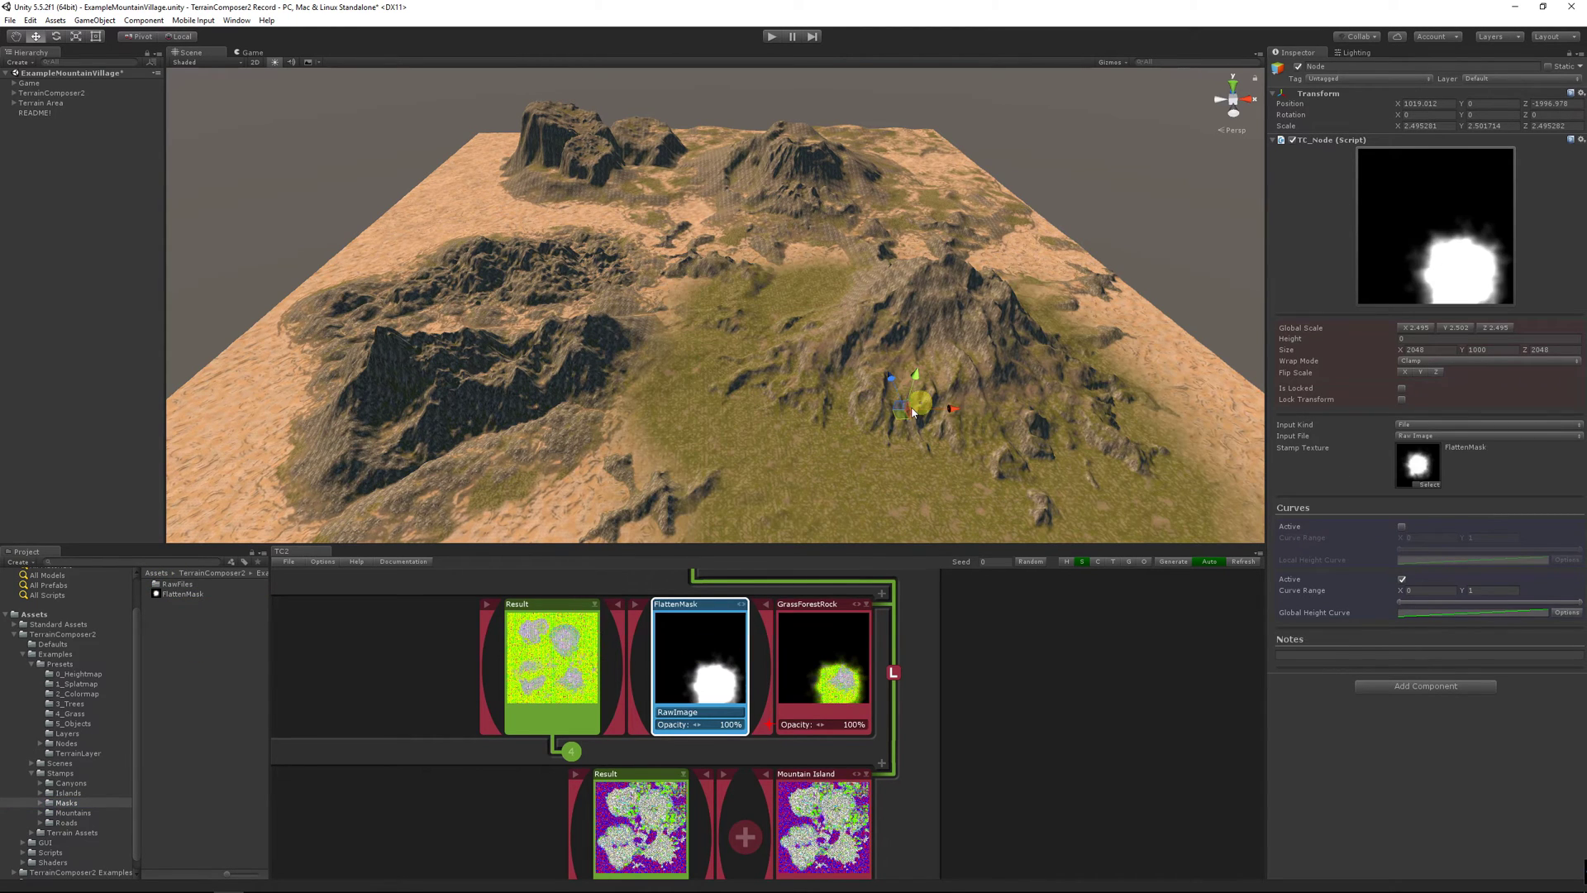
pyautogui.moveTo(903, 416); pyautogui.dragTo(1006, 388)
pyautogui.keyDown('alt'); pyautogui.moveTo(768, 401); pyautogui.dragTo(875, 424); pyautogui.keyUp('alt')
pyautogui.click(835, 438)
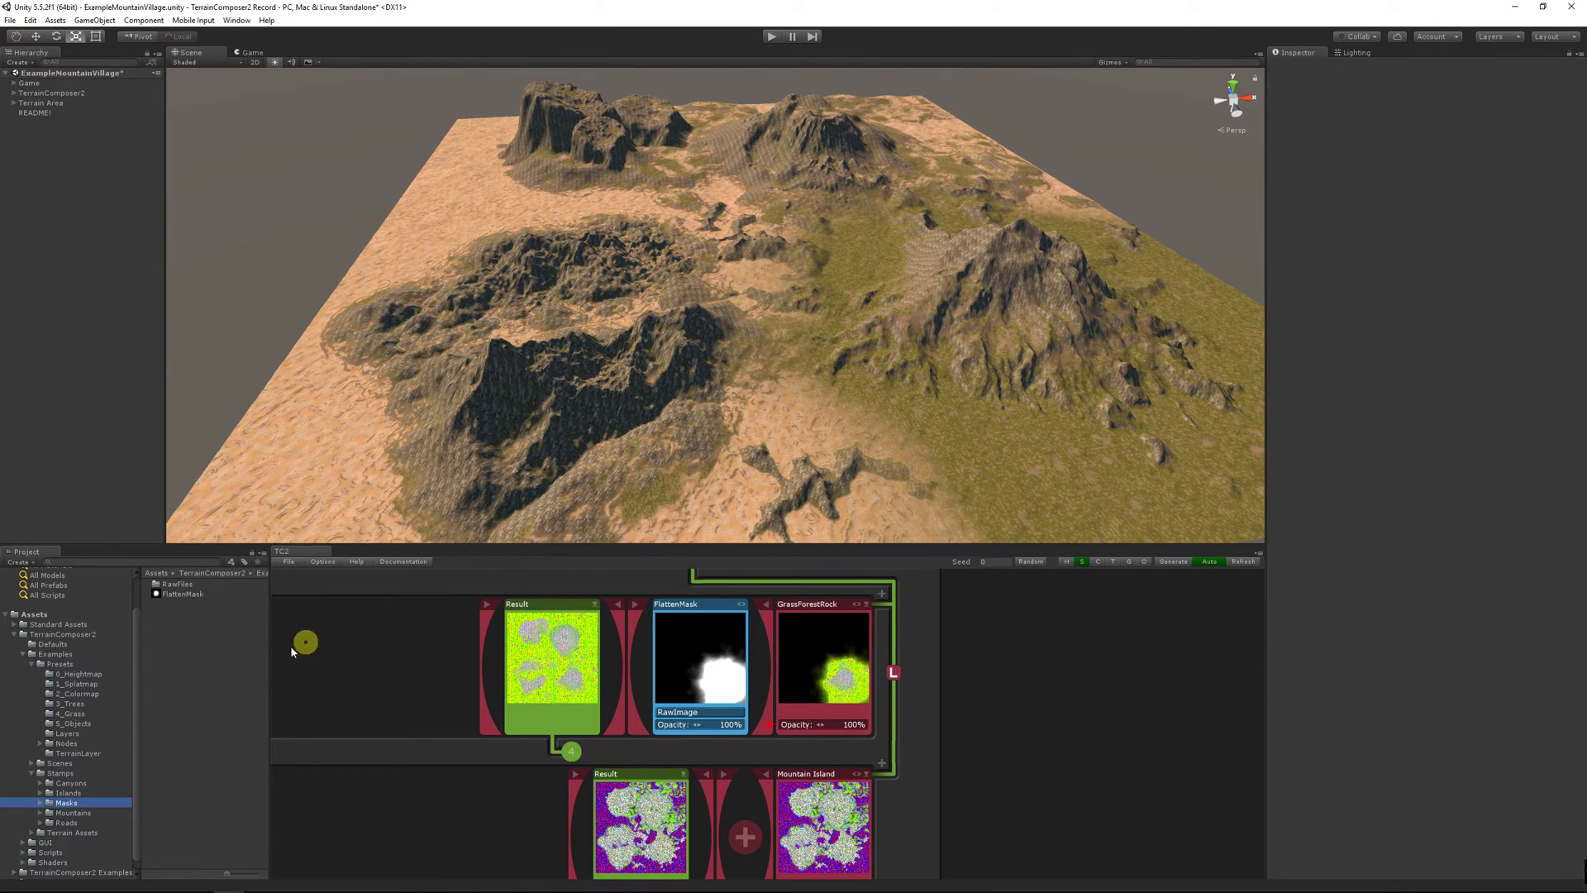
# Add the DesertRock splatmap preset above GrassForestRock and collapse its child layers
pyautogui.click(90, 685)
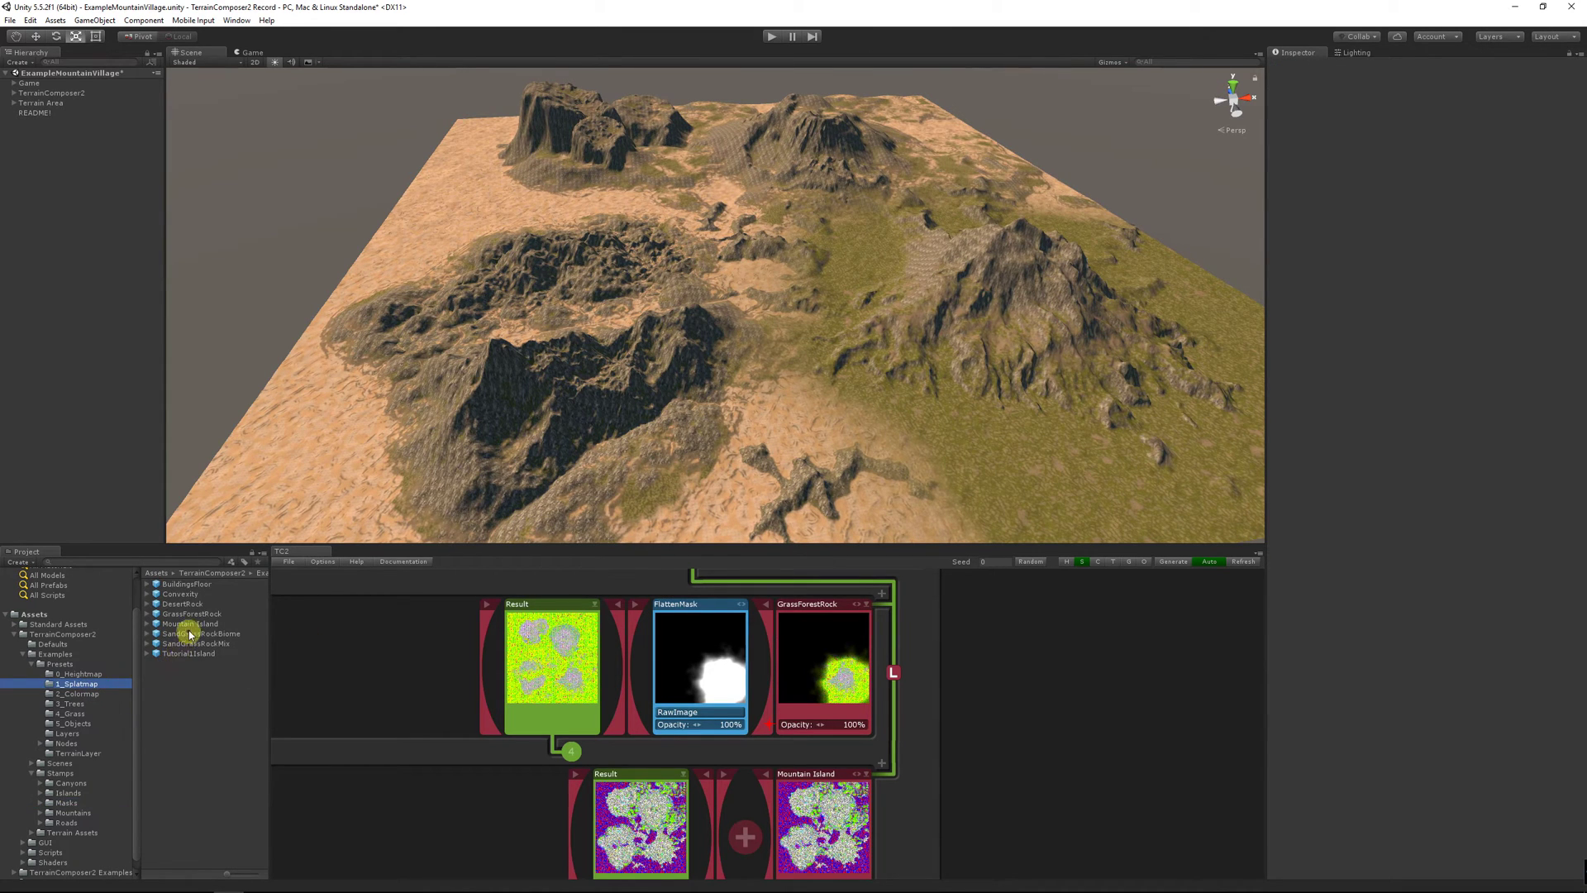
pyautogui.moveTo(195, 613)
pyautogui.mouseDown()
pyautogui.moveTo(676, 649)
pyautogui.moveTo(820, 643)
pyautogui.mouseUp()
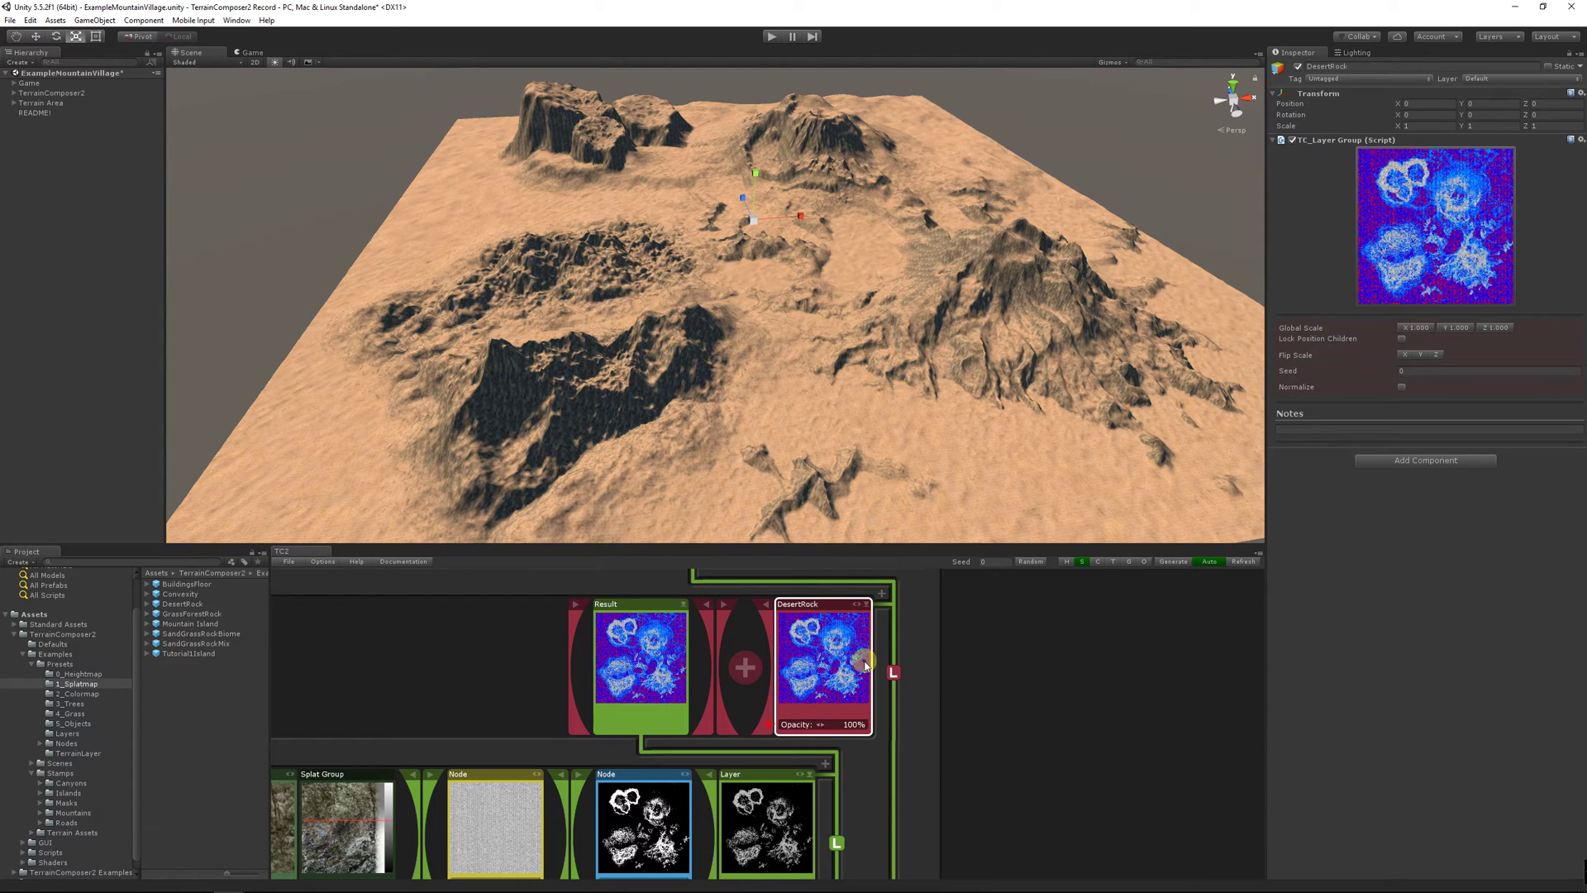
pyautogui.click(685, 606)
# Copy GrassForestRock's FlattenMask onto DesertRock, move the copy over the terrain's back-left hills and scale it horizontally to about 2.69
pyautogui.click(696, 824)
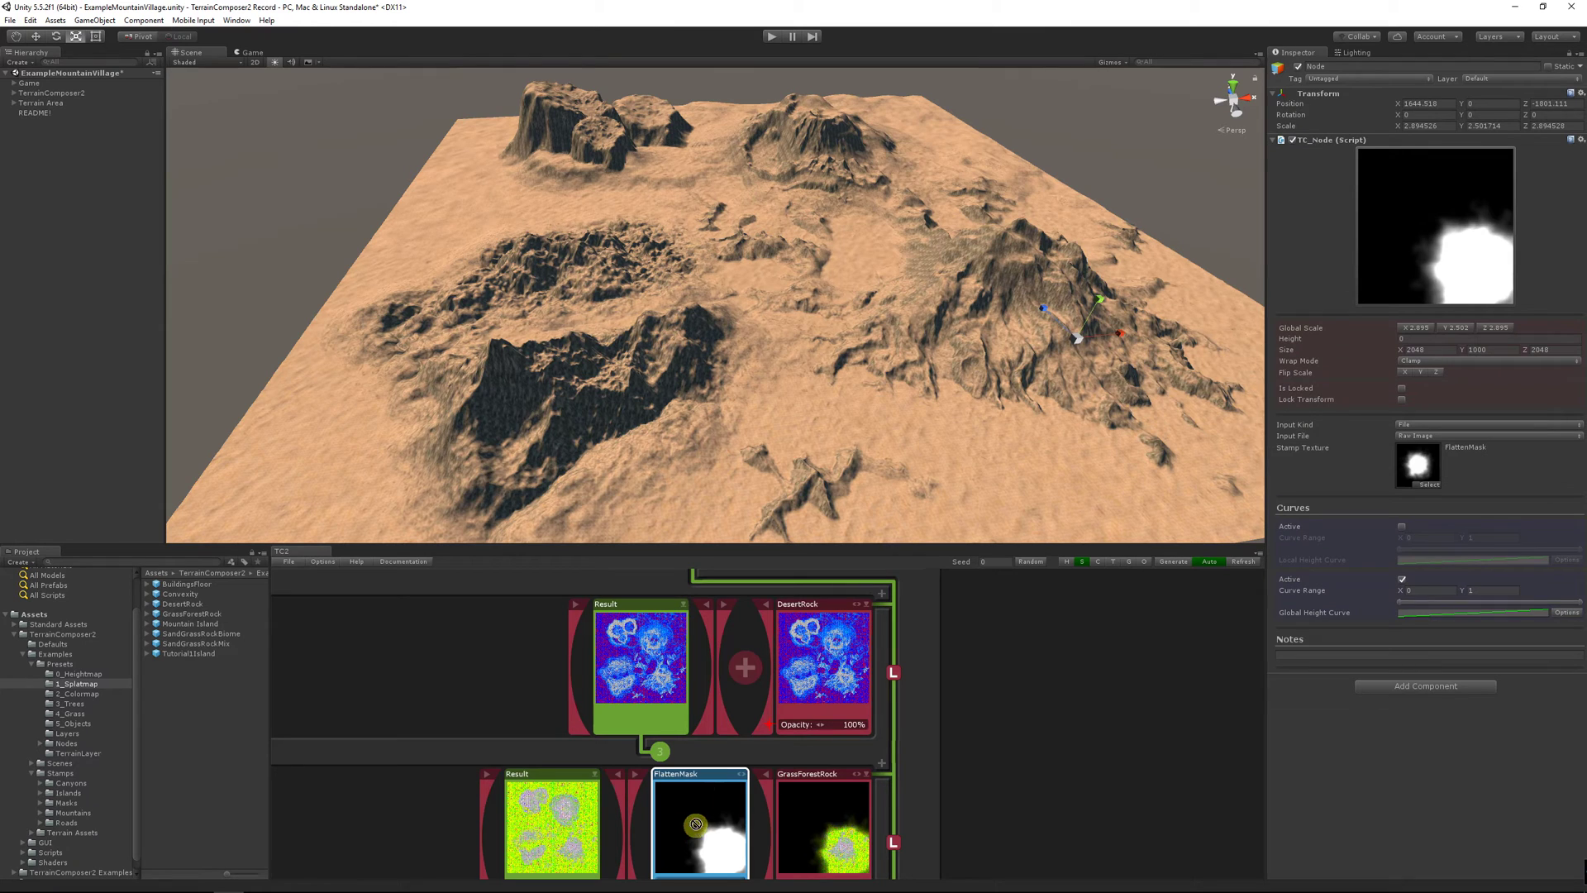
pyautogui.moveTo(696, 824); pyautogui.dragTo(744, 673)
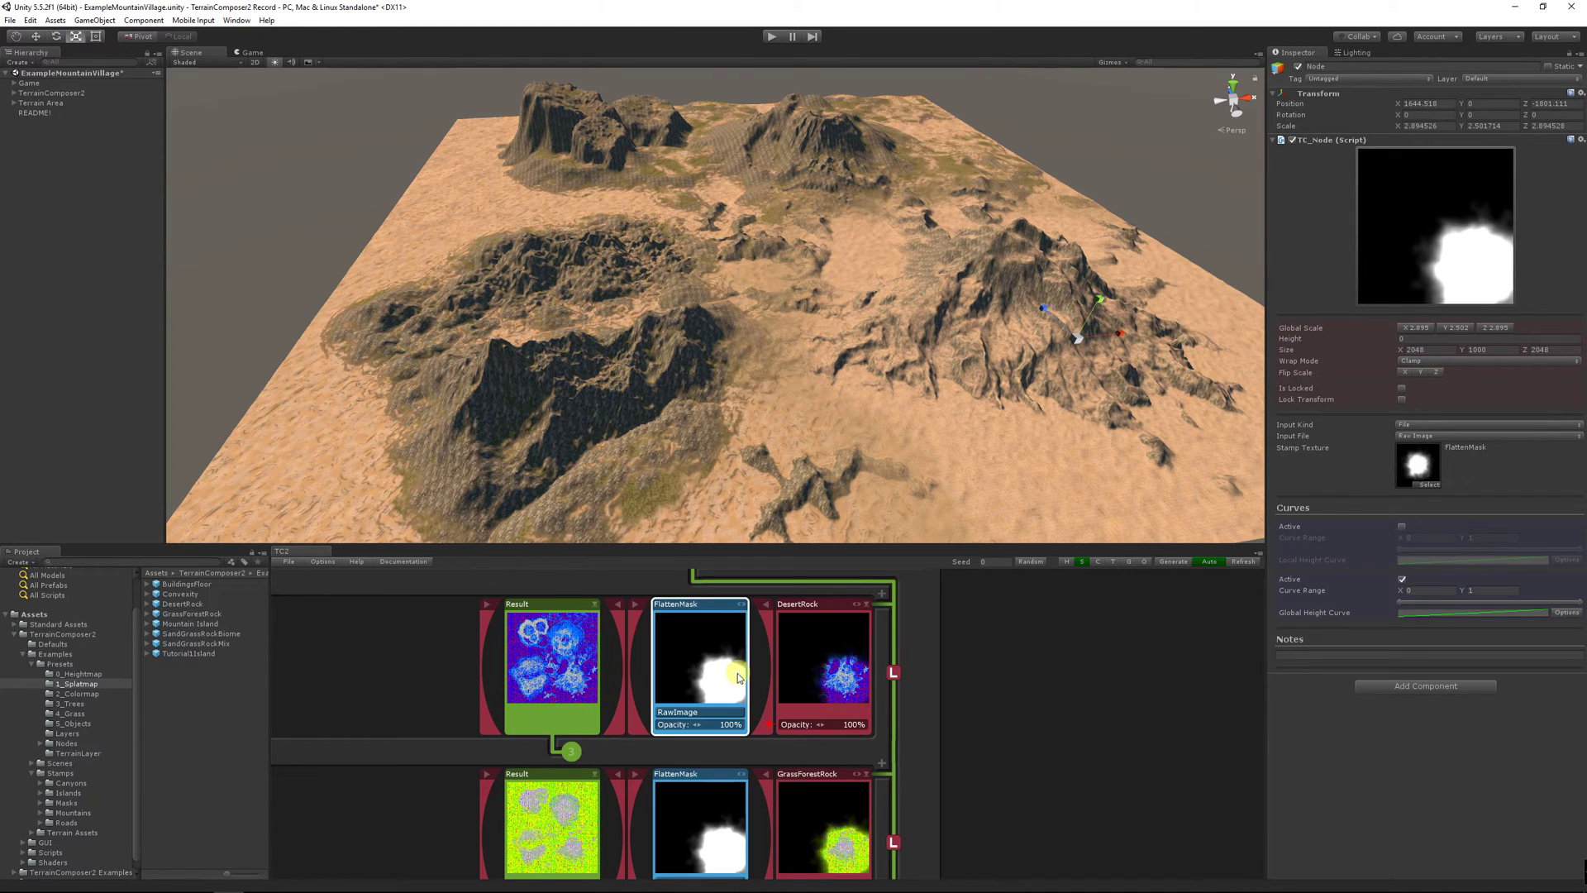
pyautogui.press('w')
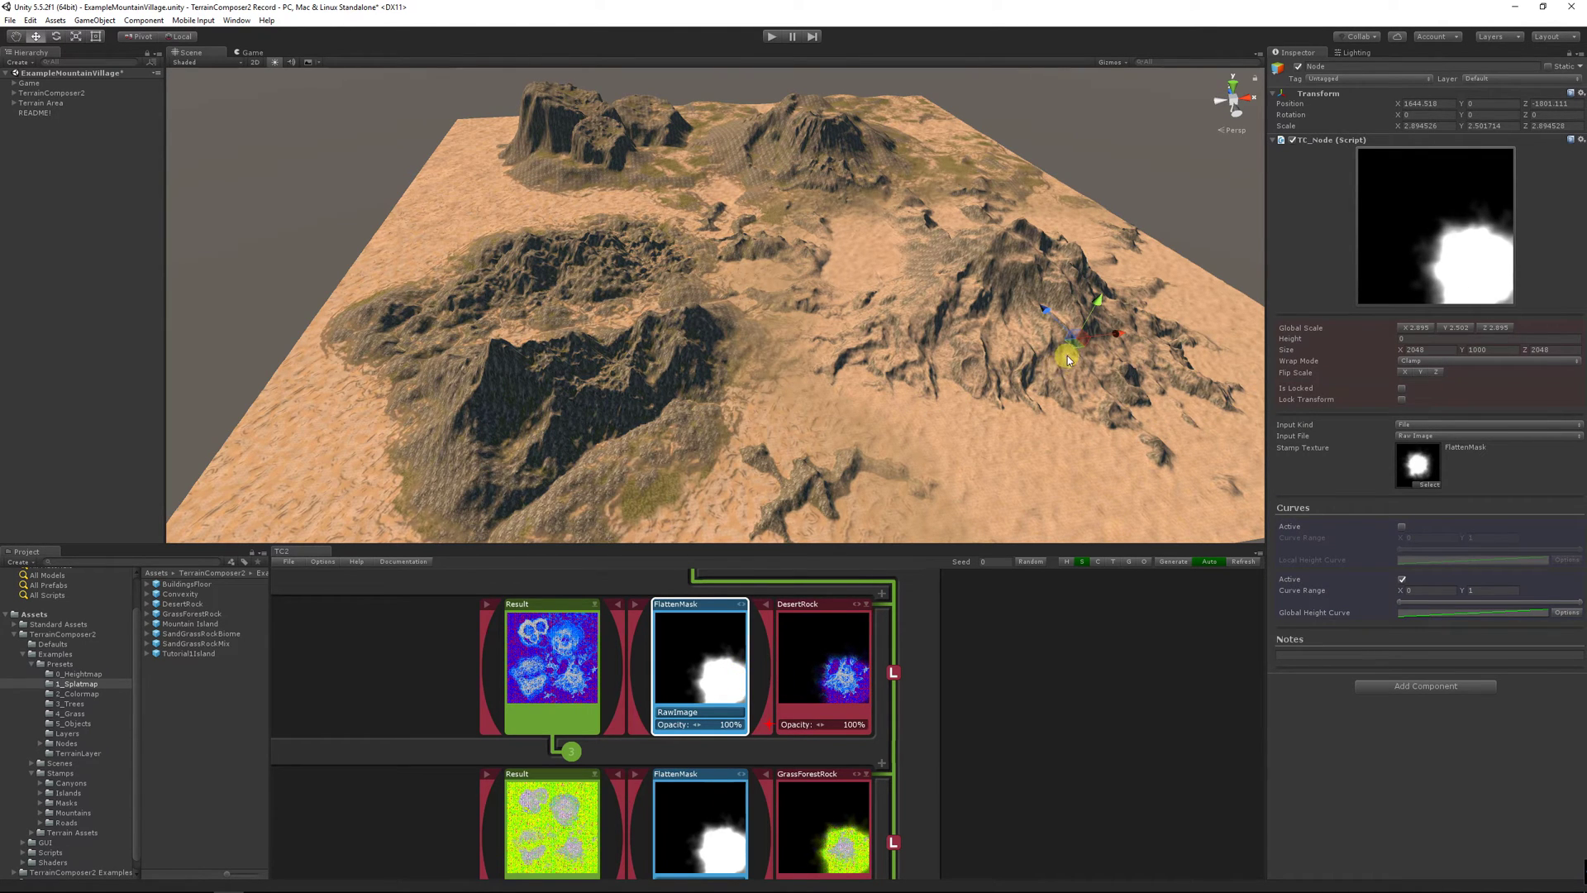
pyautogui.moveTo(1075, 348); pyautogui.dragTo(643, 147)
pyautogui.press('r')
pyautogui.press('w')
pyautogui.press('r')
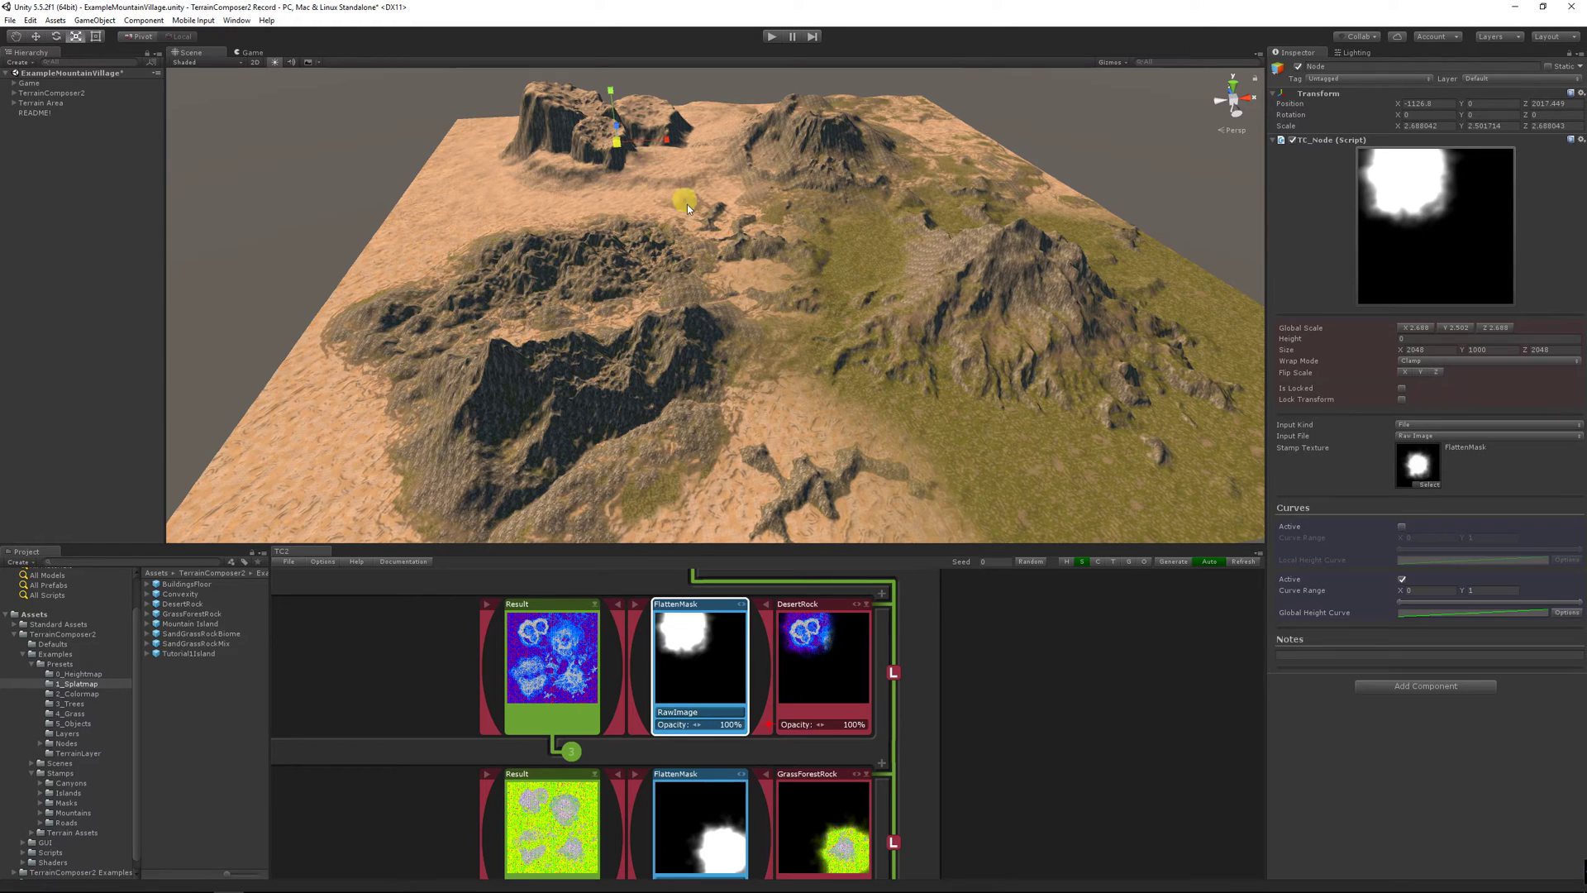
# Add the SandGrassRockMix splatmap preset above DesertRock and collapse its child layers
pyautogui.scroll(3, 852, 680)
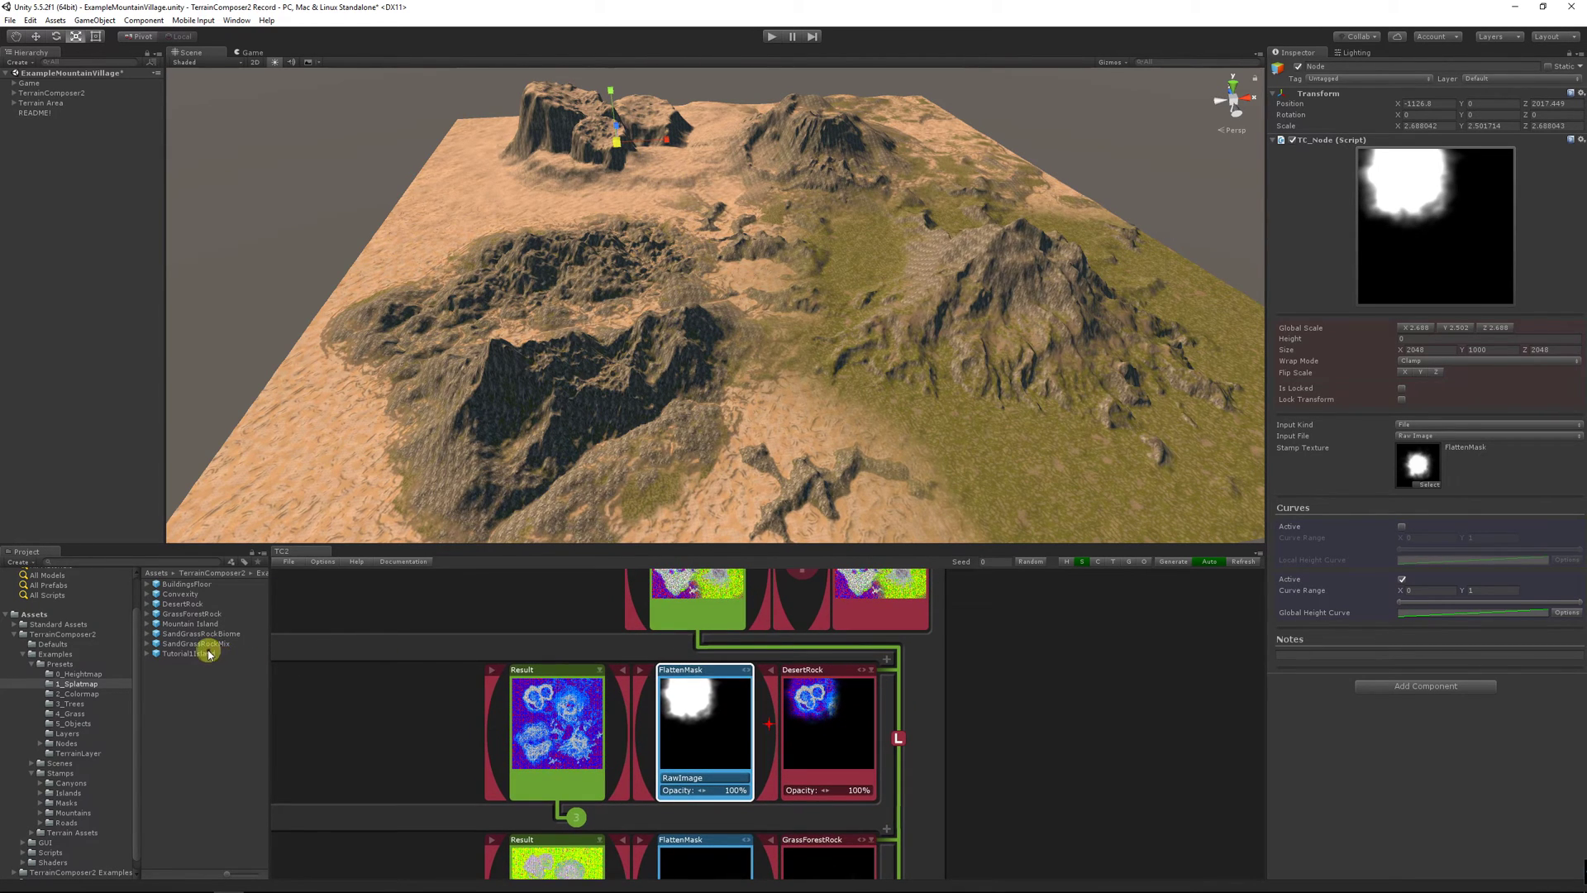
pyautogui.moveTo(201, 647); pyautogui.dragTo(817, 709)
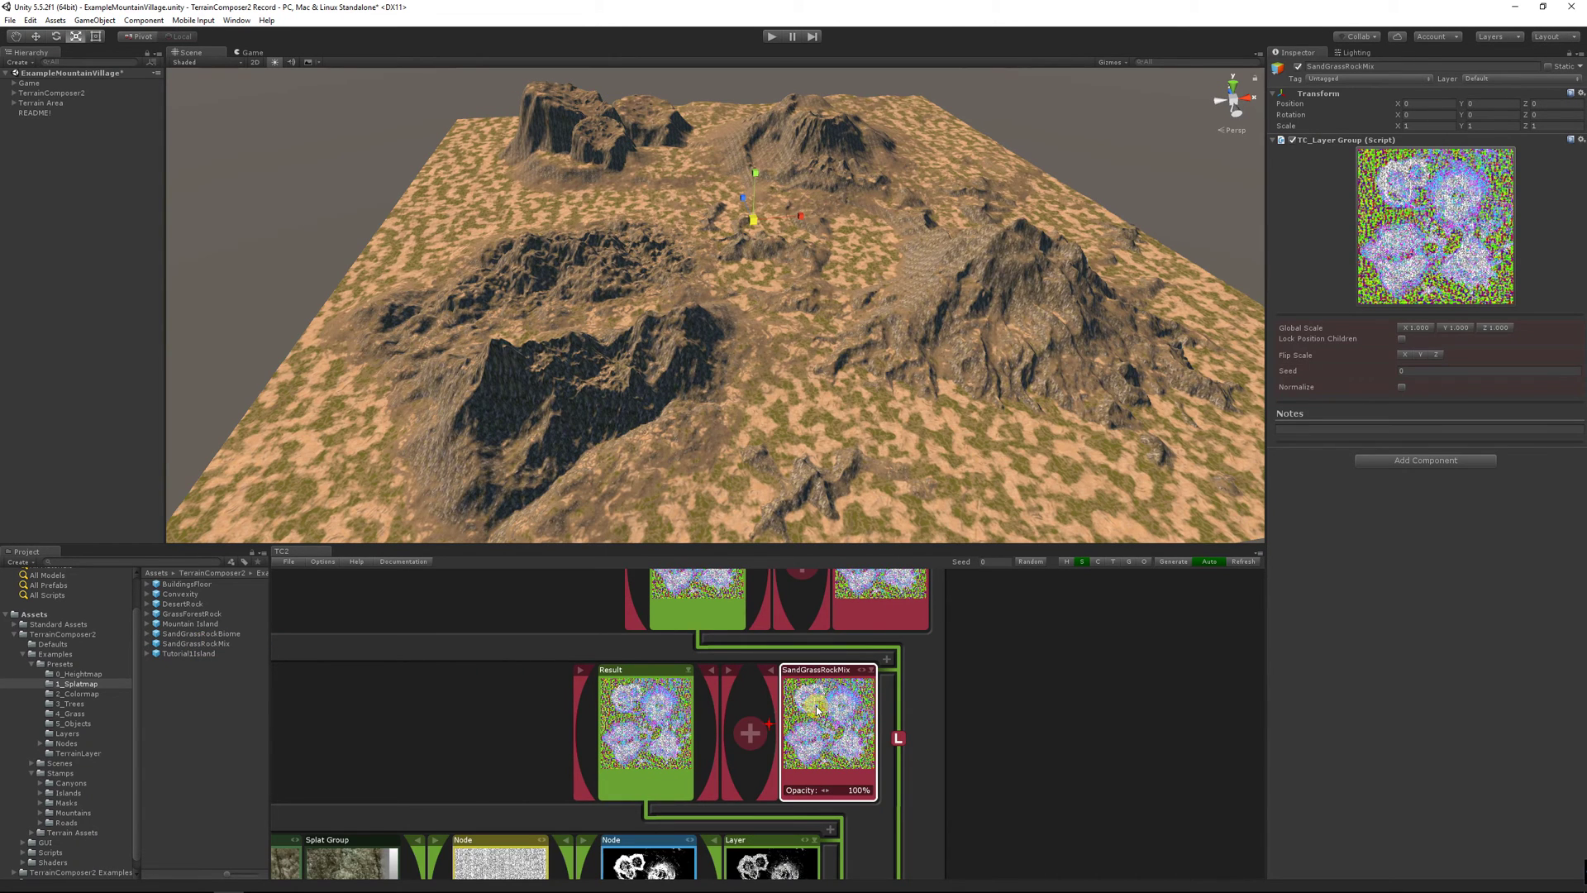
pyautogui.moveTo(775, 746); pyautogui.dragTo(795, 680, button='middle')
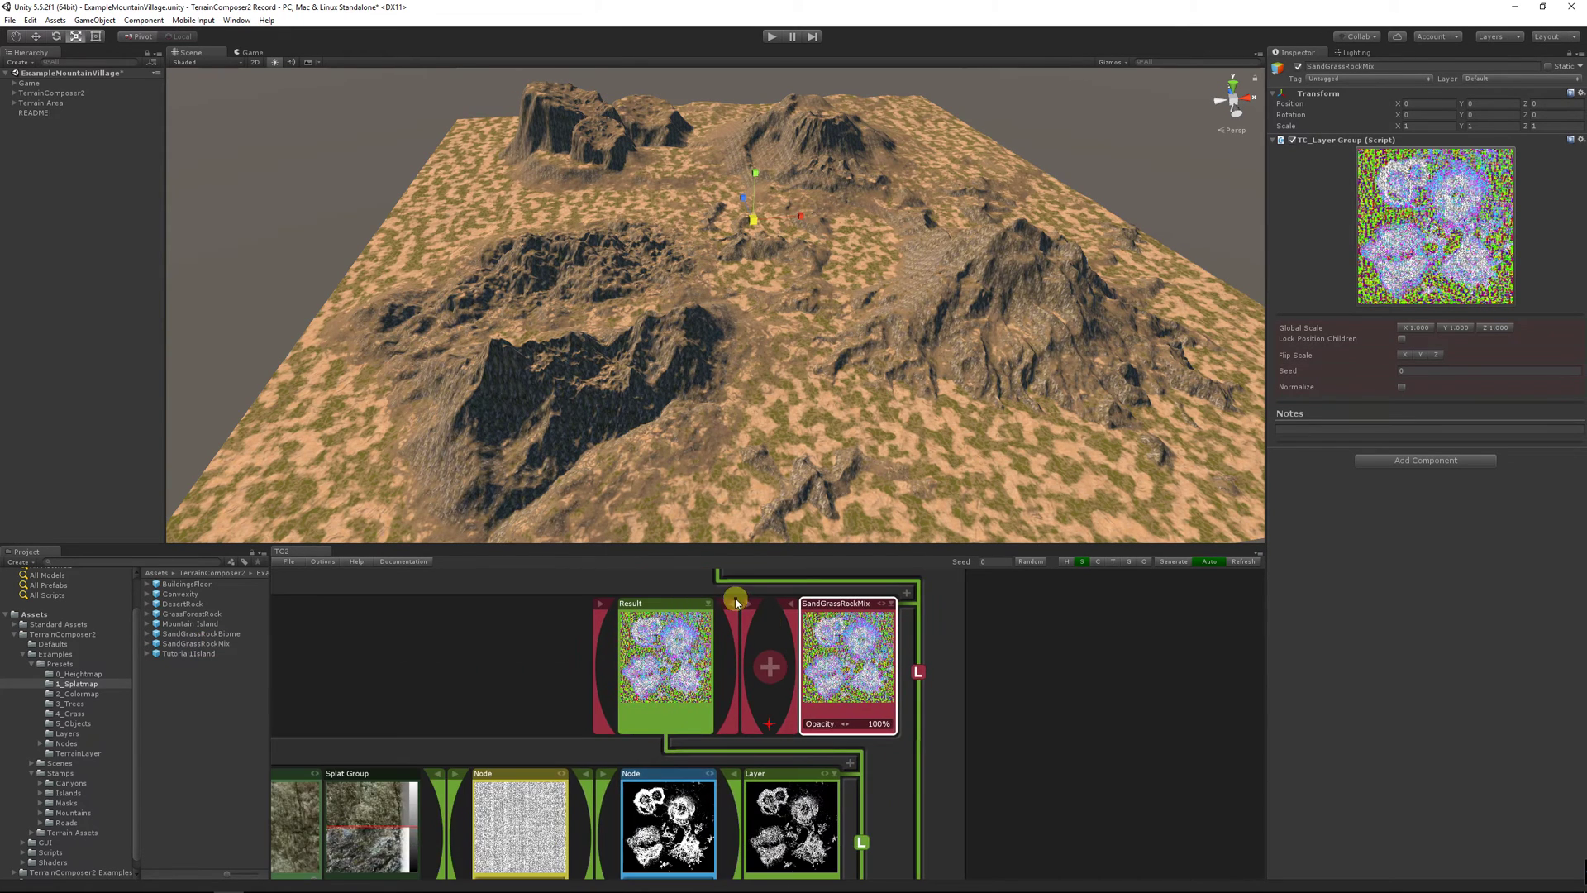
pyautogui.click(708, 606)
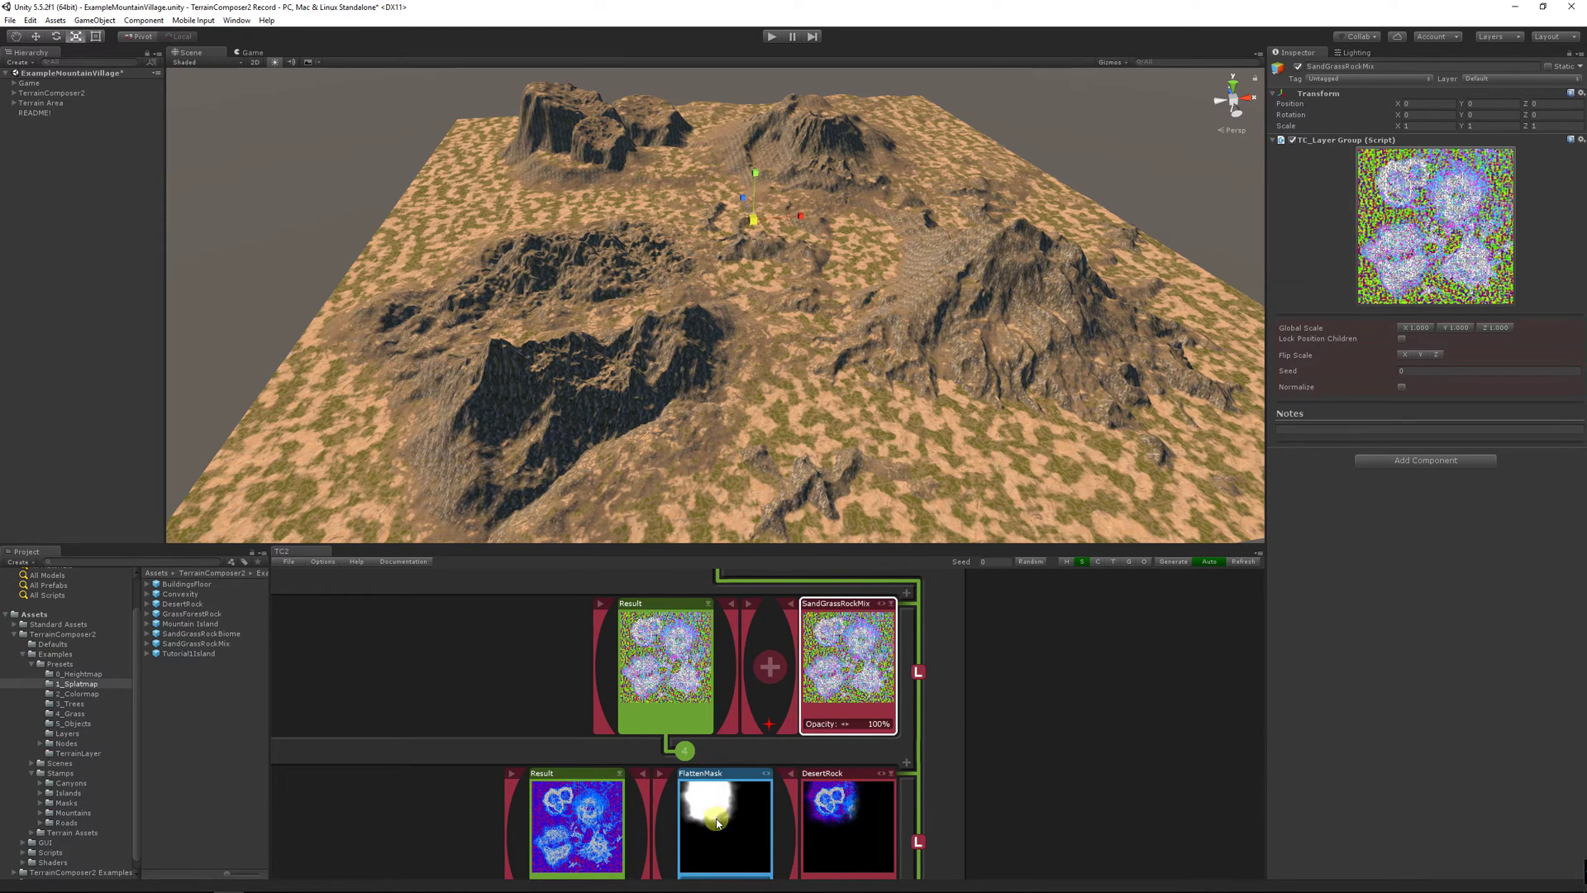
# Copy DesertRock's FlattenMask onto SandGrassRockMix and fit it over the terrain's front left, scaled to about 3.29 in X and 2.03 in Z
pyautogui.moveTo(717, 822); pyautogui.dragTo(770, 671)
pyautogui.click(813, 260)
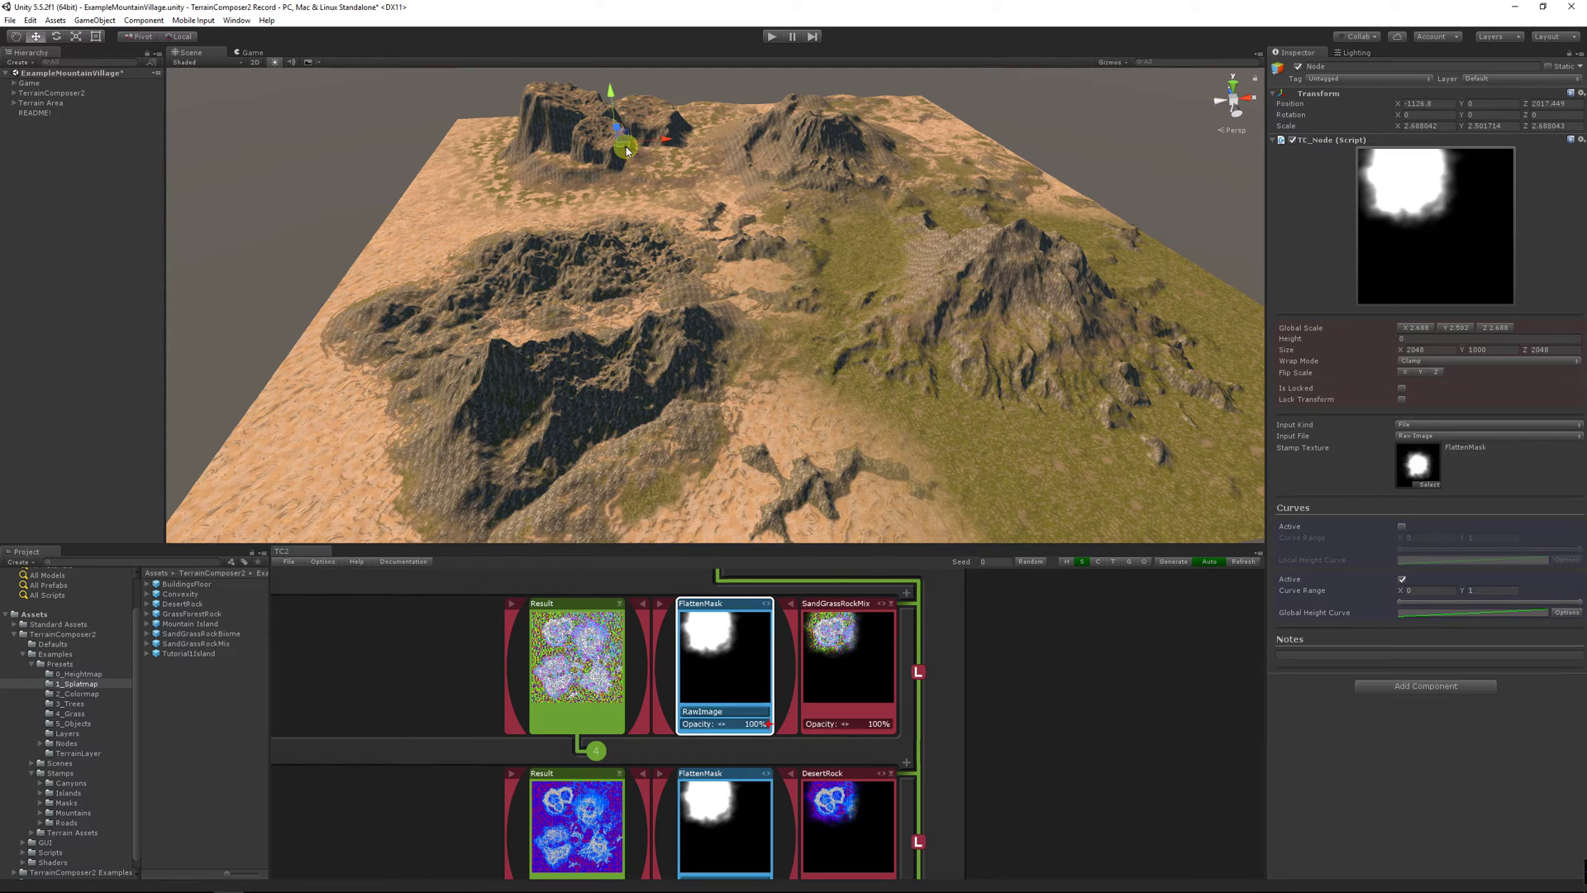
pyautogui.moveTo(625, 149); pyautogui.dragTo(473, 392)
pyautogui.press('r')
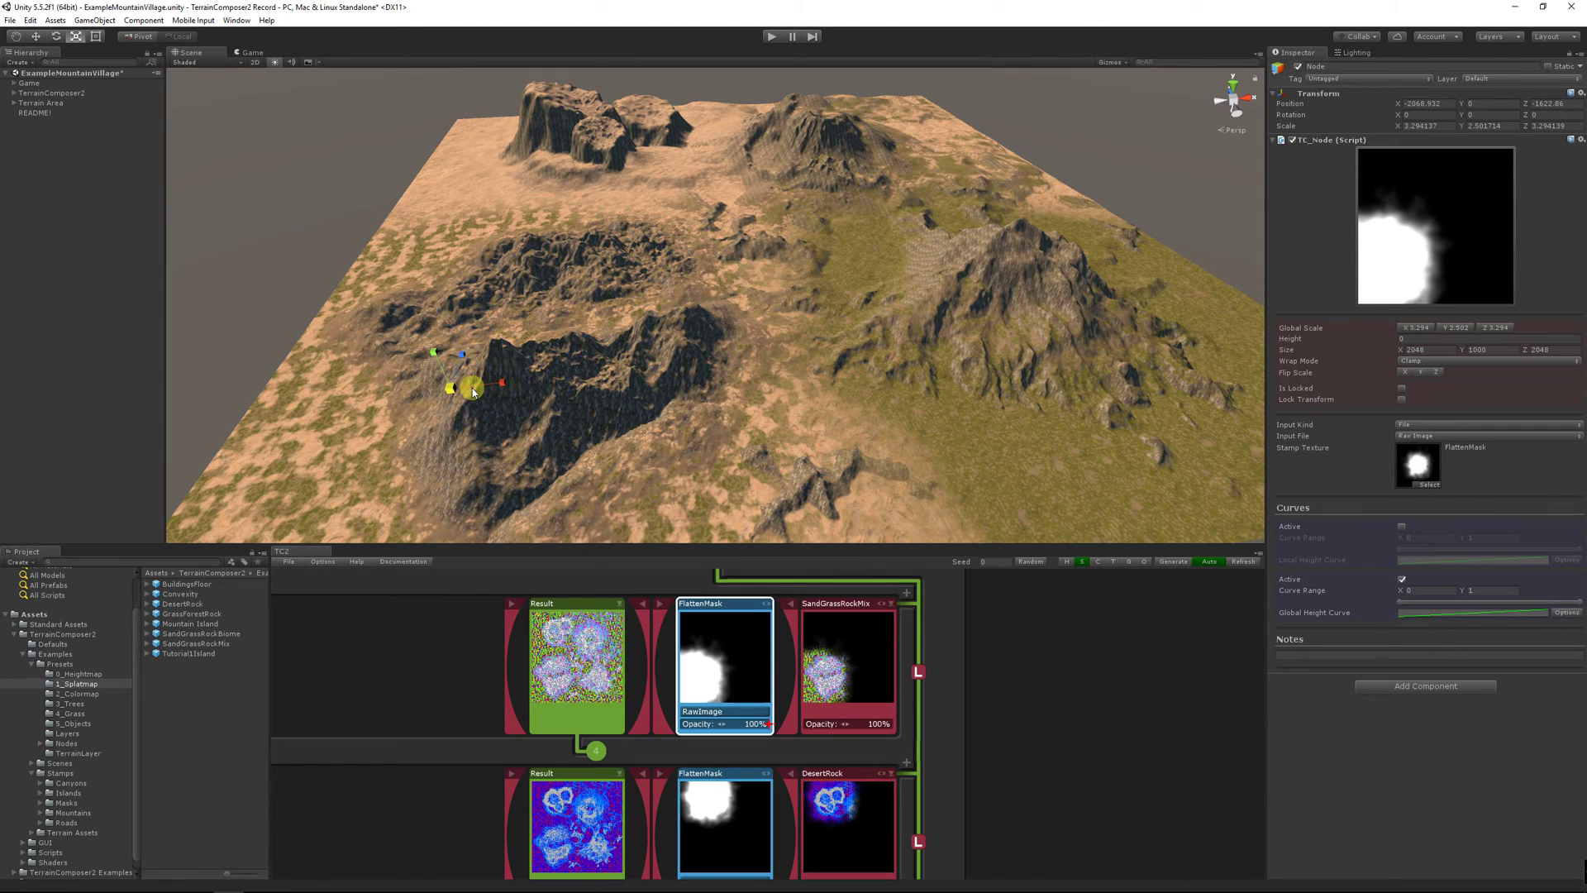
pyautogui.scroll(-5, 595, 443)
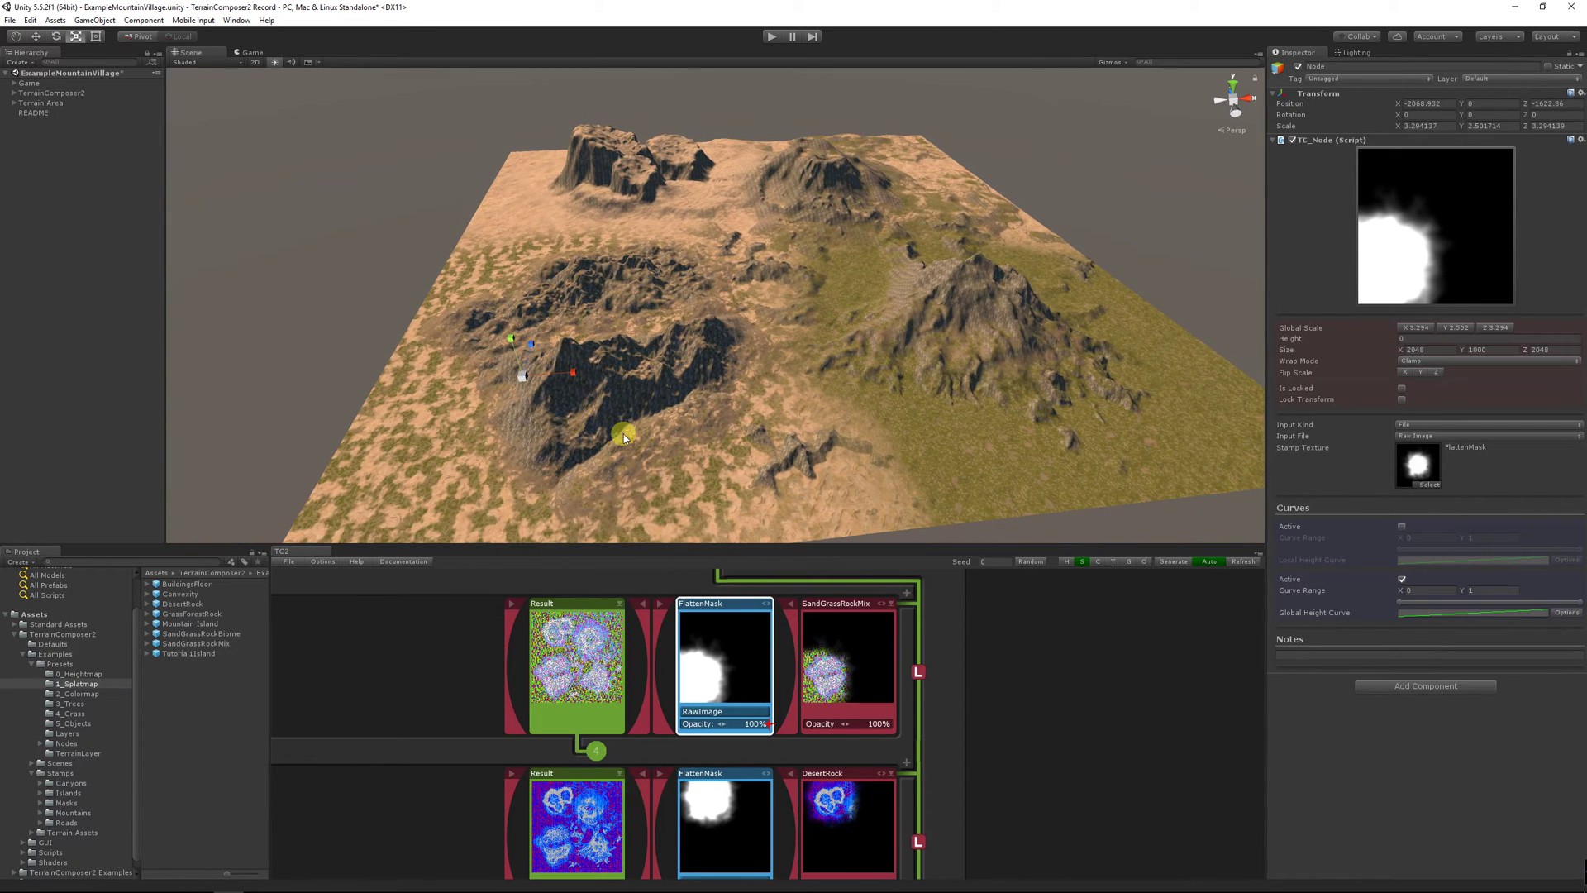
pyautogui.moveTo(539, 343); pyautogui.dragTo(569, 416)
pyautogui.press('w')
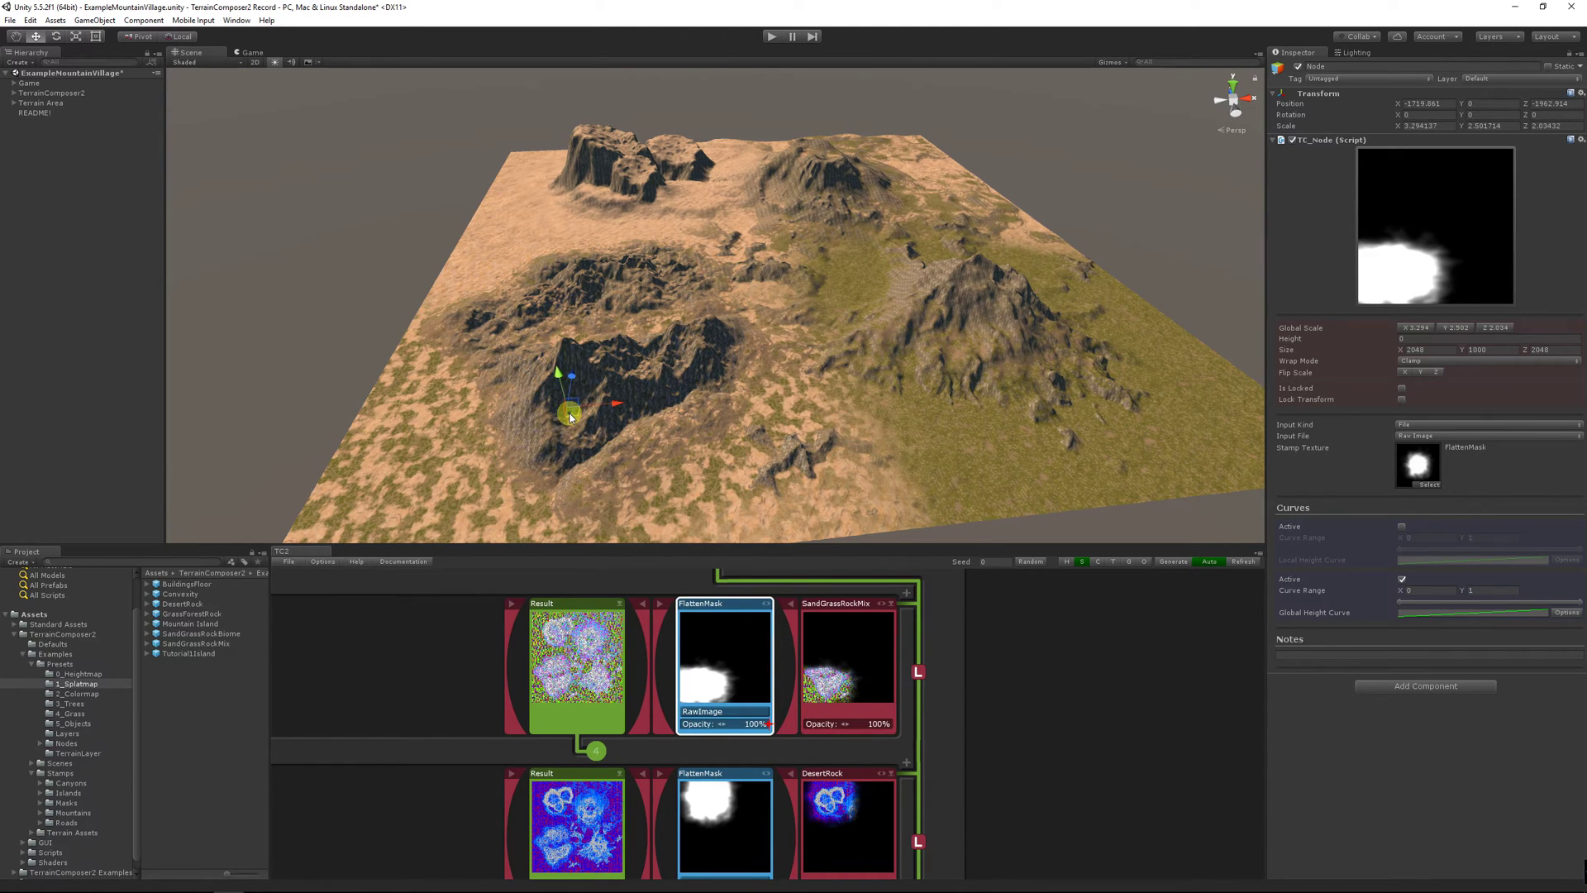
# Select the Splat Output group to view the combined splatmap
pyautogui.scroll(-2, 896, 686)
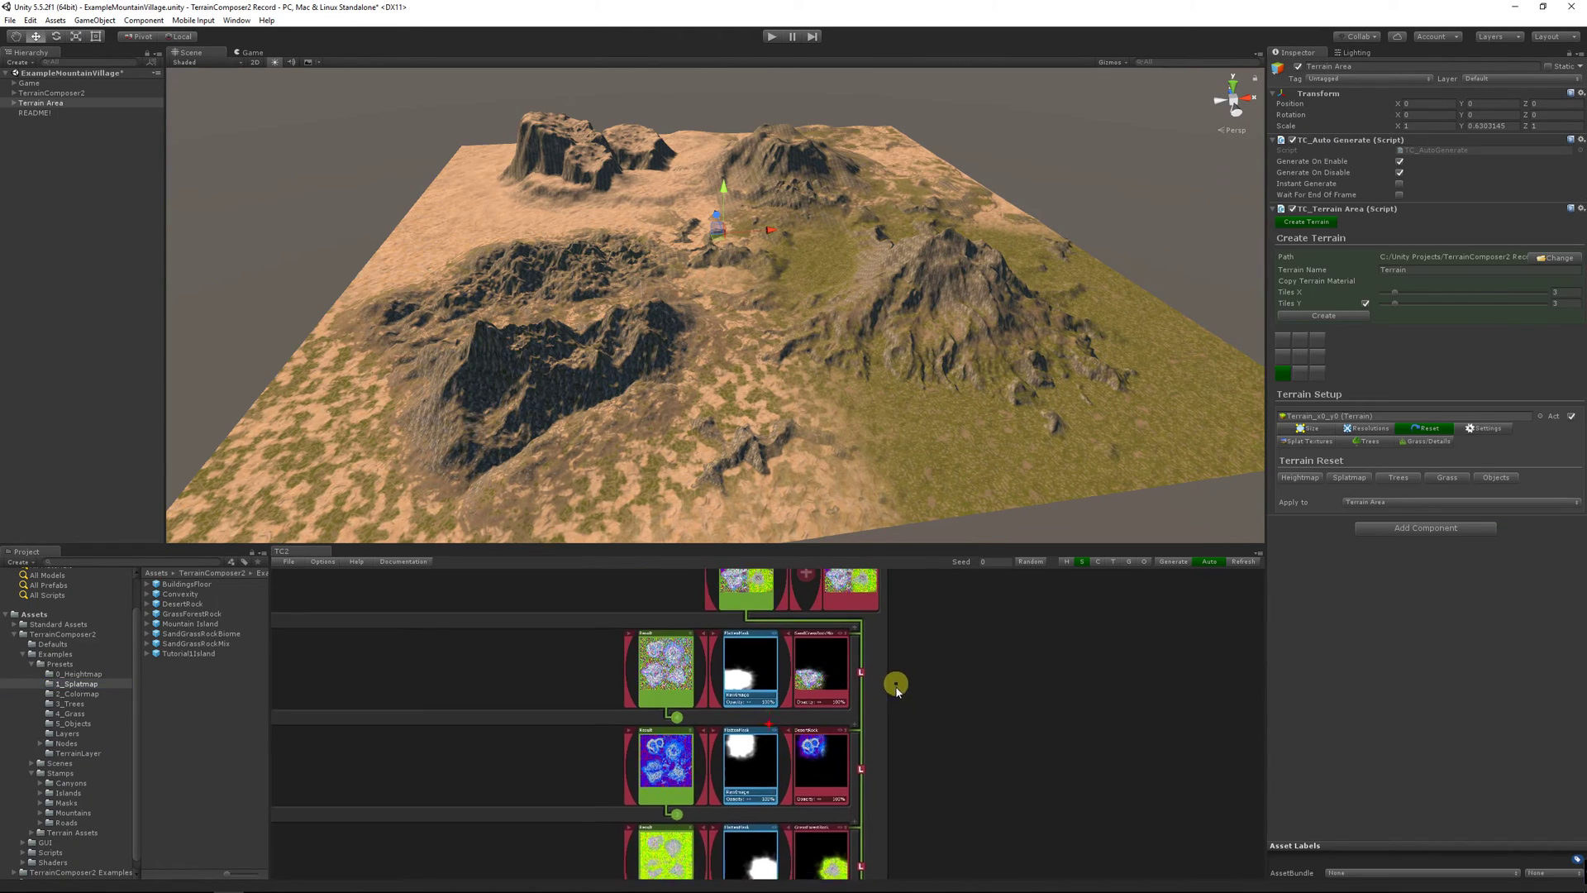
pyautogui.moveTo(876, 668); pyautogui.dragTo(865, 742, button='middle')
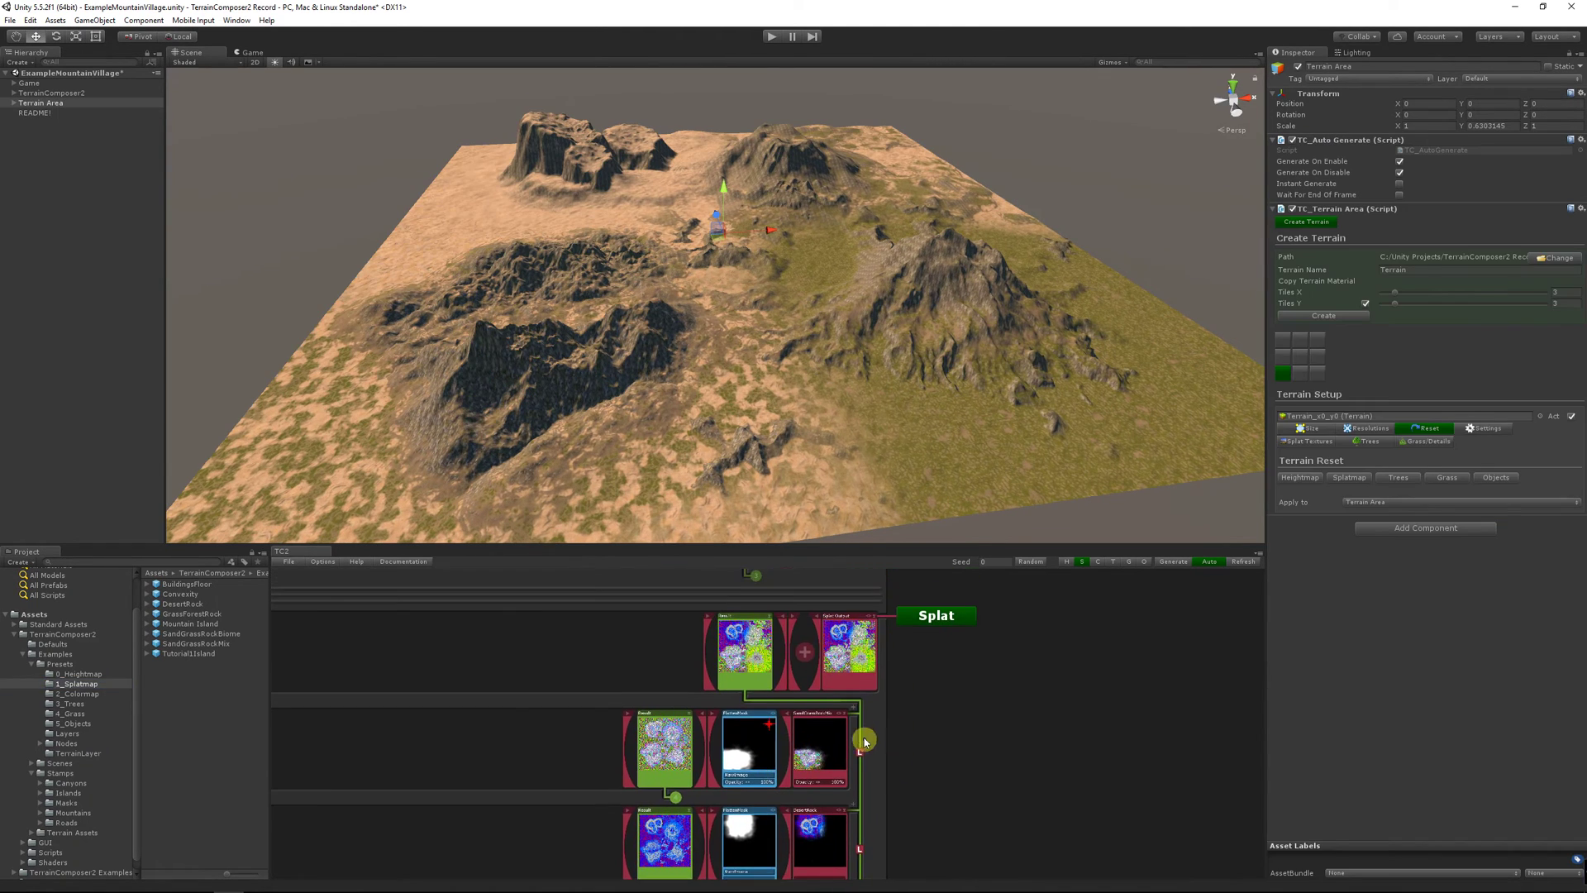
pyautogui.click(838, 660)
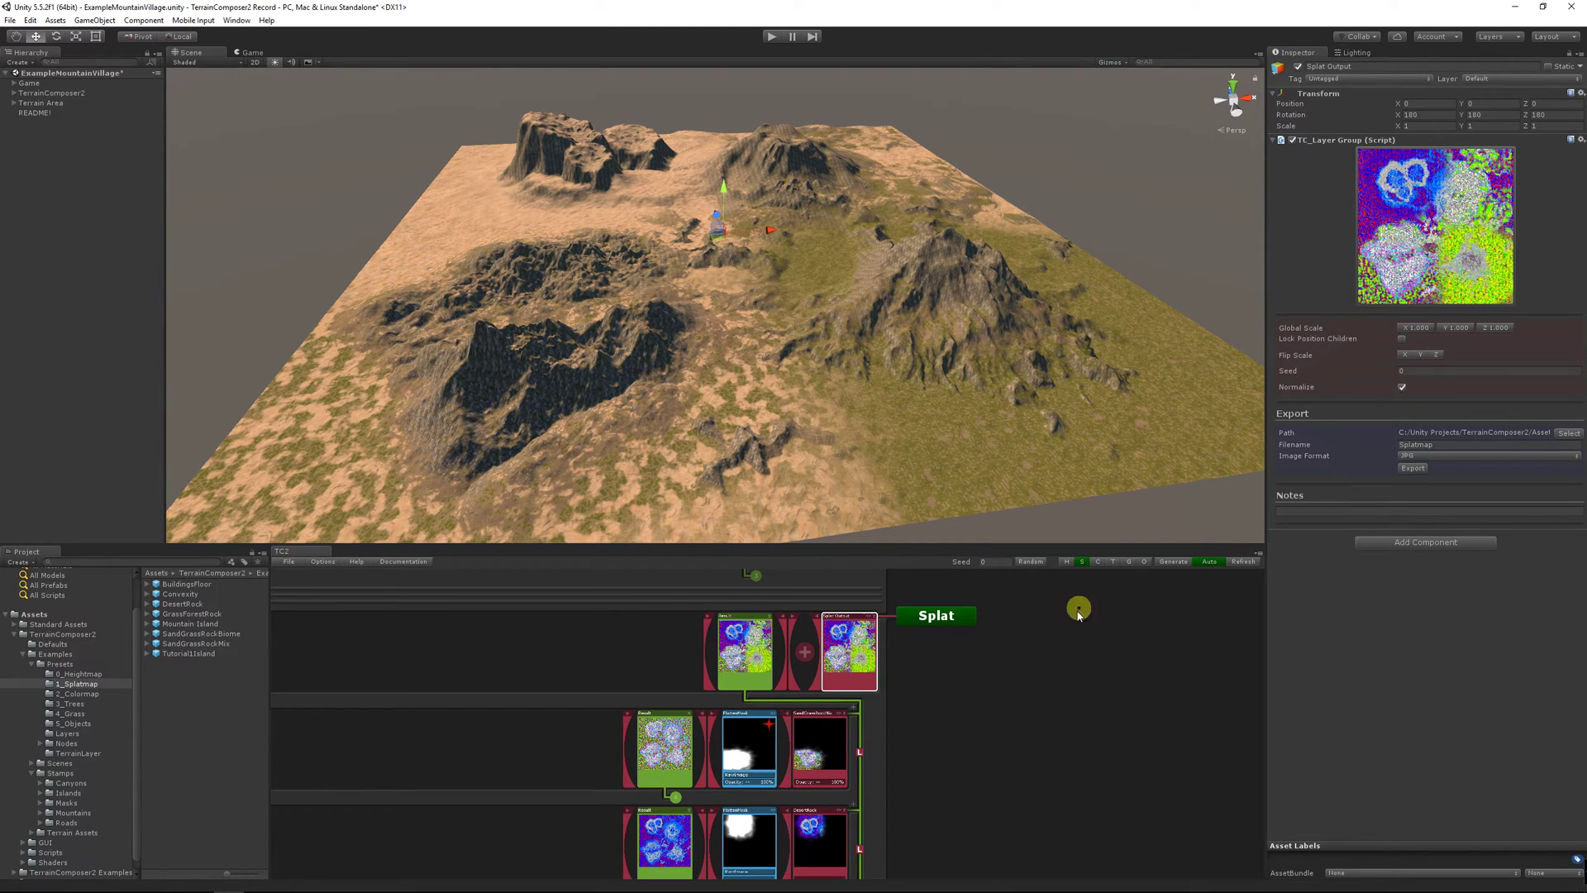
# Turn on Tree generation and add the Parallel Placement tree preset to the Tree output
pyautogui.click(71, 704)
pyautogui.scroll(-10, 1036, 712)
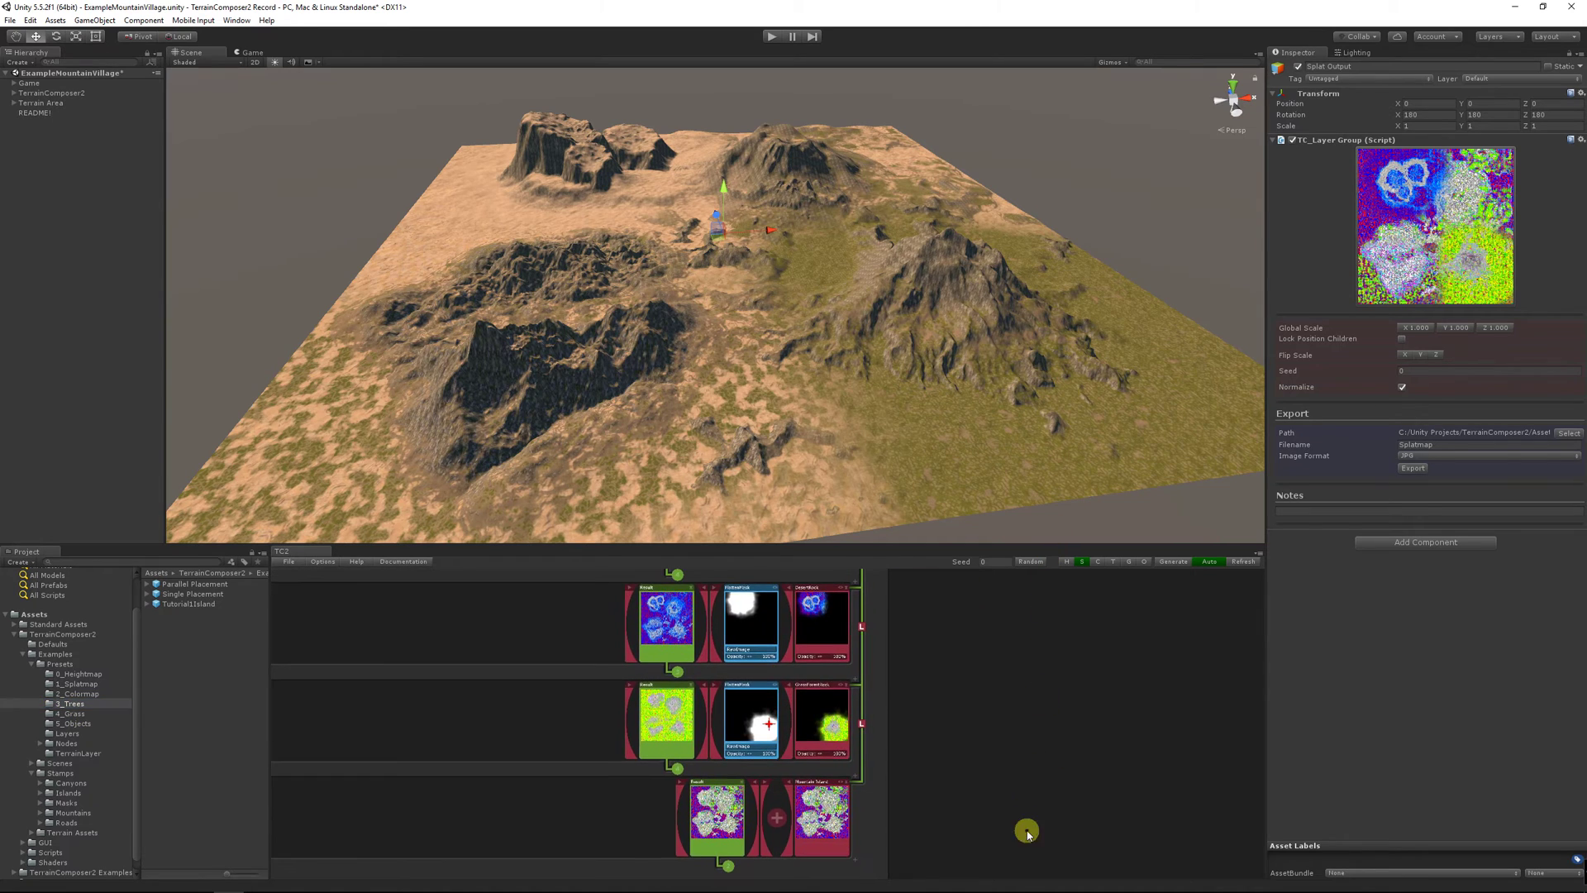
pyautogui.scroll(-1, 1072, 652)
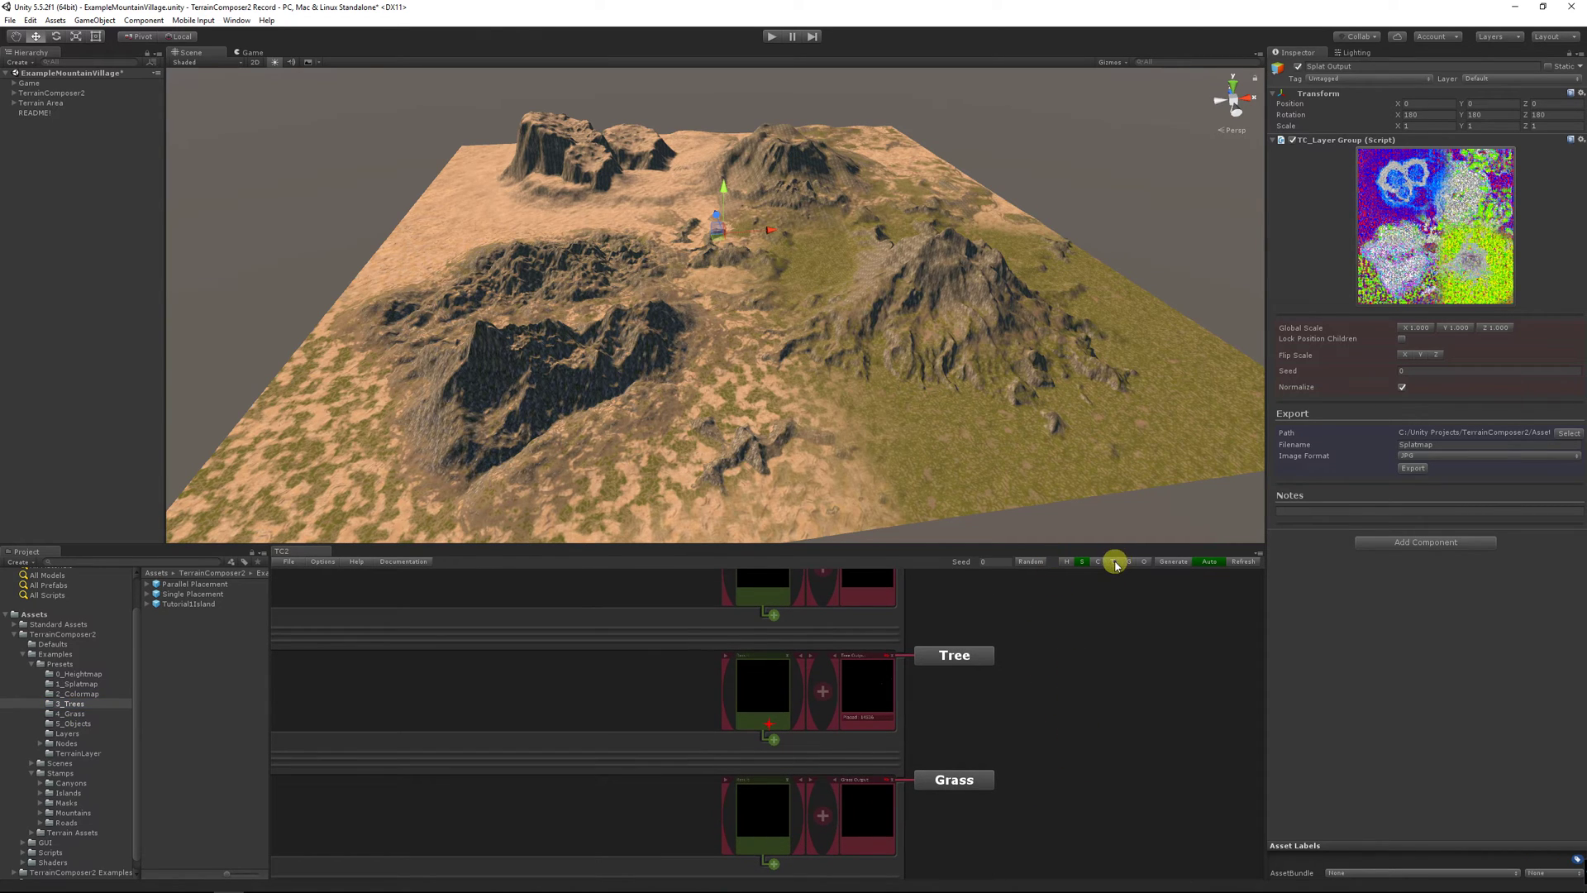
pyautogui.click(1114, 562)
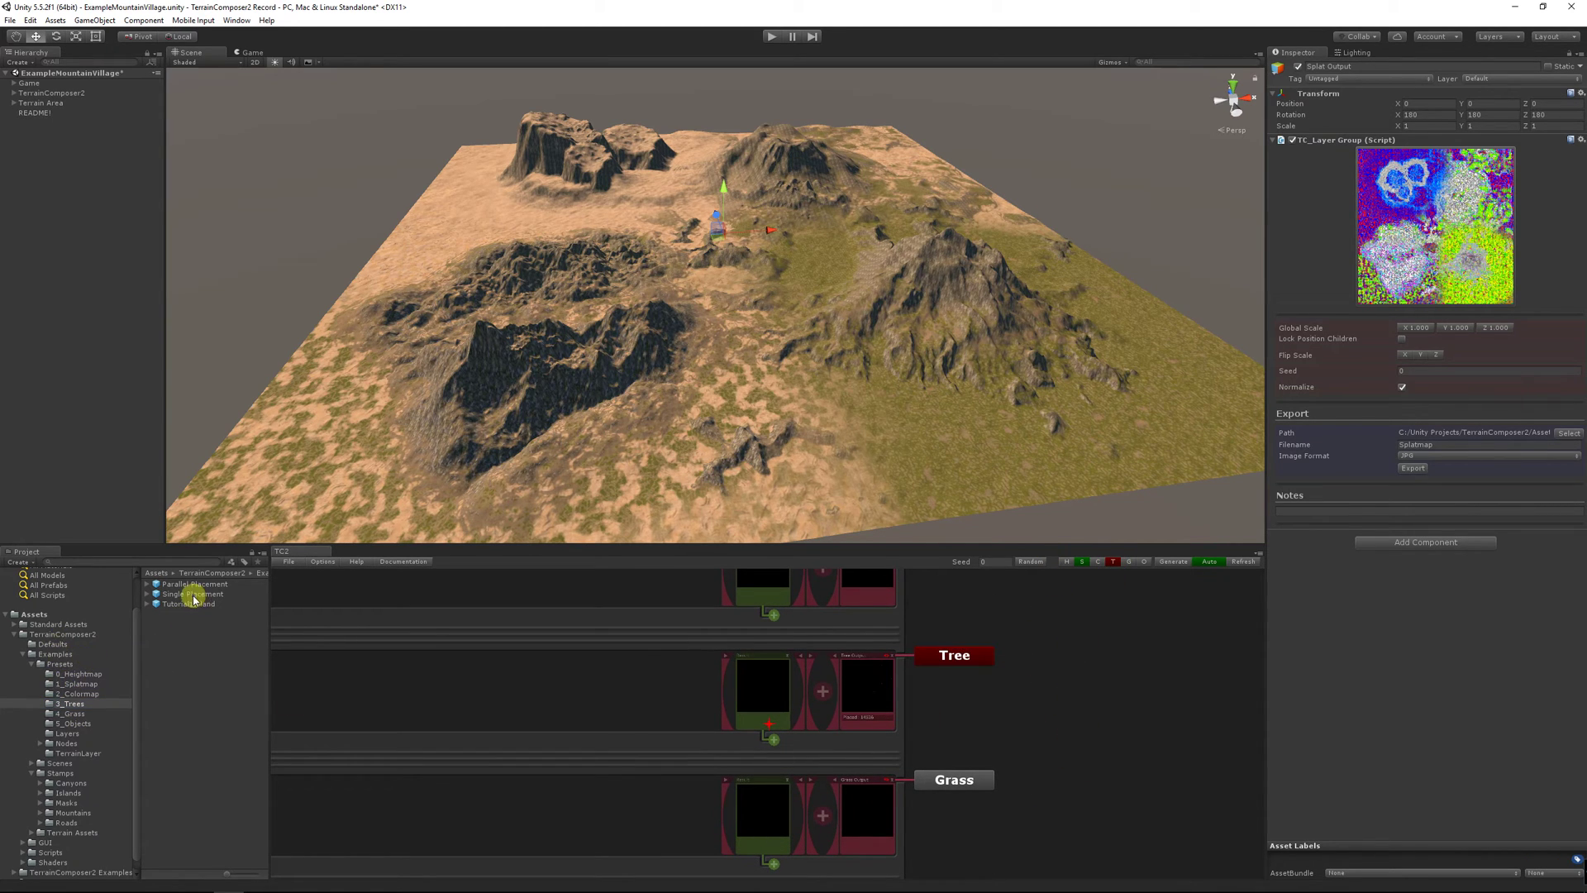
pyautogui.moveTo(800, 709); pyautogui.dragTo(799, 711)
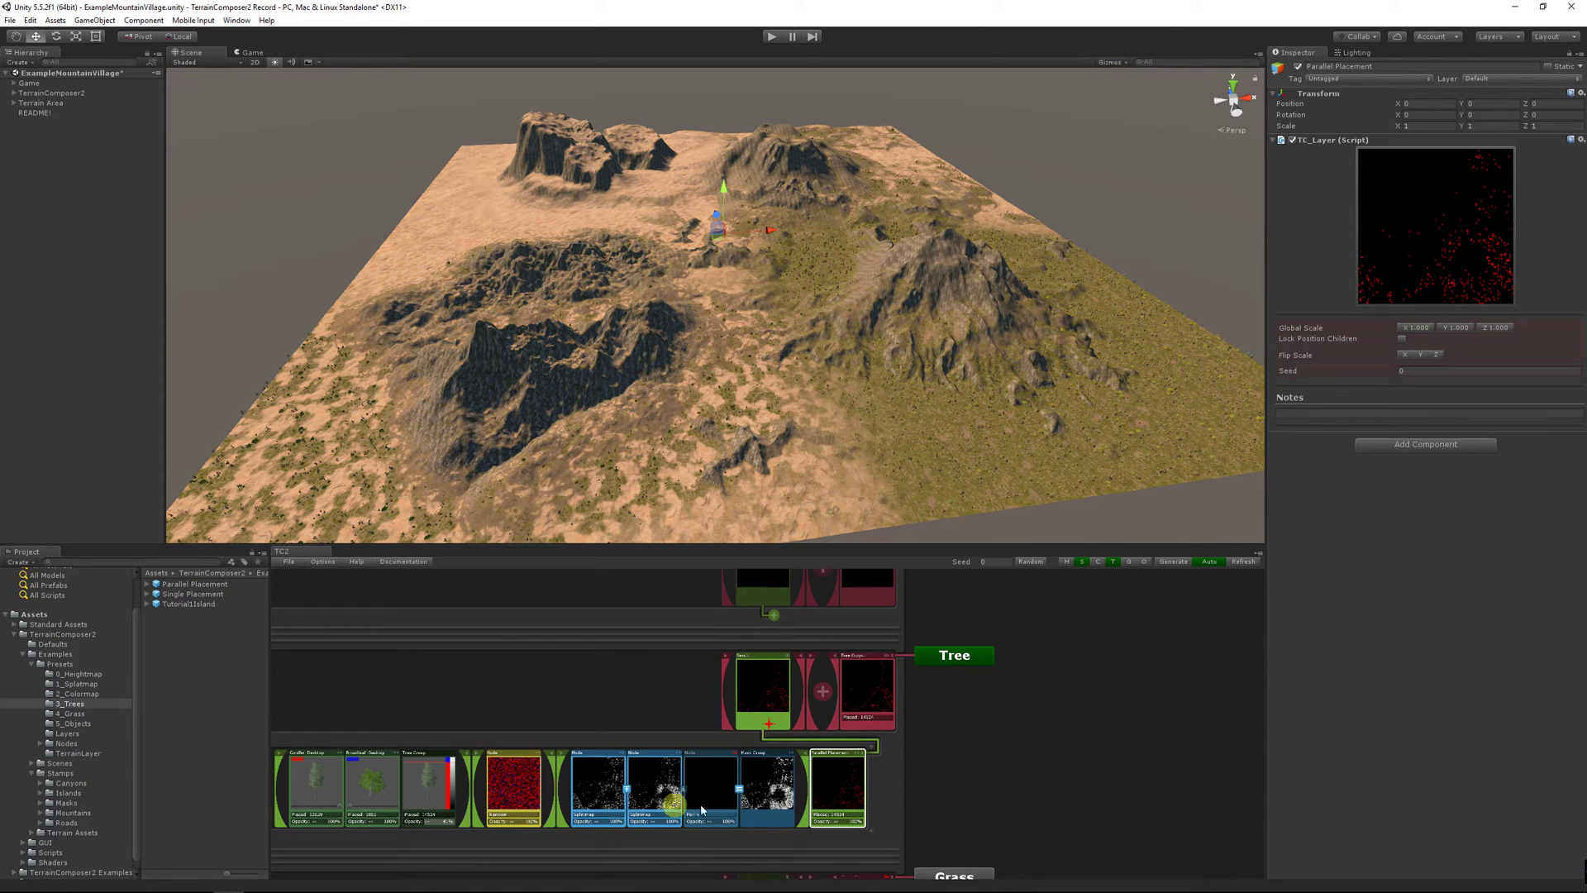
# Set the Tree Group's scale multiplier to 3 and reduce its opacity to 15%
pyautogui.scroll(4, 914, 776)
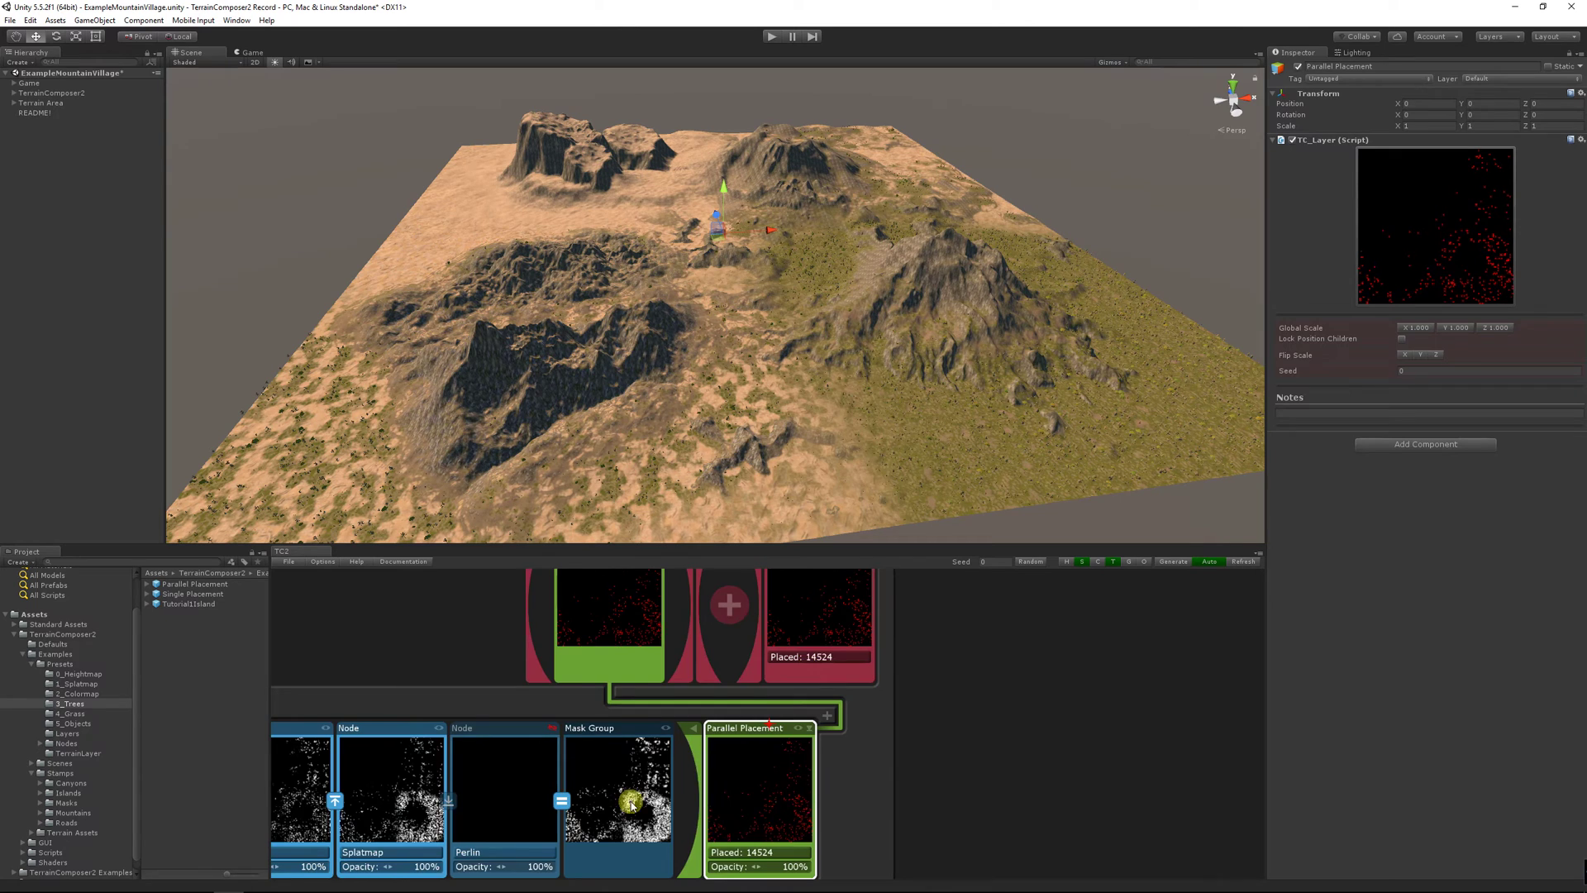
pyautogui.moveTo(632, 806); pyautogui.dragTo(1100, 723, button='middle')
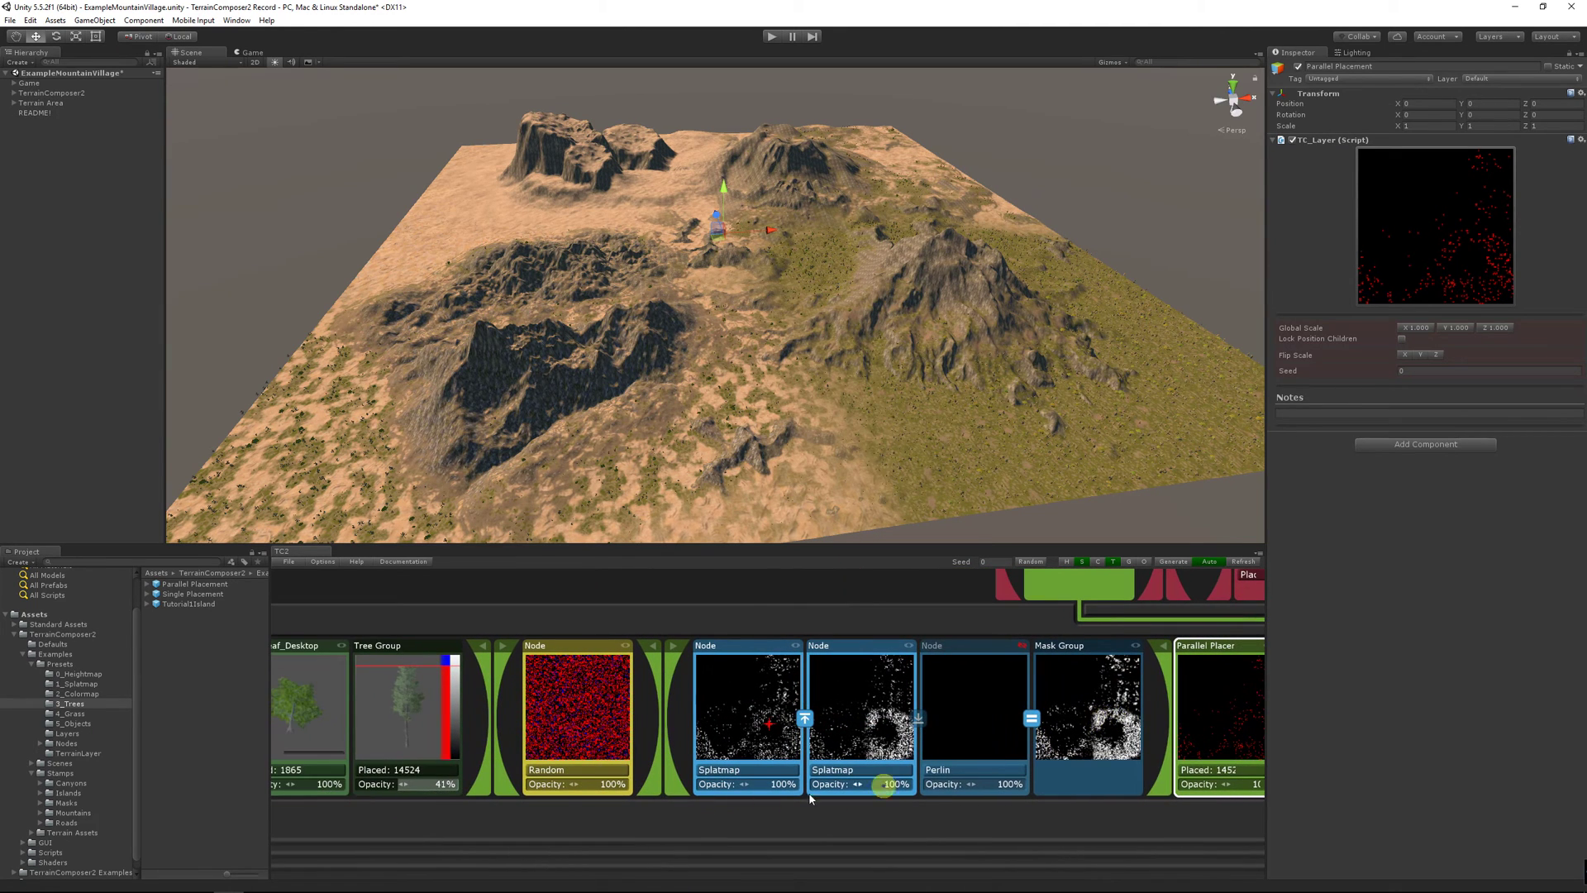
pyautogui.click(380, 787)
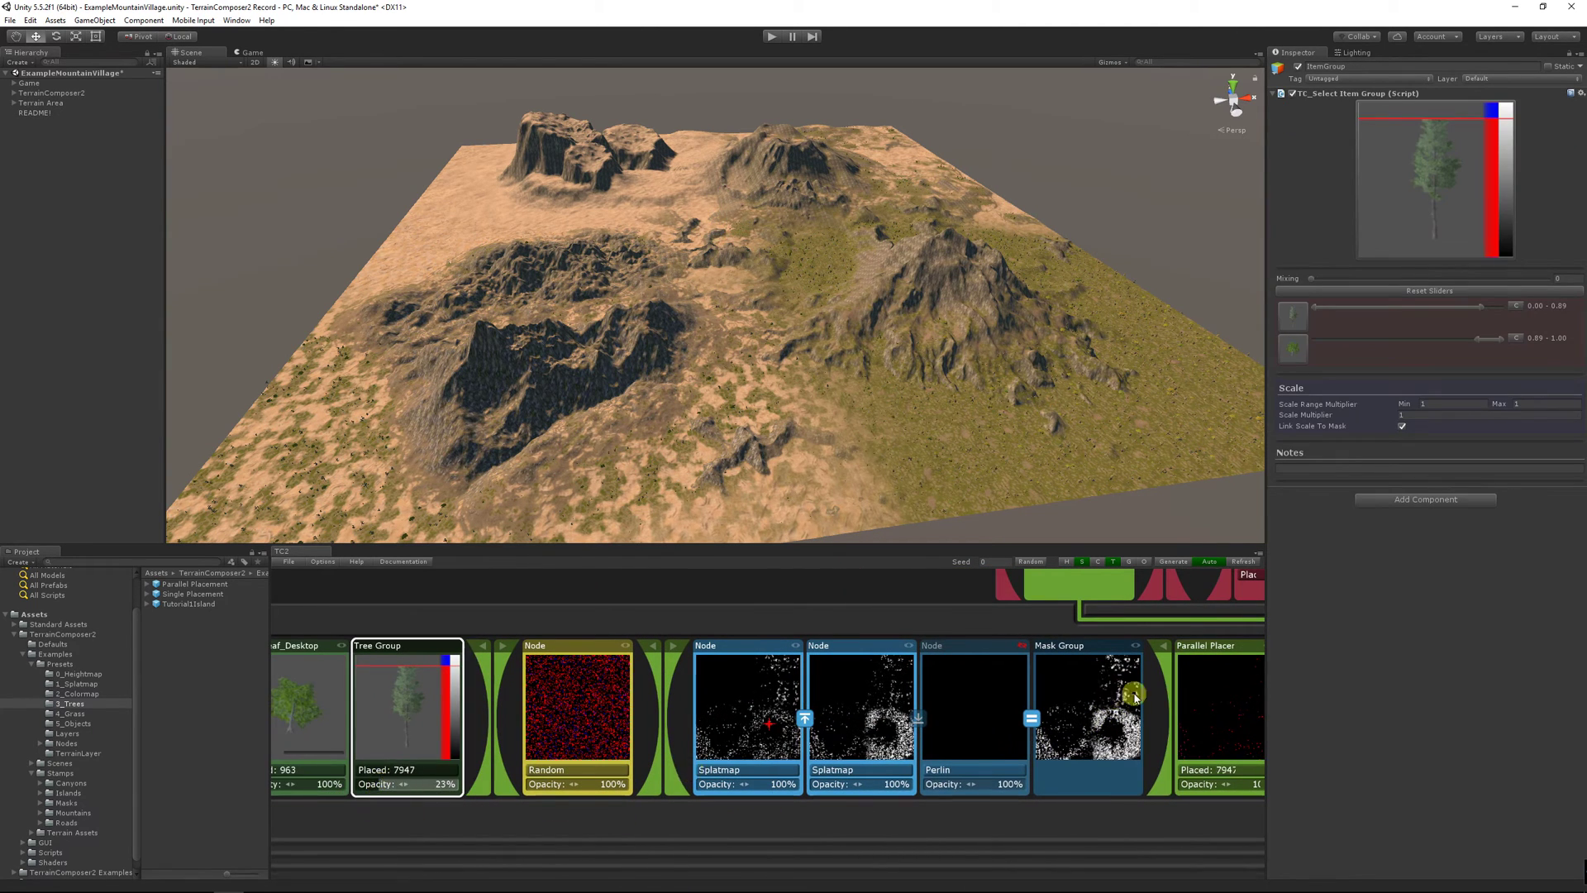
pyautogui.moveTo(460, 742); pyautogui.dragTo(651, 762, button='middle')
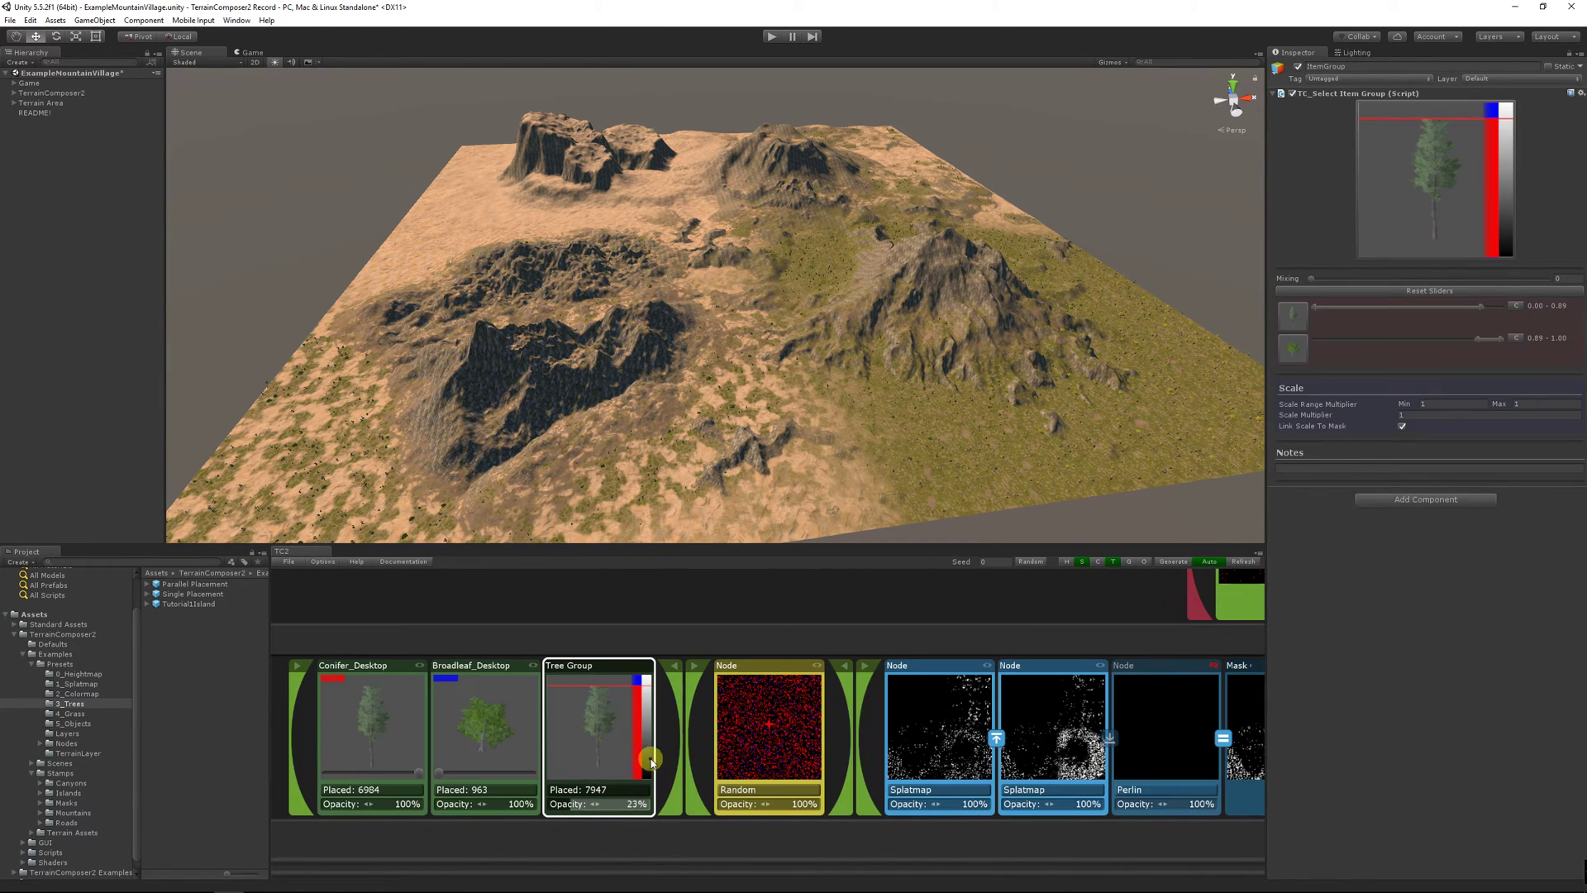
pyautogui.click(1412, 415)
pyautogui.write('3')
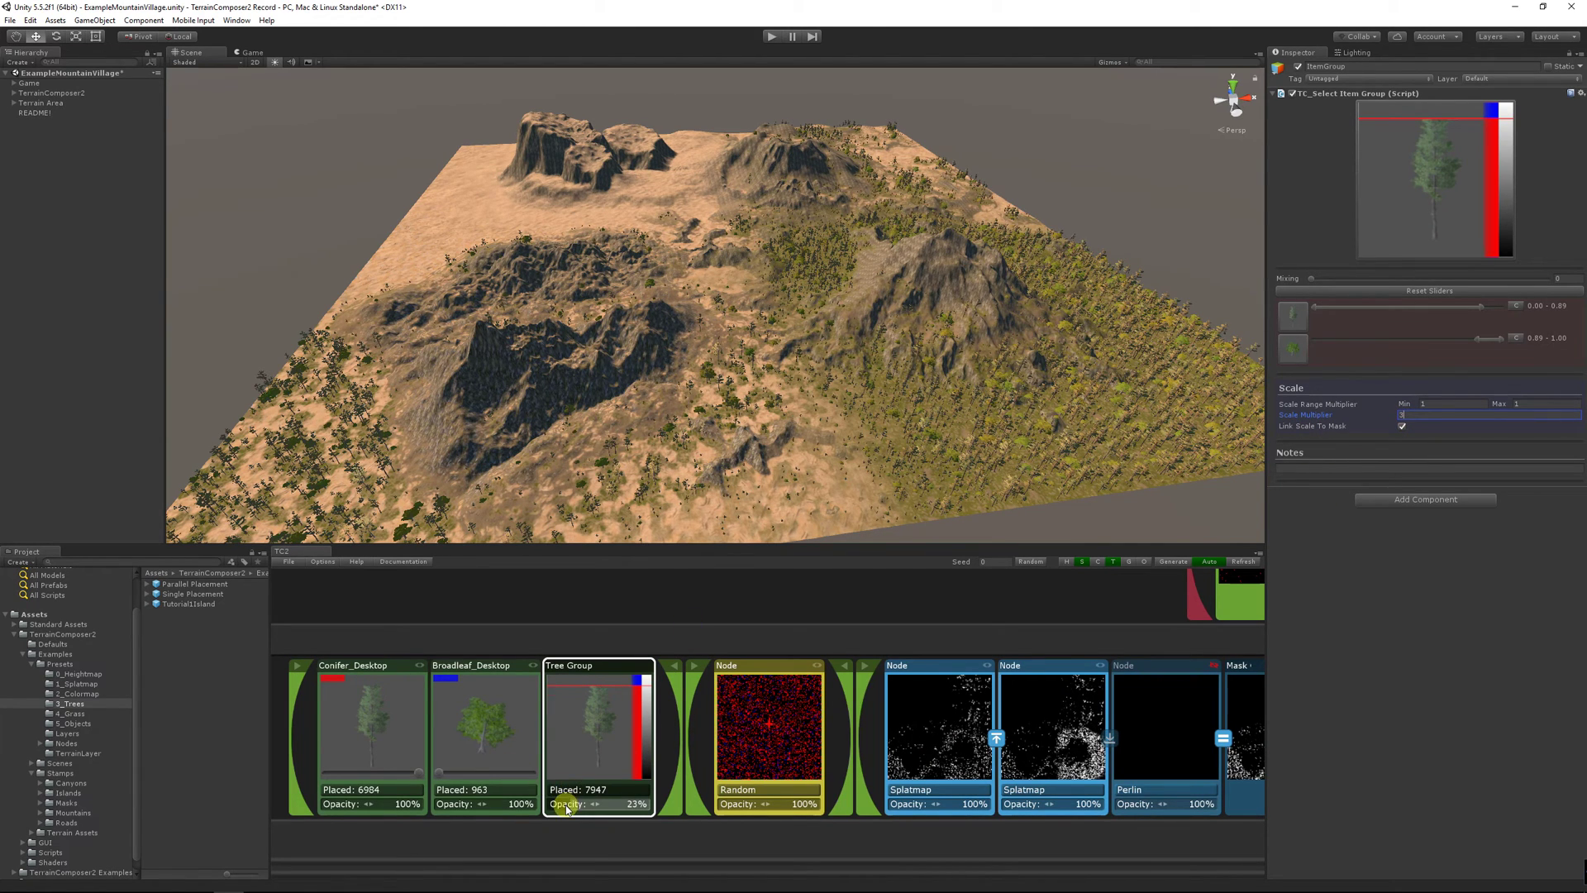
pyautogui.moveTo(567, 809); pyautogui.dragTo(552, 807)
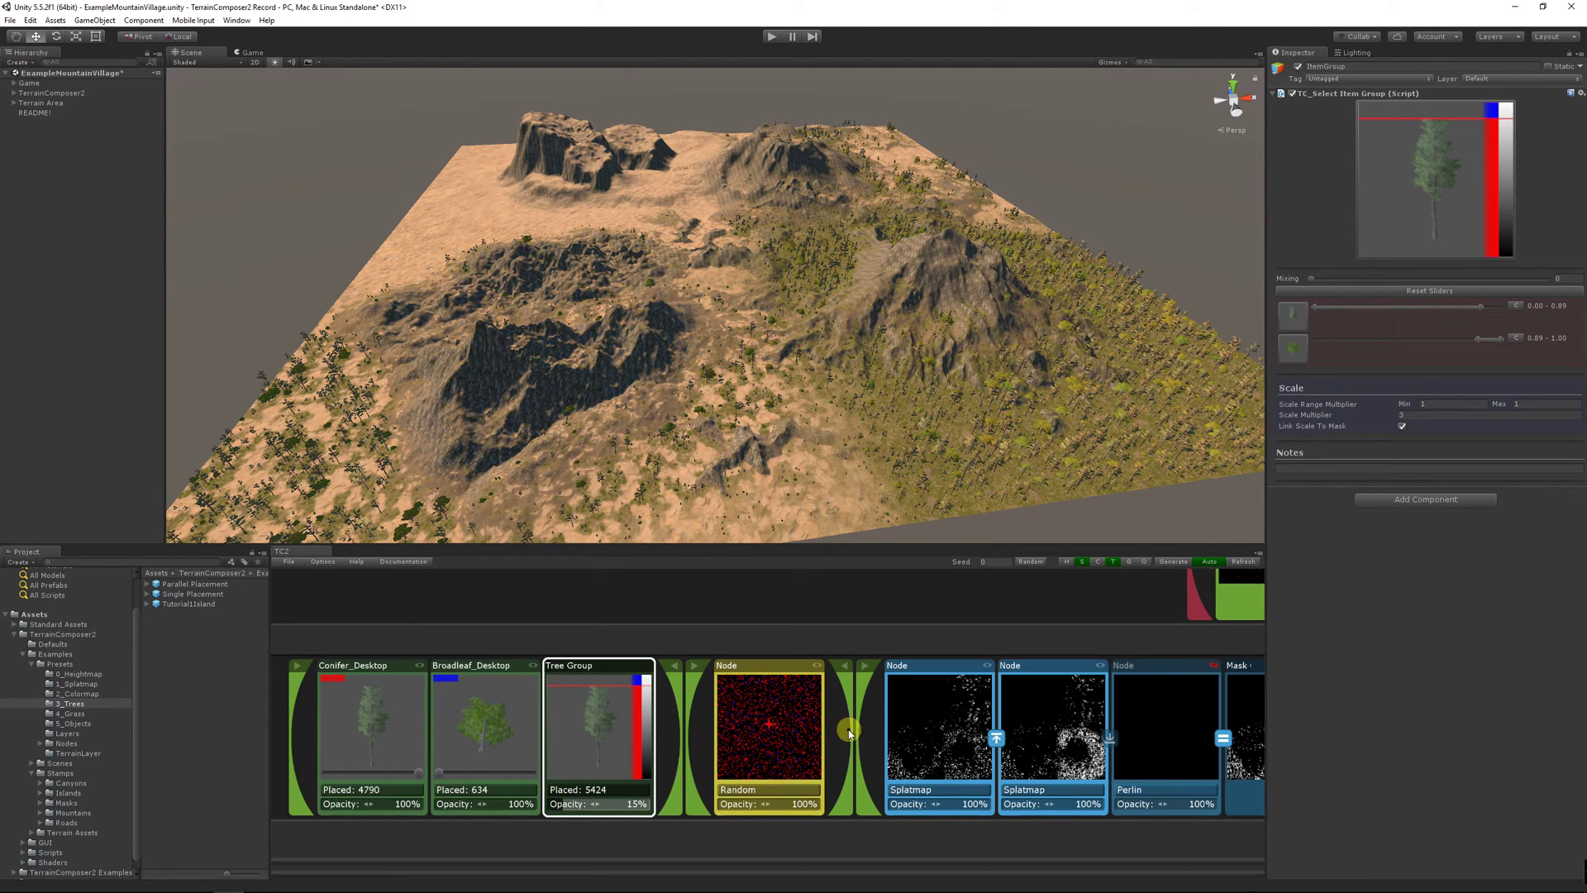
# Enable the Perlin mask node of Parallel Placement, scale it to about 3.76 in X and Z and increase its vertical scale
pyautogui.moveTo(849, 730); pyautogui.dragTo(512, 727, button='middle')
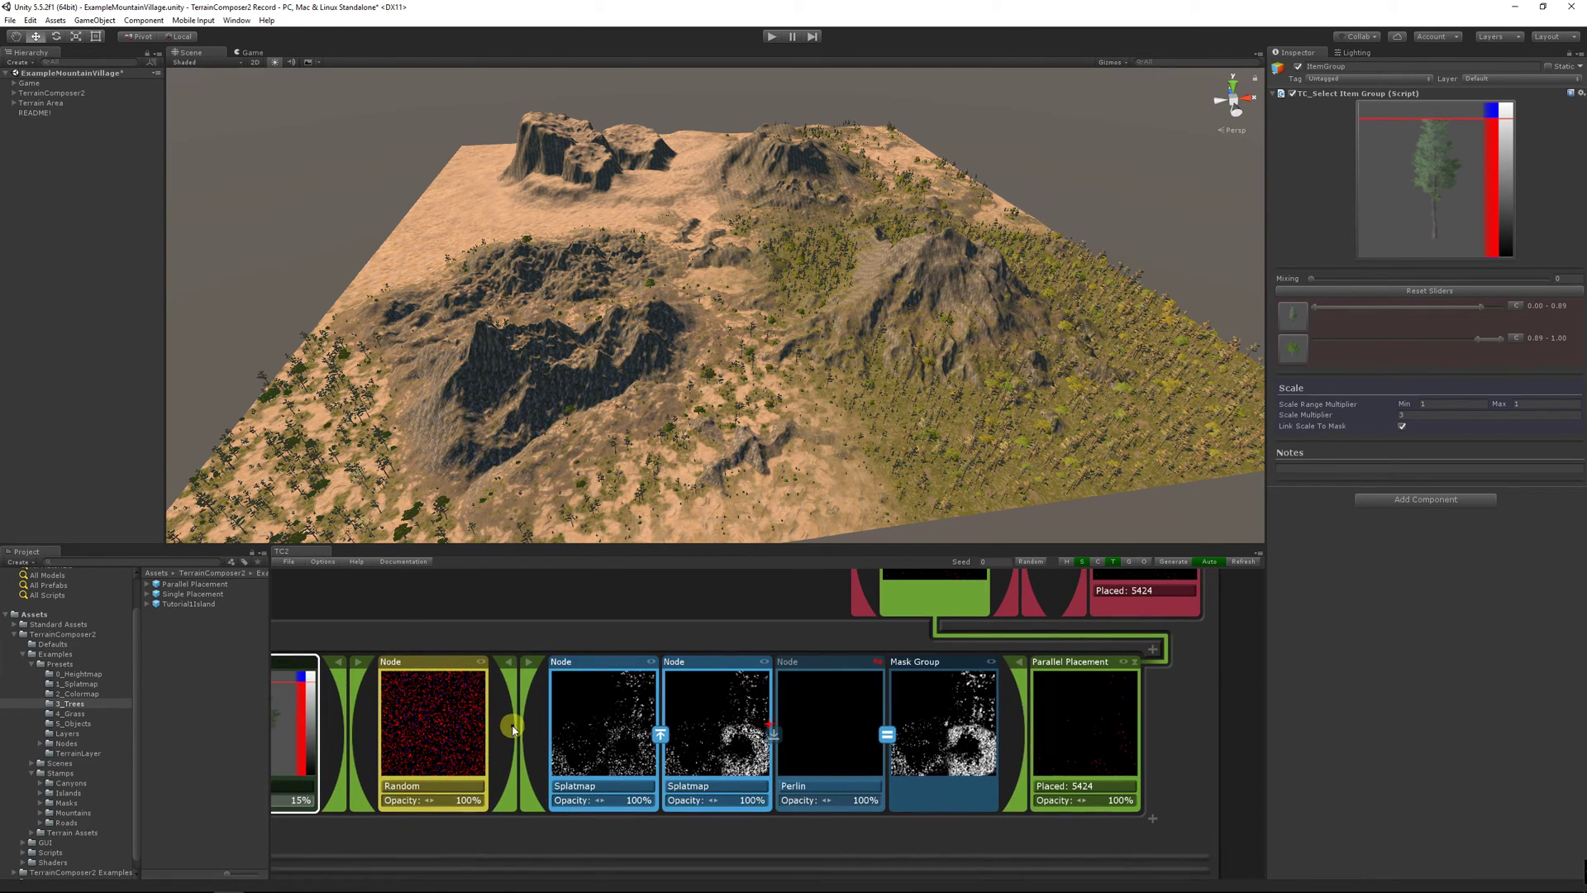
pyautogui.click(880, 664)
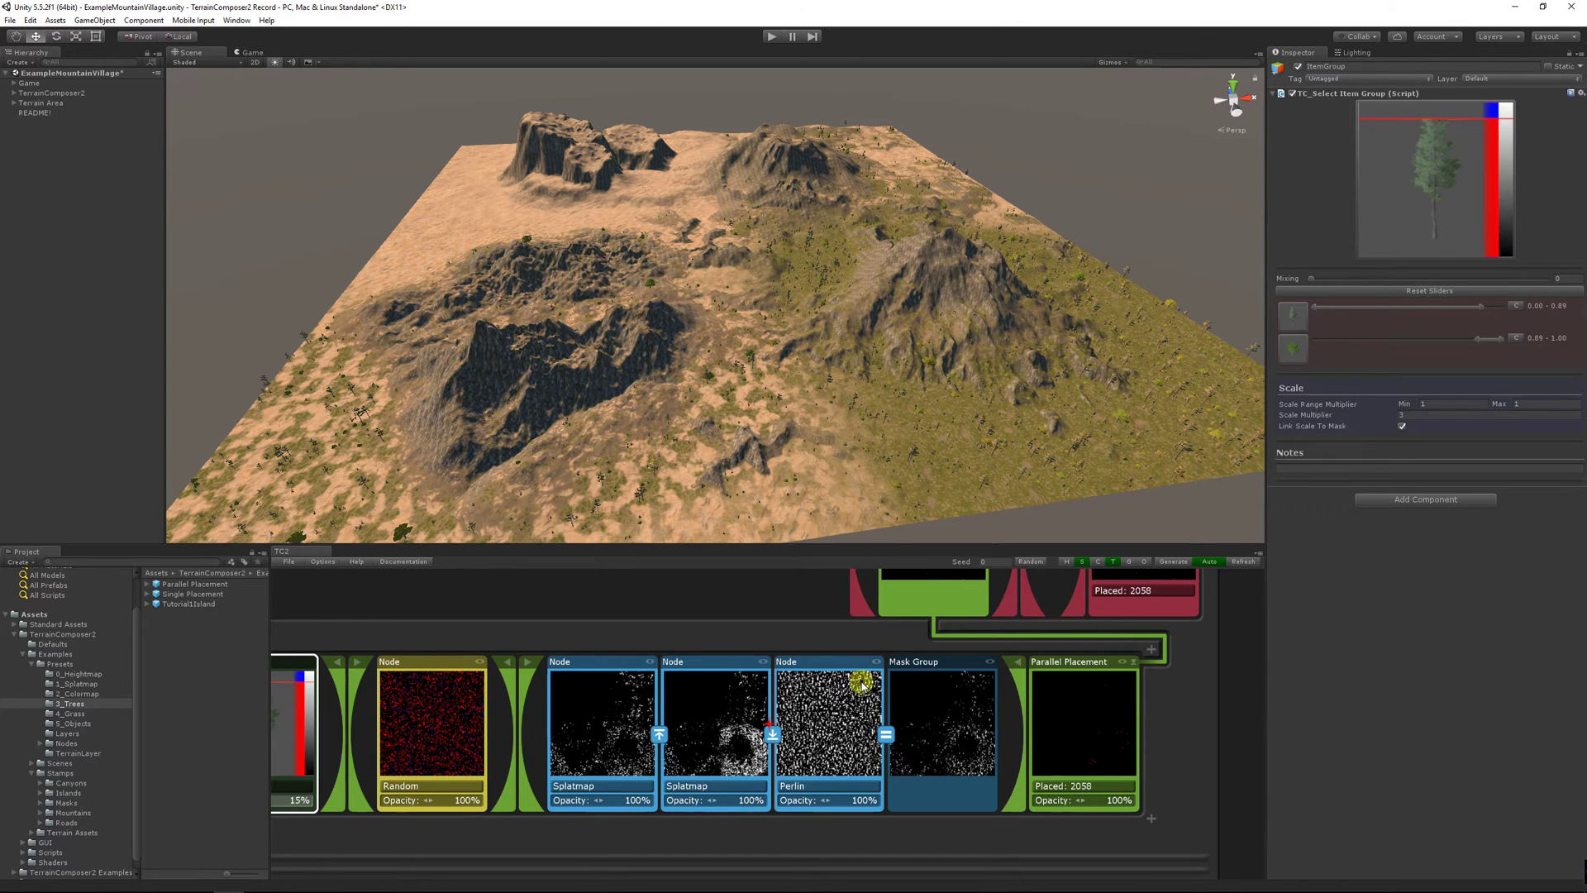
pyautogui.click(861, 684)
pyautogui.press('r')
pyautogui.moveTo(722, 239); pyautogui.dragTo(885, 255)
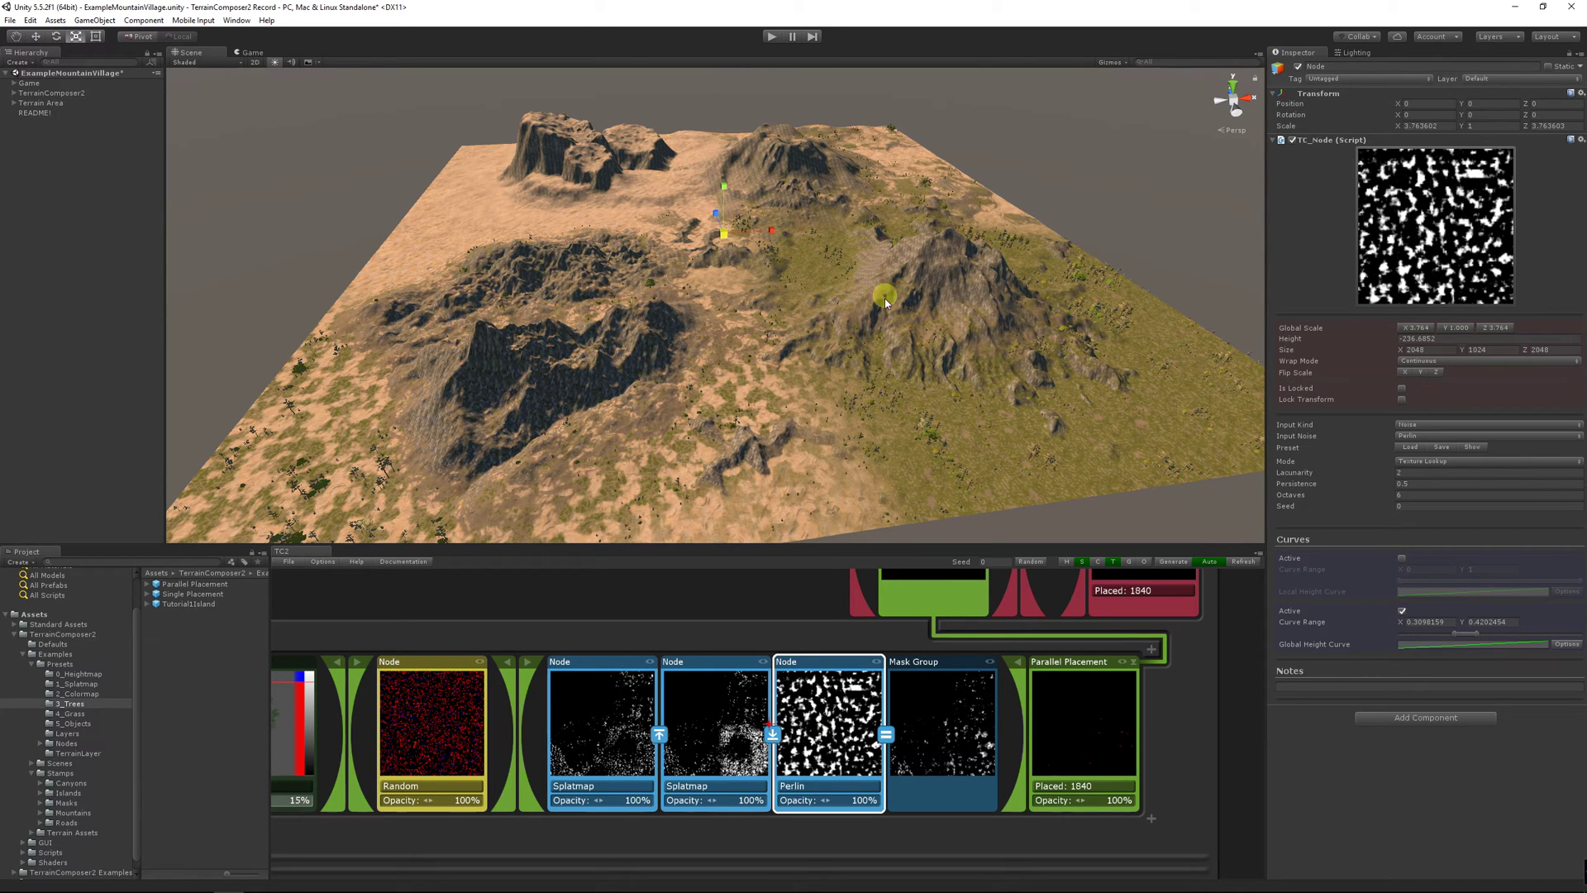
pyautogui.moveTo(728, 189); pyautogui.dragTo(725, 159)
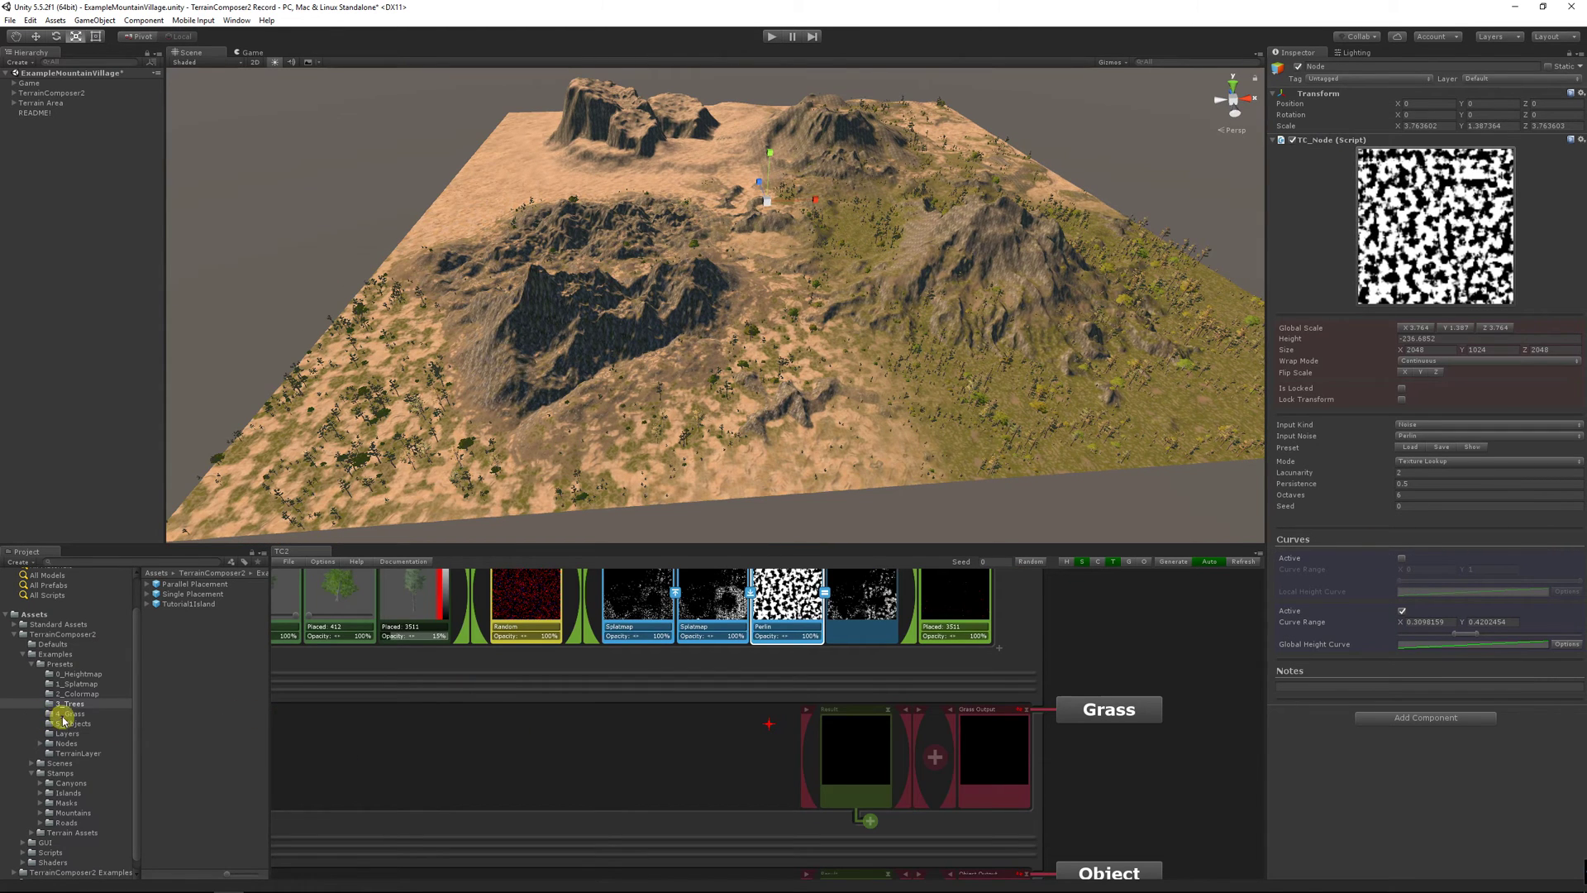
# Switch generation to Grass only and add the Desert grass preset to the Grass output
pyautogui.click(69, 714)
pyautogui.scroll(-3, 1022, 698)
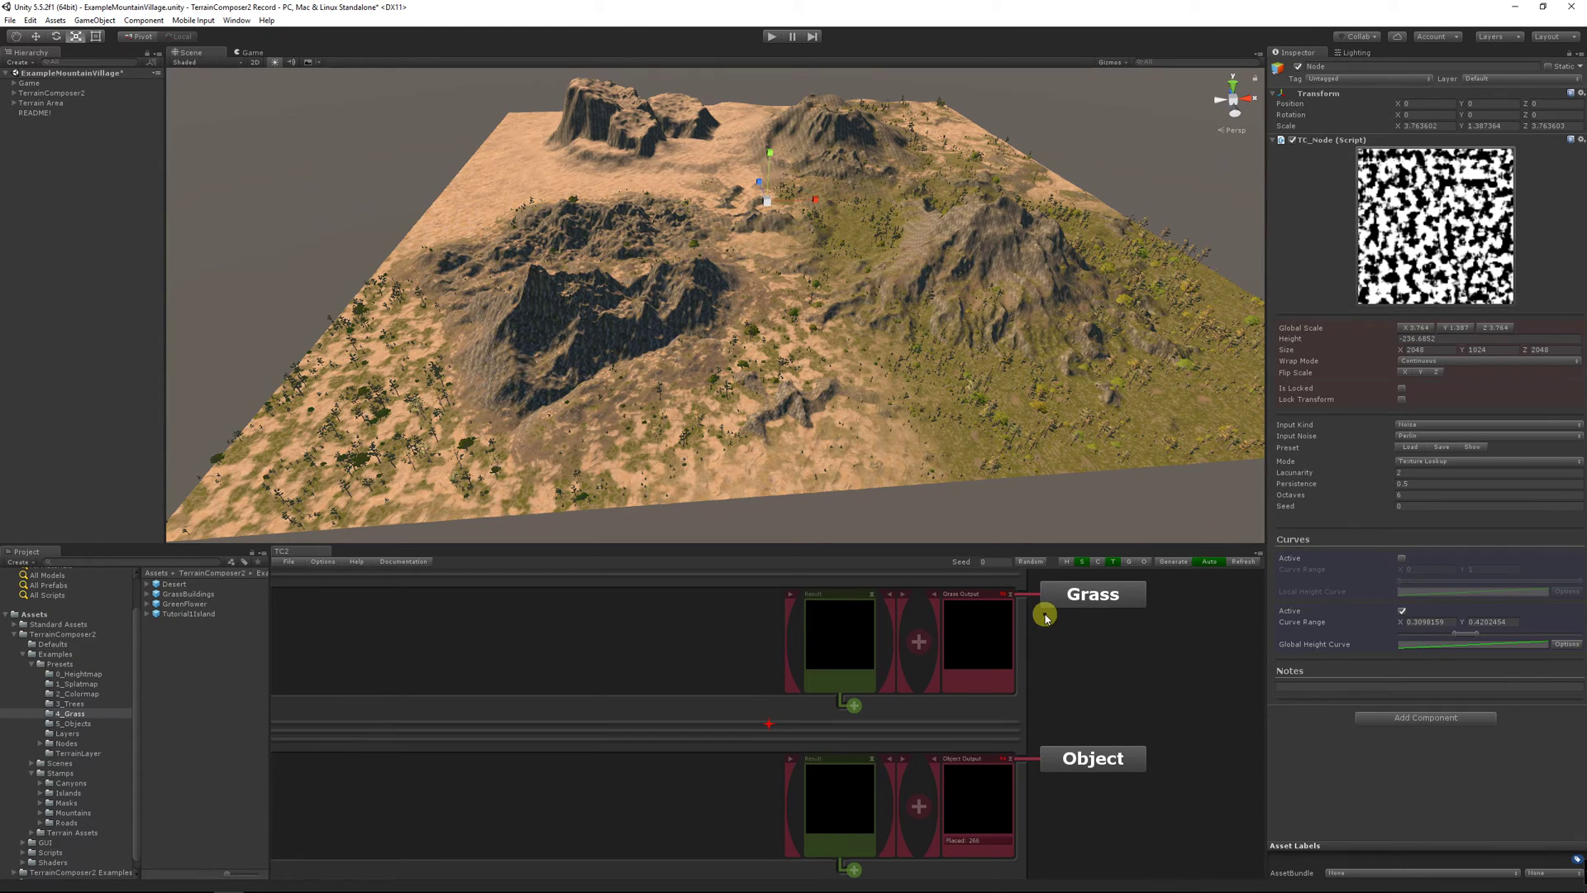
pyautogui.click(1110, 564)
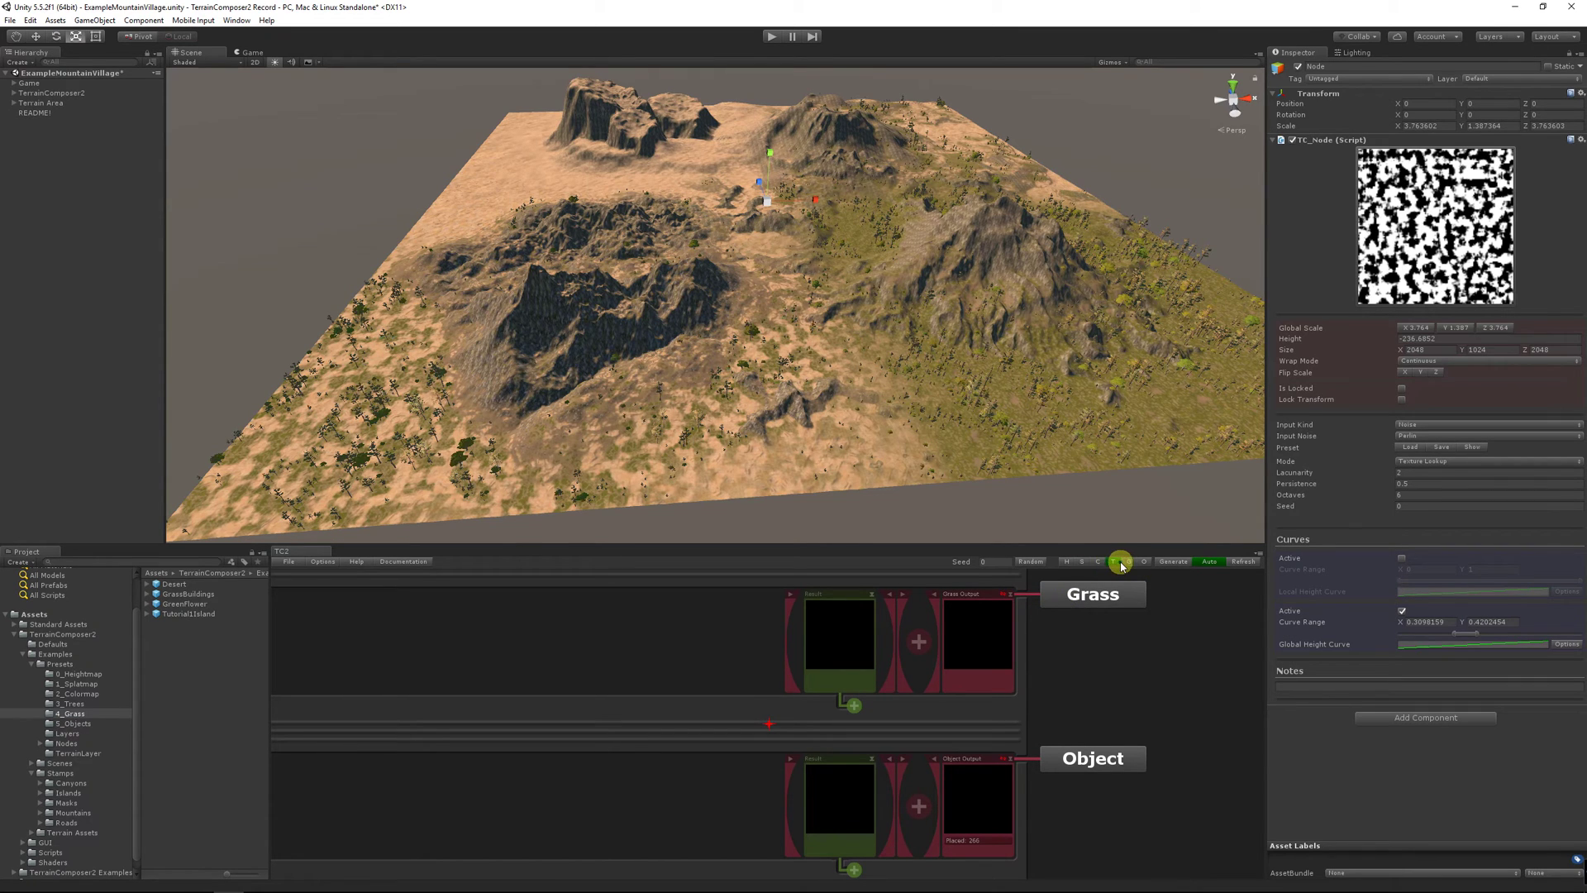
pyautogui.click(1127, 562)
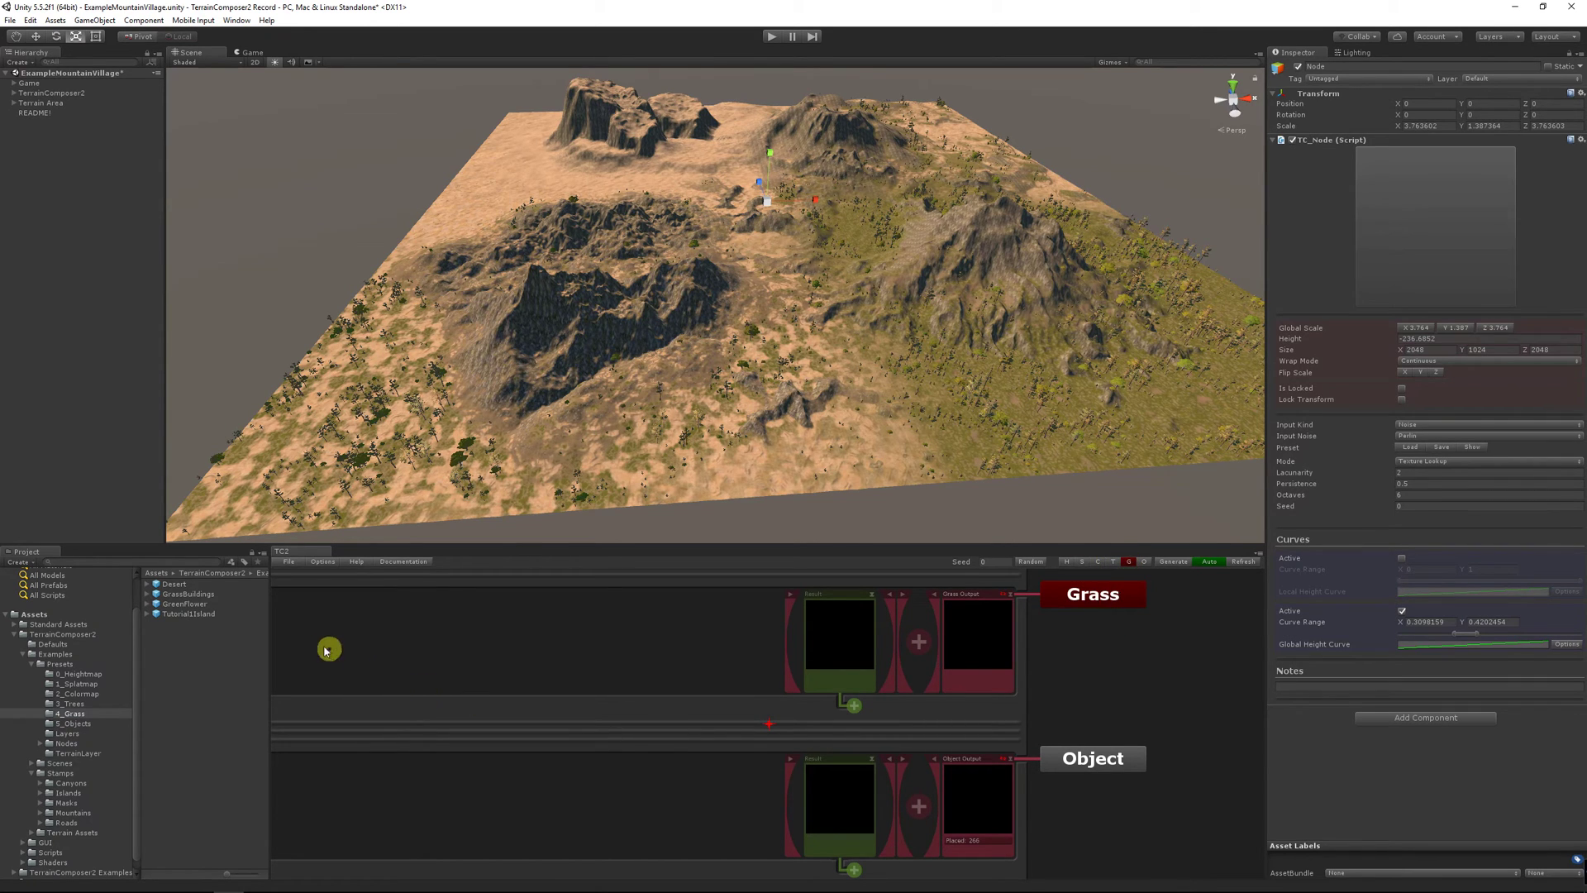
pyautogui.moveTo(171, 589); pyautogui.dragTo(851, 705)
# Collapse Desert's child layers, then add the GreenFlower grass preset below it with its child layers collapsed too
pyautogui.click(566, 731)
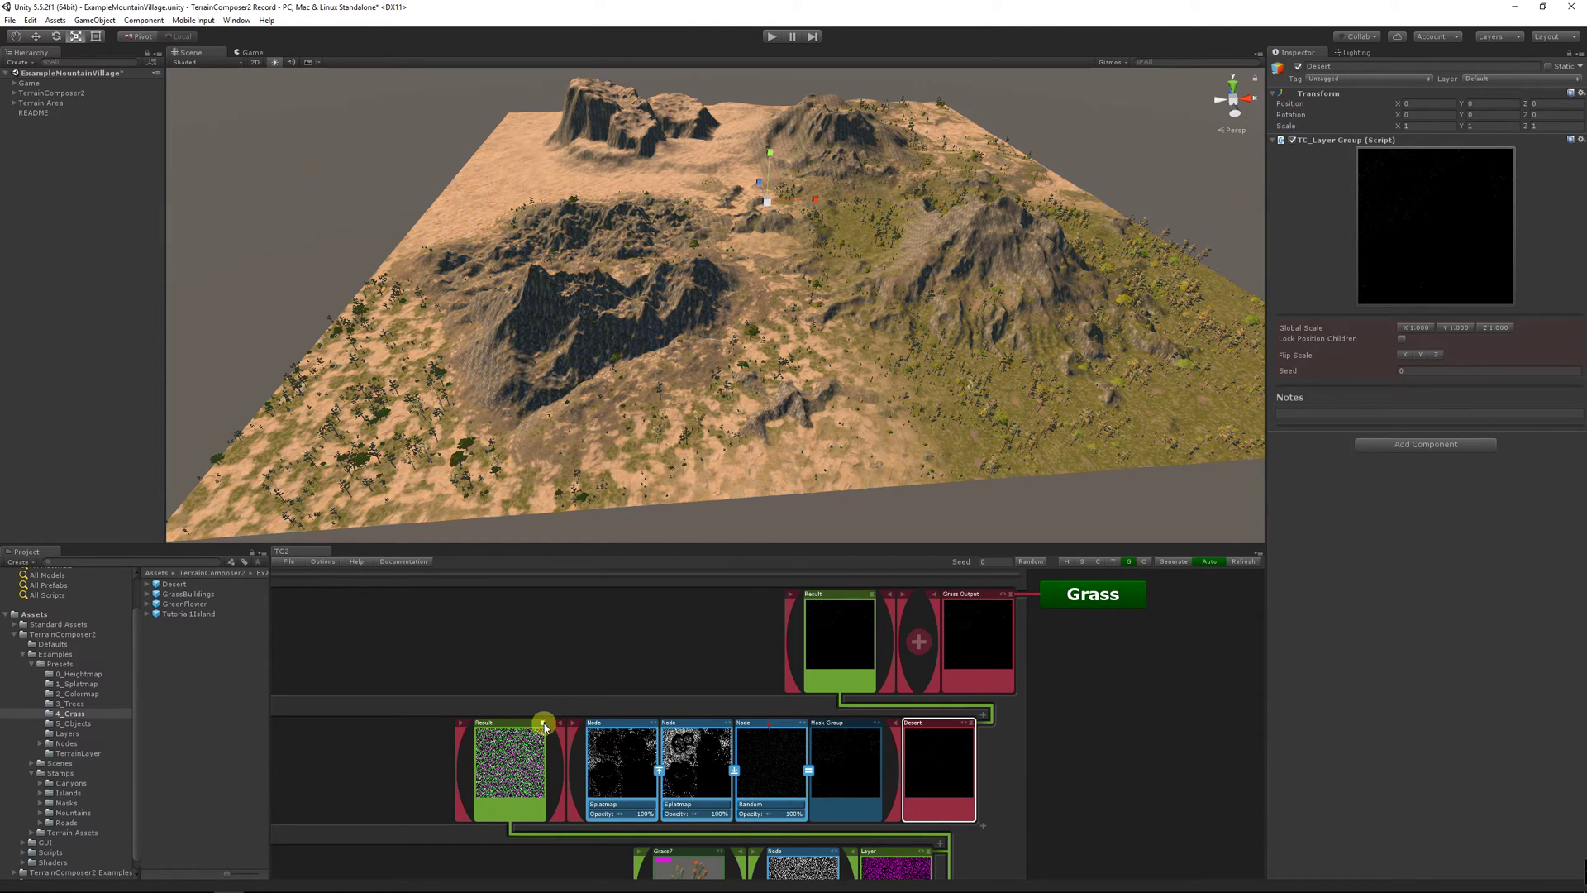
pyautogui.click(543, 724)
pyautogui.moveTo(562, 799); pyautogui.dragTo(555, 740, button='middle')
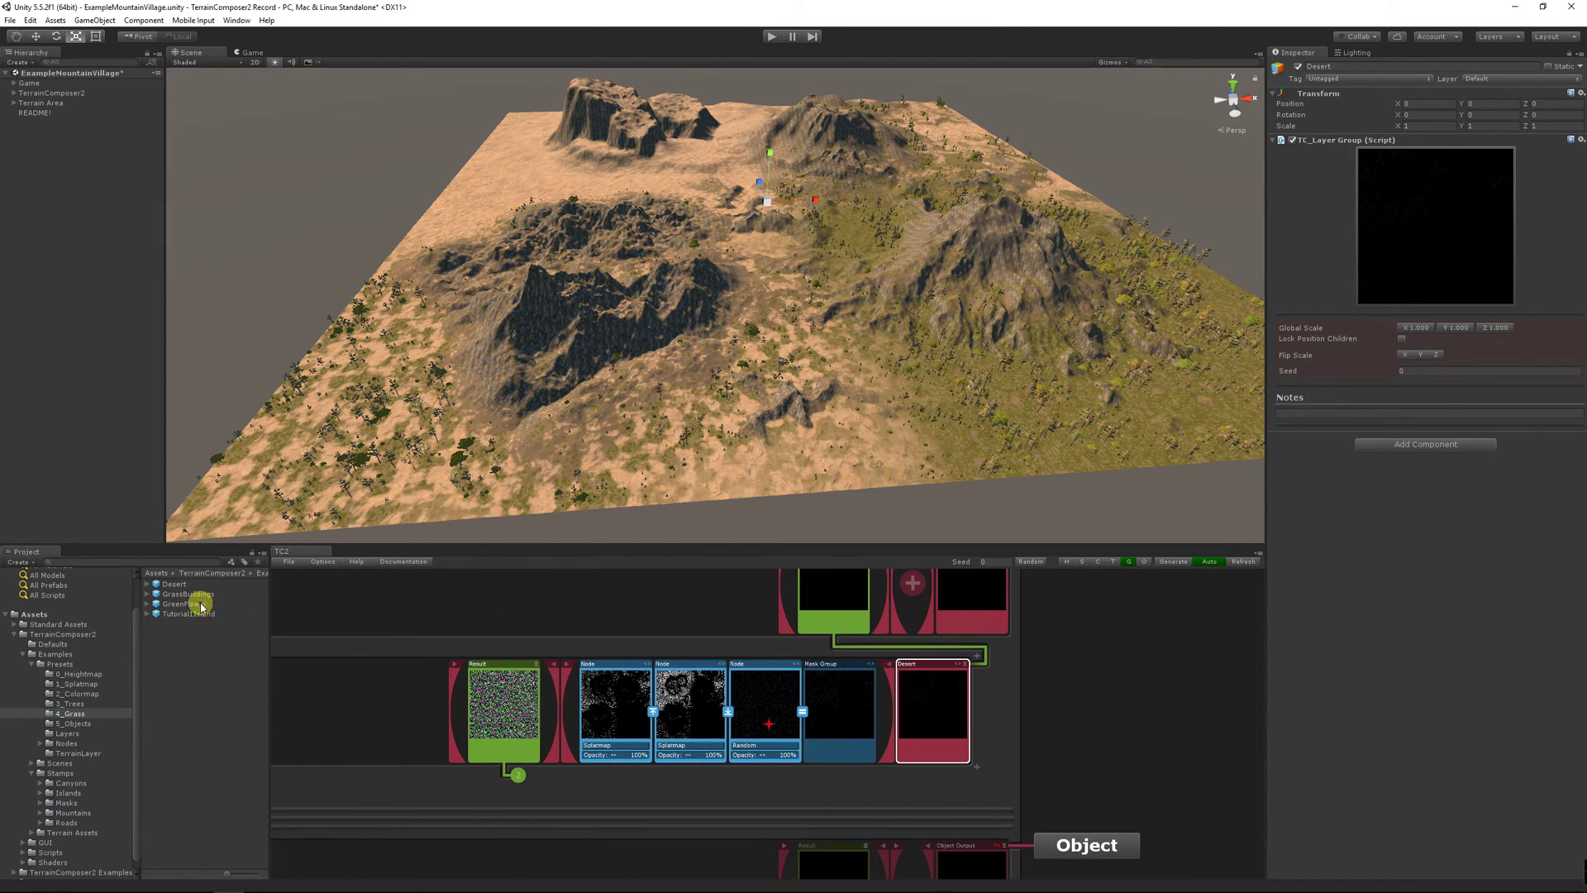
pyautogui.click(923, 746)
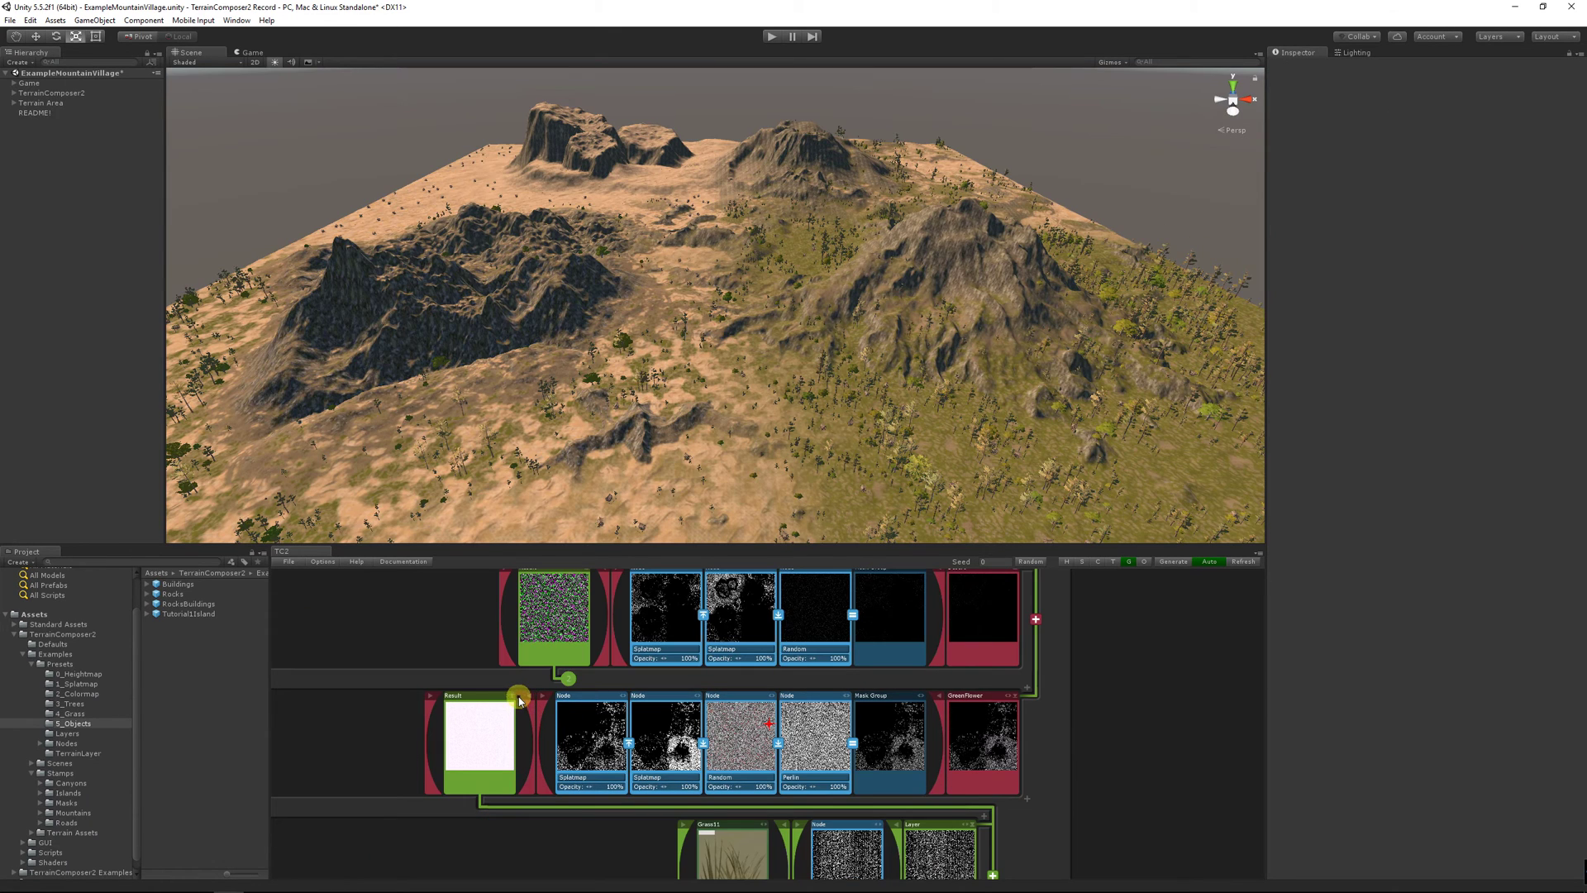
pyautogui.click(513, 700)
# Switch generation to Object, add the RocksBuildings preset to the Object output and disable the Circle mask of its Buildings layer
pyautogui.moveTo(972, 762); pyautogui.dragTo(949, 547)
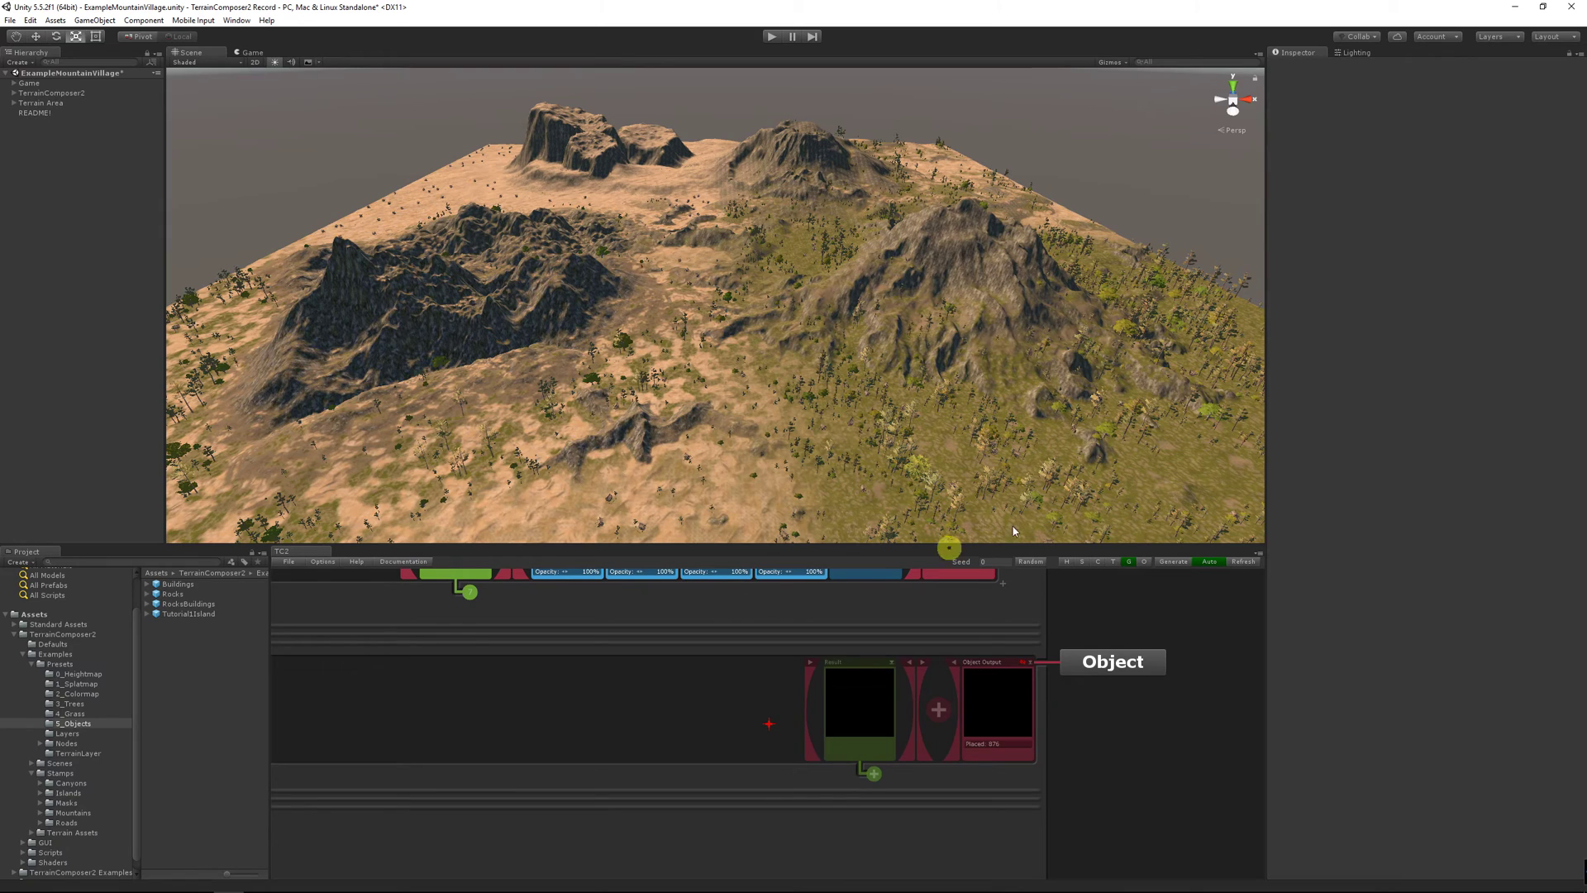
pyautogui.click(1144, 561)
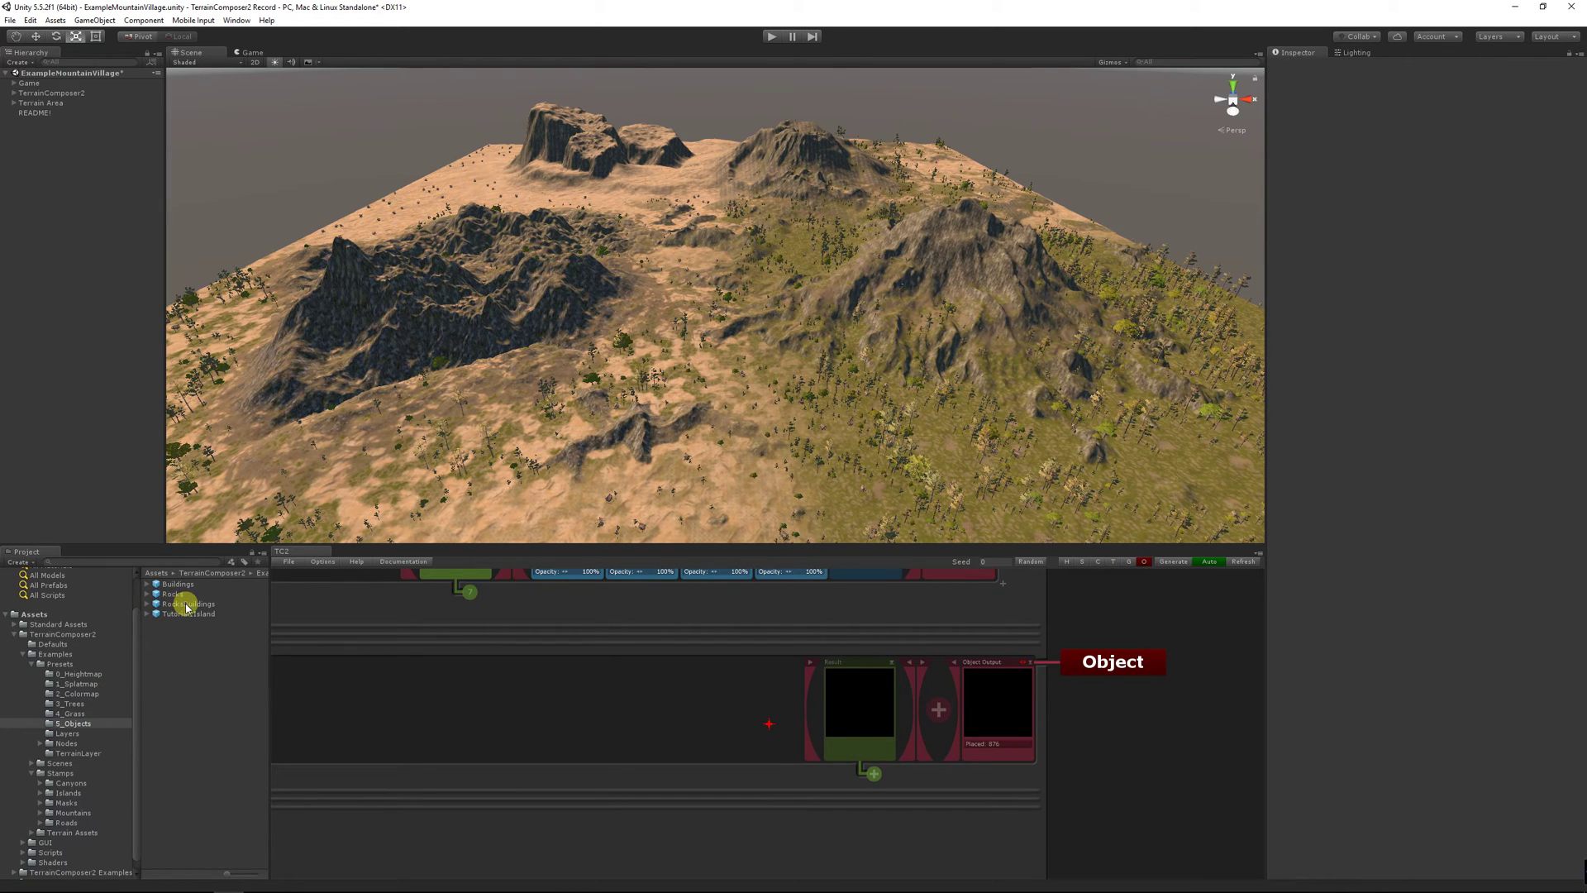
pyautogui.moveTo(187, 607); pyautogui.dragTo(864, 701)
pyautogui.click(944, 825)
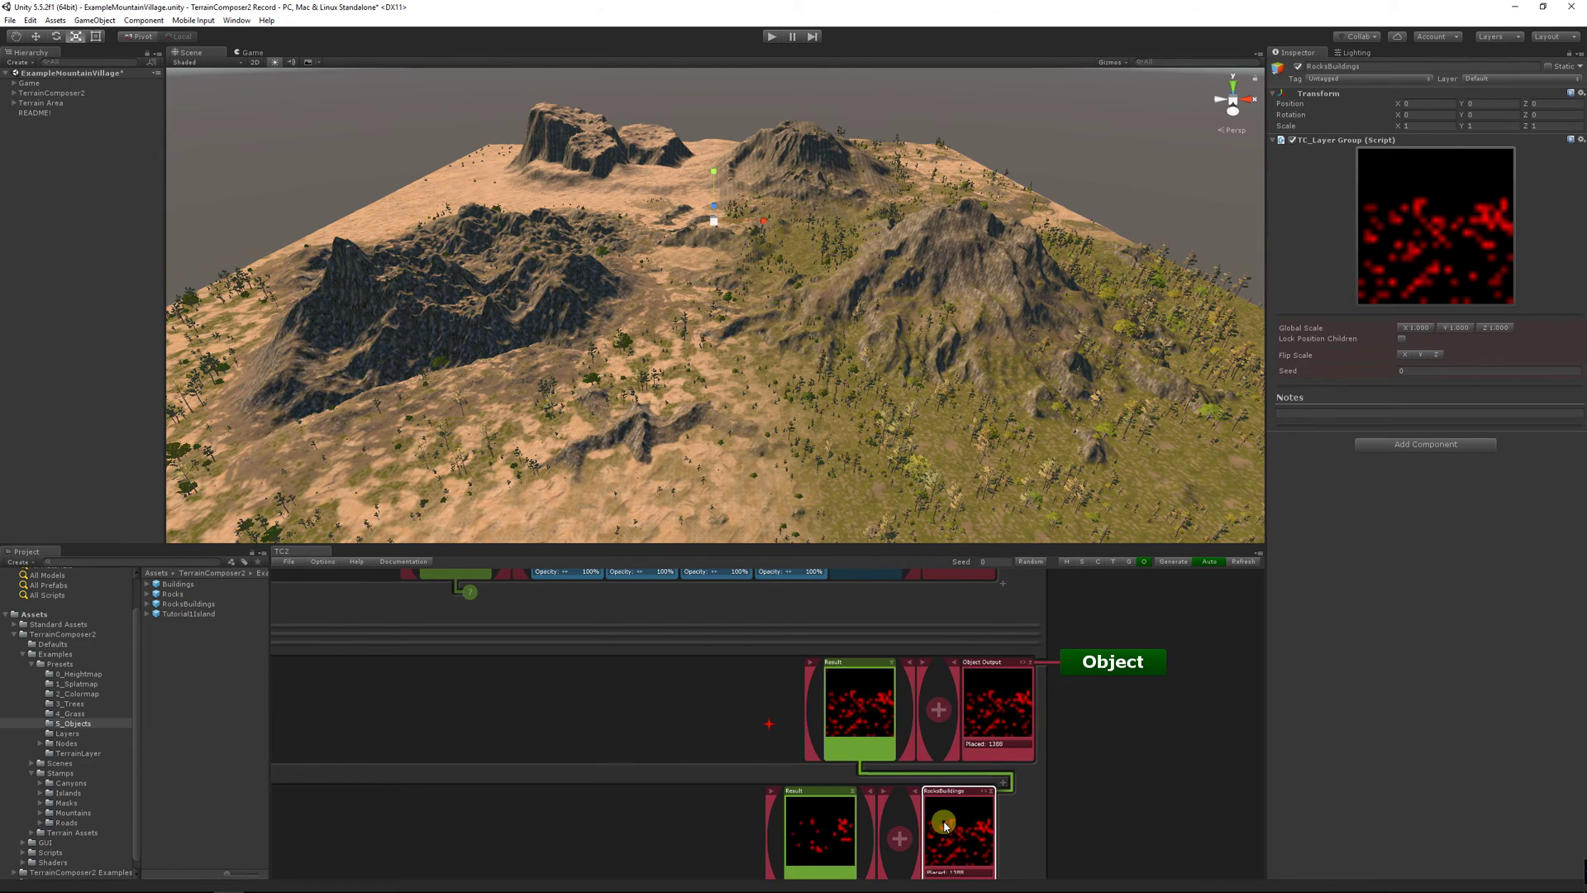
pyautogui.moveTo(944, 825); pyautogui.dragTo(905, 621)
pyautogui.moveTo(888, 818); pyautogui.dragTo(1002, 719)
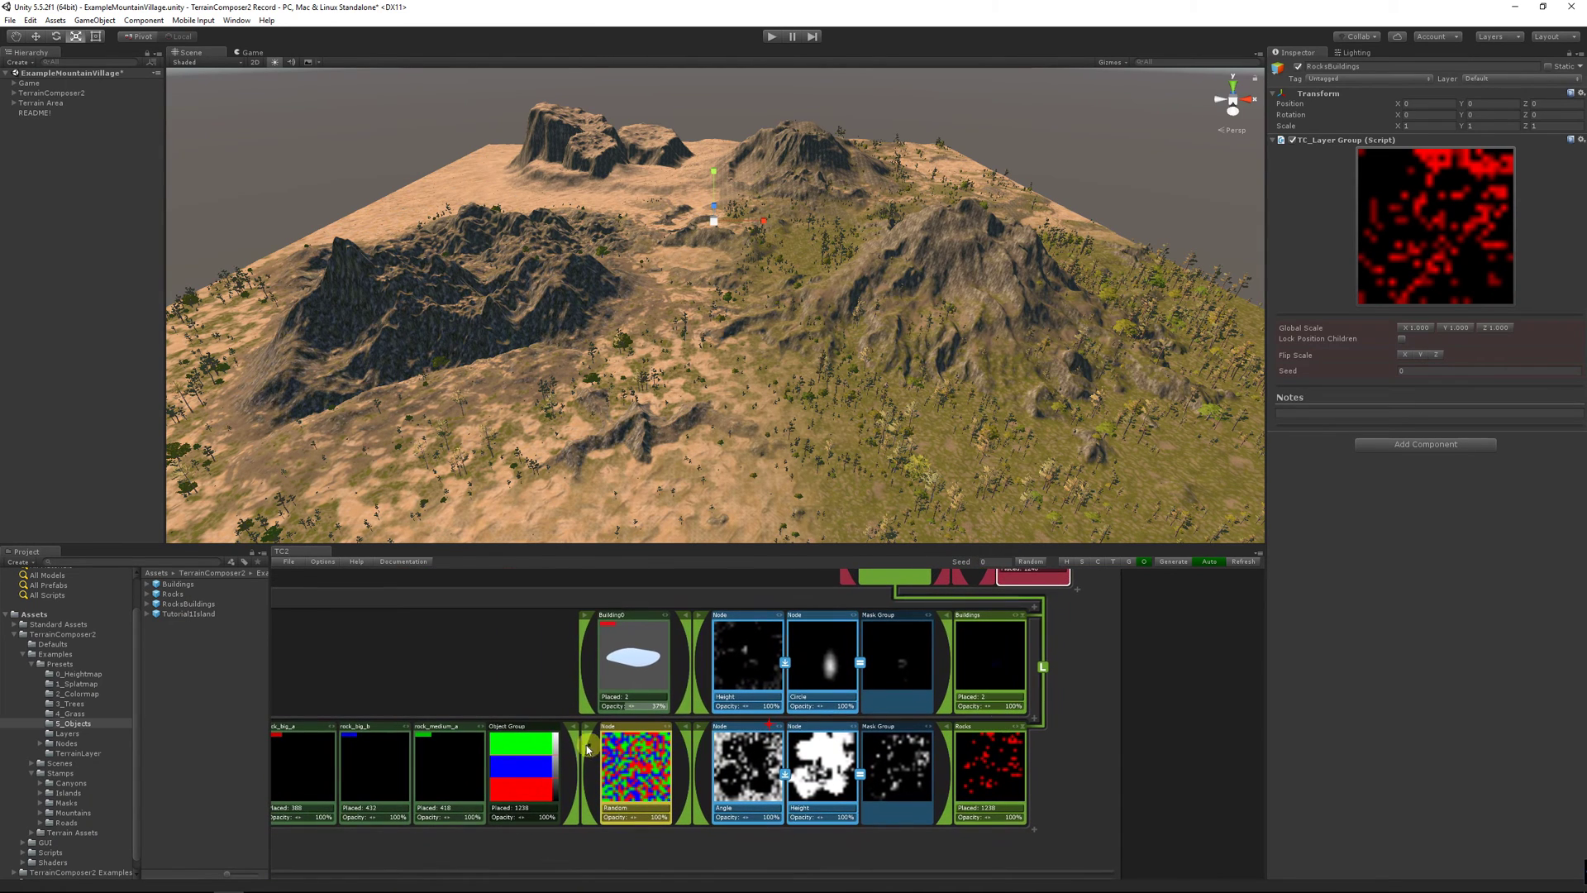
pyautogui.click(854, 615)
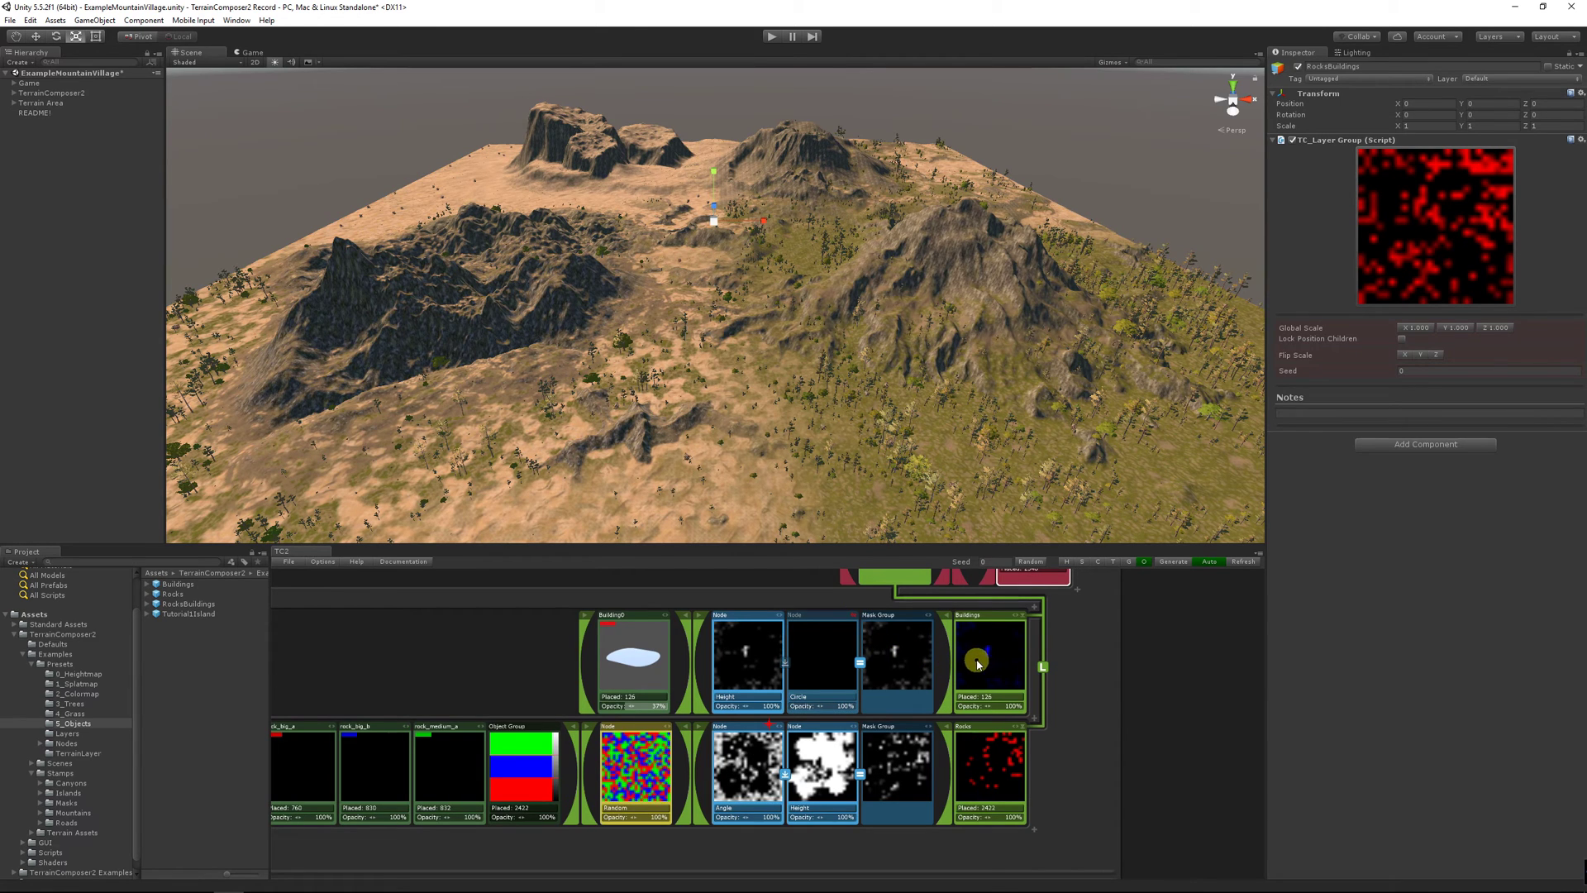
# Reduce the opacity of the rocks' Object Group to 24% and of the Building0 item to 12%
pyautogui.click(522, 820)
pyautogui.moveTo(515, 821); pyautogui.dragTo(507, 823)
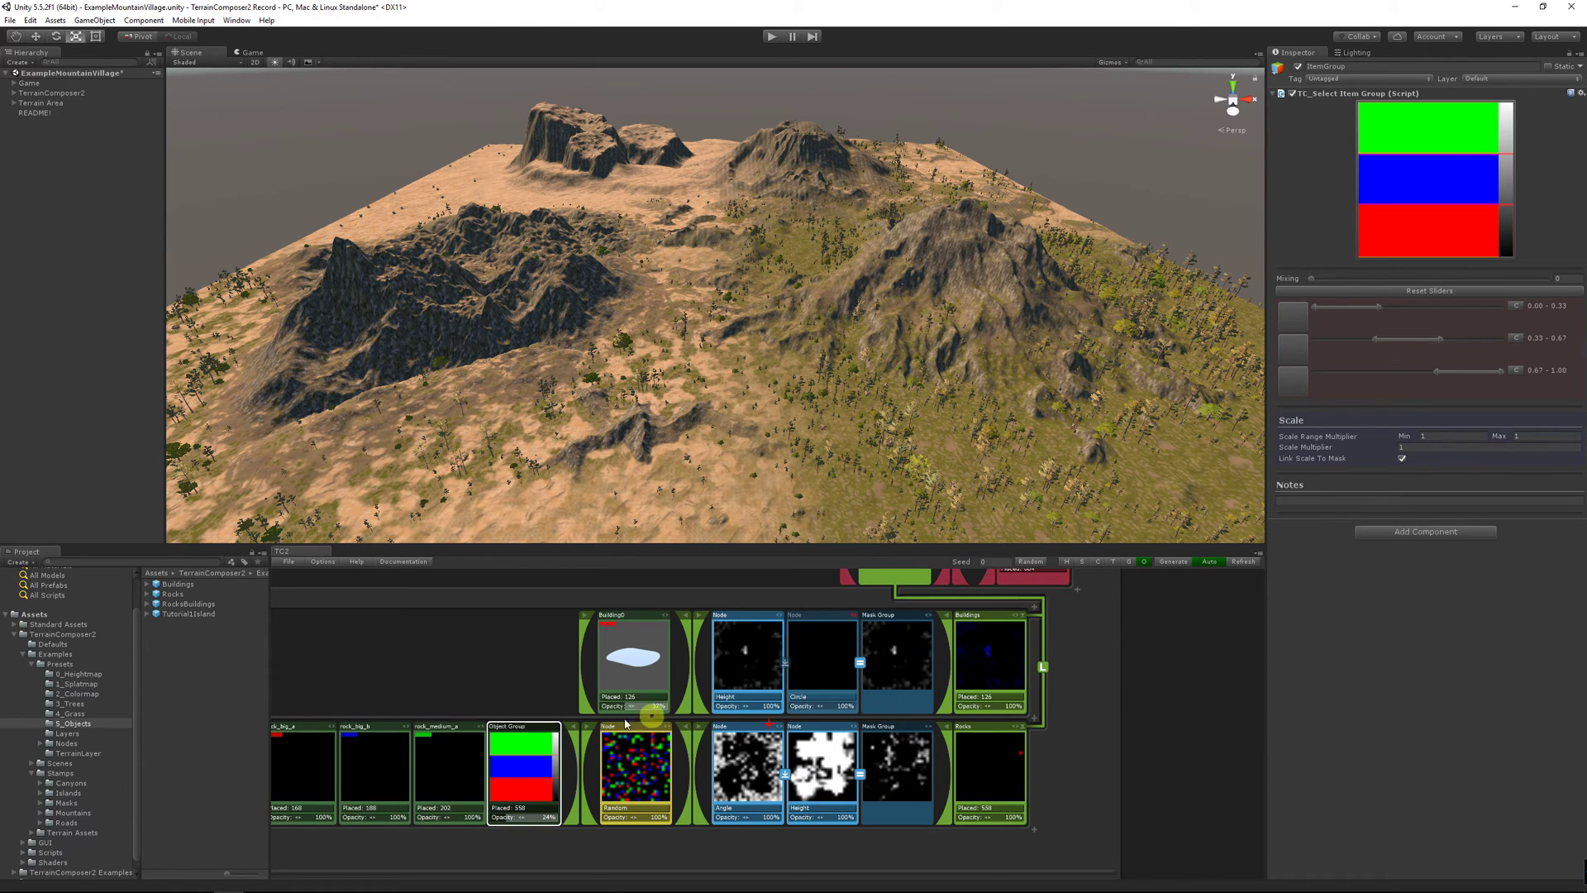
pyautogui.moveTo(611, 706); pyautogui.dragTo(606, 708)
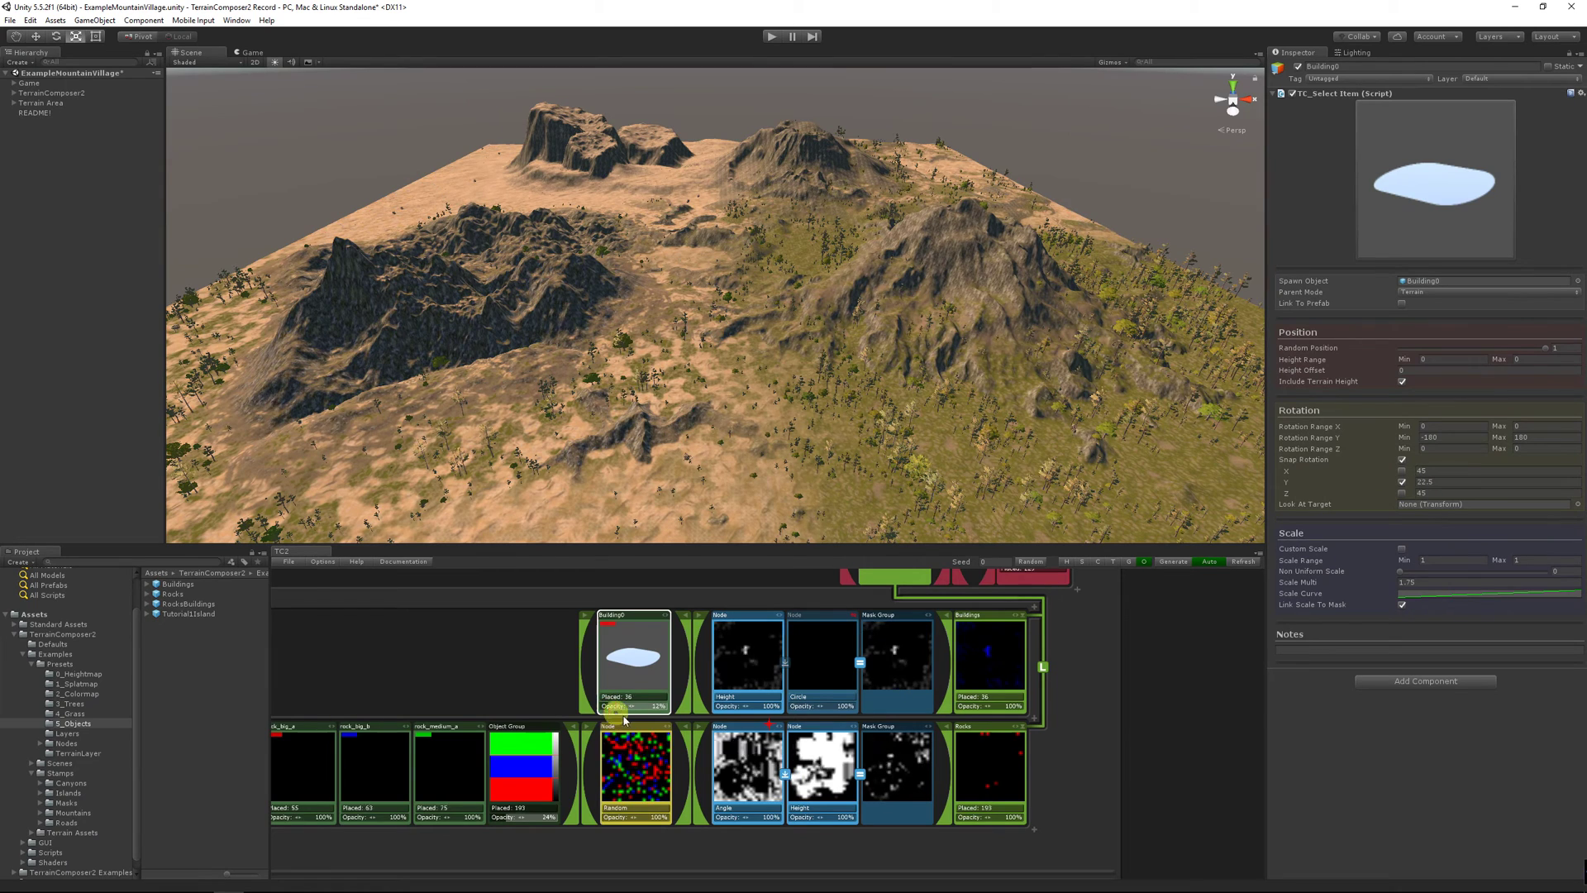
# Switch generation back to Splat and add the BuildingsFloor splatmap preset above SandGrassRockMix
pyautogui.moveTo(995, 660); pyautogui.dragTo(967, 741, button='middle')
pyautogui.scroll(-2, 966, 741)
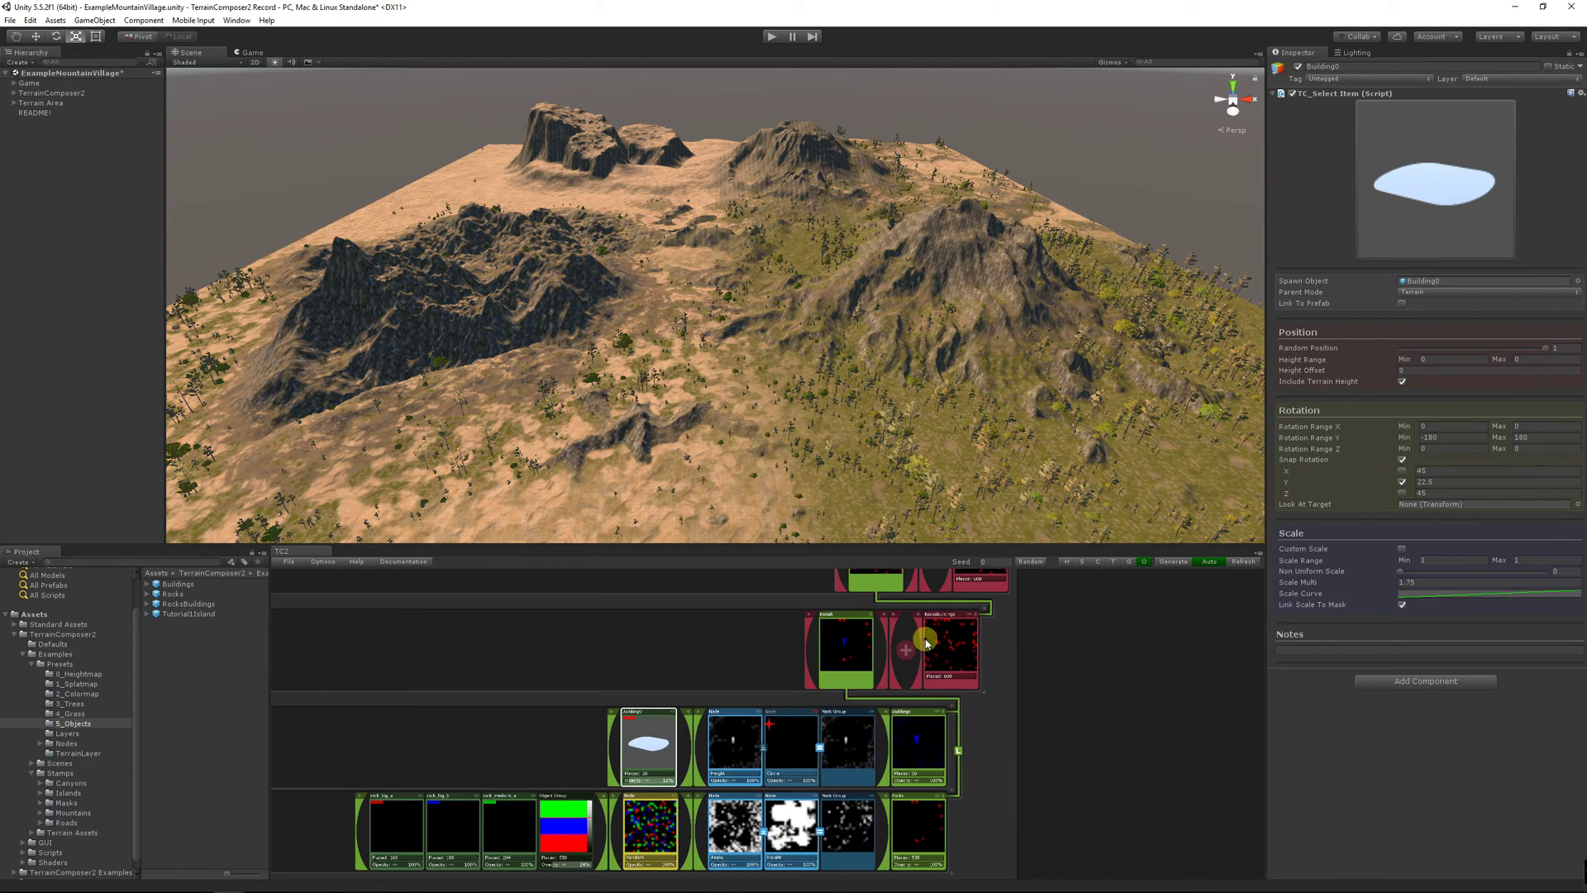
pyautogui.scroll(10, 927, 643)
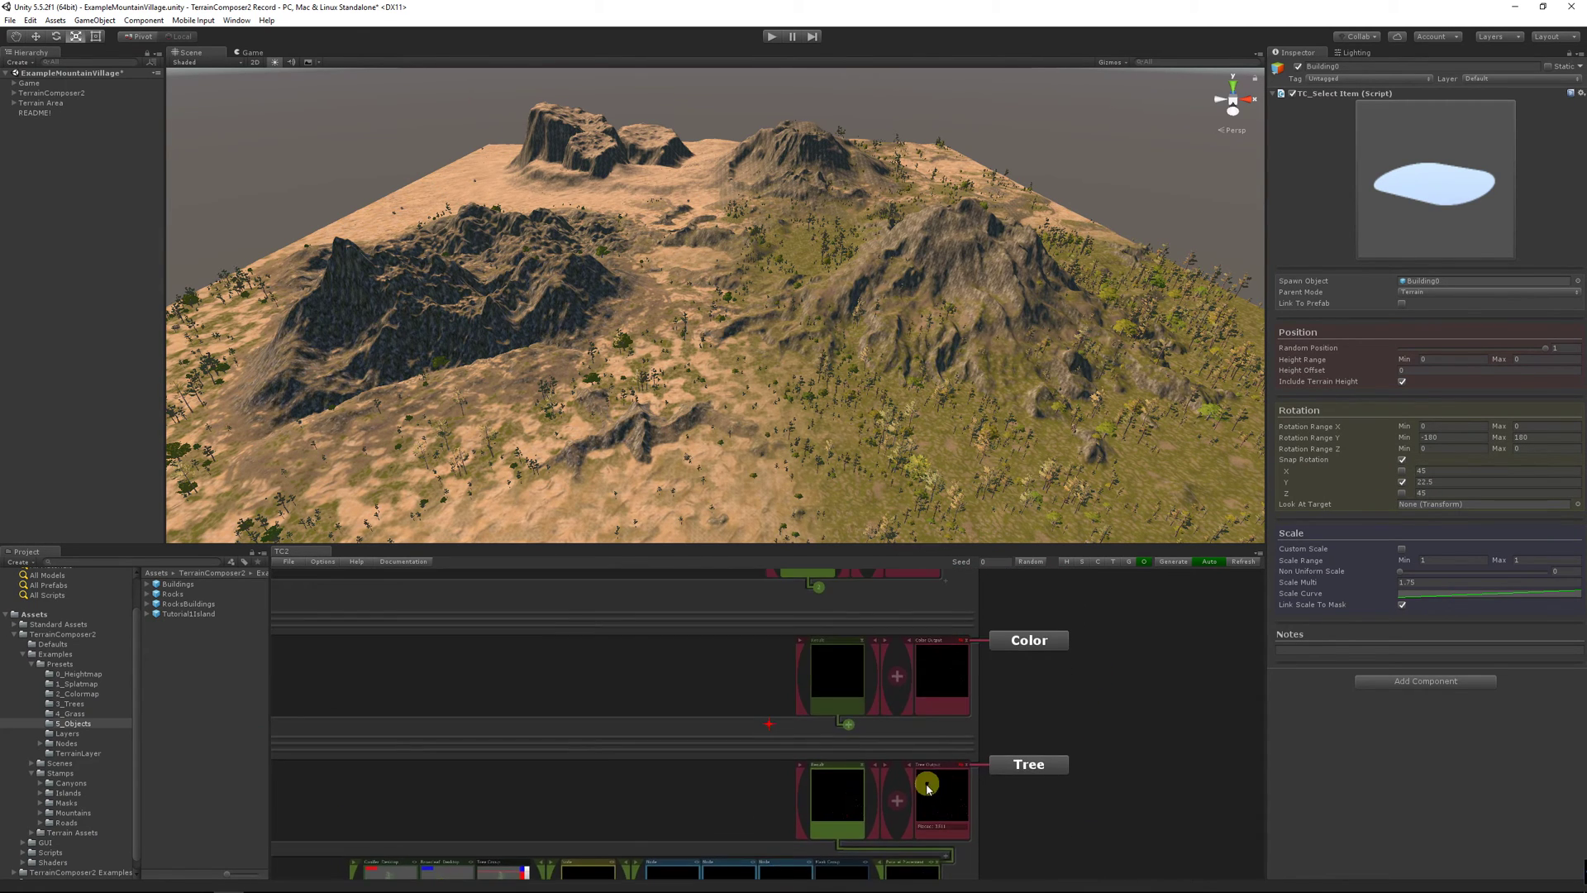
pyautogui.scroll(8, 928, 788)
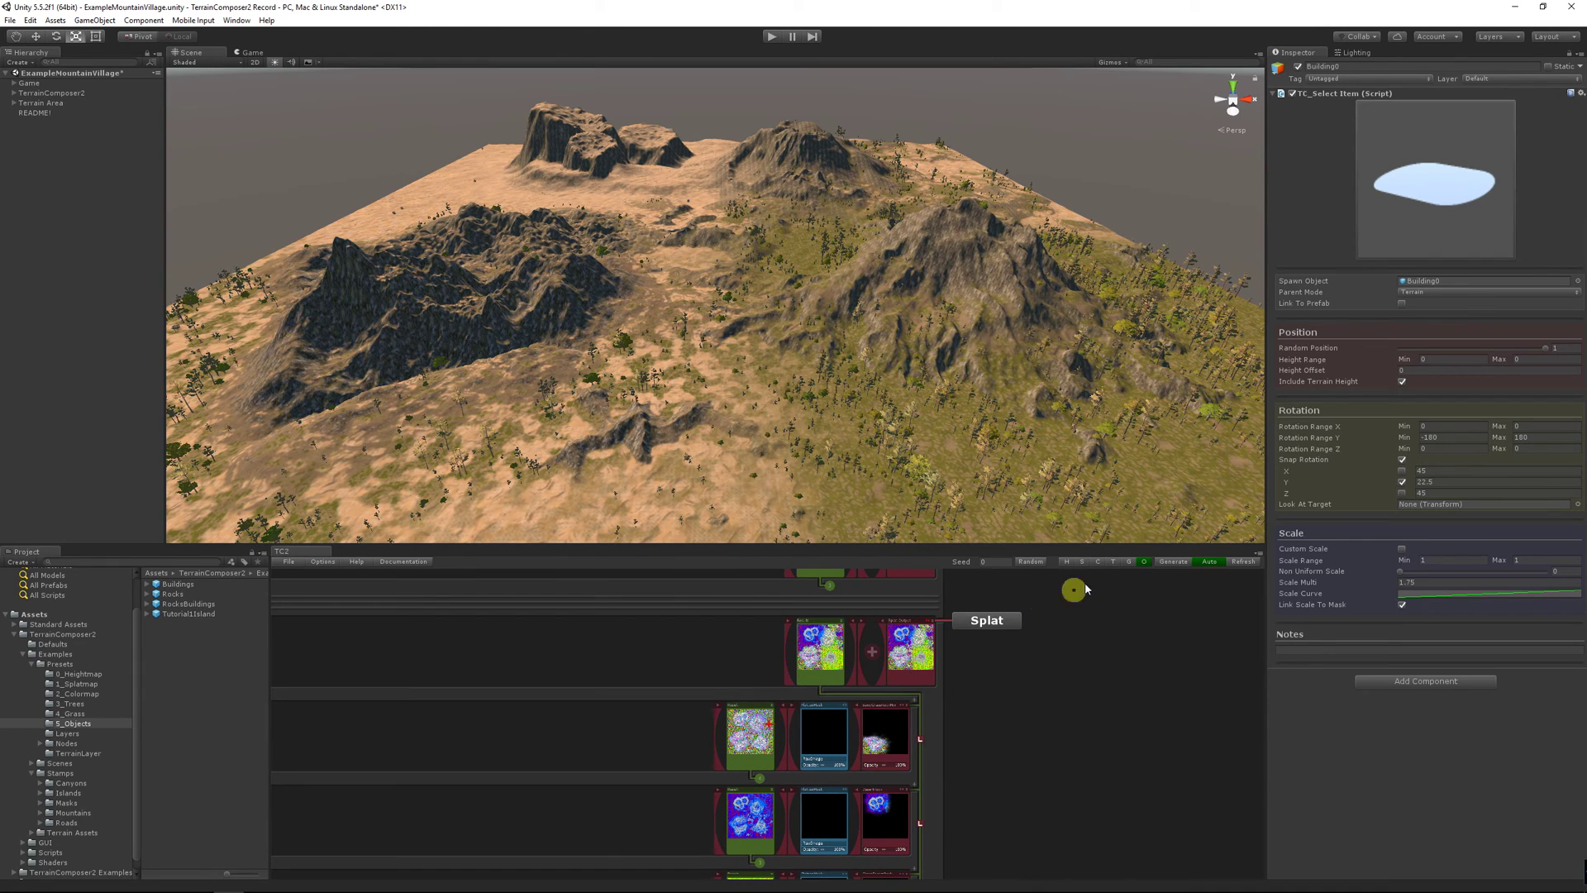
pyautogui.click(979, 622)
pyautogui.click(76, 685)
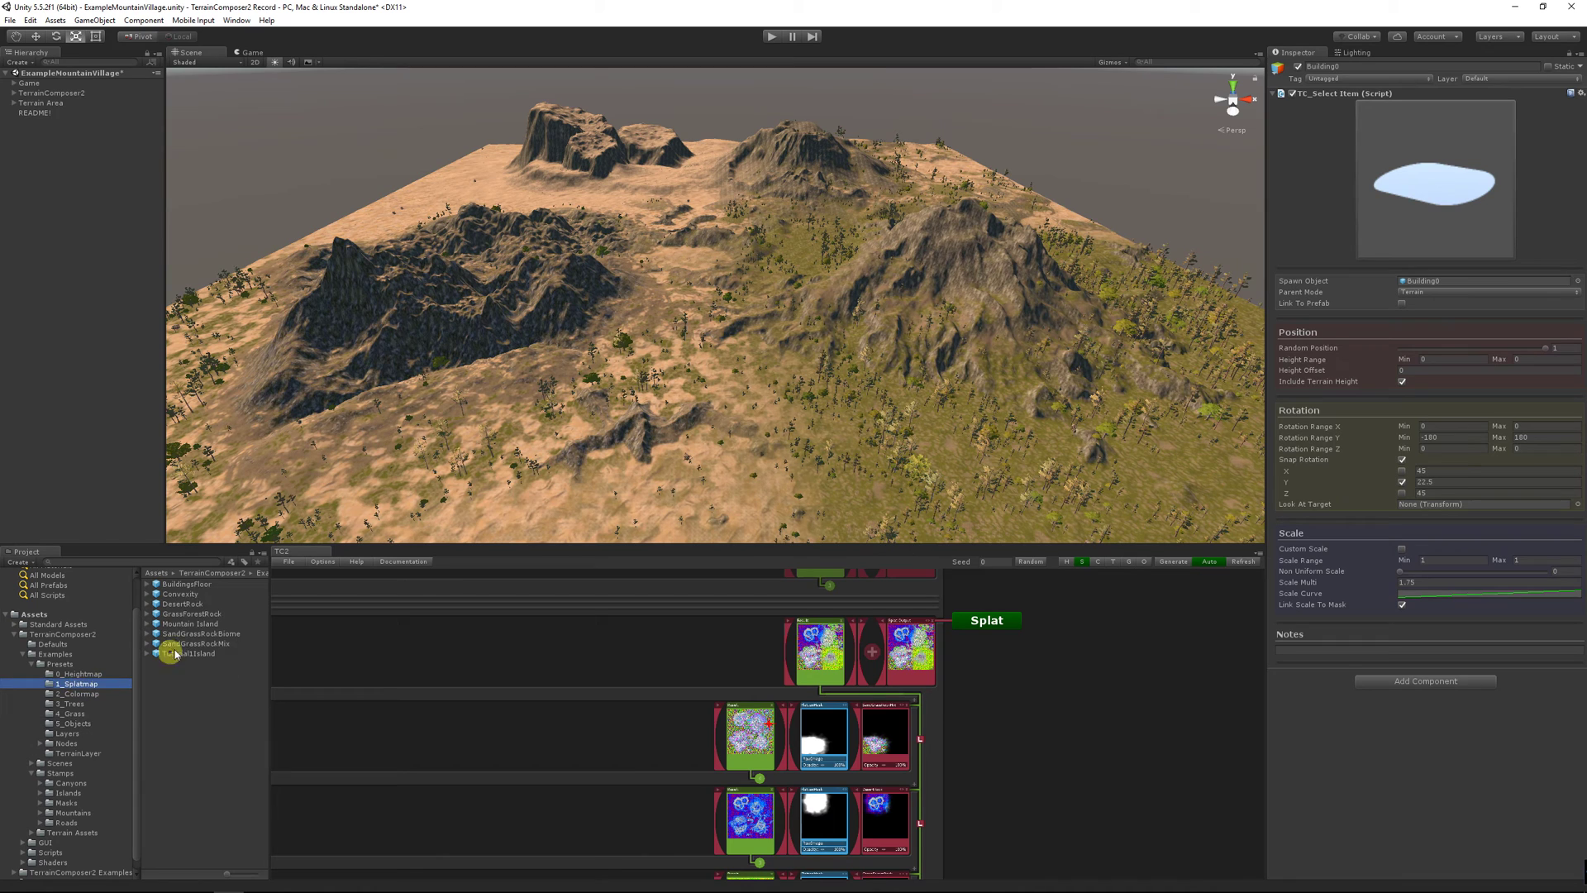
pyautogui.moveTo(196, 585); pyautogui.dragTo(885, 719)
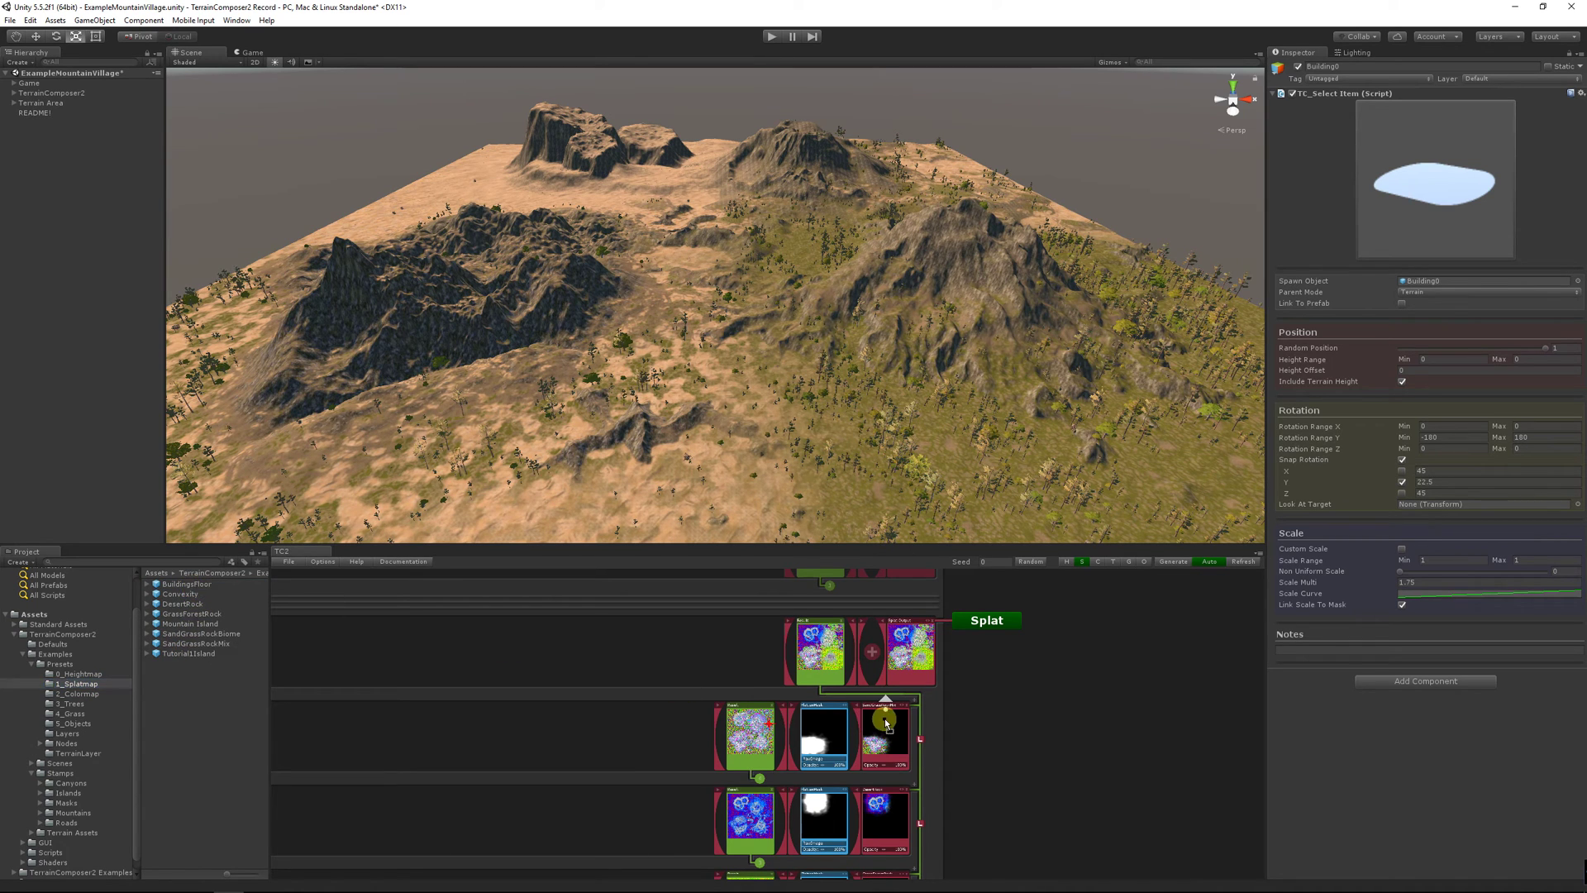
pyautogui.click(885, 722)
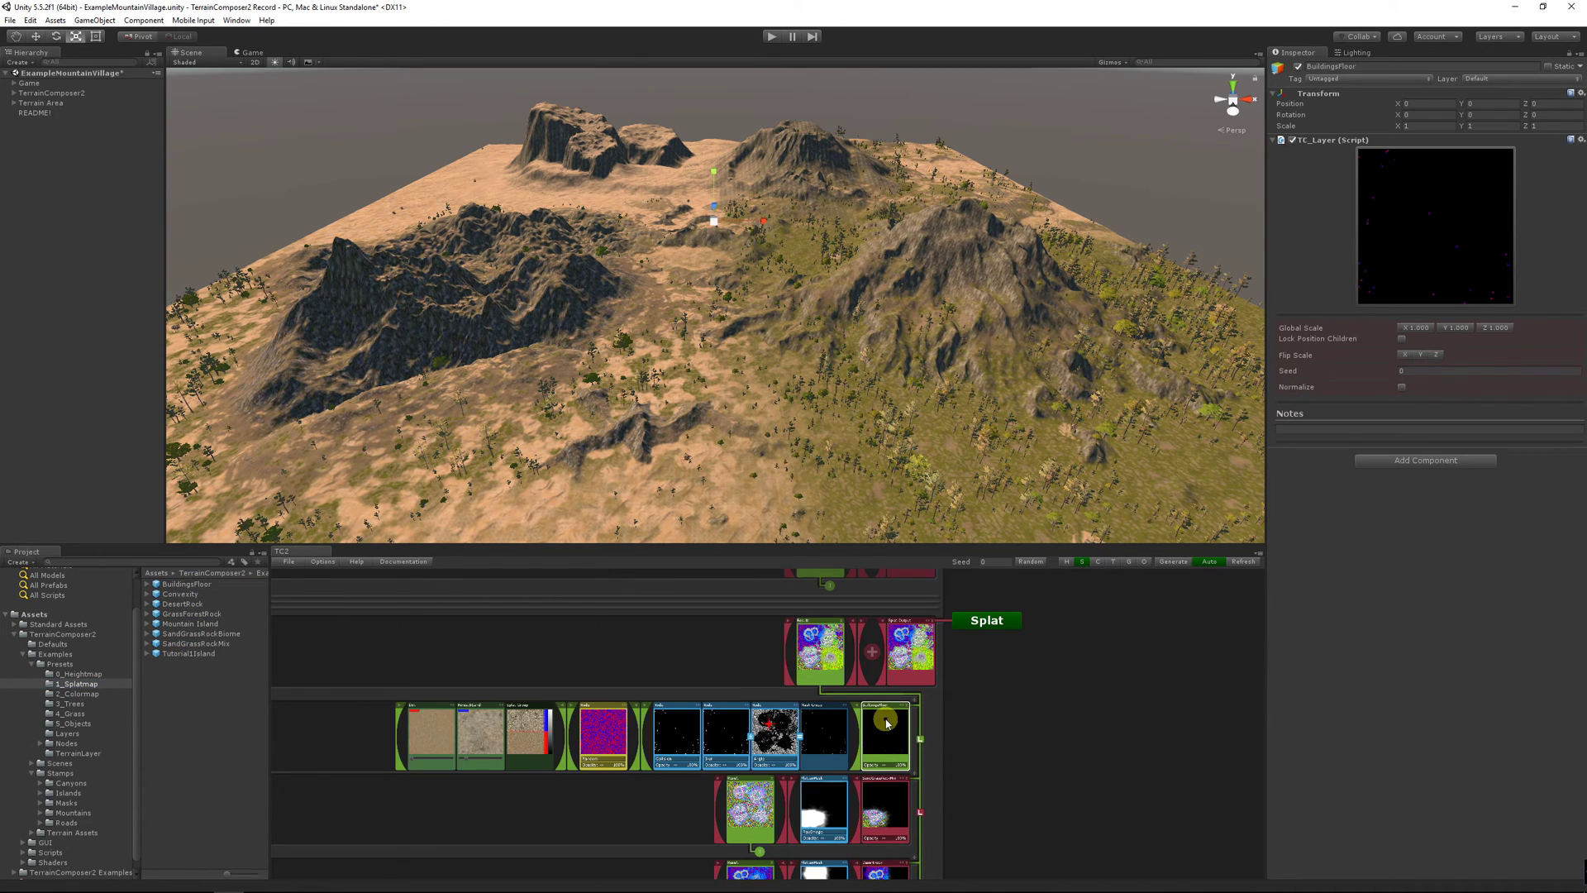
pyautogui.keyDown('alt'); pyautogui.moveTo(882, 411); pyautogui.dragTo(910, 424); pyautogui.keyUp('alt')
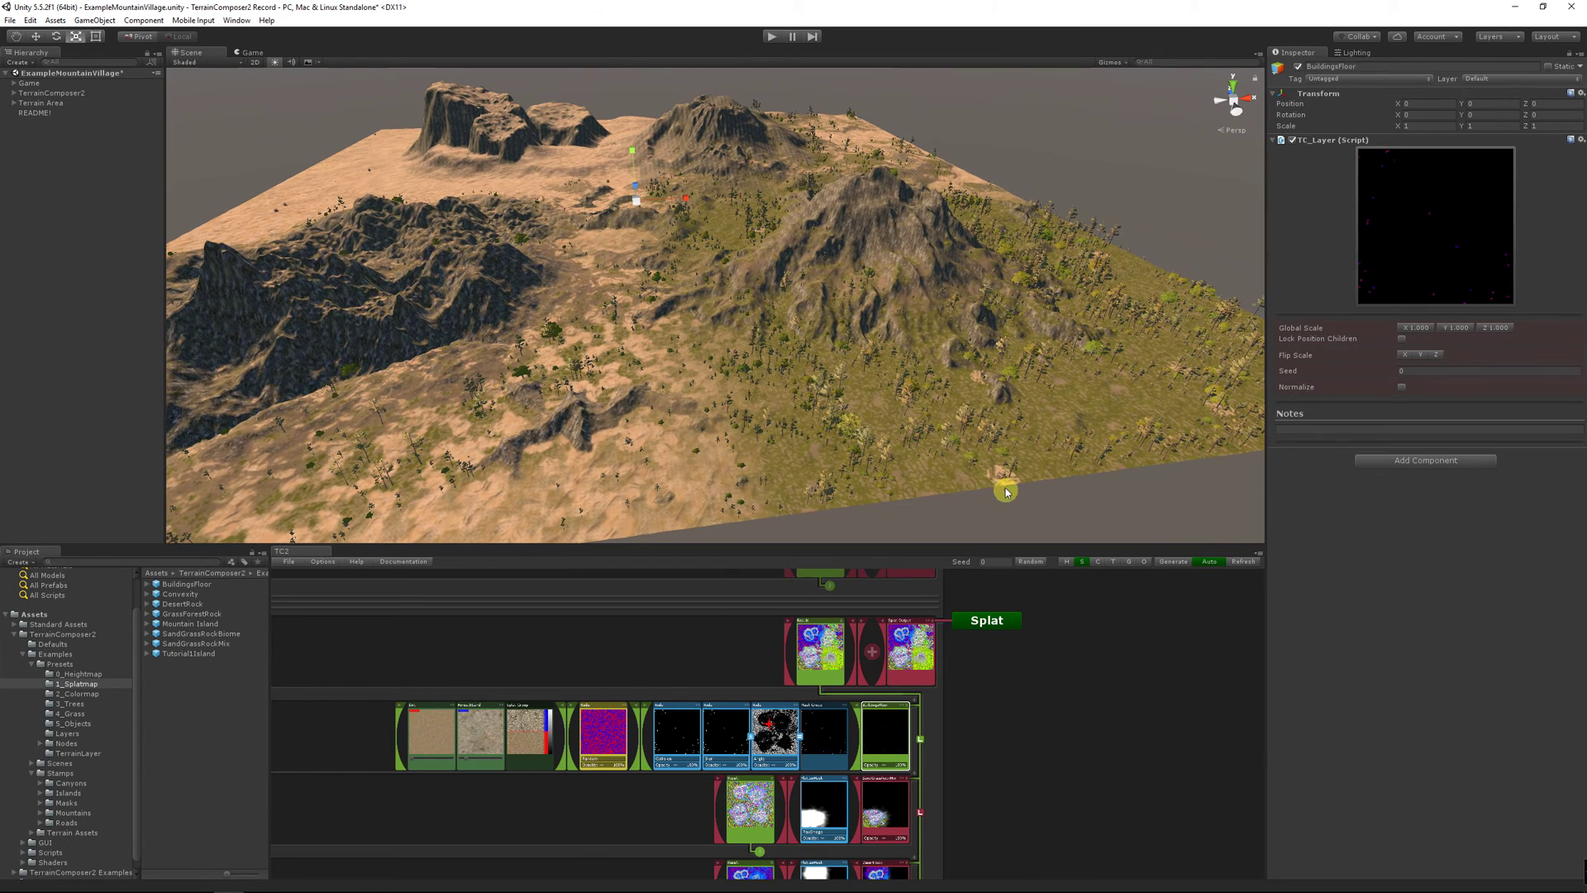
# Enable Height generation alongside Splat and add the FlattenTerrainObjects heightmap preset above the top Layer Group under the Height output
pyautogui.click(149, 669)
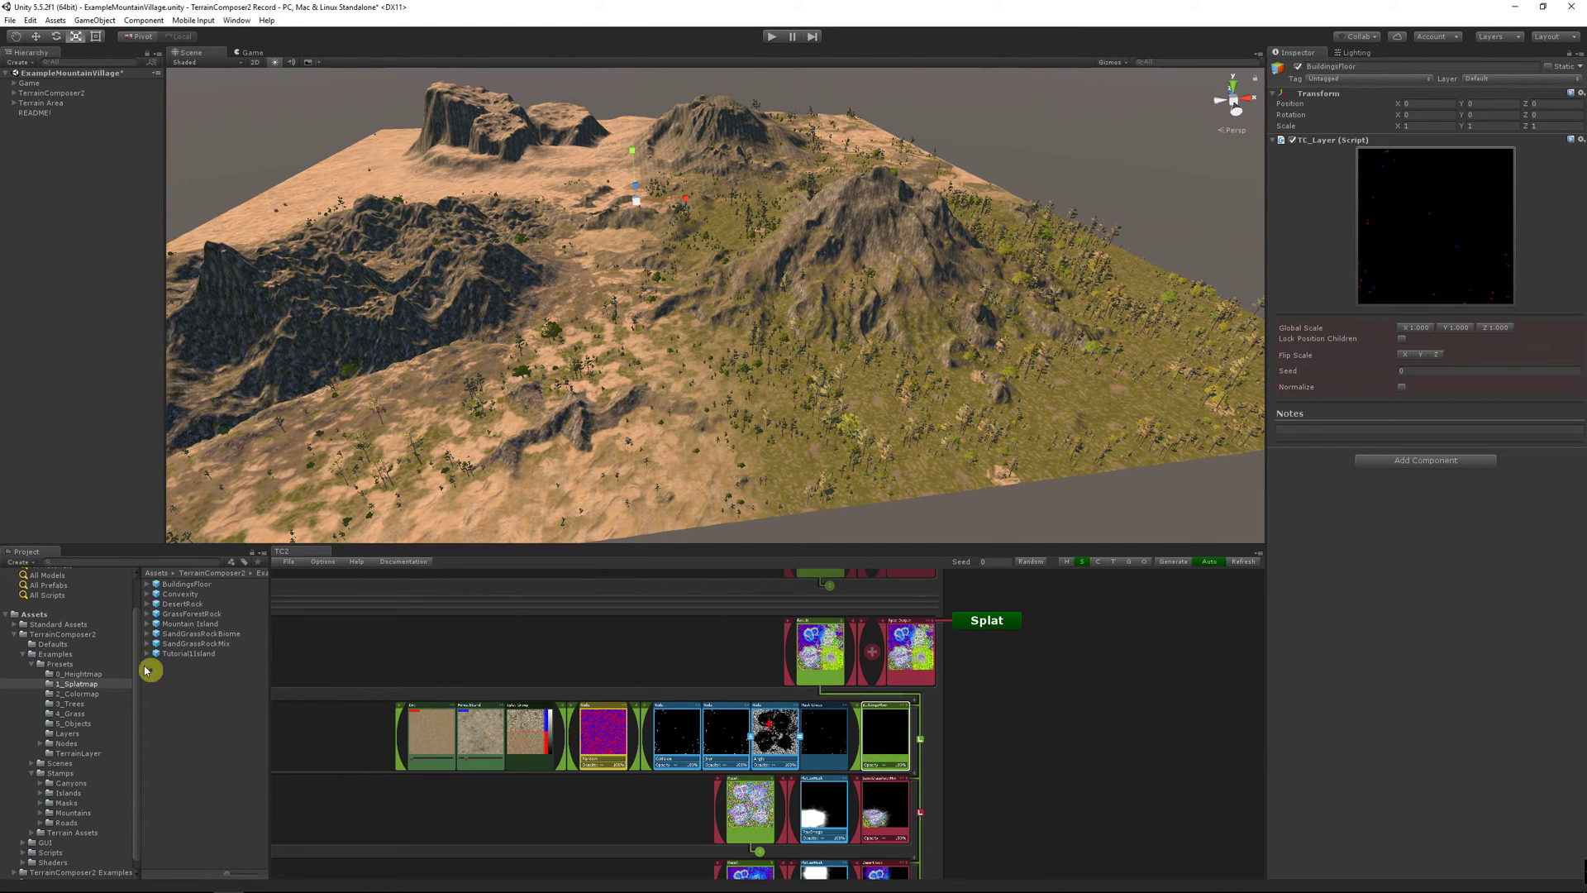
pyautogui.click(78, 674)
pyautogui.moveTo(898, 632); pyautogui.dragTo(852, 834)
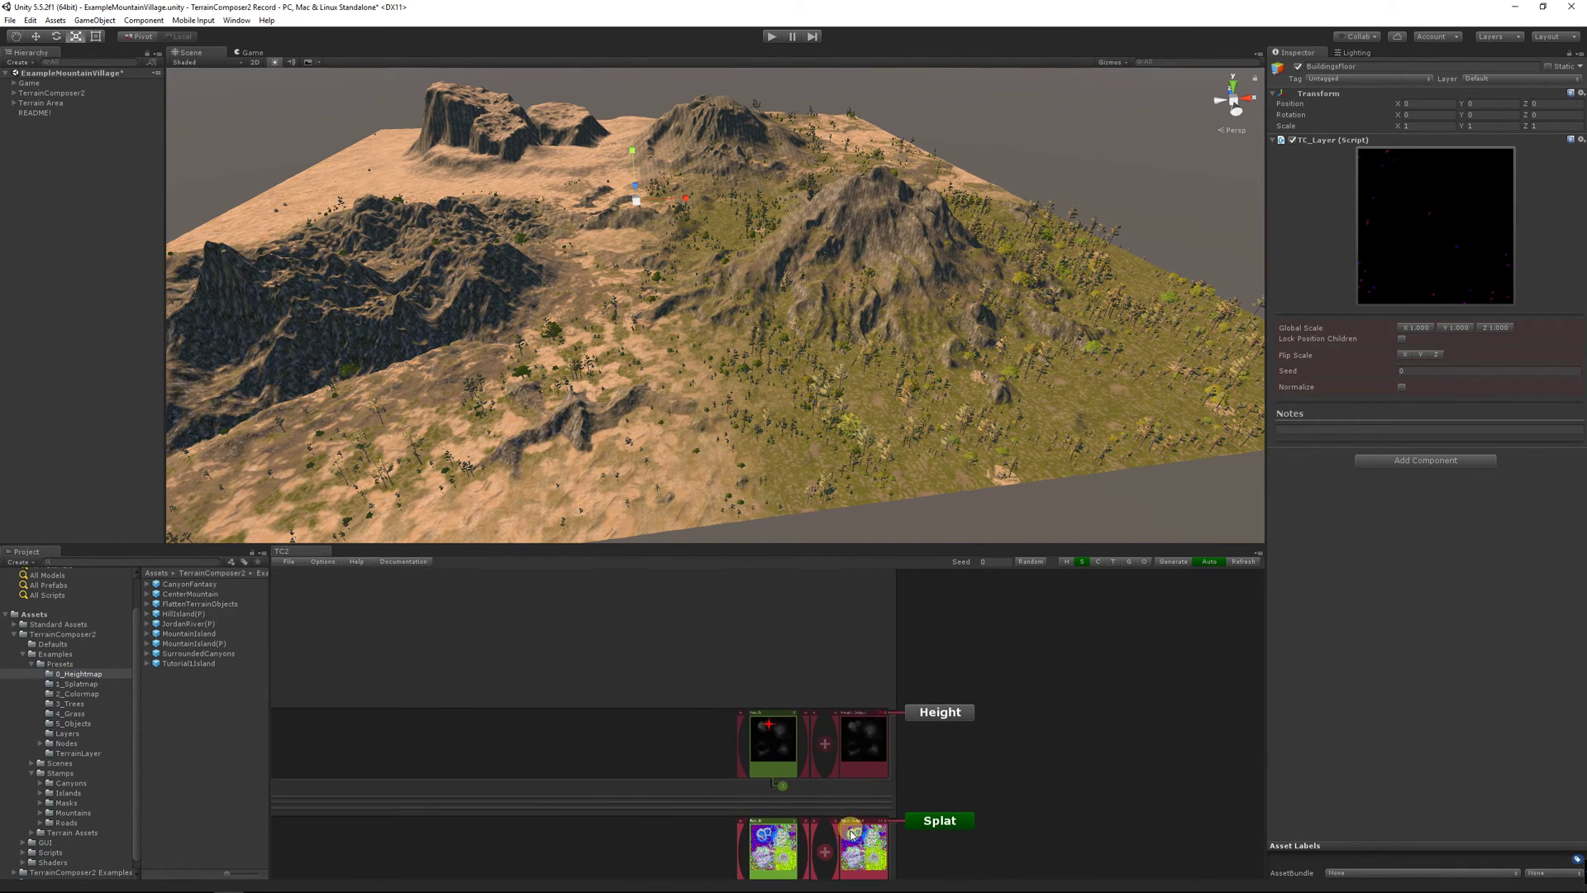
pyautogui.click(1066, 565)
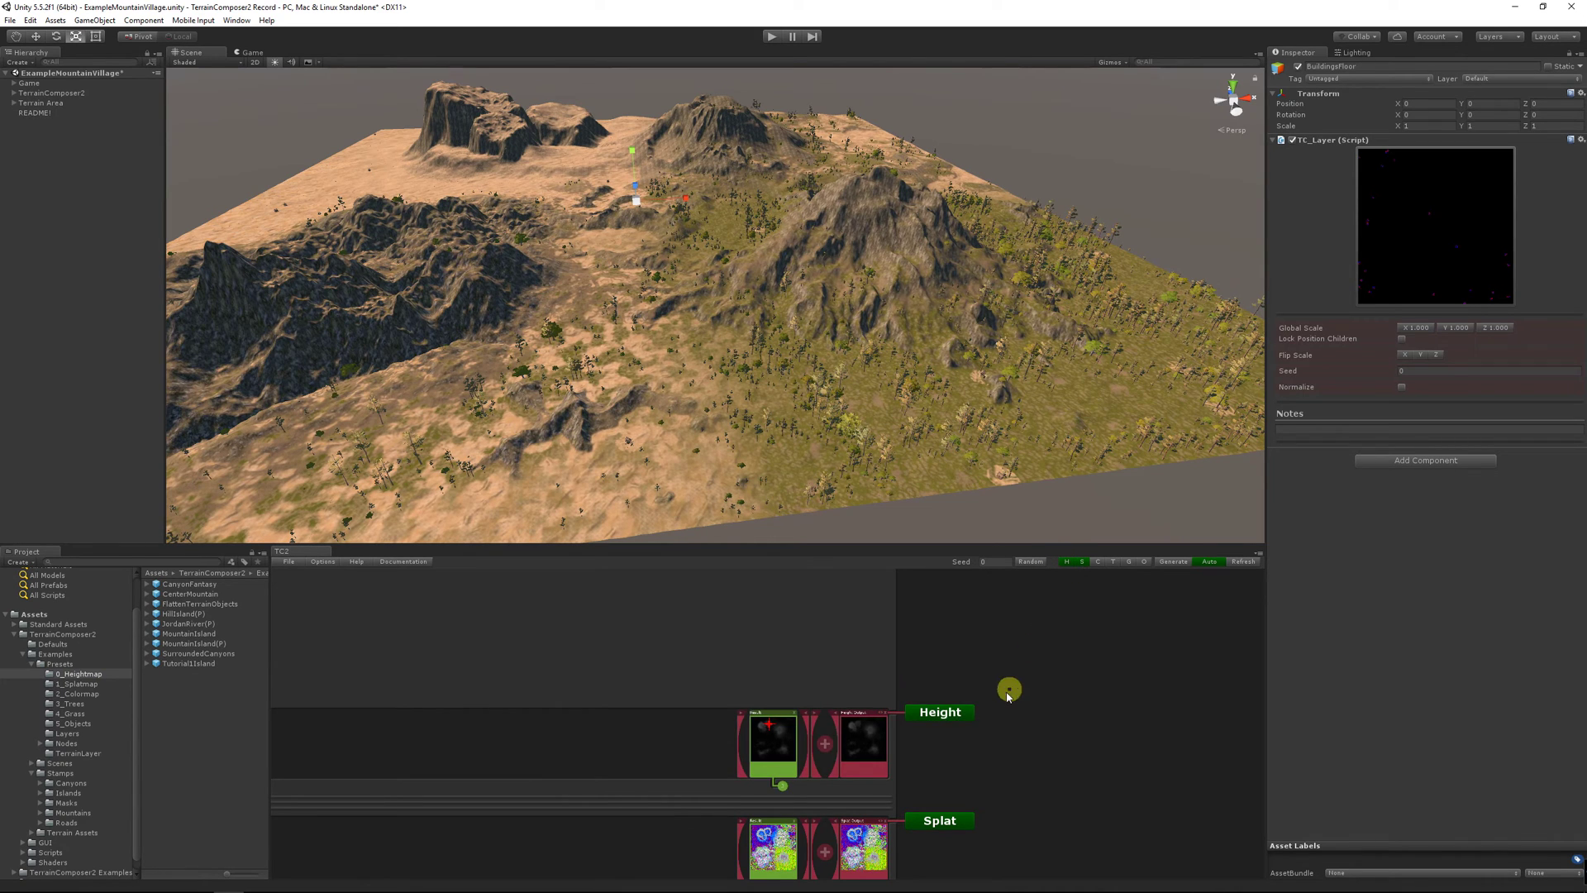
pyautogui.moveTo(923, 747); pyautogui.dragTo(933, 653)
pyautogui.scroll(4, 714, 726)
pyautogui.click(859, 675)
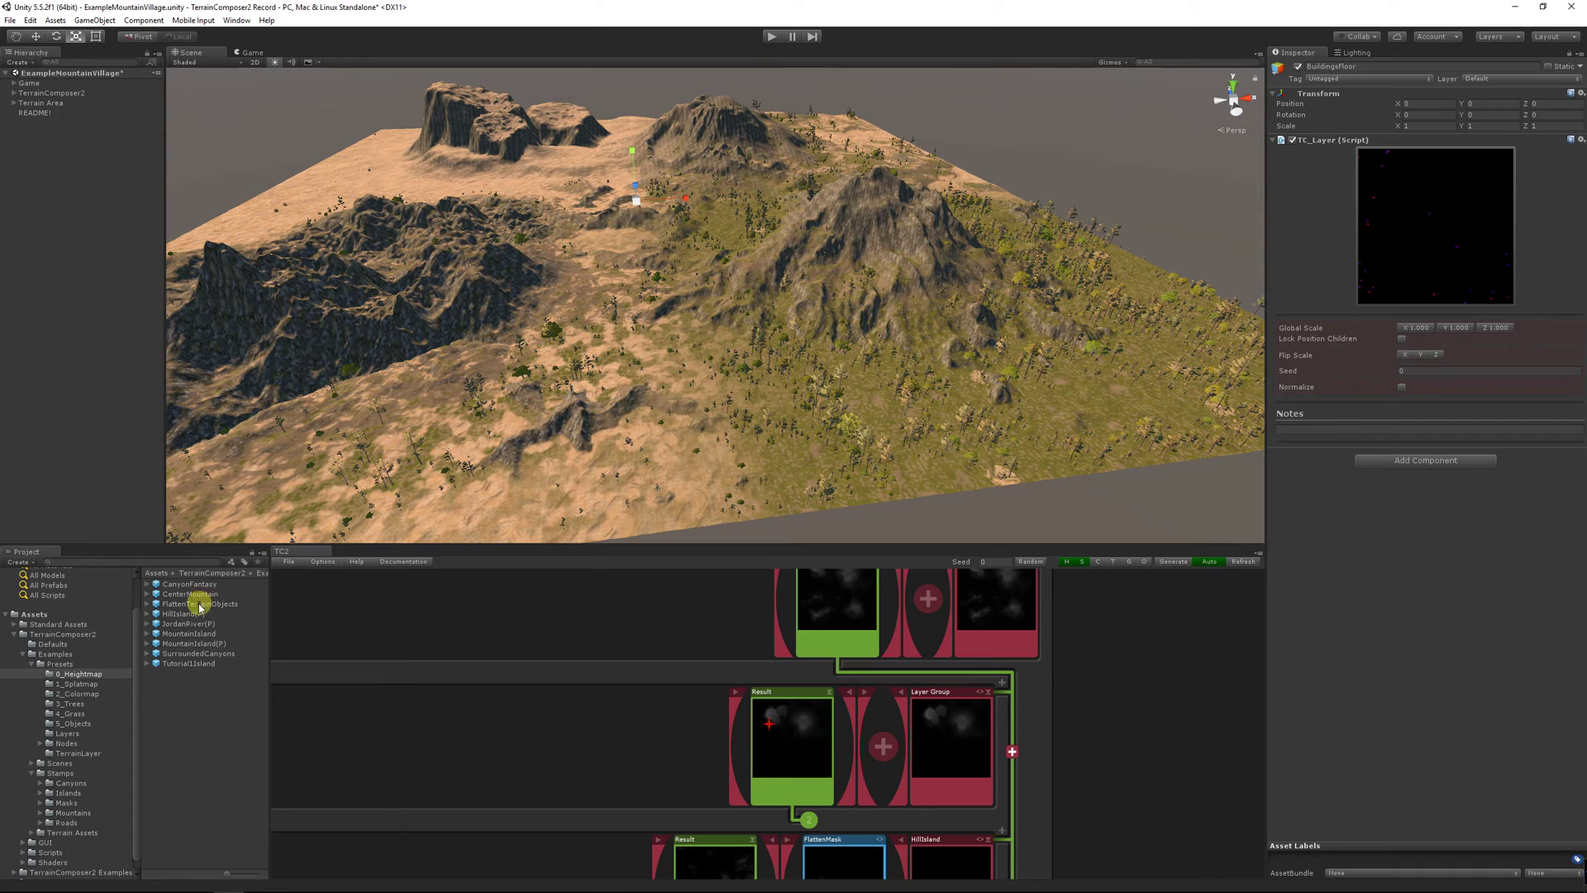
pyautogui.moveTo(200, 608); pyautogui.dragTo(925, 726)
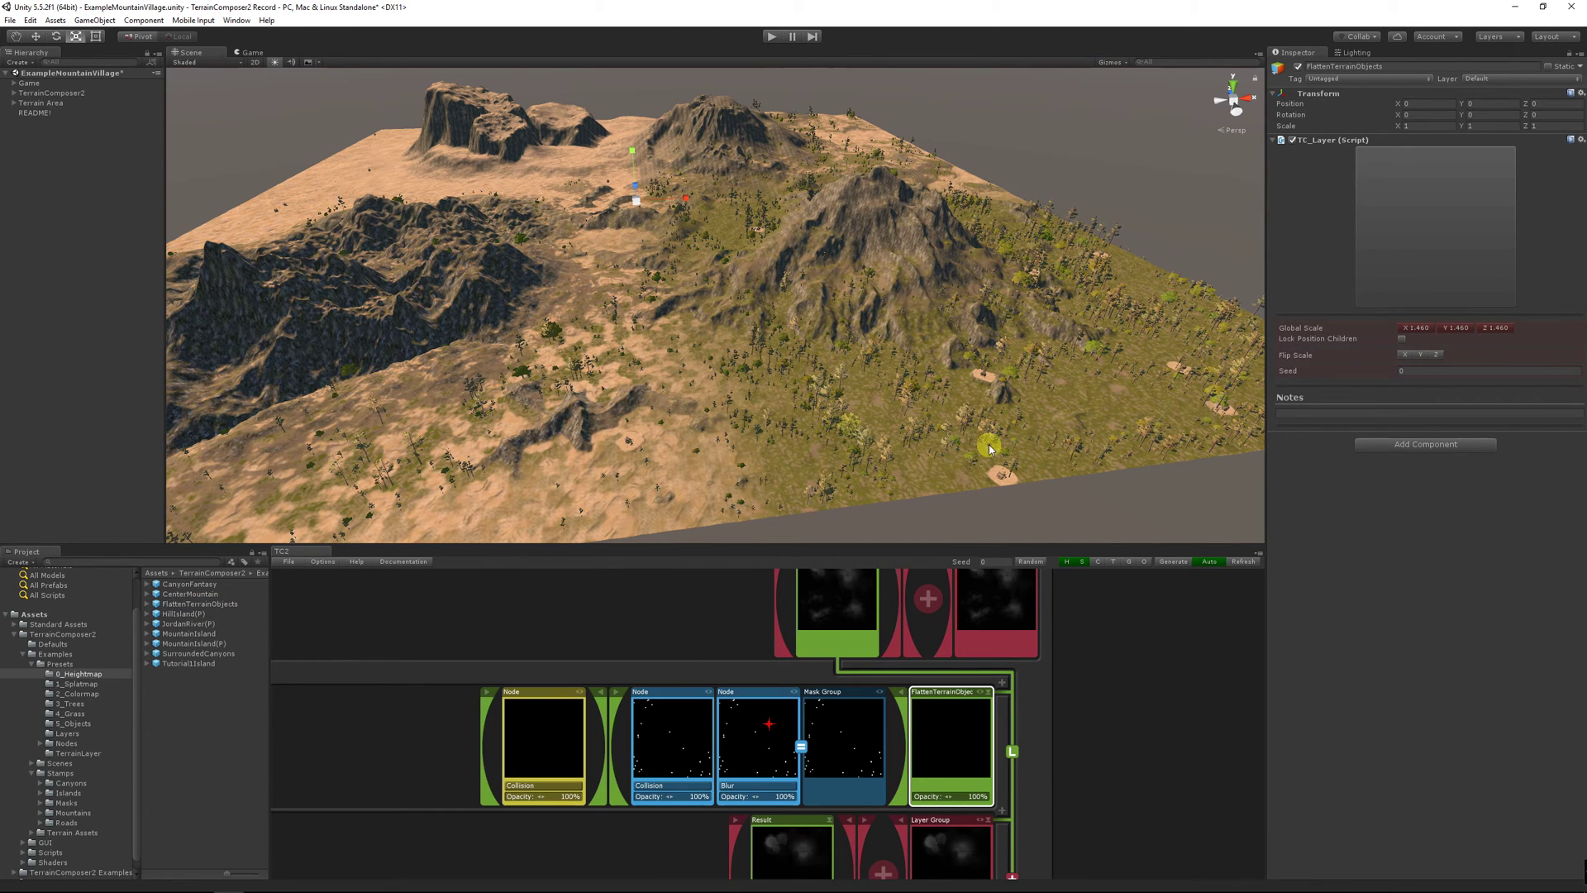
# Enable Object generation as well and raise the Building0 item's opacity to 37%
pyautogui.keyDown('alt'); pyautogui.moveTo(871, 435); pyautogui.dragTo(823, 414); pyautogui.keyUp('alt')
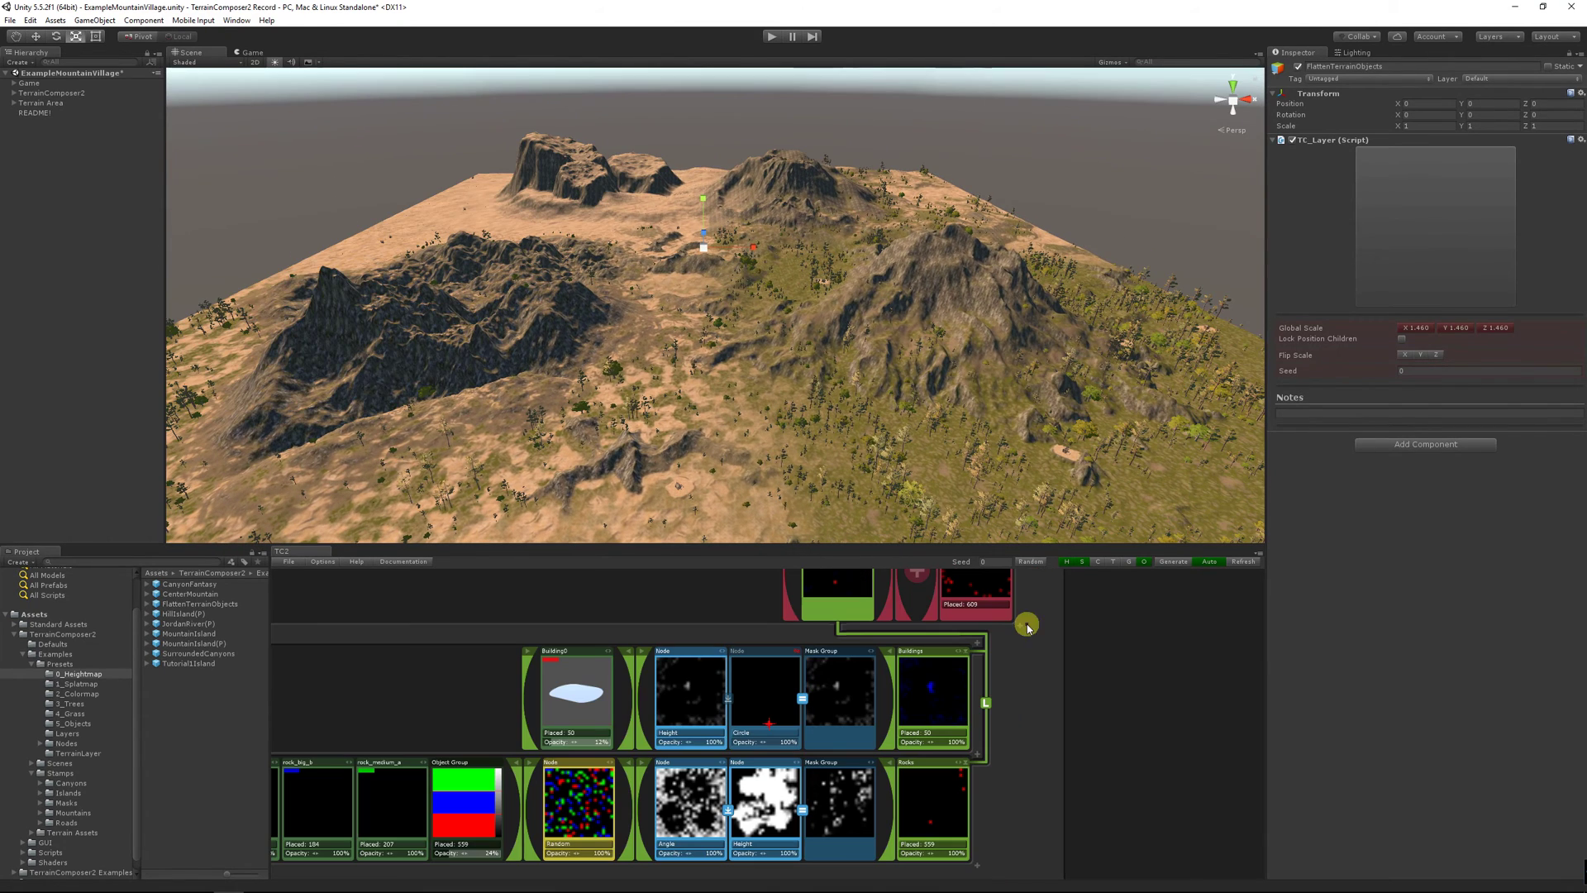
pyautogui.click(575, 741)
pyautogui.click(568, 745)
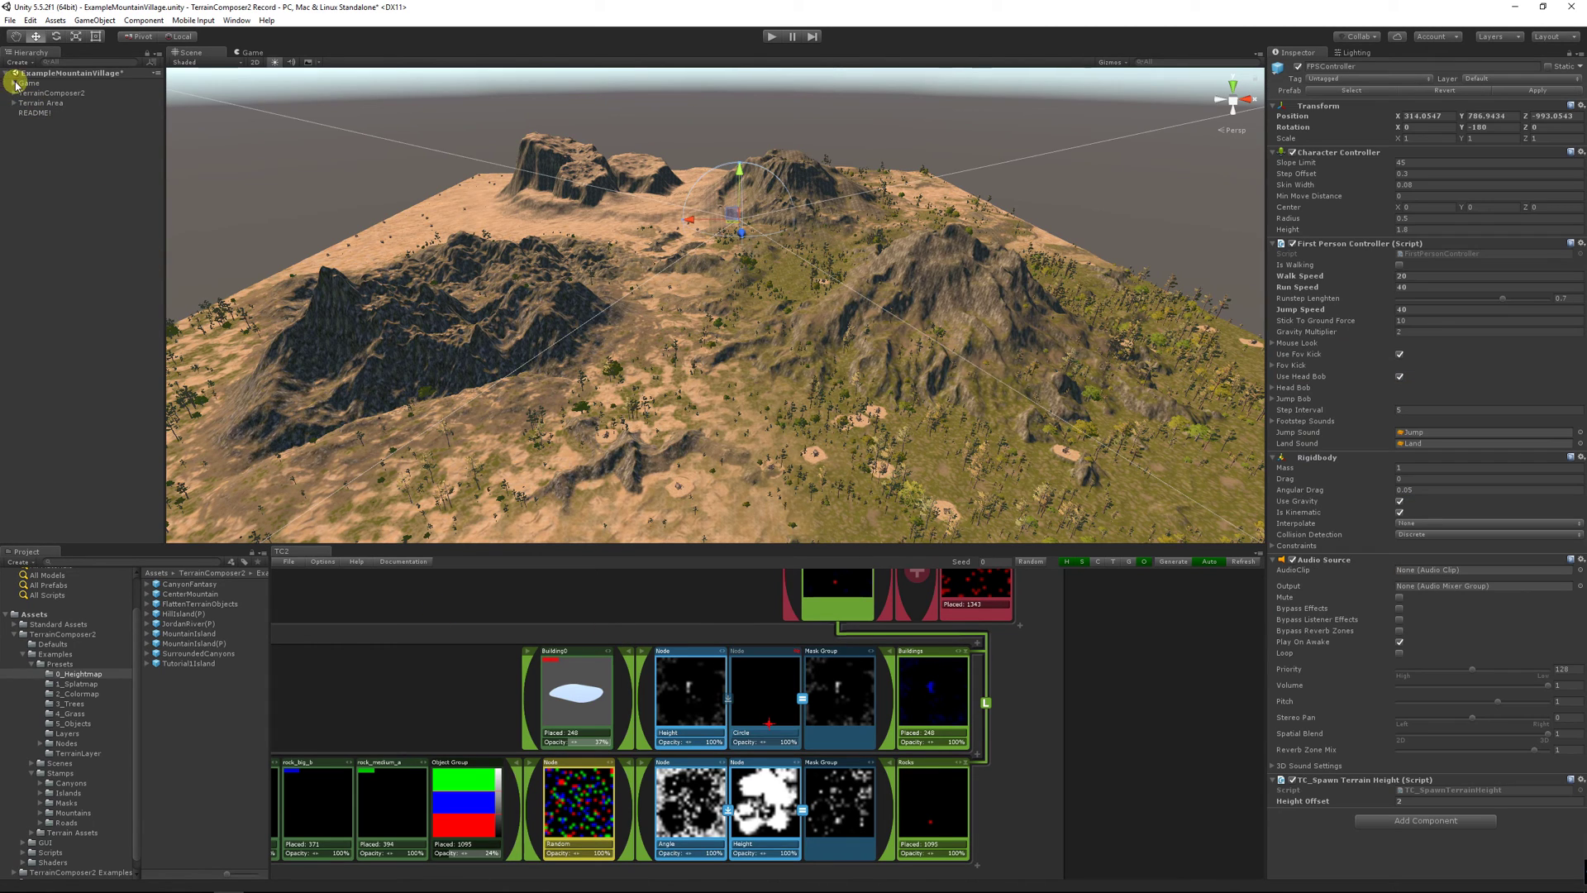
# Move the FPSController from the Game group to the terrain's foreground, at about X 555, Z -4136
pyautogui.click(14, 83)
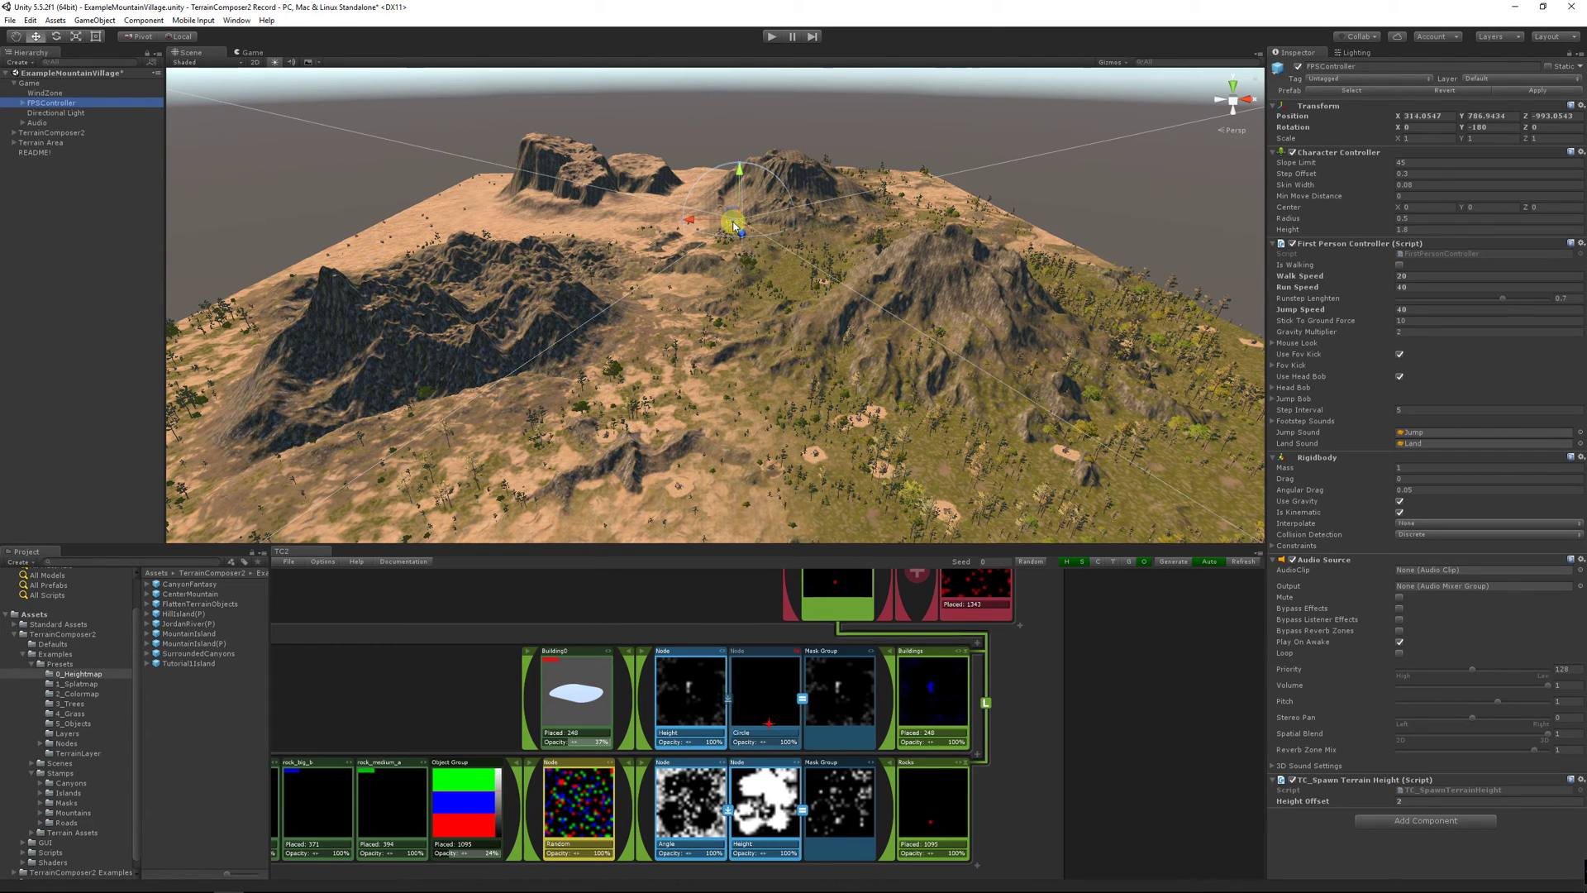
pyautogui.moveTo(733, 224); pyautogui.dragTo(851, 483)
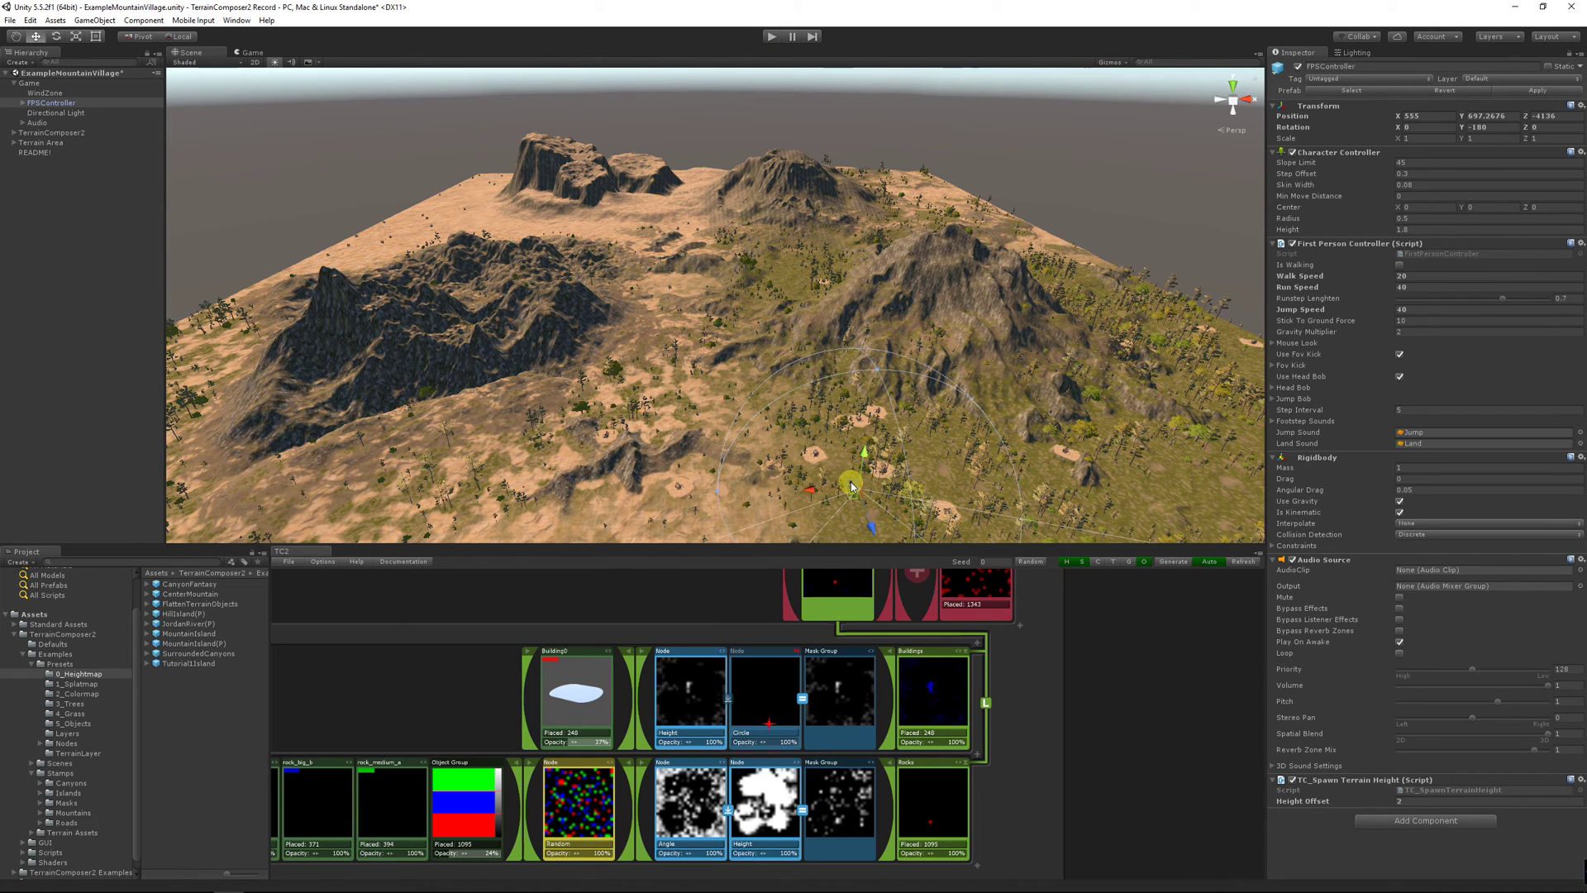
# Set the Terrain Area's heightmap resolution to 2049 and splatmap resolution to 2048, and apply them to the whole Terrain Area
pyautogui.click(51, 143)
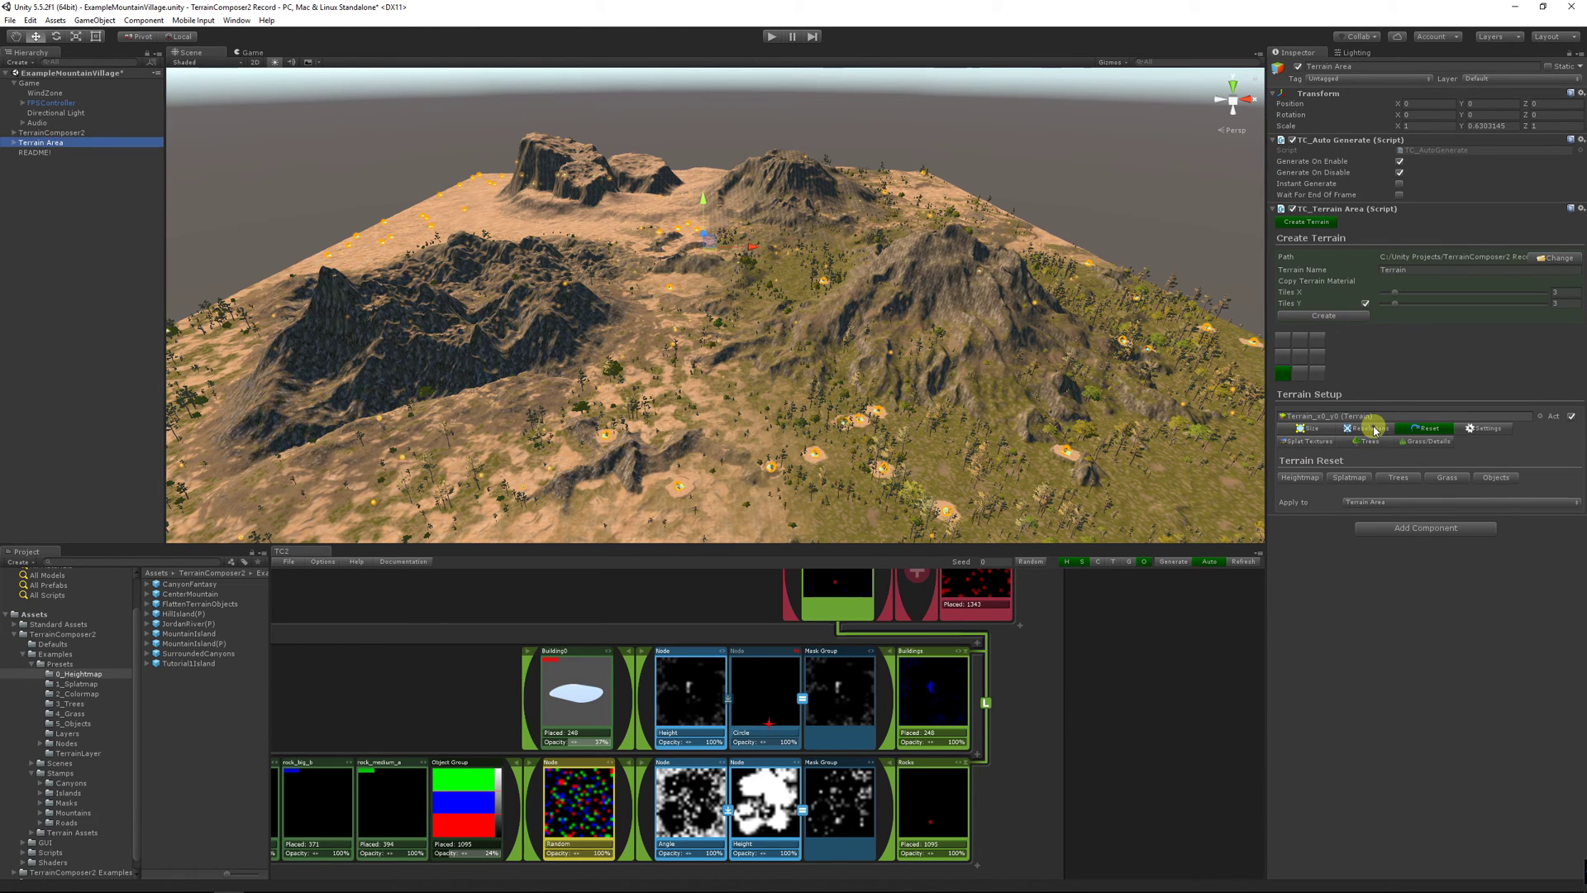
pyautogui.click(1376, 431)
pyautogui.click(1509, 477)
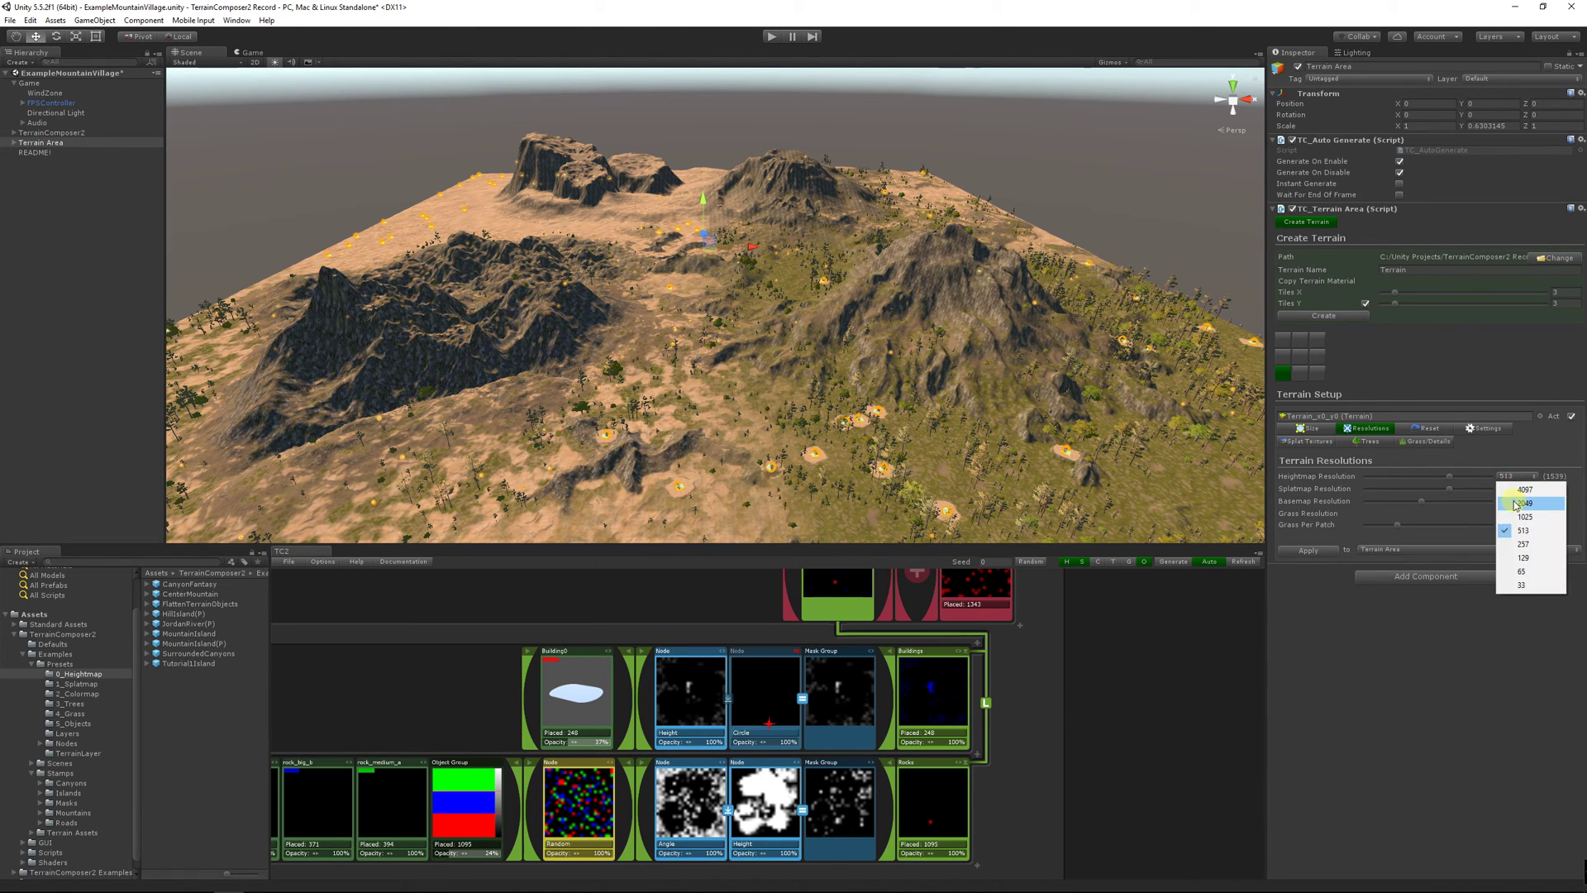
pyautogui.click(1521, 503)
pyautogui.click(1510, 488)
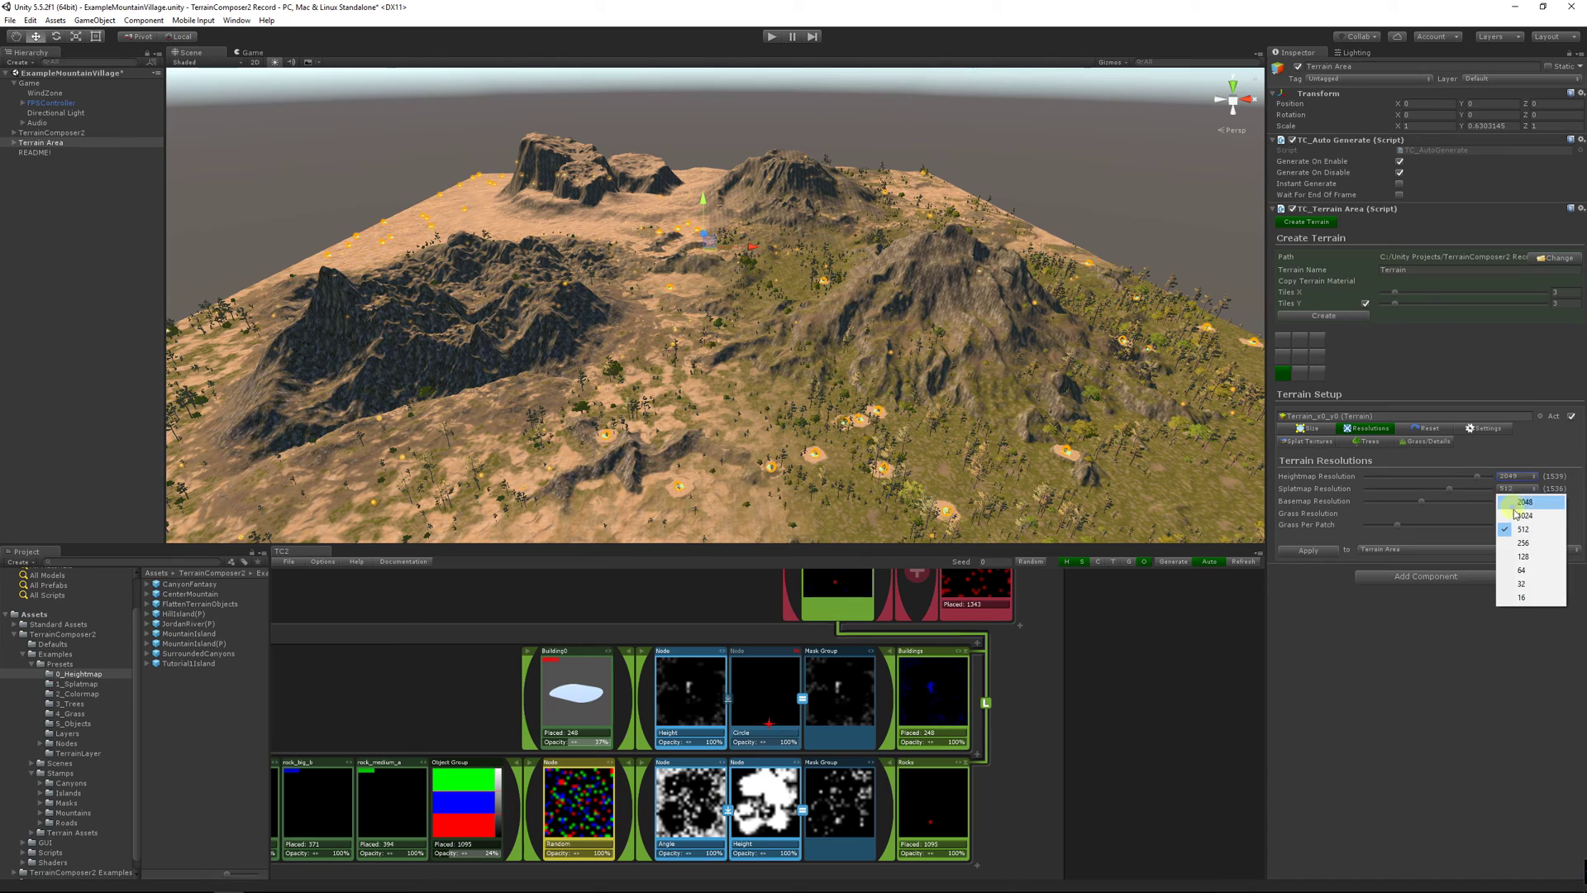
pyautogui.click(1523, 523)
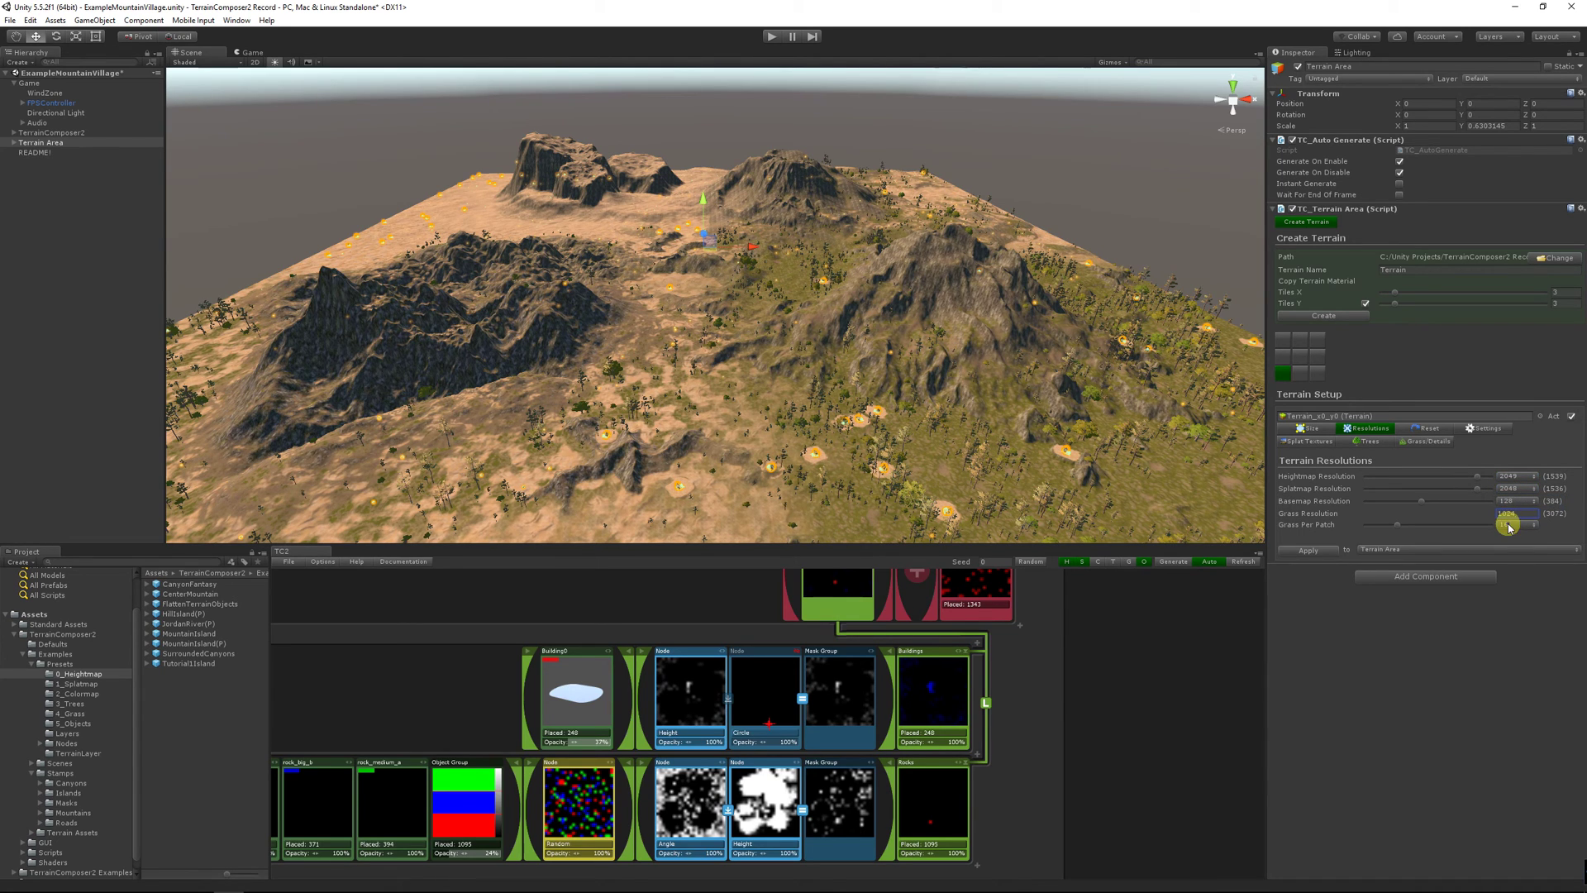
pyautogui.click(1299, 551)
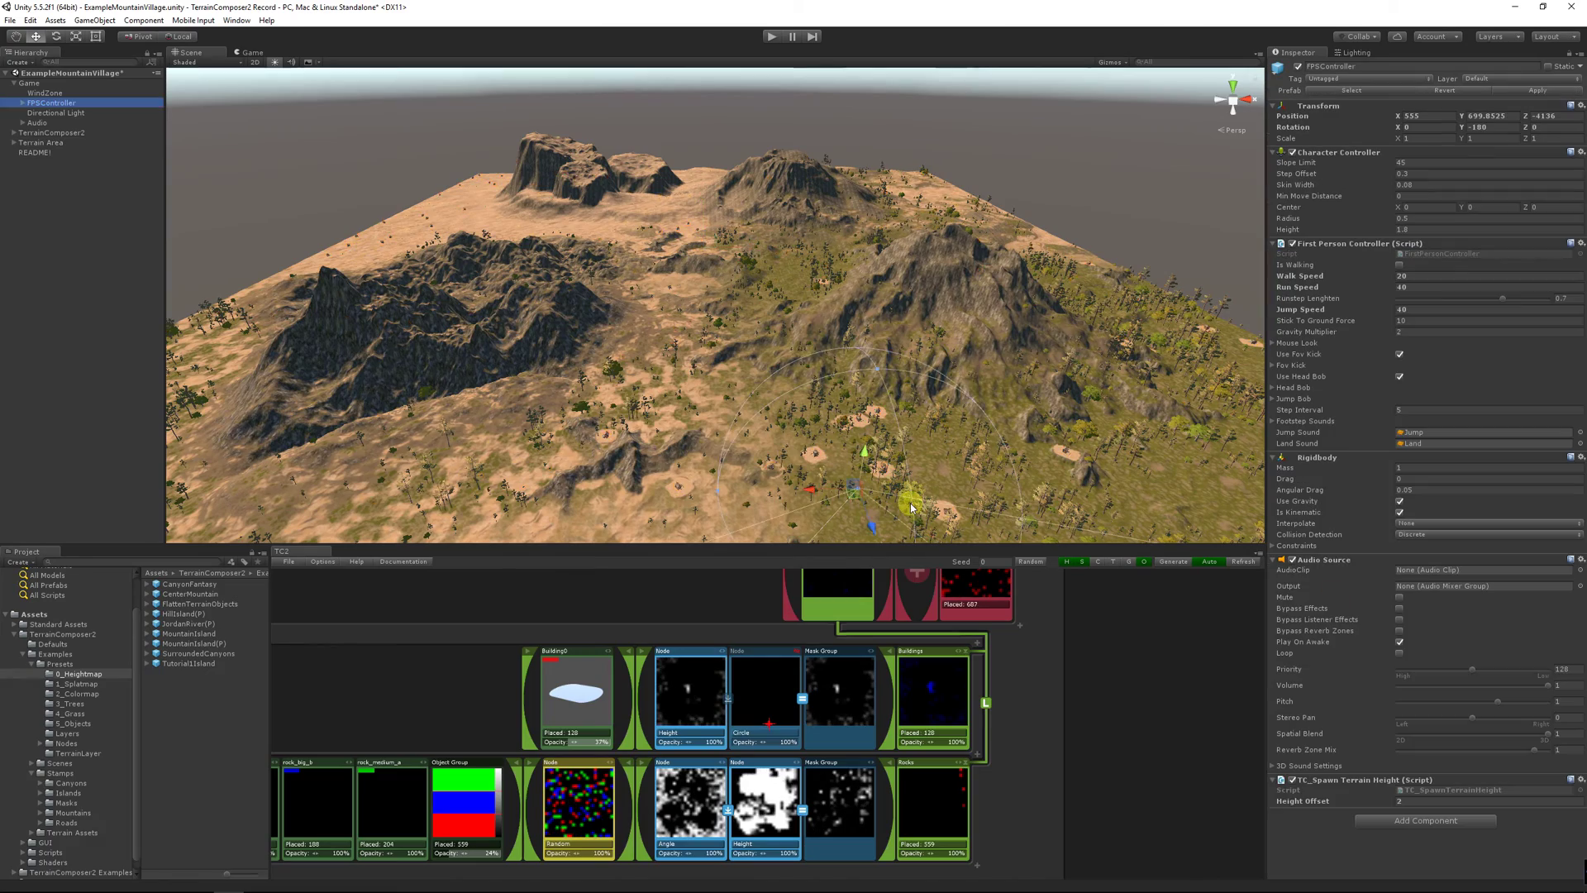
# Enable Tree generation, reduce the opacity of the forest layer's Tree Group and reset its mixing sliders
pyautogui.press('f')
pyautogui.moveTo(910, 502); pyautogui.dragTo(785, 390, button='right')
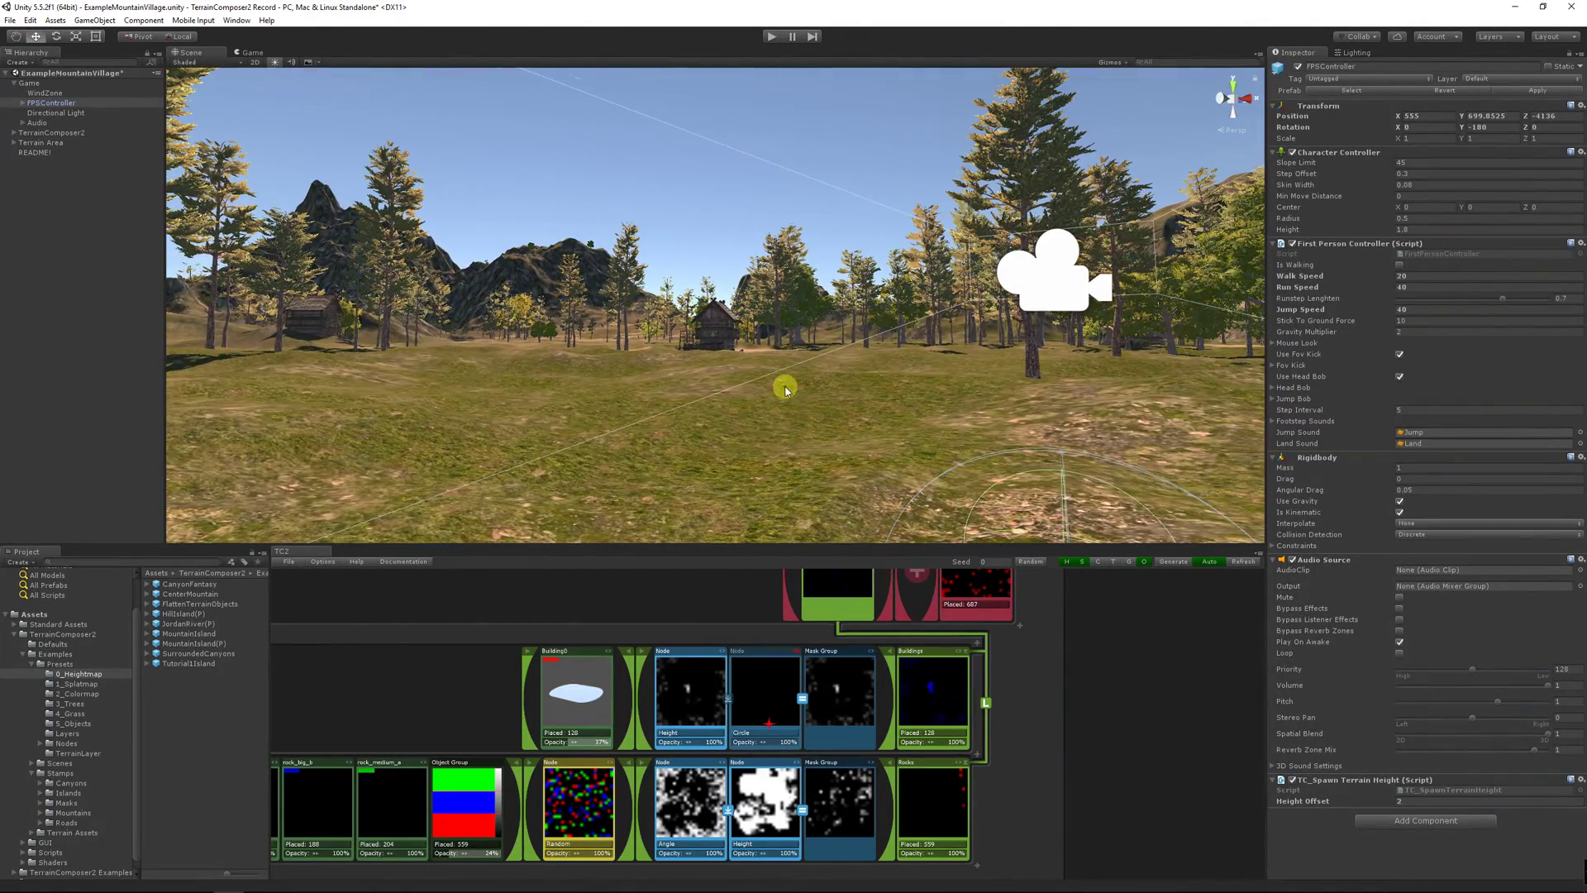
pyautogui.scroll(5, 956, 767)
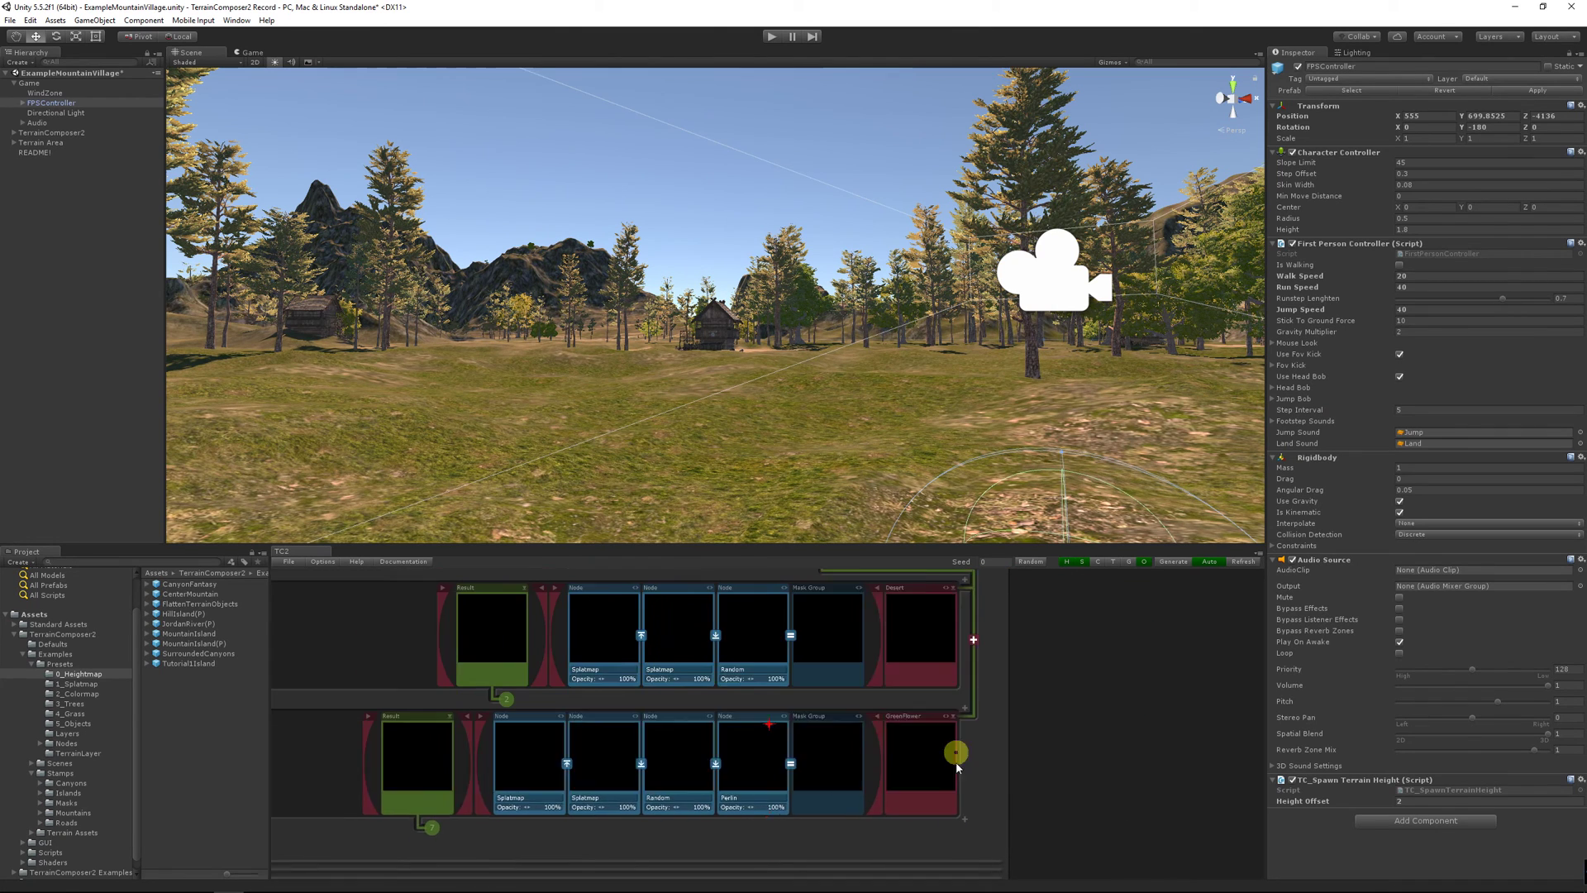
pyautogui.scroll(8, 956, 767)
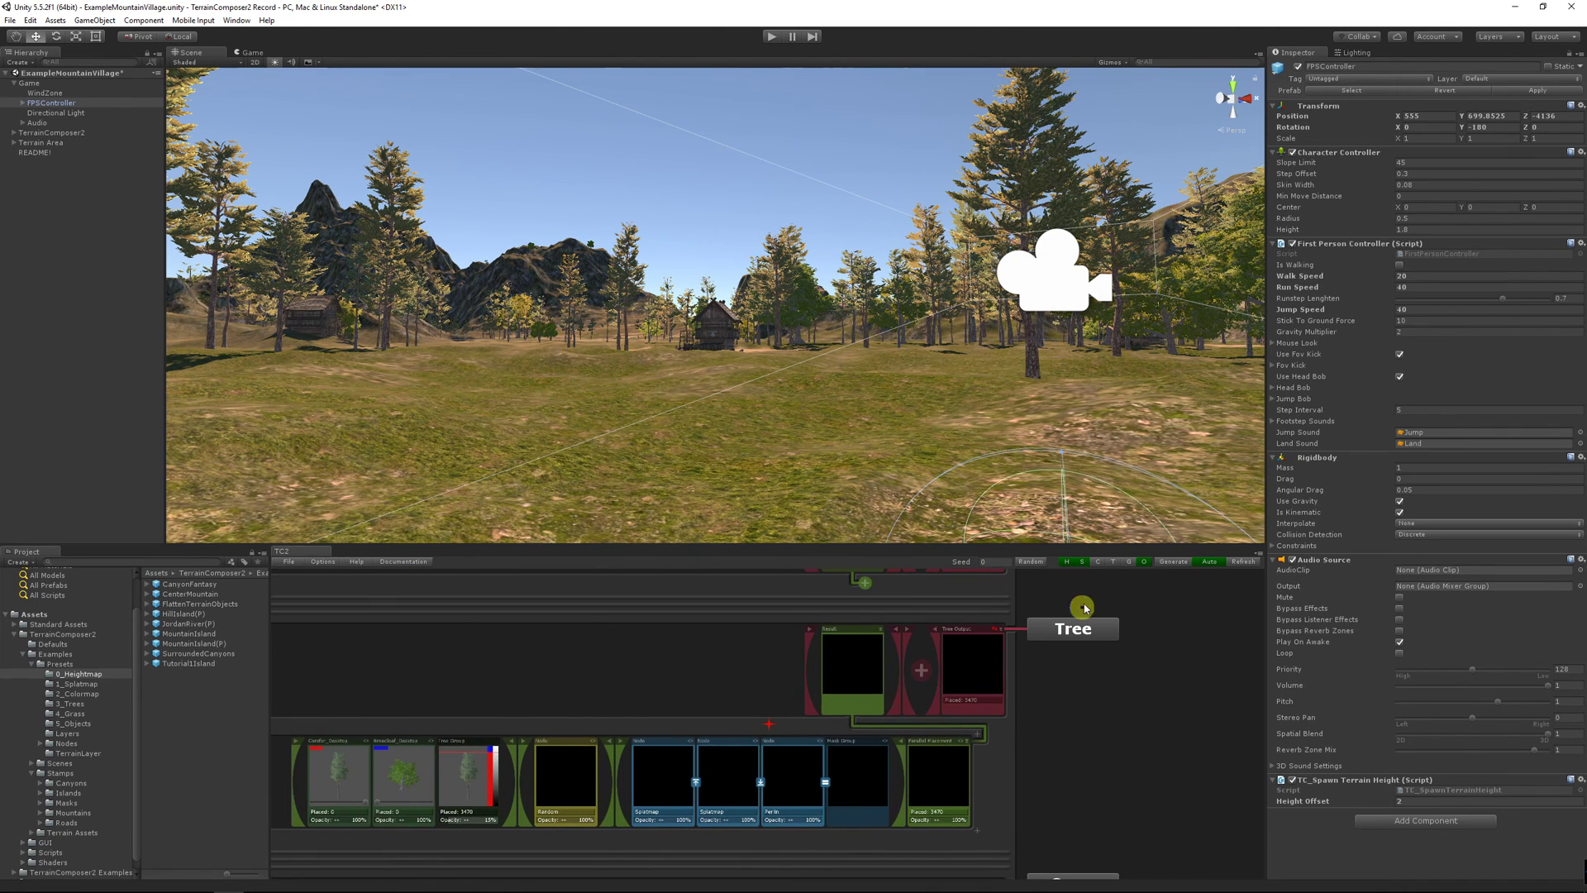
pyautogui.click(1113, 562)
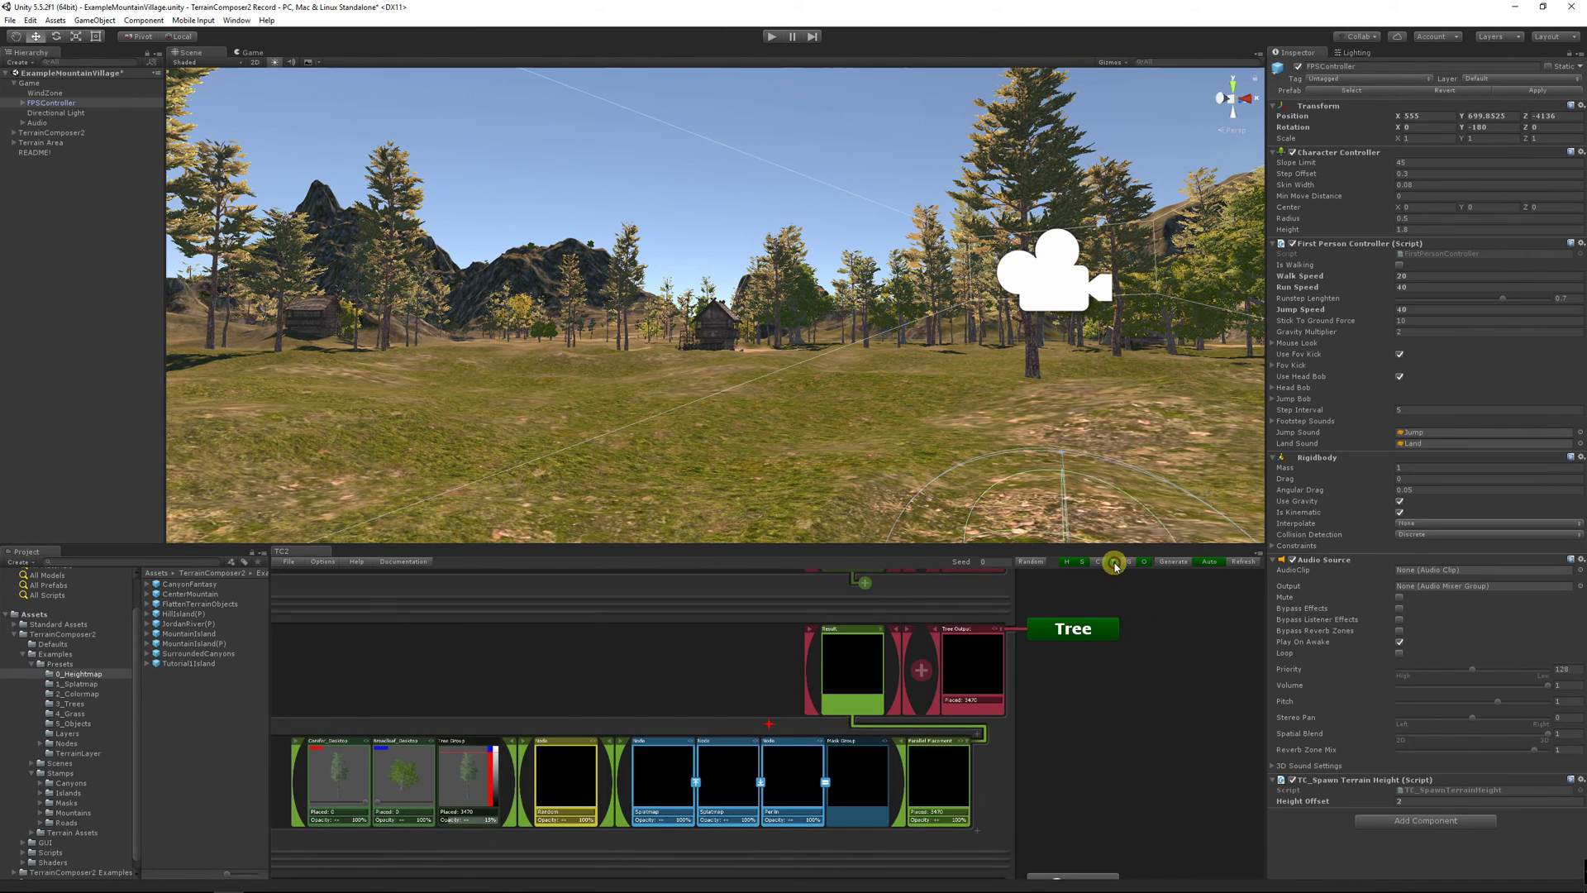
pyautogui.click(447, 779)
pyautogui.click(1356, 290)
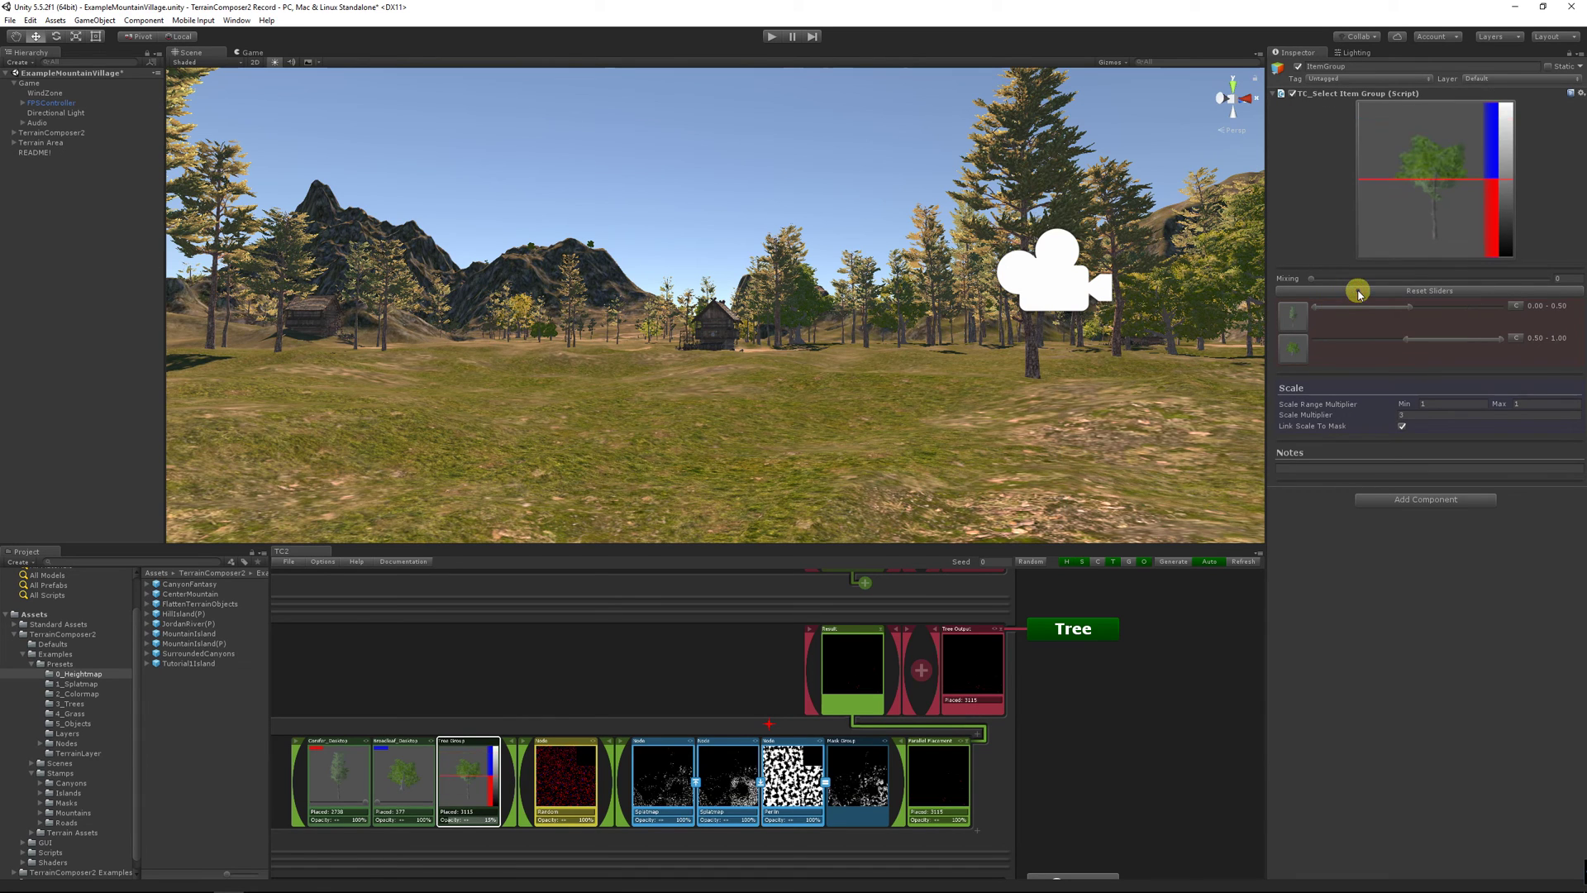
pyautogui.click(610, 797)
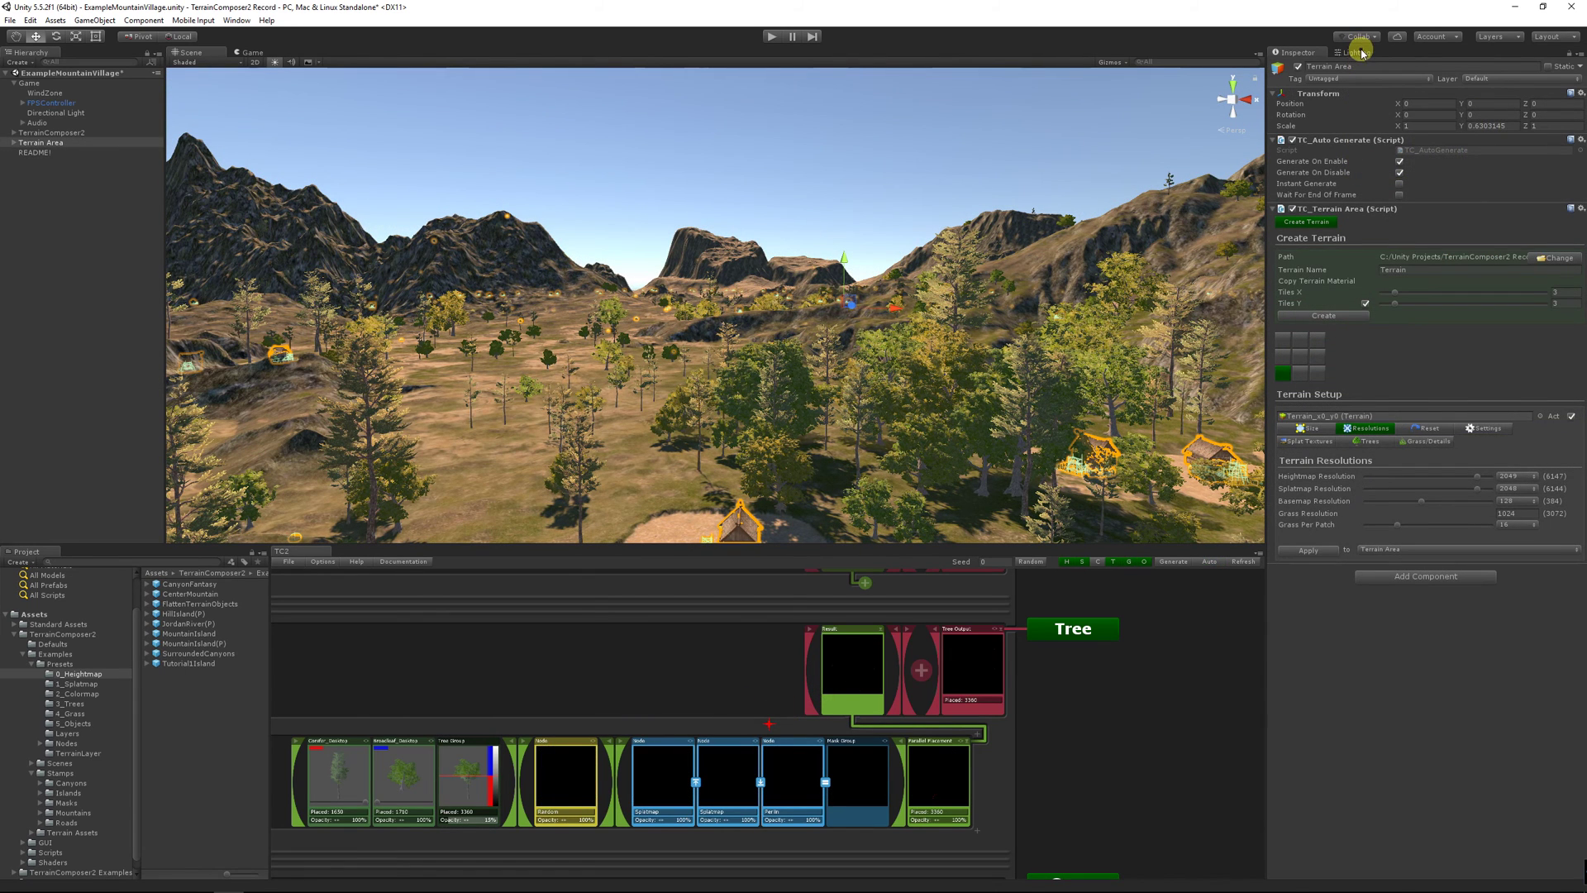
# Enable fog in the scene lighting and sample its color from the sky near the horizon
pyautogui.click(1357, 53)
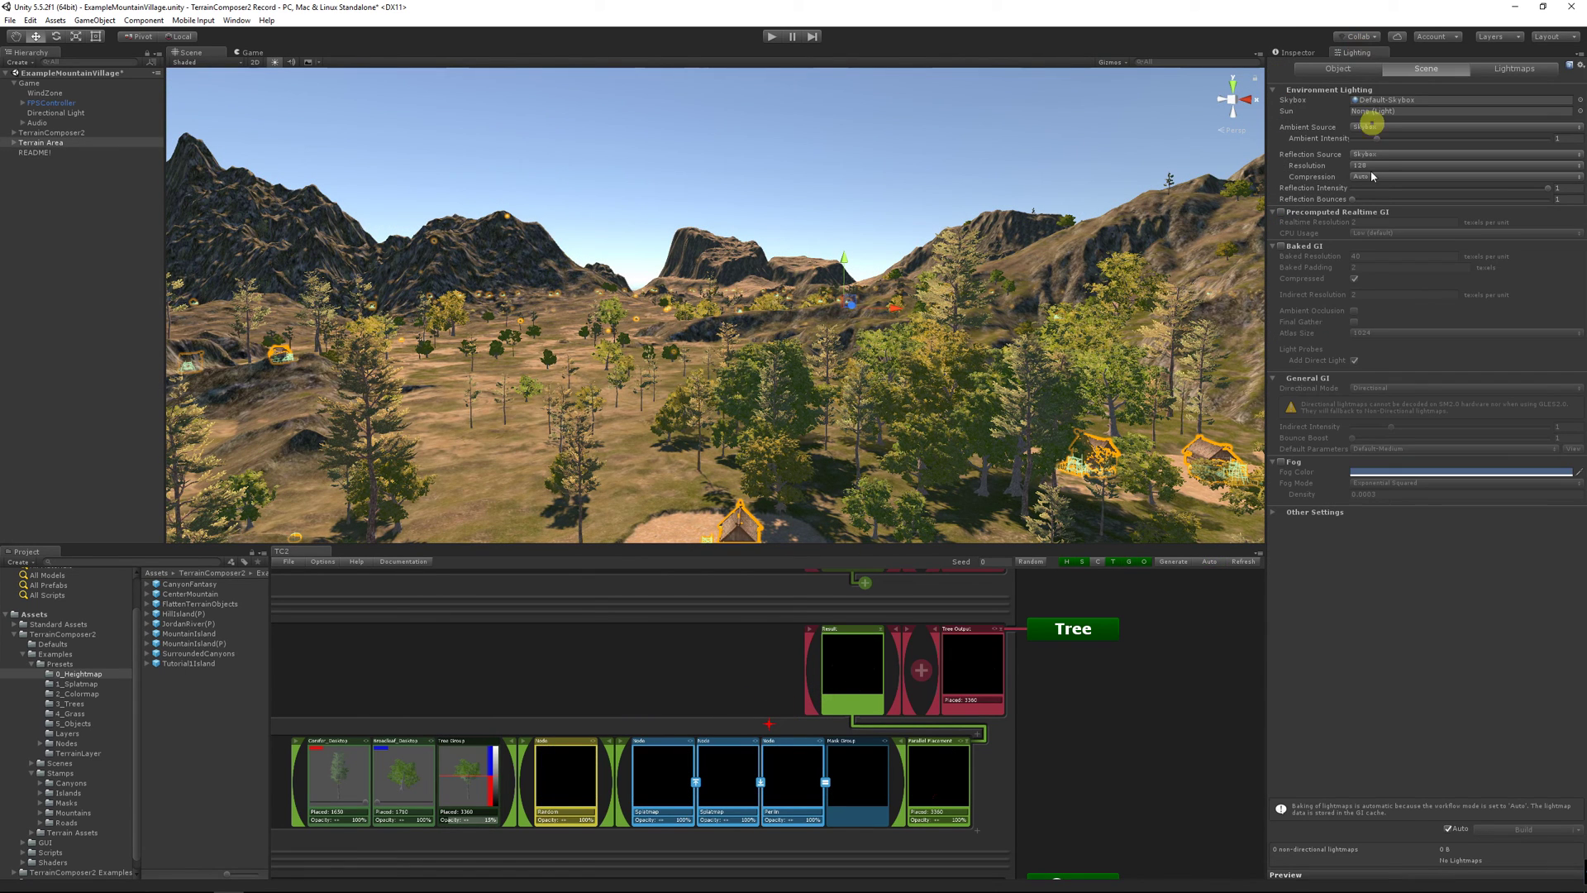
pyautogui.click(1283, 463)
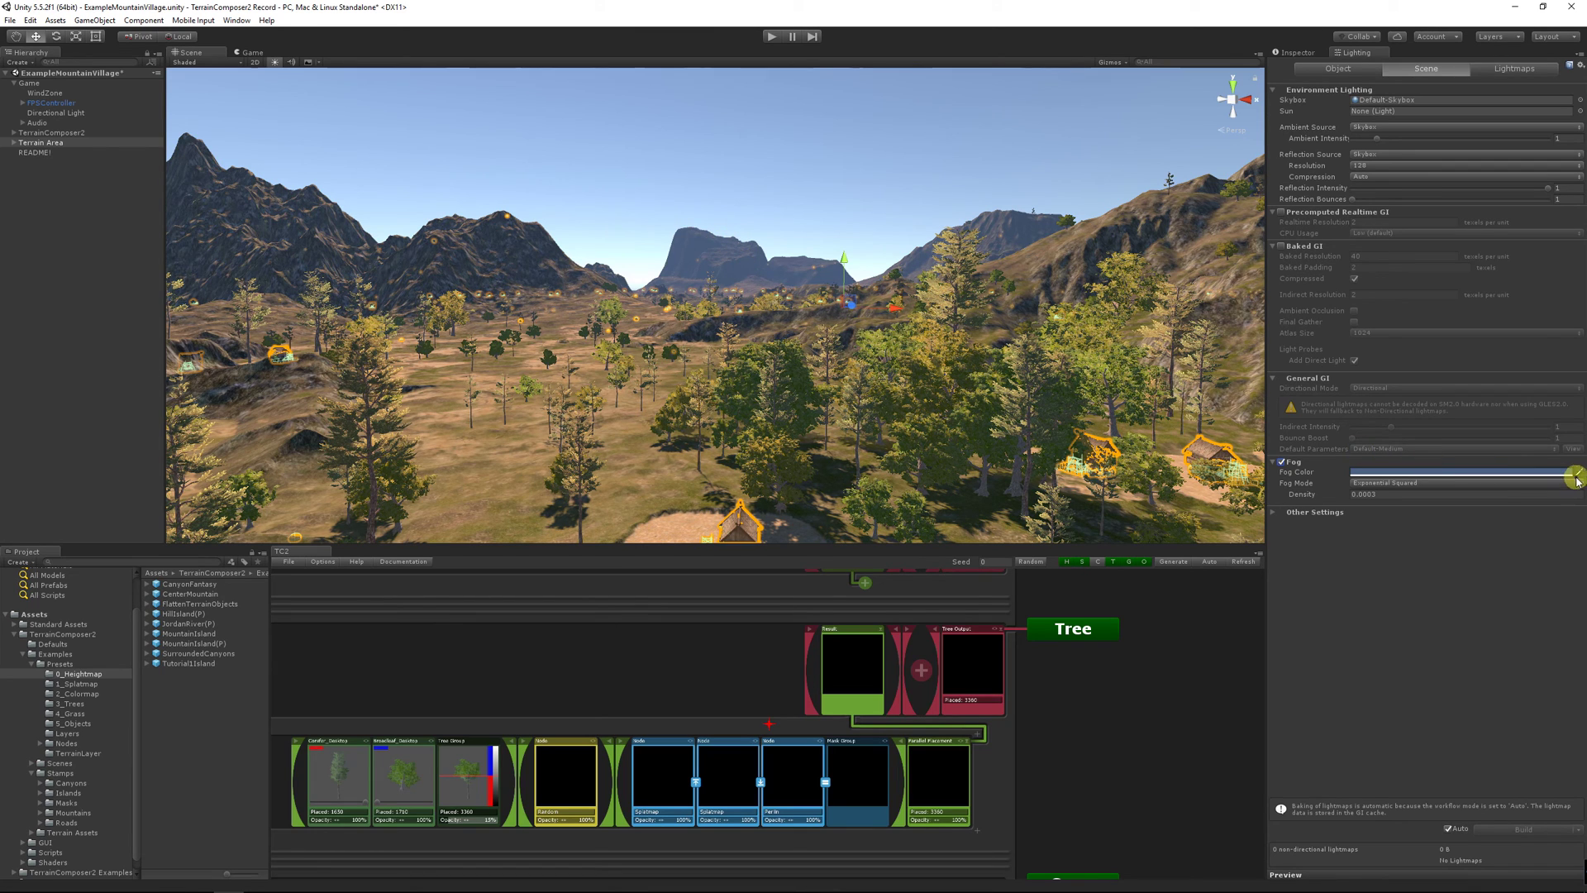
pyautogui.click(795, 228)
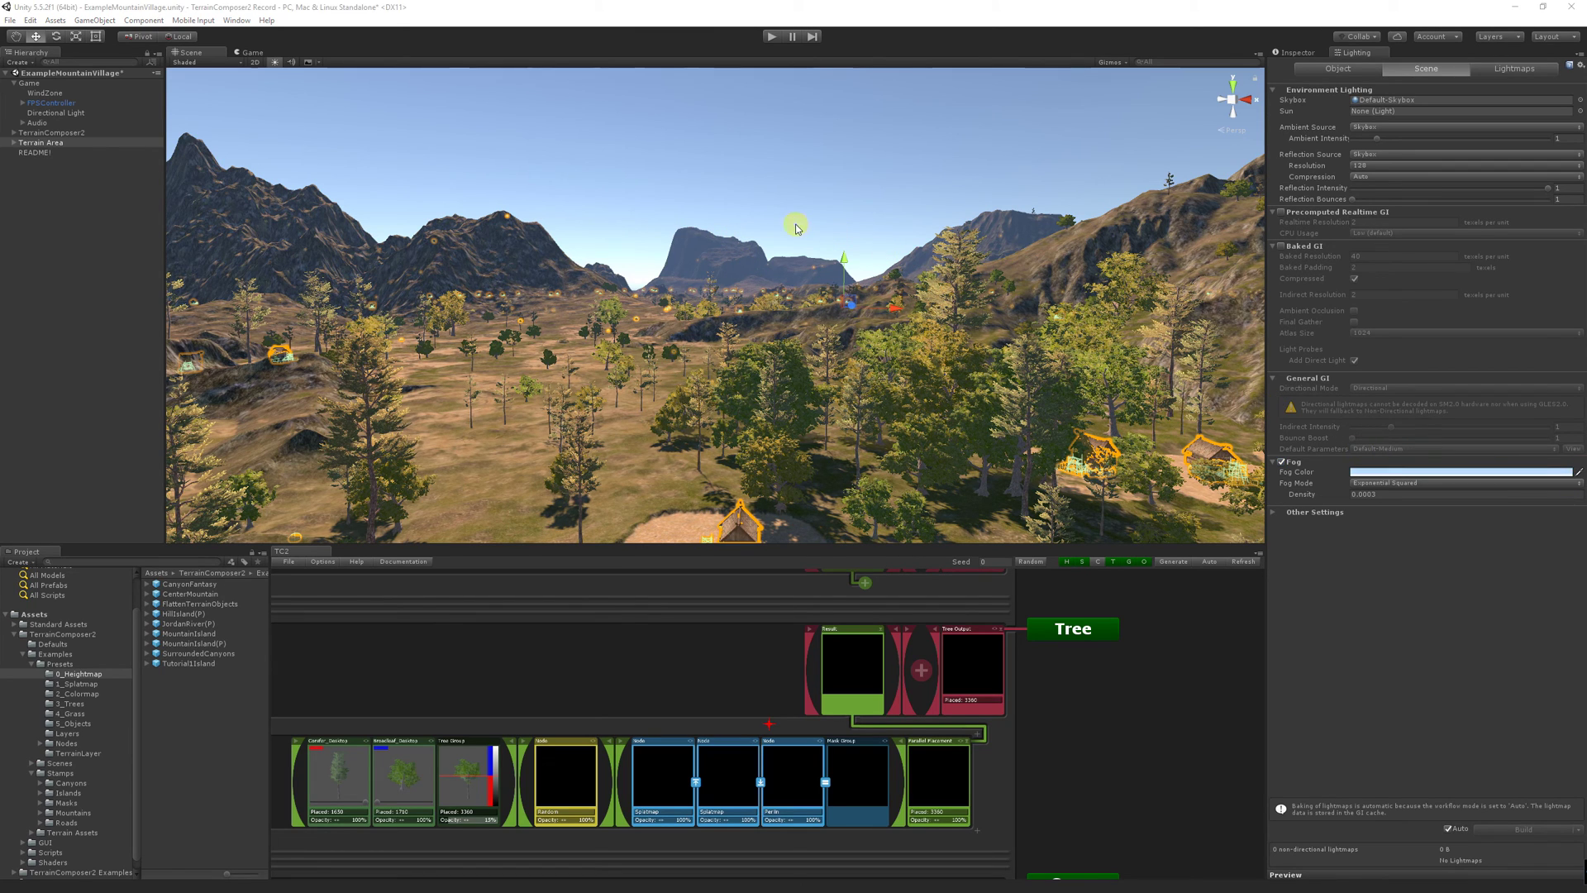
pyautogui.click(808, 232)
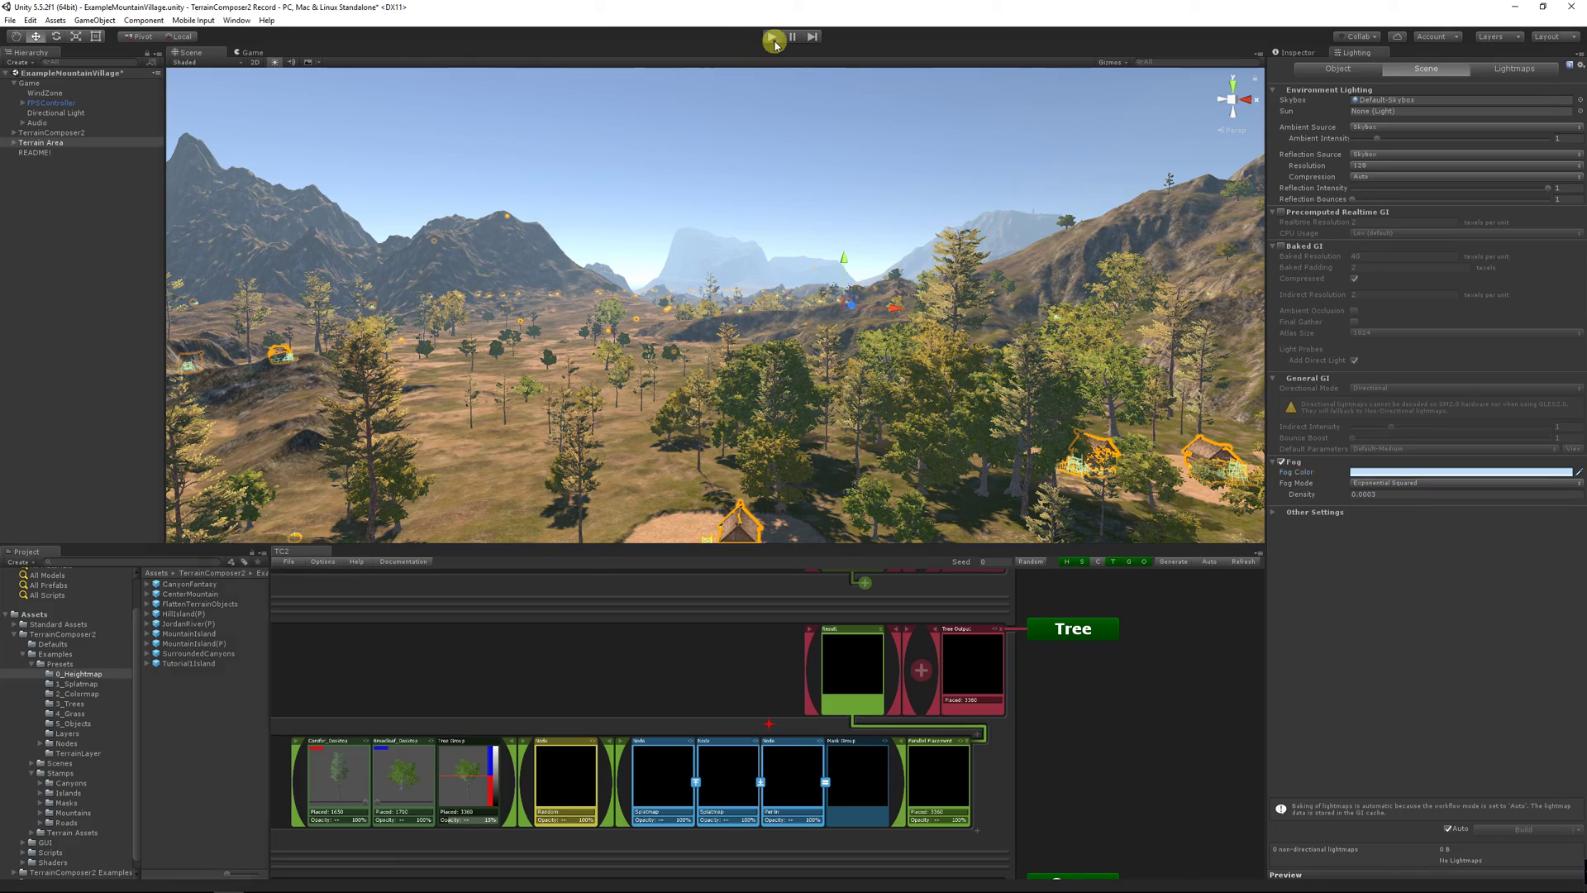
# Run the scene in Play mode and walk through the terrain to examine the vegetation, buildings and mountains
pyautogui.click(785, 83)
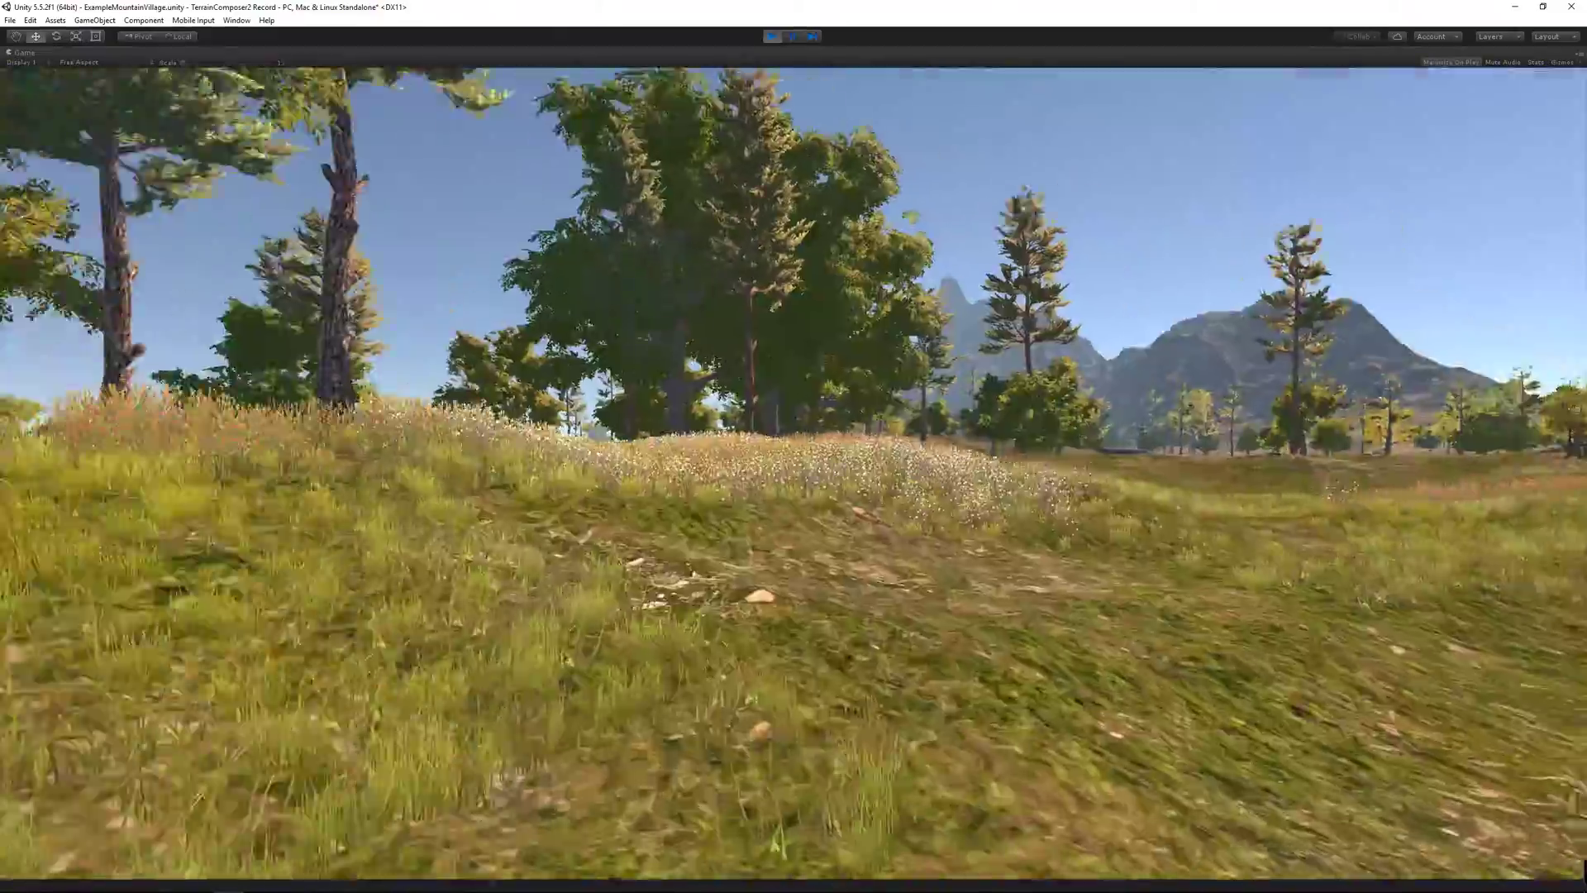
pyautogui.press('w')
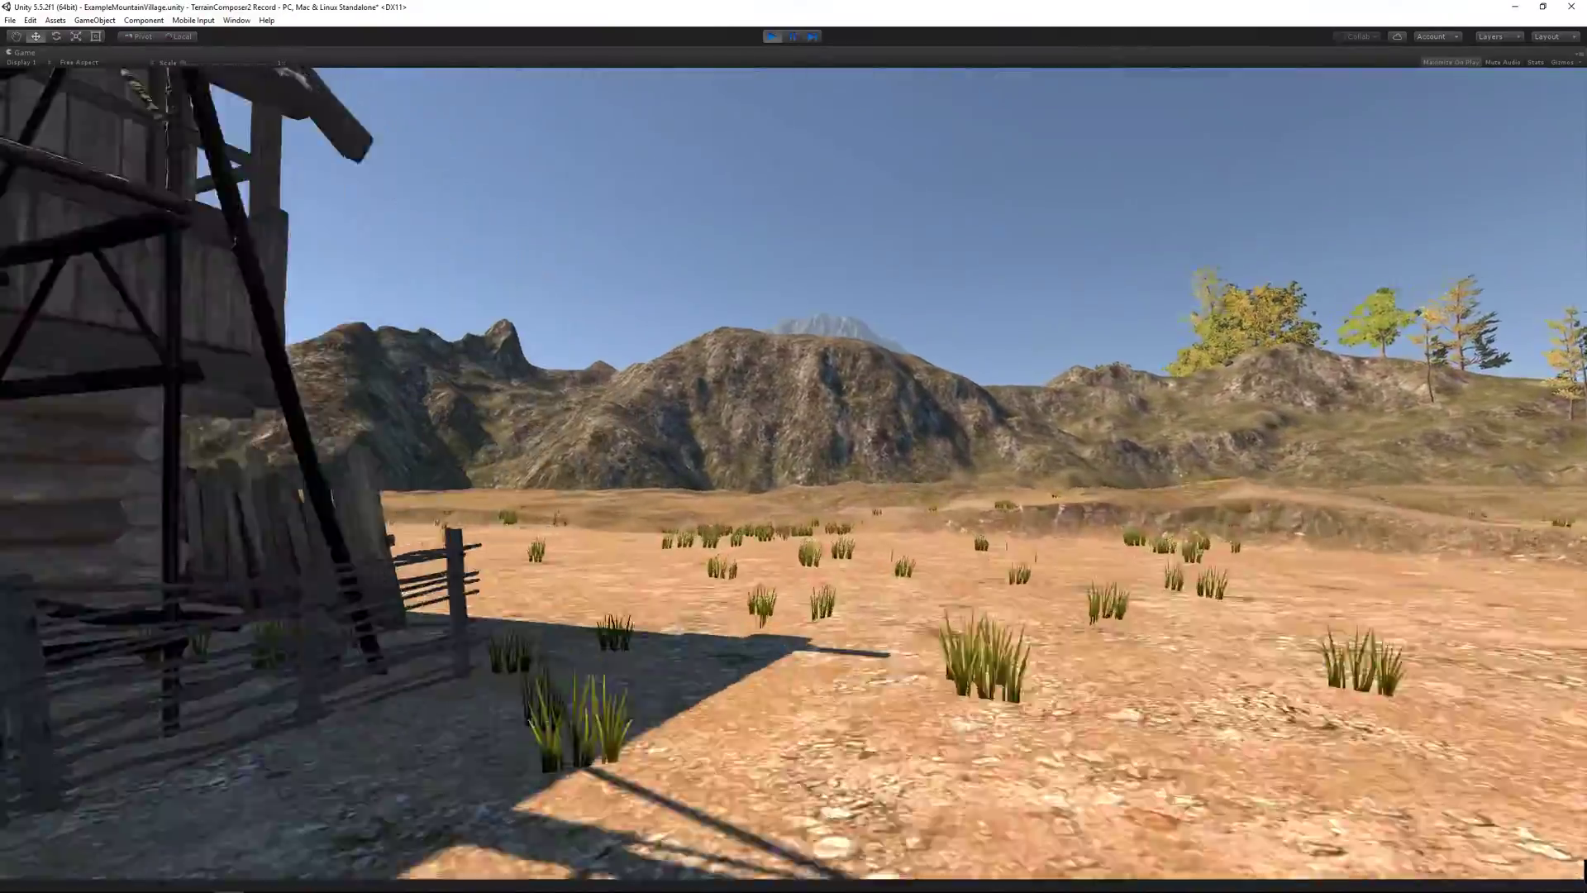
pyautogui.press('w')
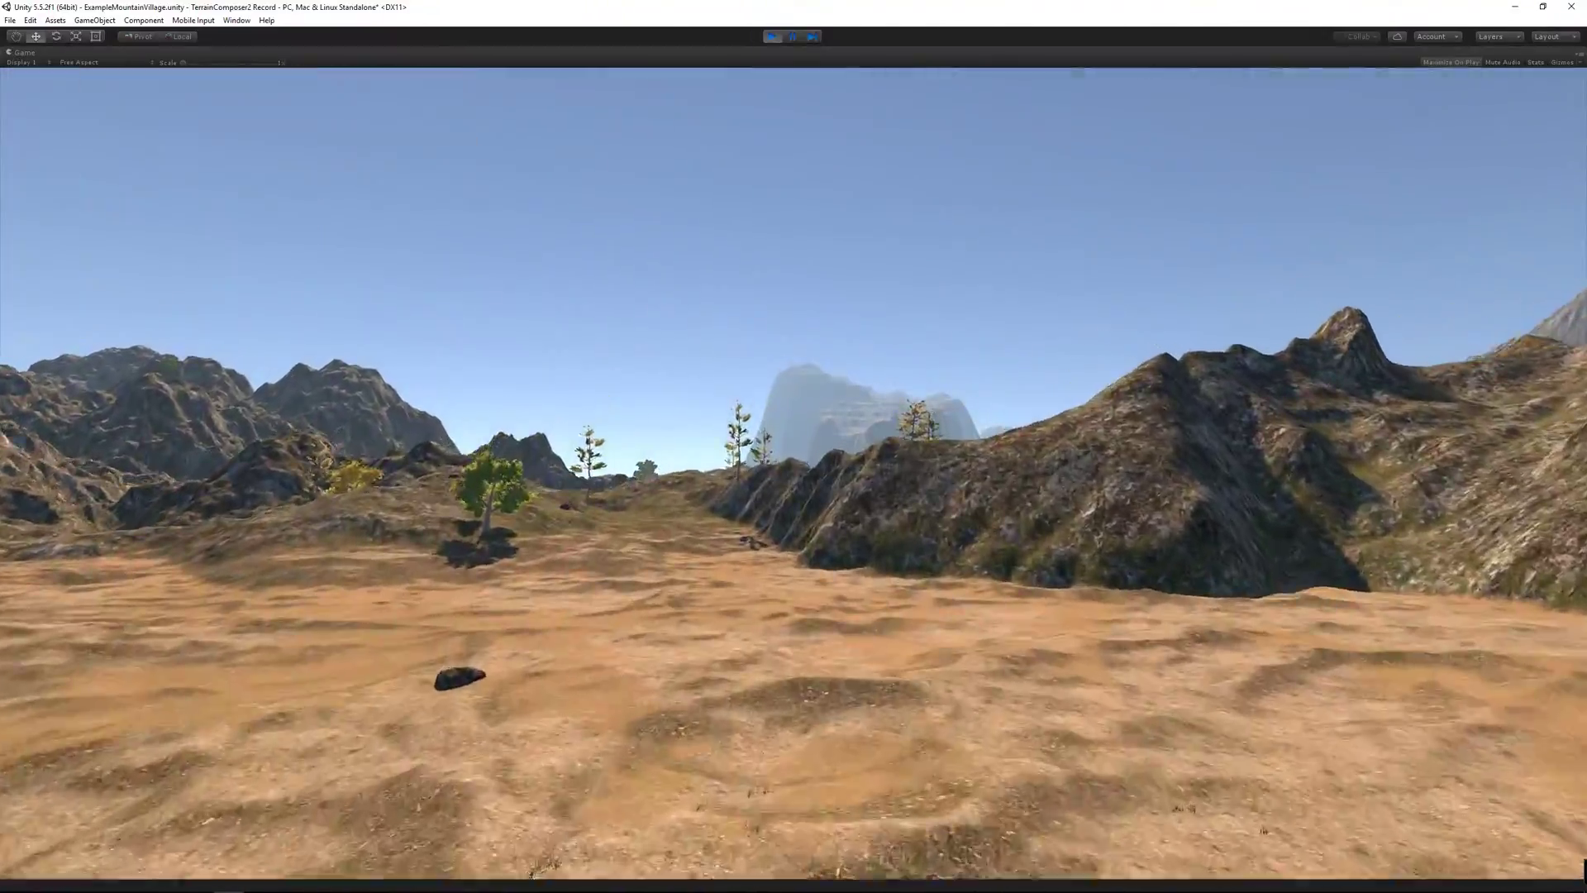